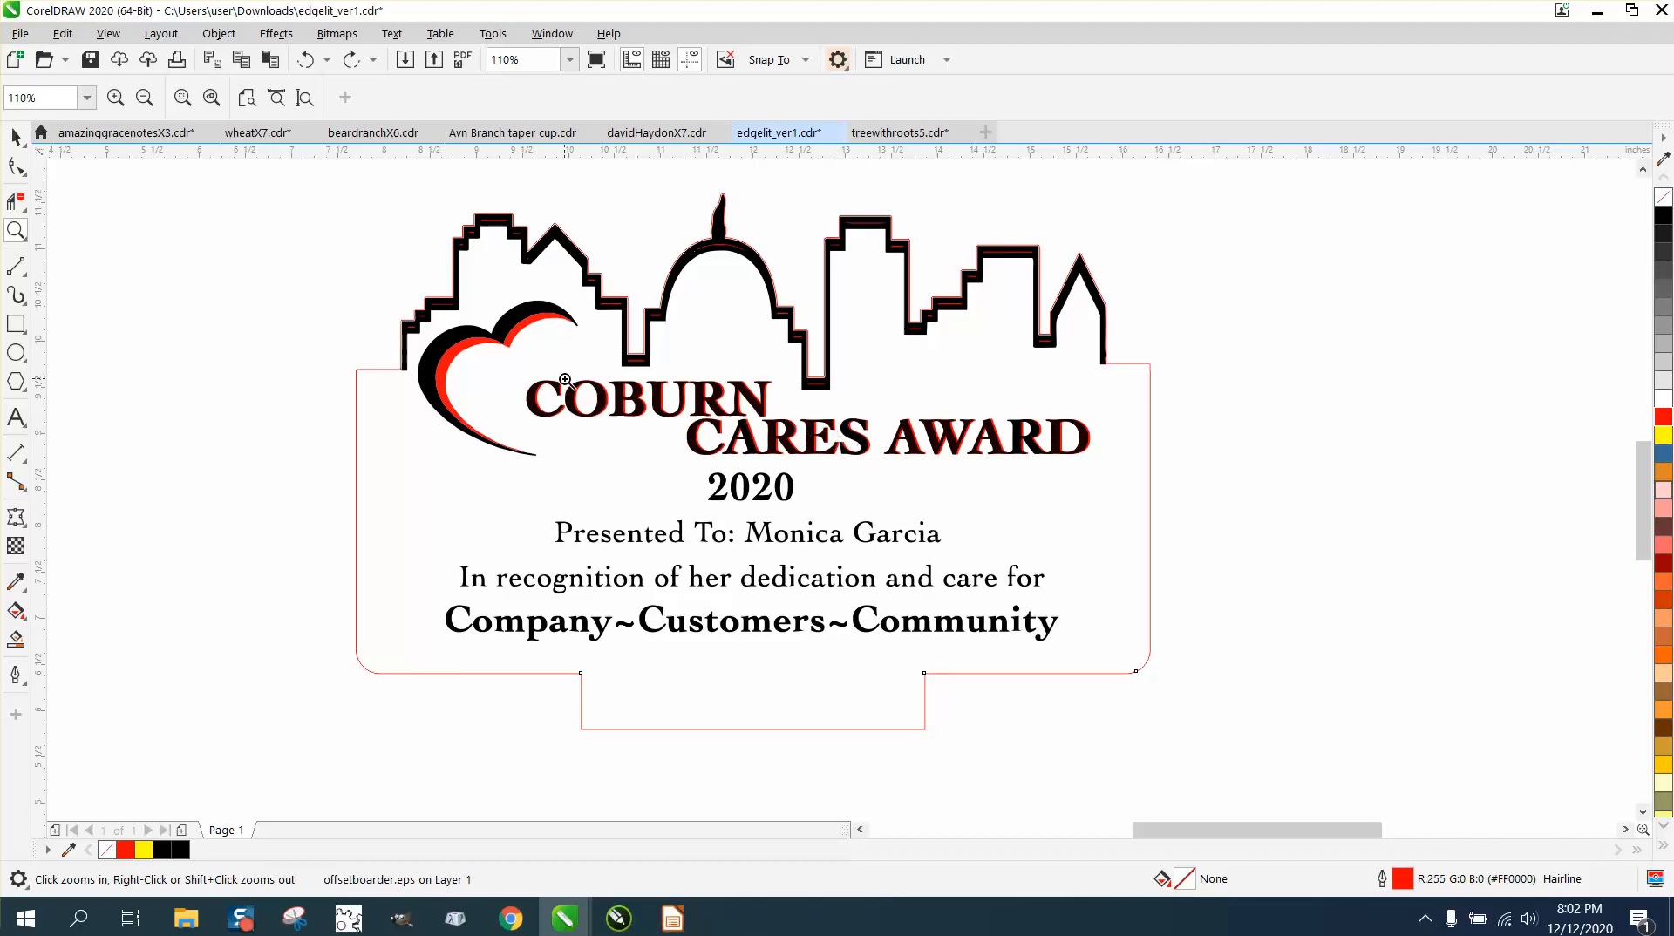
- Try moving the red shadow letter C of COBURN below its black counterpart, and undo the move
{"action": "left_click_drag", "start_coordinate": [529, 376], "coordinate": [619, 442]}
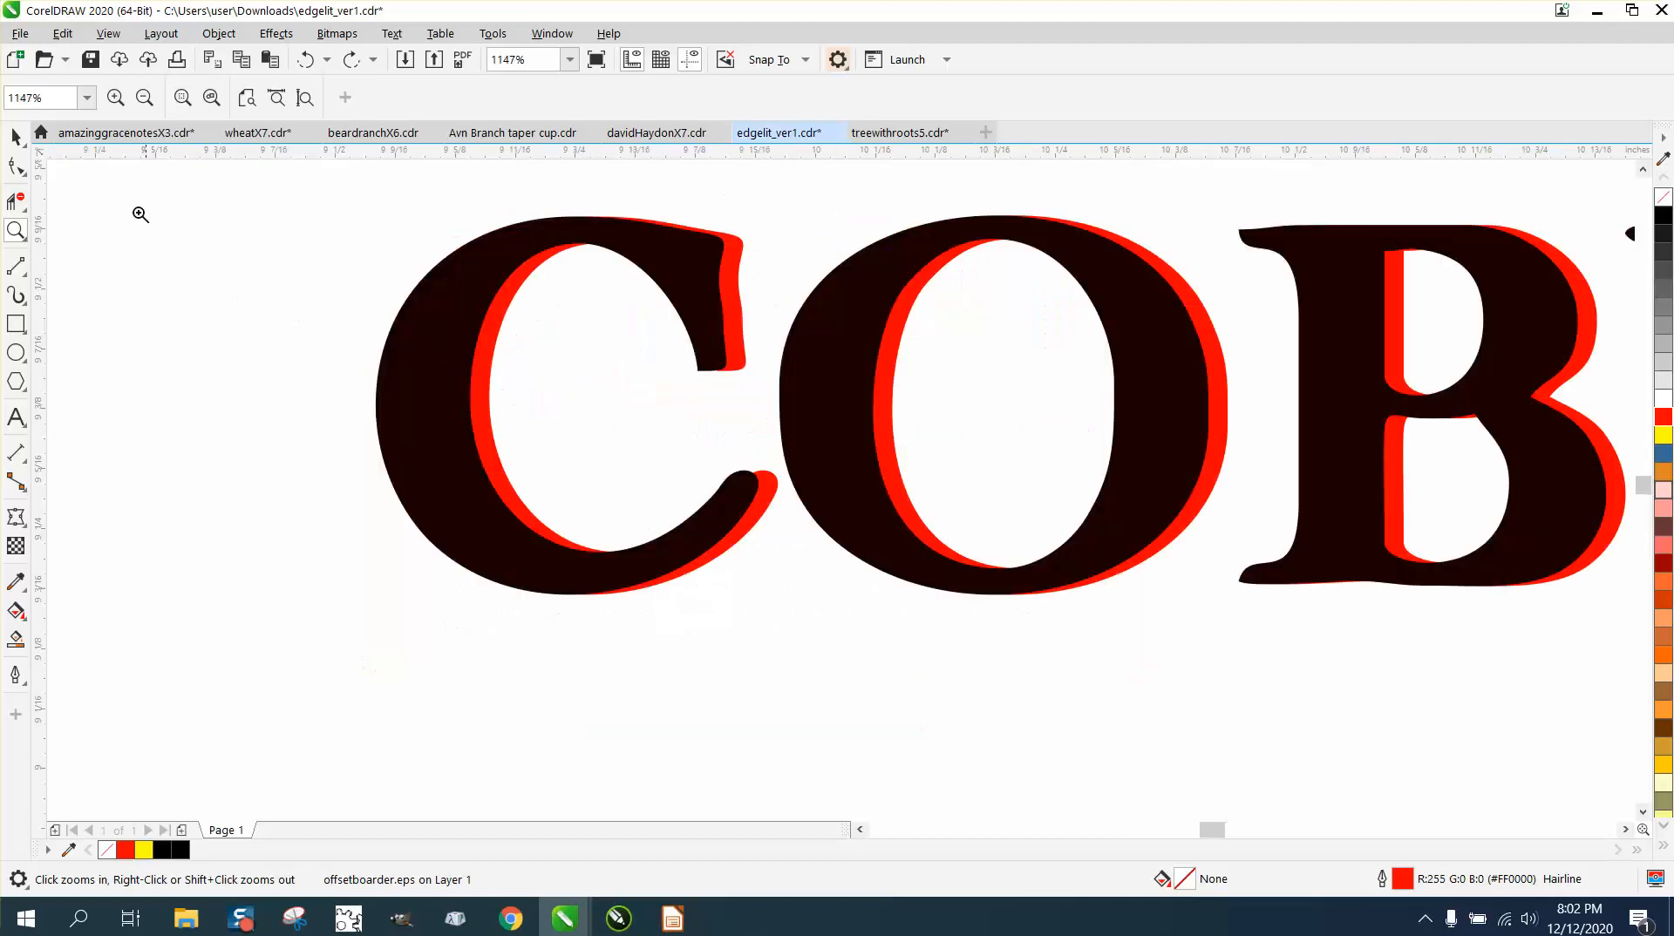
{"action": "left_click", "coordinate": [16, 137]}
{"action": "scroll", "coordinate": [514, 368], "scroll_direction": "down", "scroll_amount": 2}
{"action": "scroll", "coordinate": [513, 367], "scroll_direction": "down", "scroll_amount": 2}
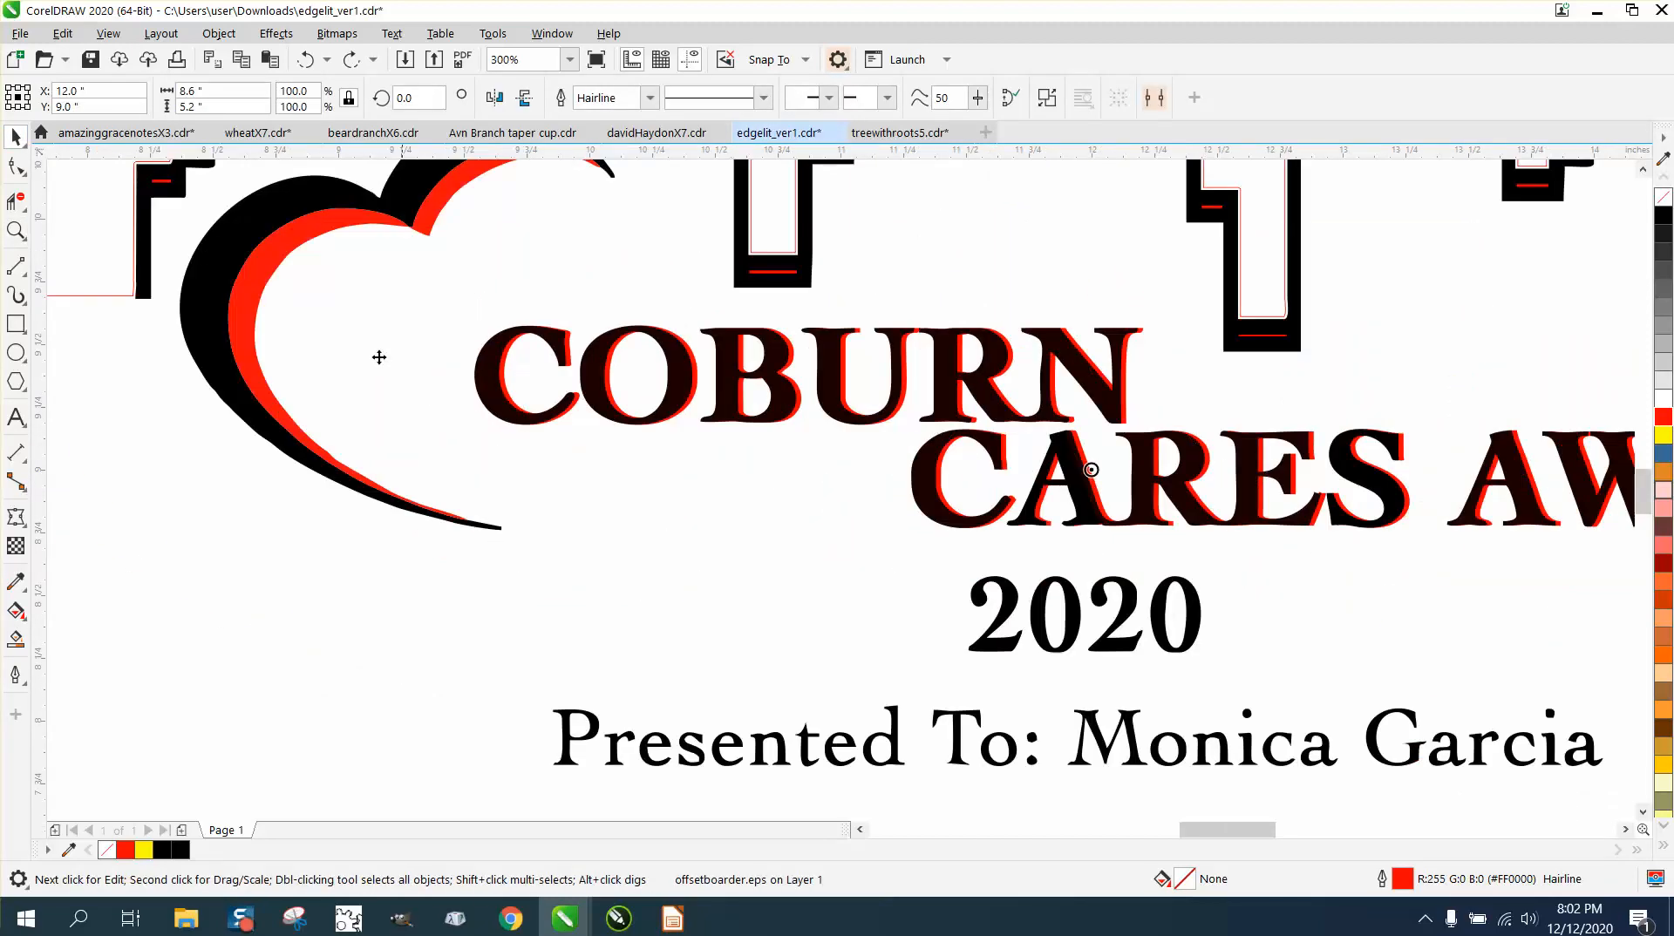
{"action": "left_click", "coordinate": [482, 373]}
{"action": "left_click_drag", "start_coordinate": [471, 491], "coordinate": [473, 486]}
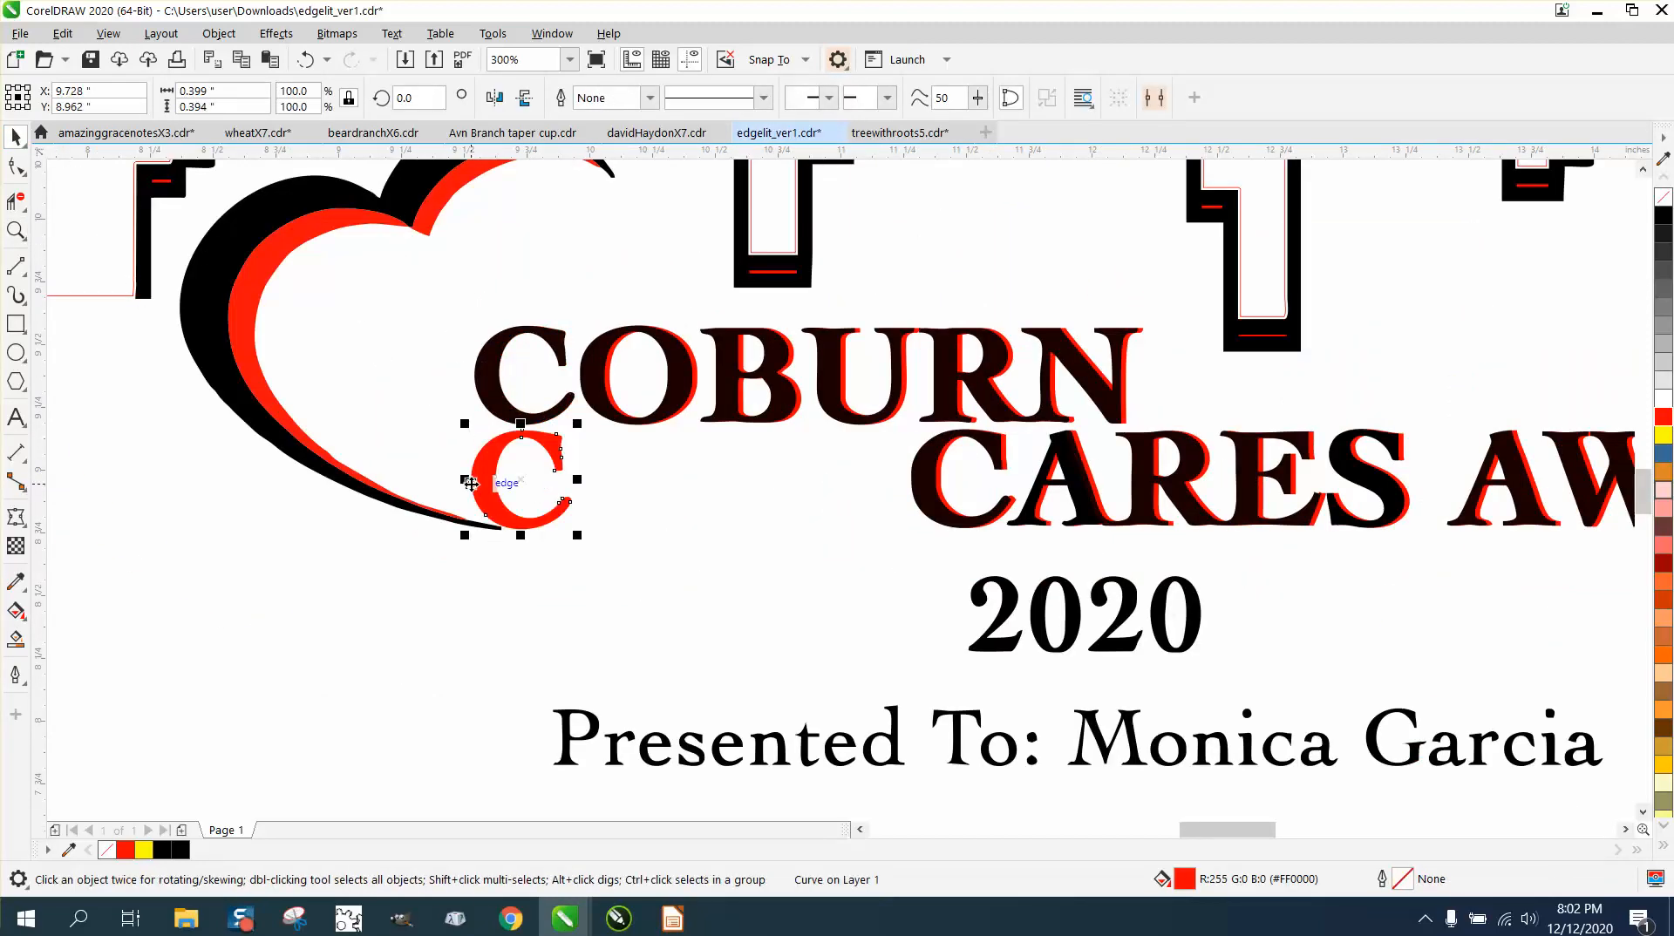
{"action": "left_click", "coordinate": [306, 60]}
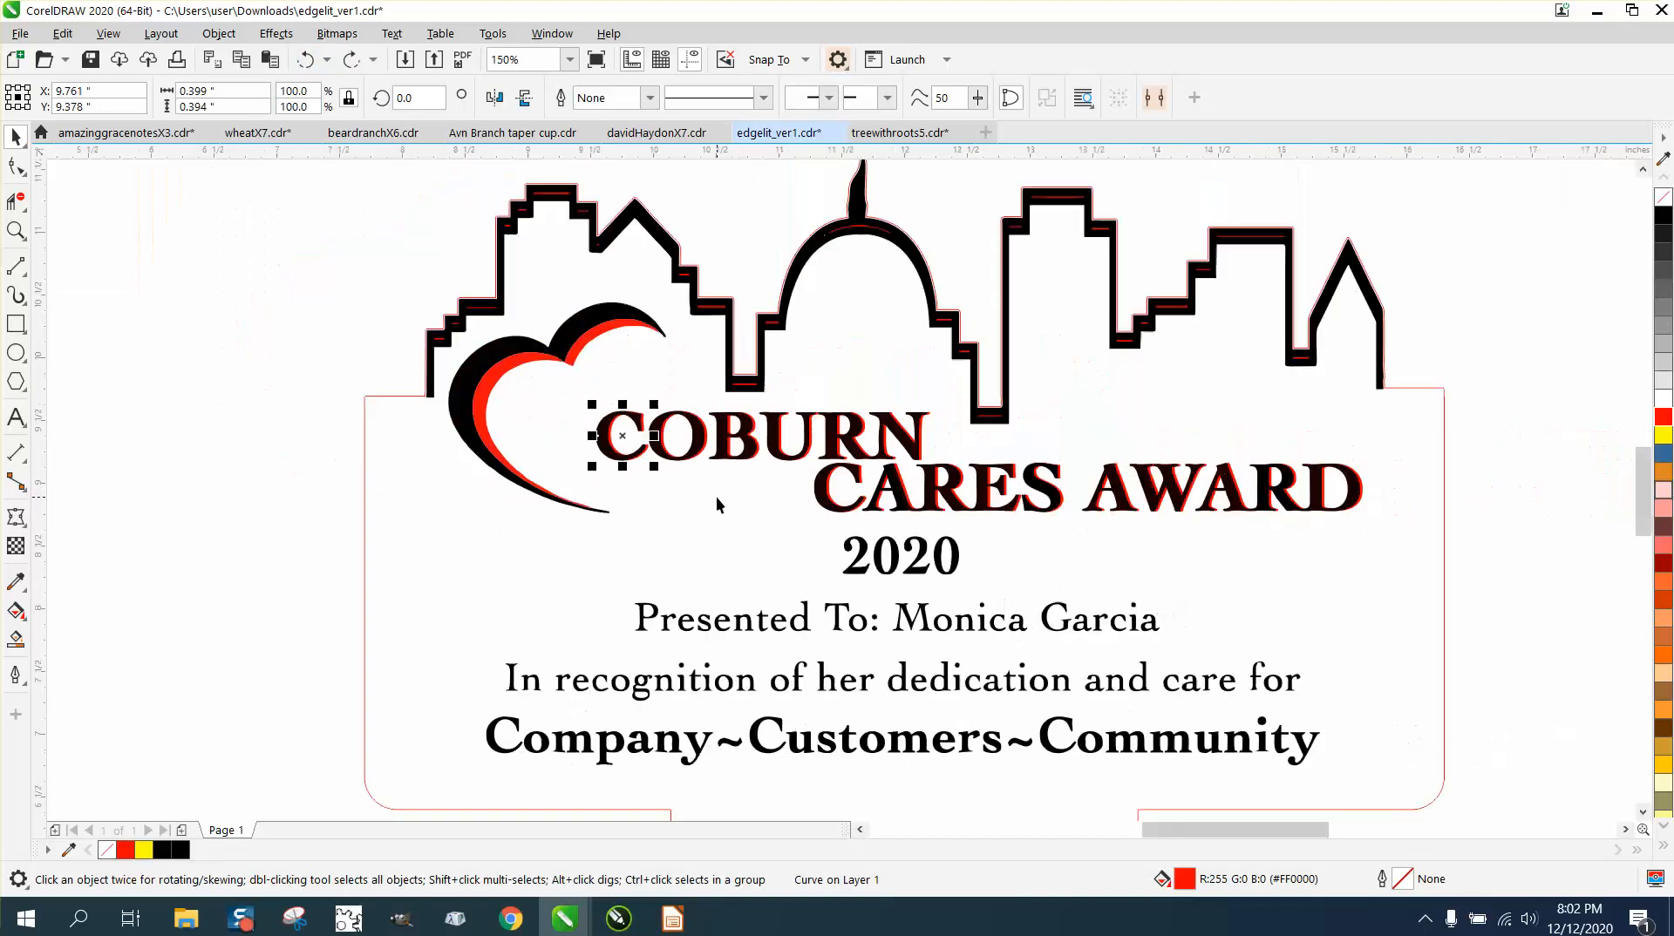
- Examine the red lines inside the black skyline and the red cut outline around it
{"action": "scroll", "coordinate": [714, 490], "scroll_direction": "down", "scroll_amount": 3}
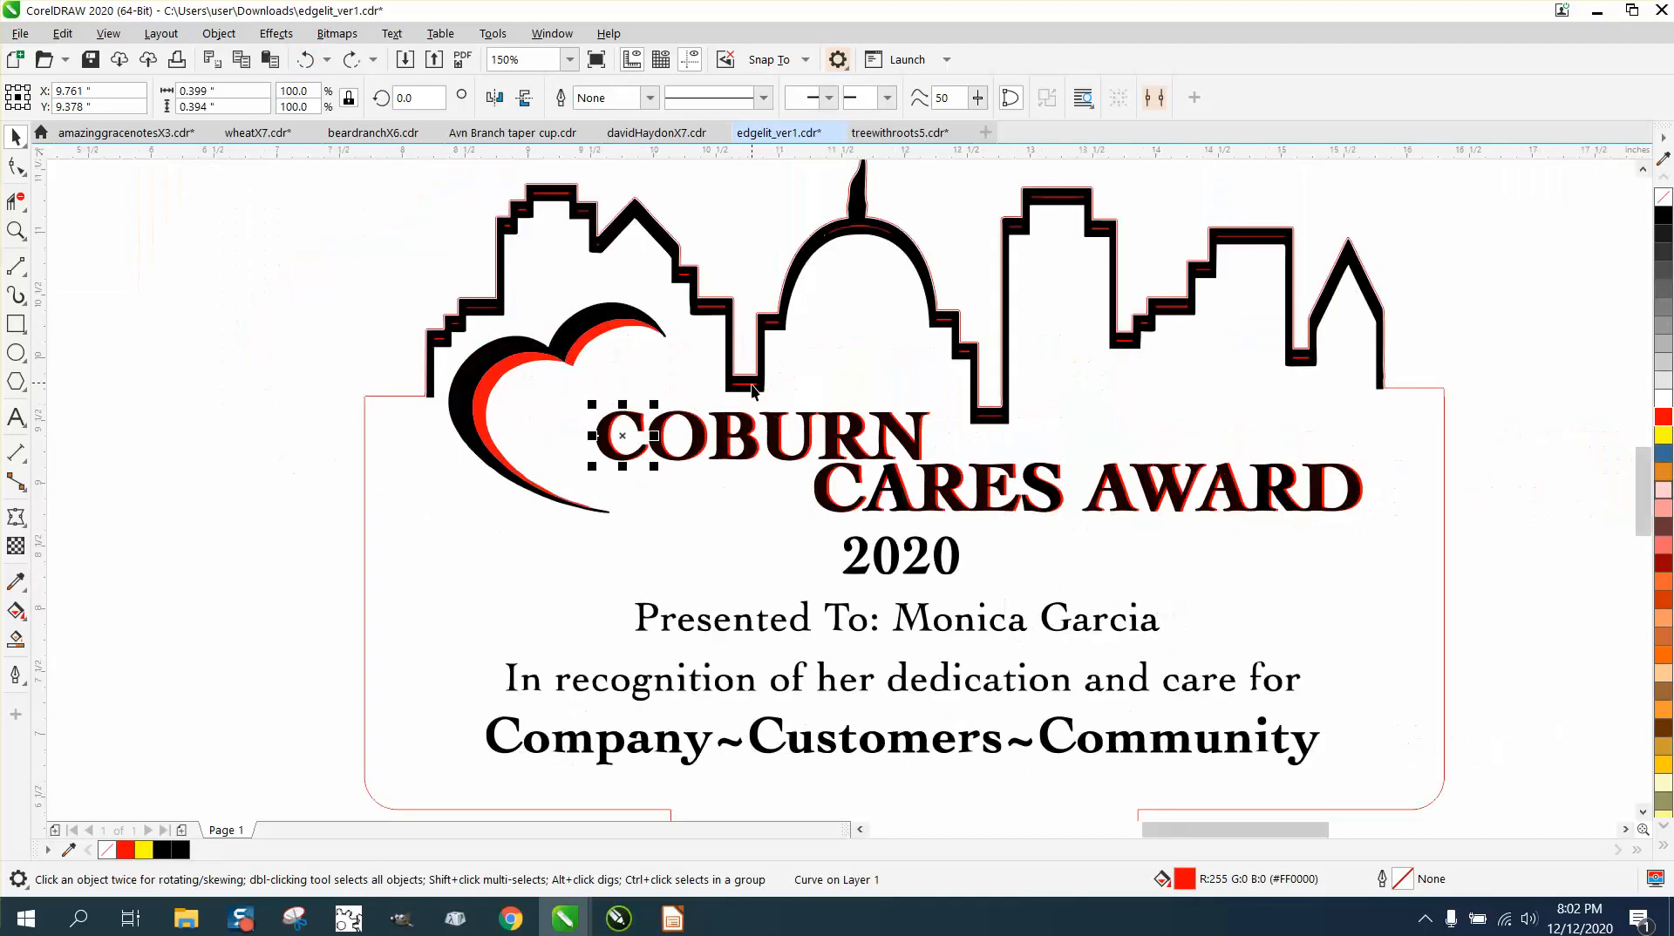
{"action": "left_click", "coordinate": [15, 230]}
{"action": "left_click_drag", "start_coordinate": [535, 183], "coordinate": [588, 205]}
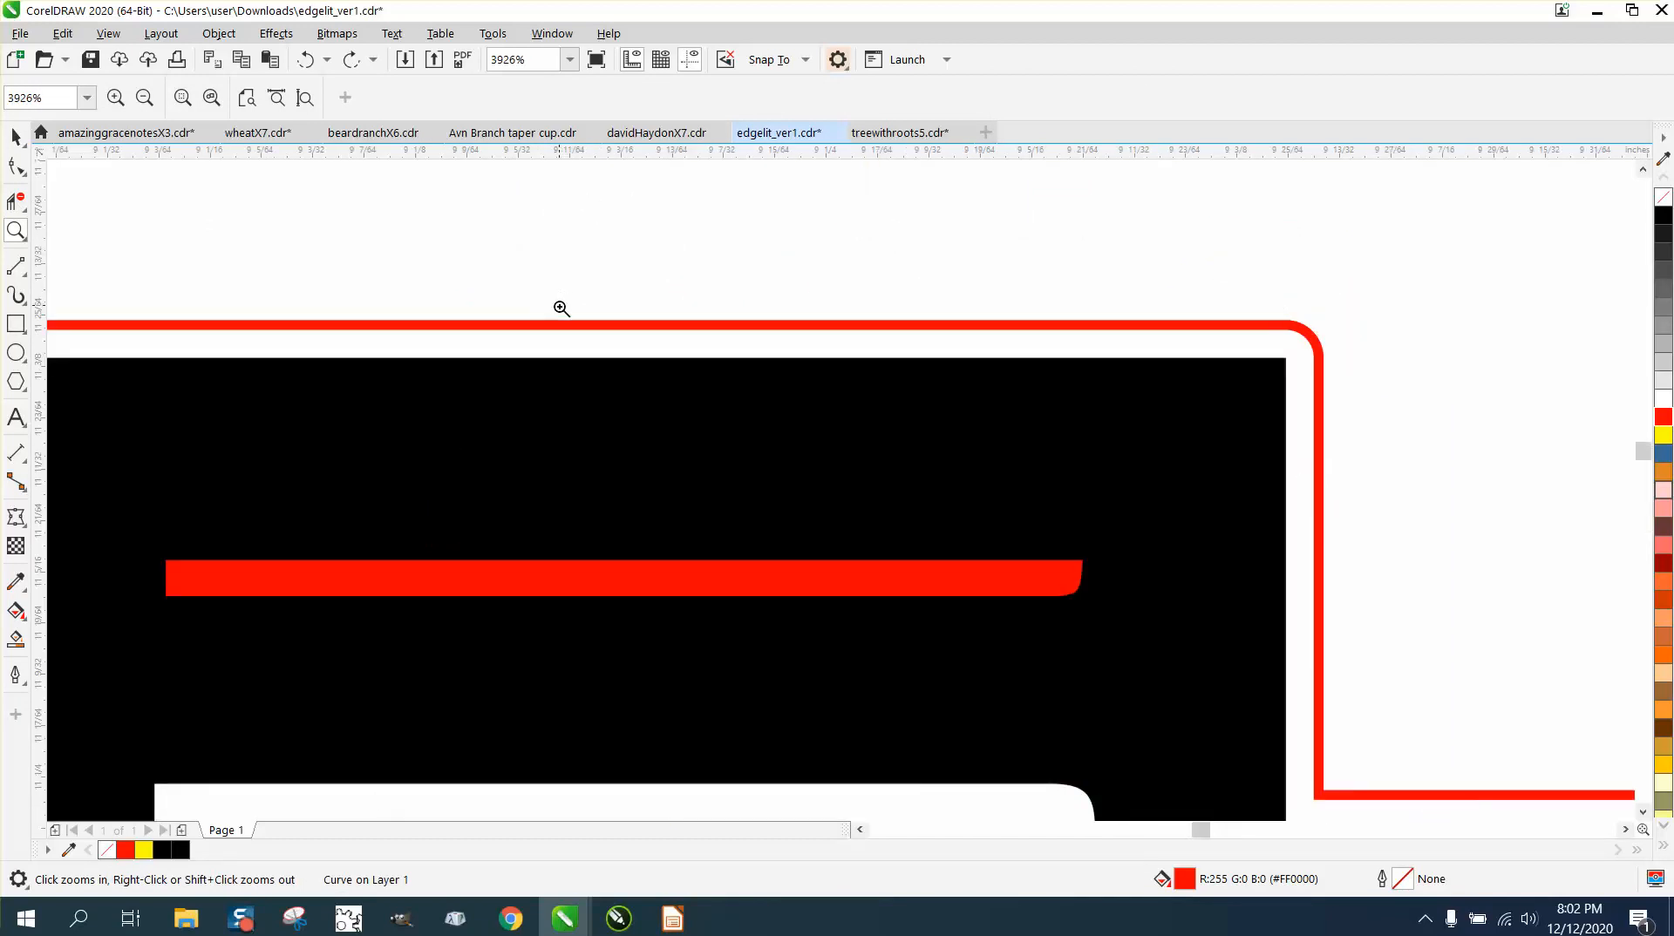
{"action": "scroll", "coordinate": [897, 459], "scroll_direction": "down", "scroll_amount": 2}
{"action": "scroll", "coordinate": [698, 427], "scroll_direction": "down", "scroll_amount": 1}
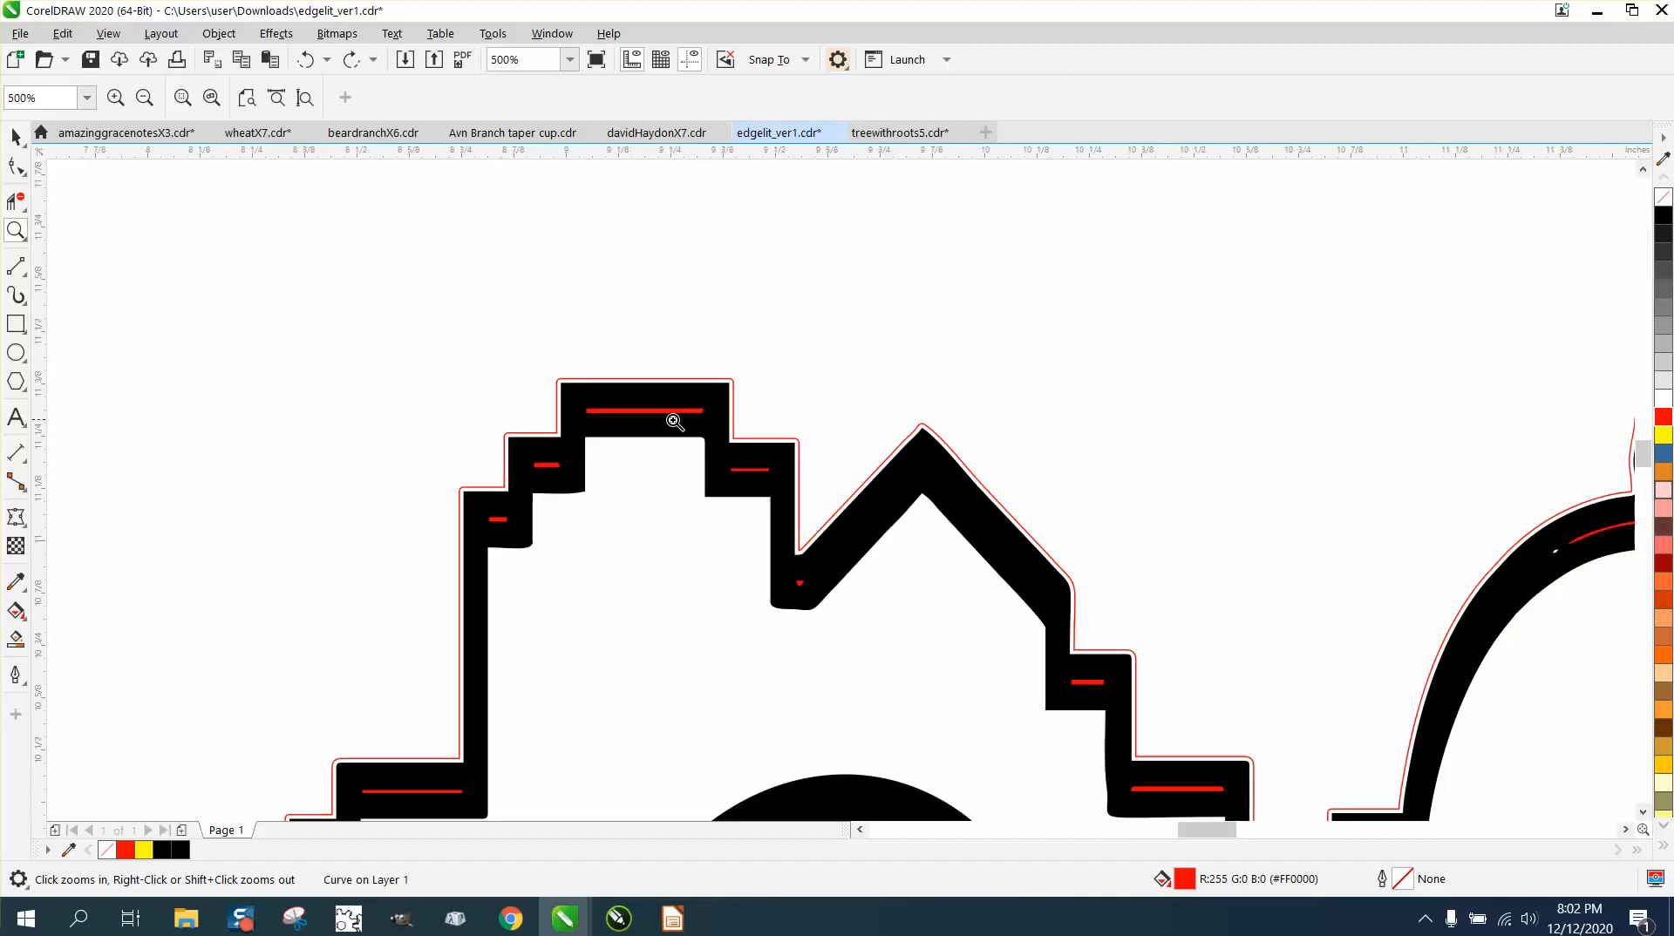
{"action": "scroll", "coordinate": [675, 422], "scroll_direction": "down", "scroll_amount": 1}
{"action": "scroll", "coordinate": [580, 381], "scroll_direction": "down", "scroll_amount": 1}
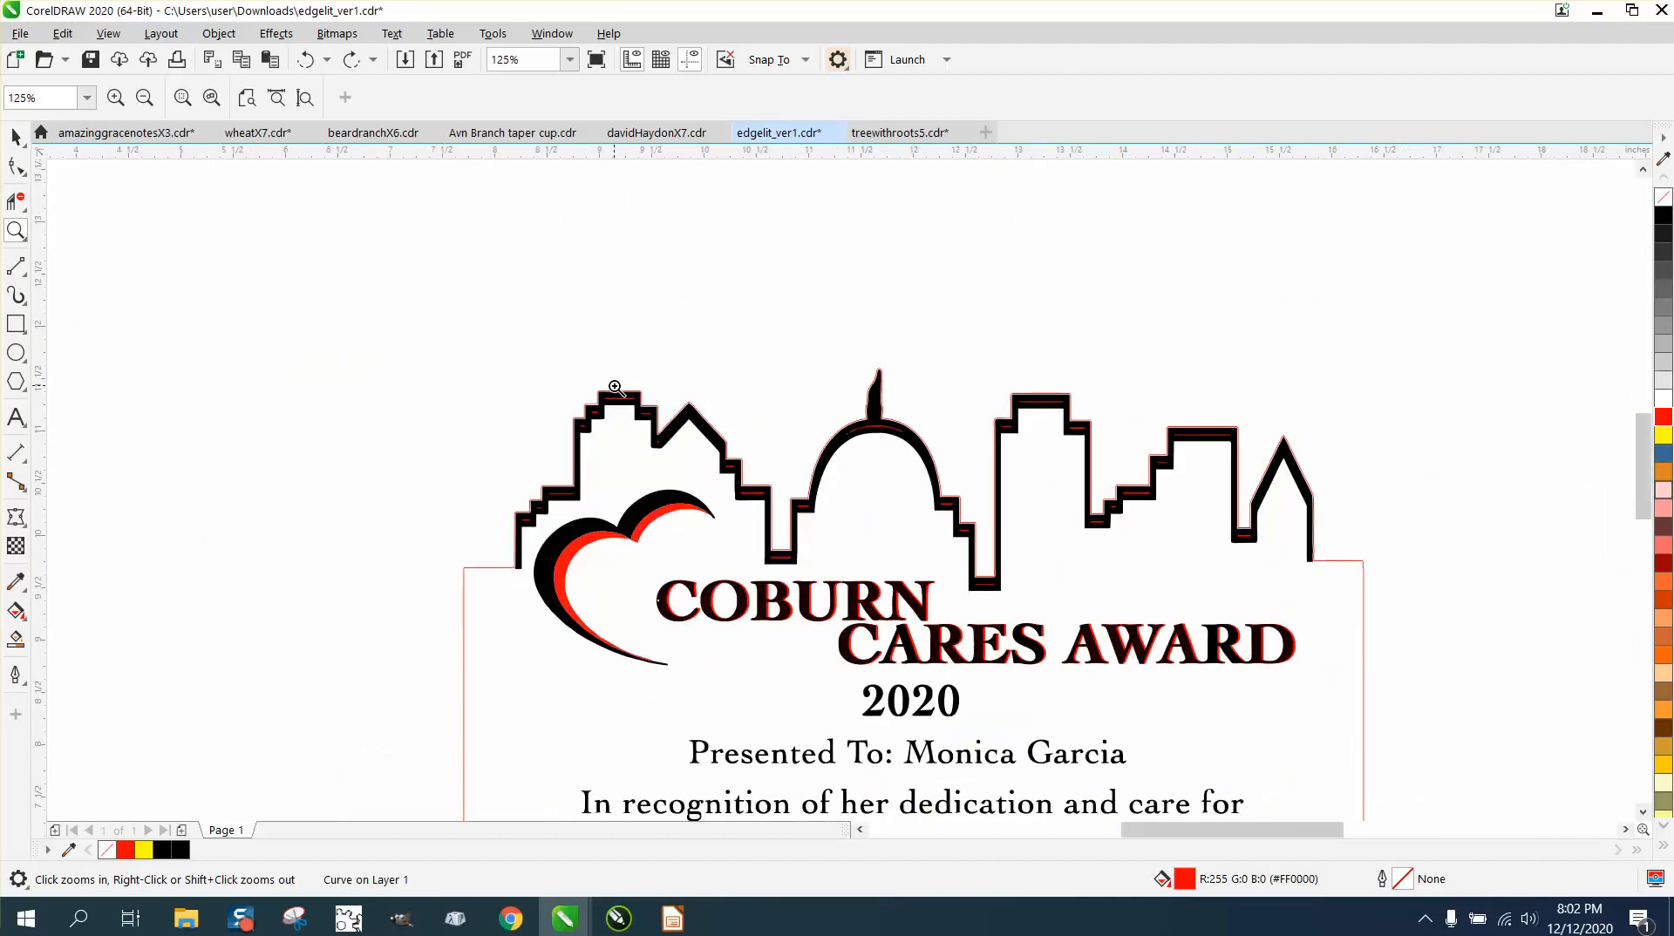
{"action": "scroll", "coordinate": [615, 386], "scroll_direction": "down", "scroll_amount": 1}
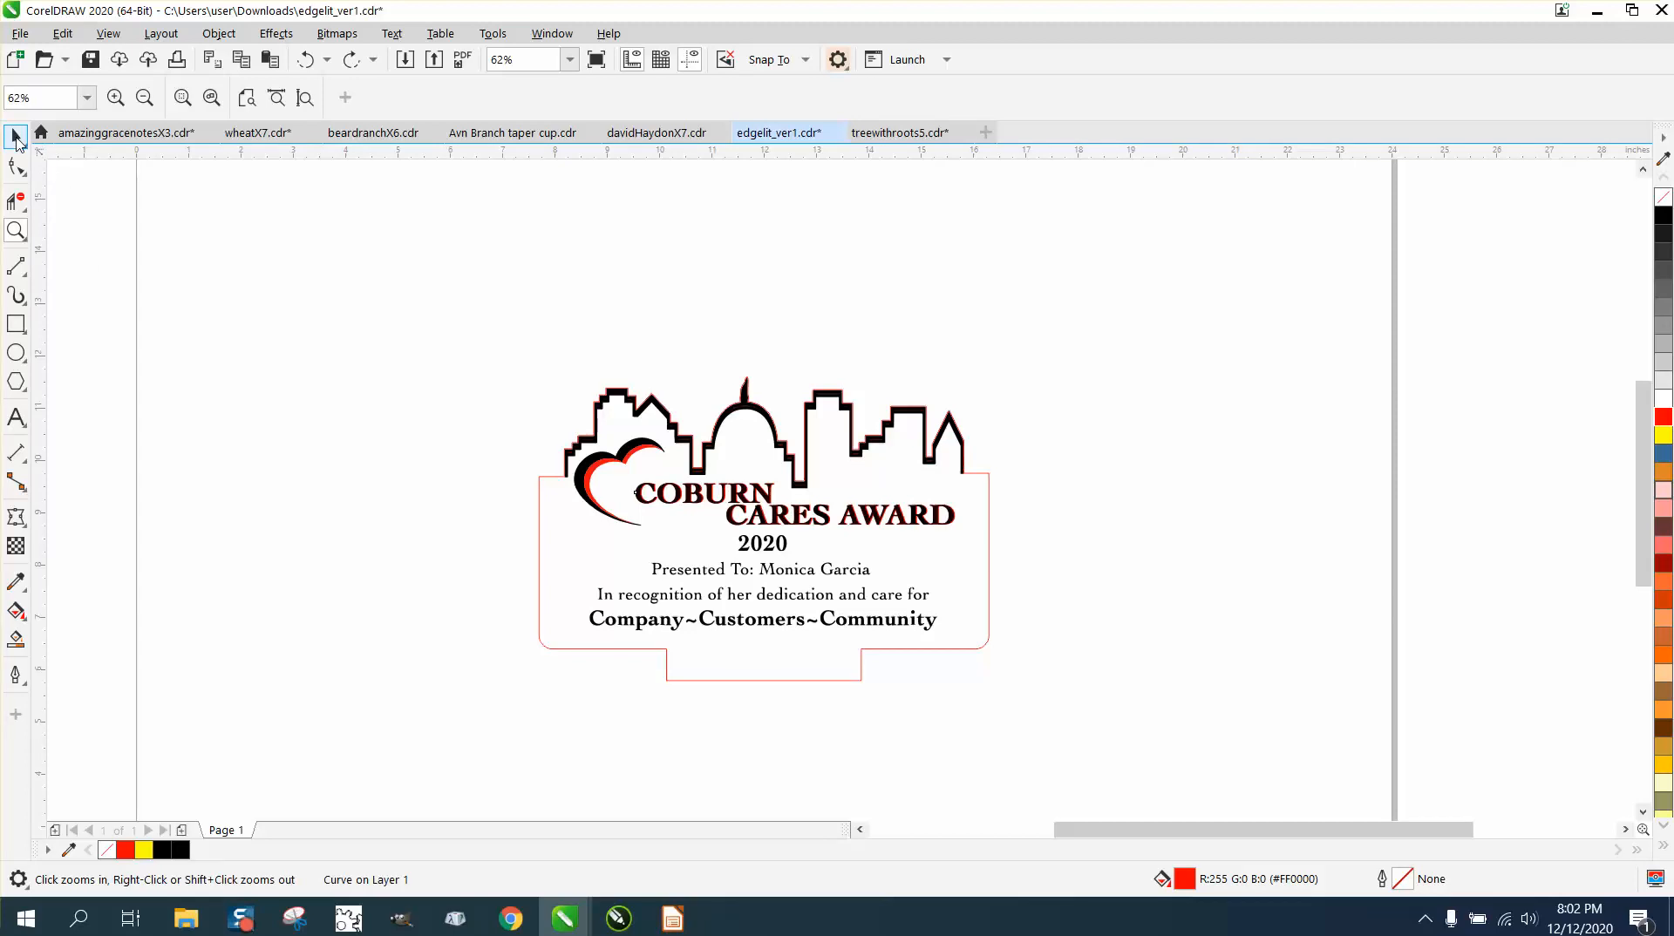
{"action": "left_click", "coordinate": [15, 137]}
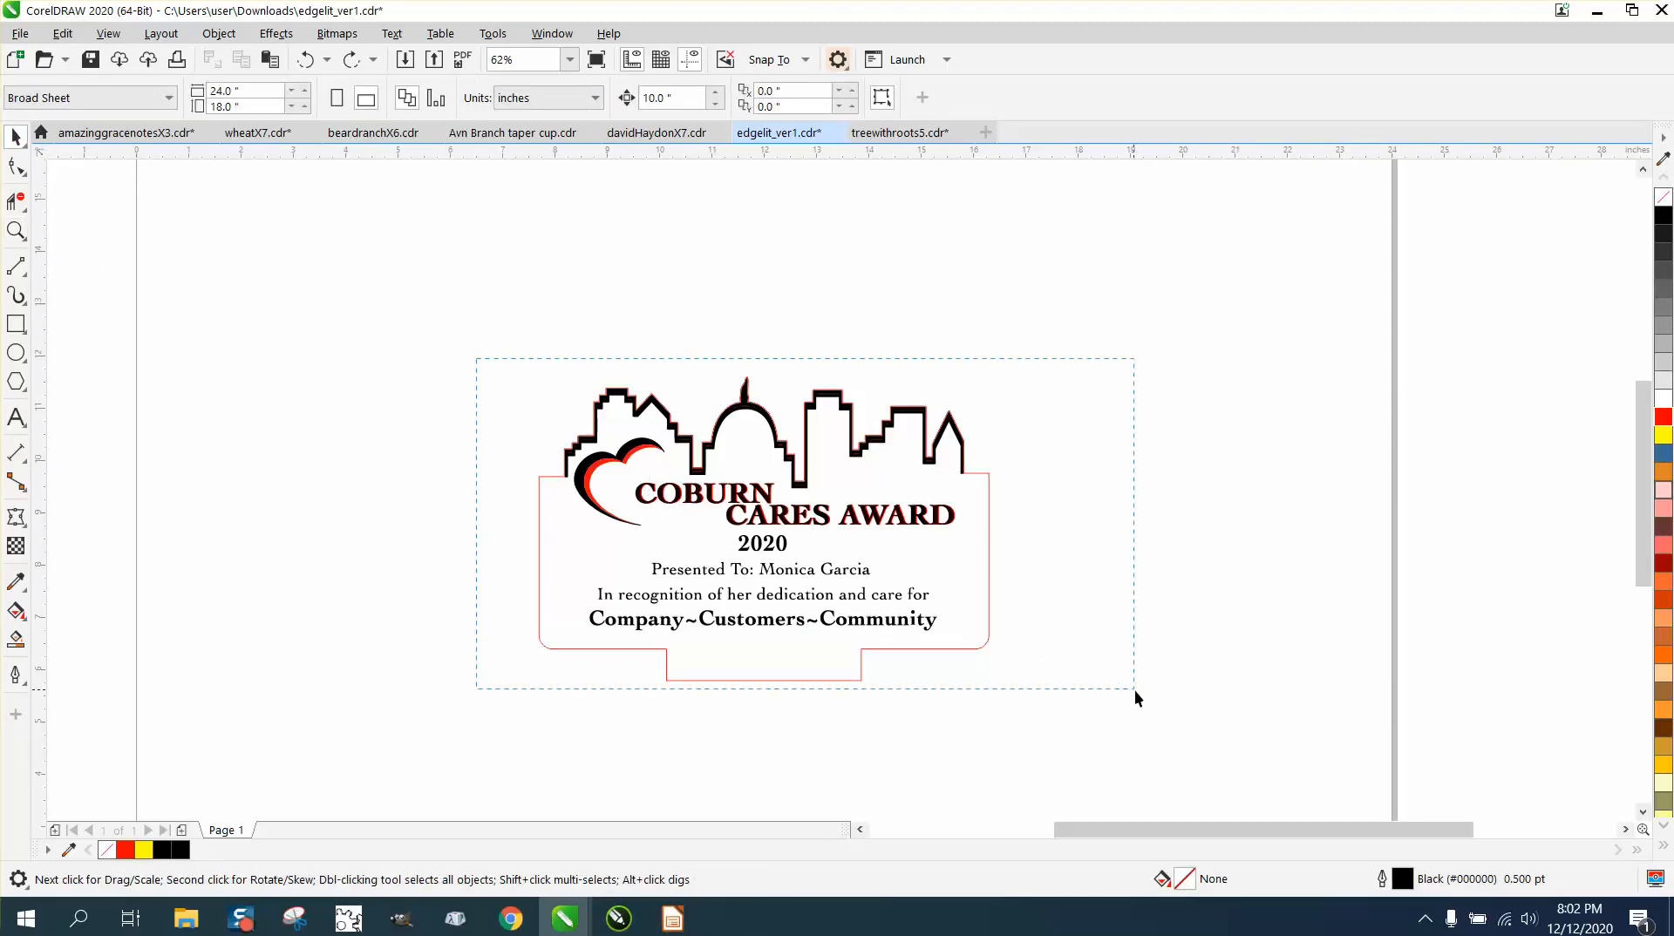
{"action": "left_click_drag", "start_coordinate": [1133, 689], "coordinate": [1143, 727]}
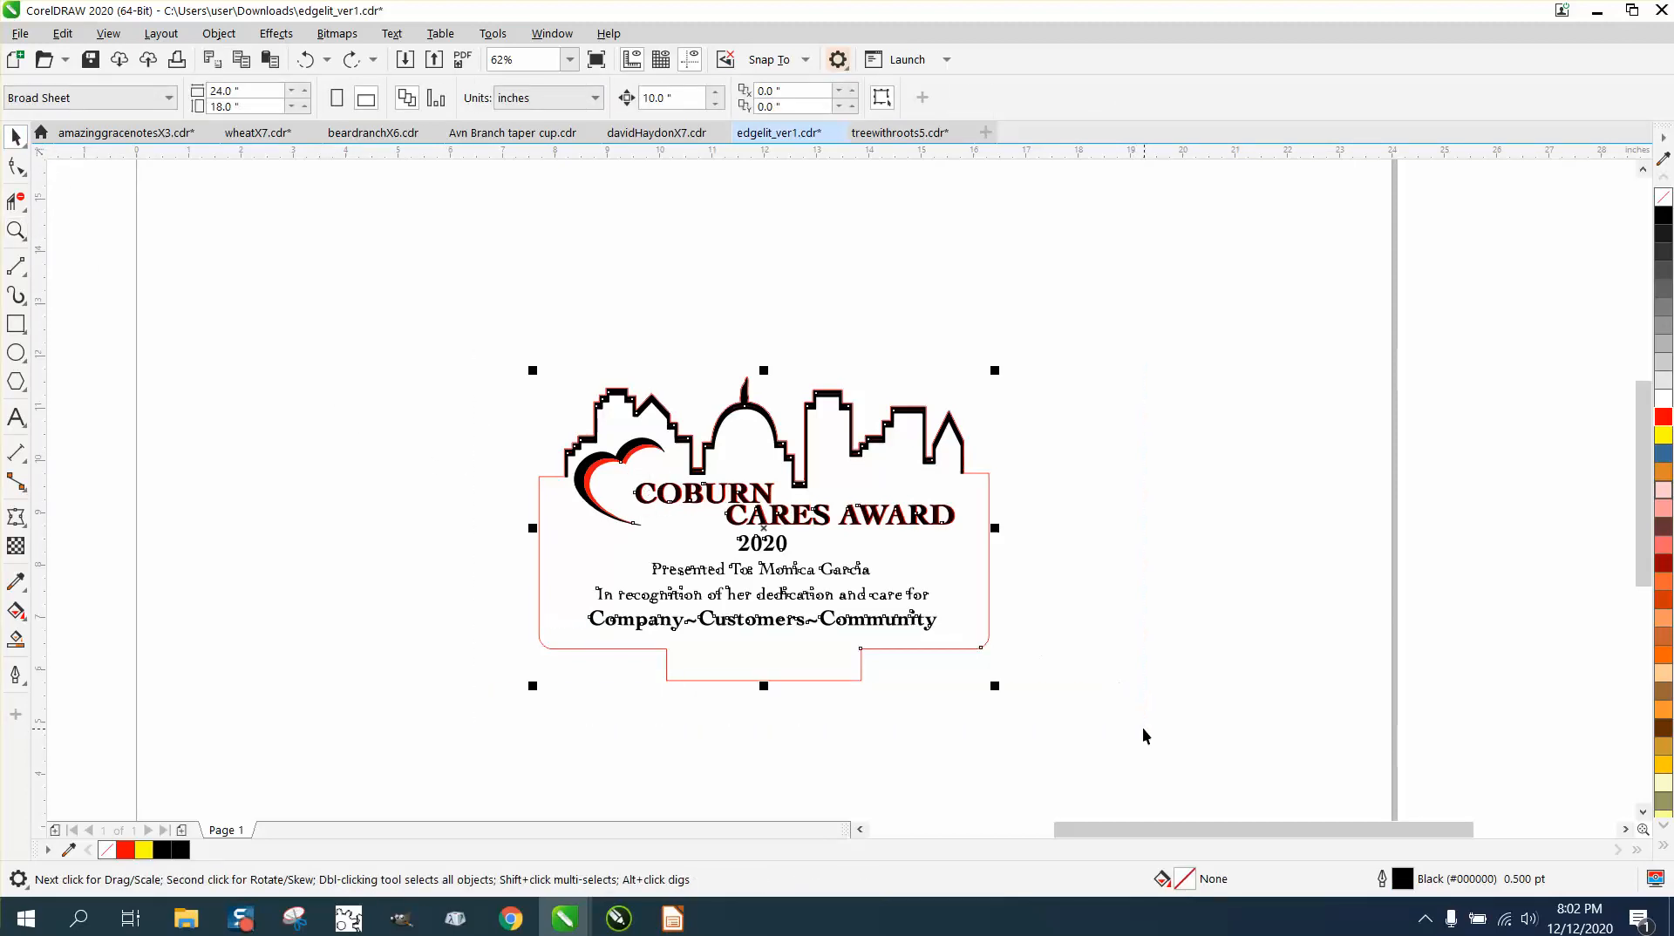
{"action": "left_click", "coordinate": [365, 225]}
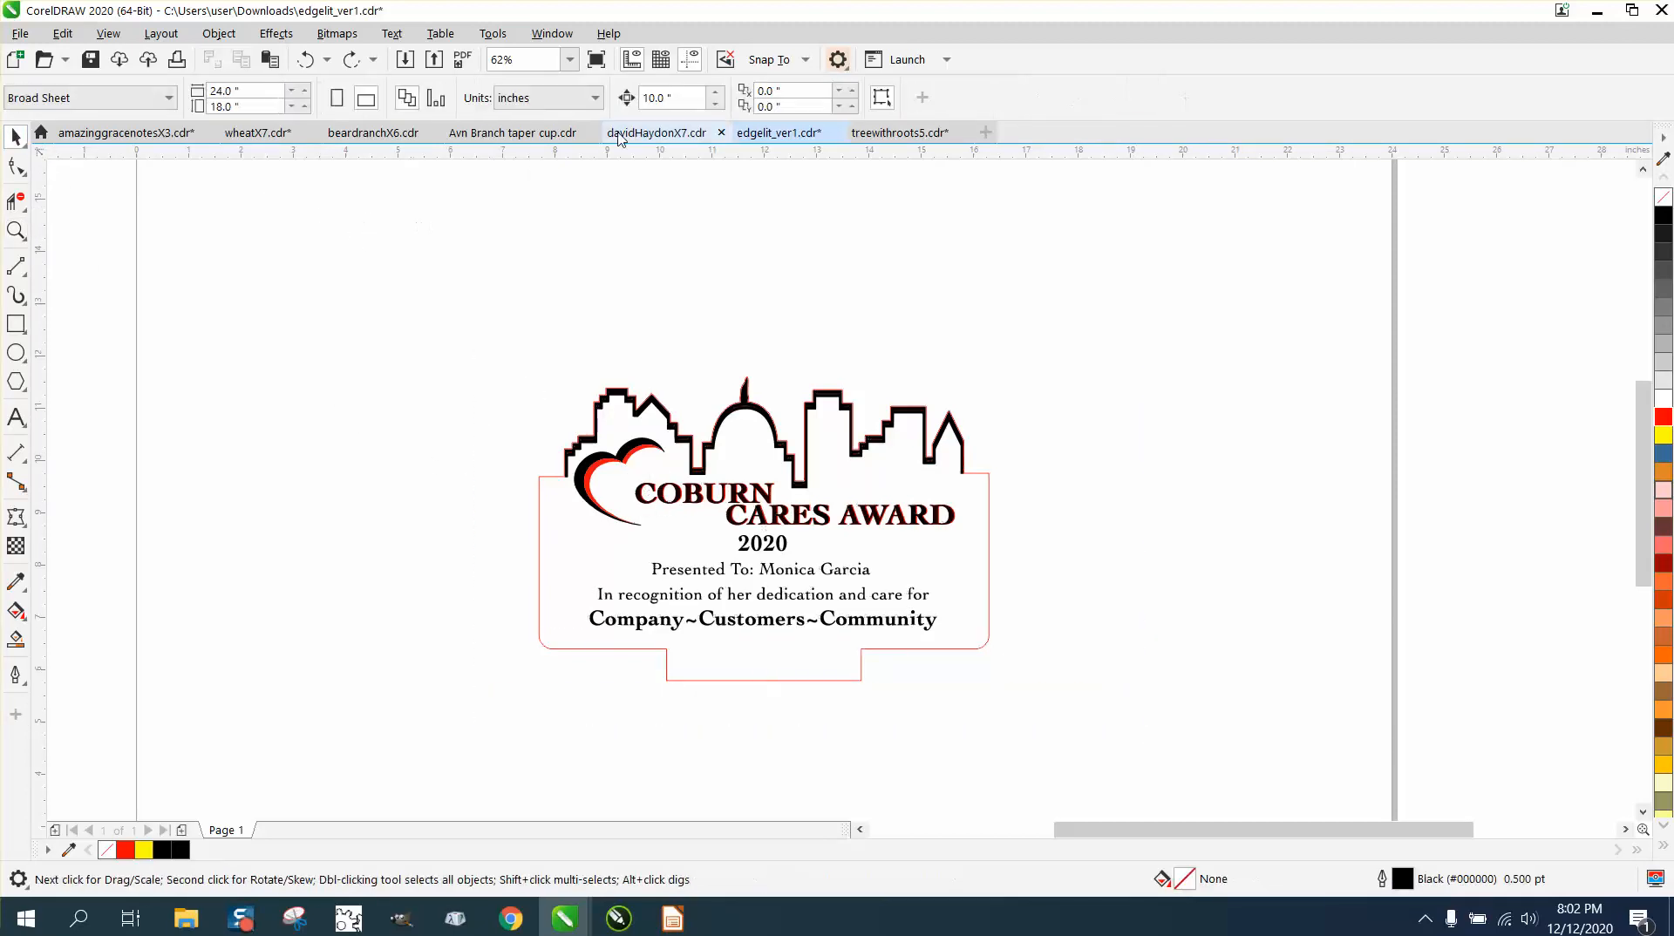
- Move the red skyline outline and its separate base tab outline 10 inches left, clear of the award artwork
{"action": "left_click", "coordinate": [539, 489]}
{"action": "key", "text": "Left"}
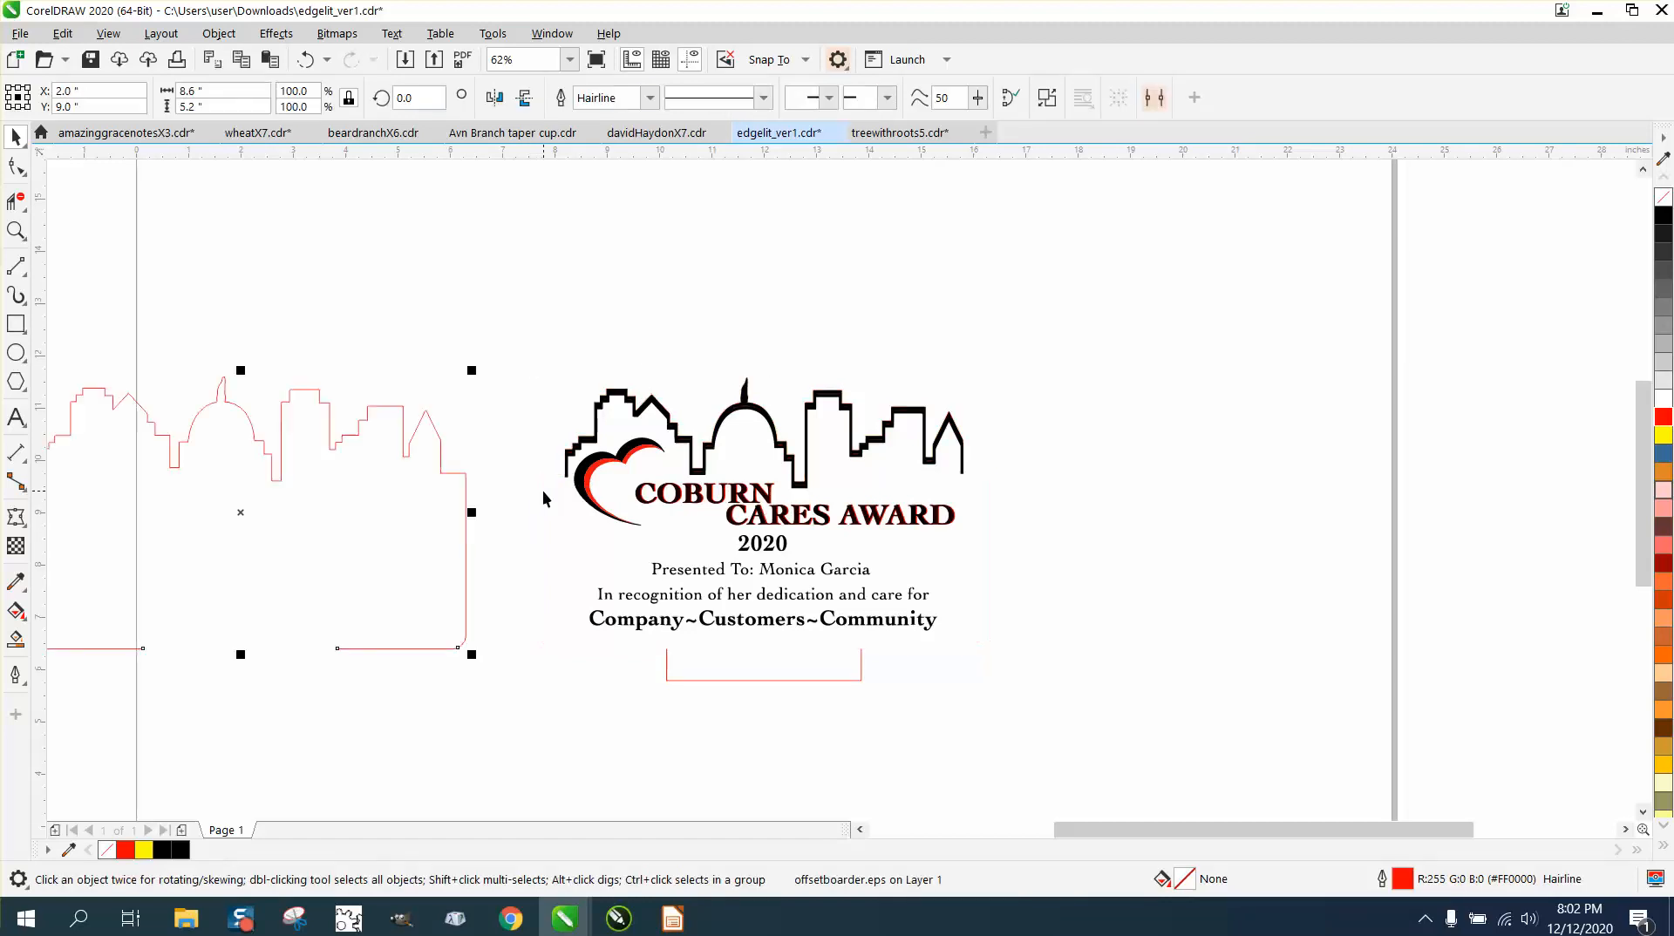
{"action": "left_click", "coordinate": [693, 678]}
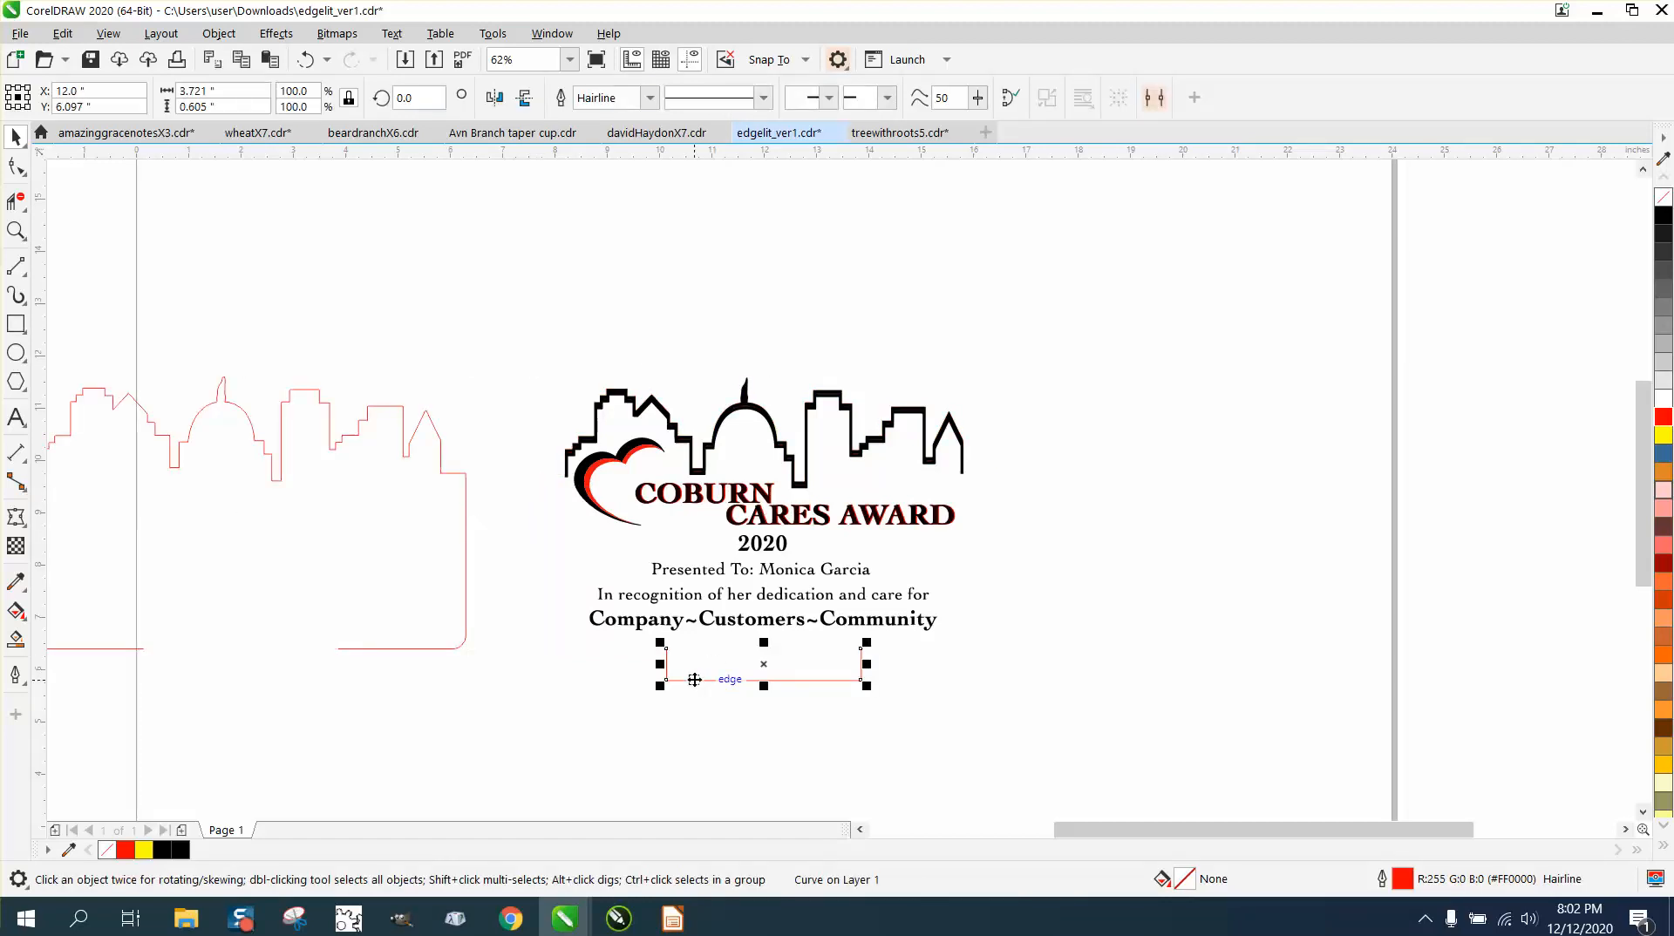
{"action": "key", "text": "Left"}
{"action": "scroll", "coordinate": [700, 678], "scroll_direction": "down", "scroll_amount": 1}
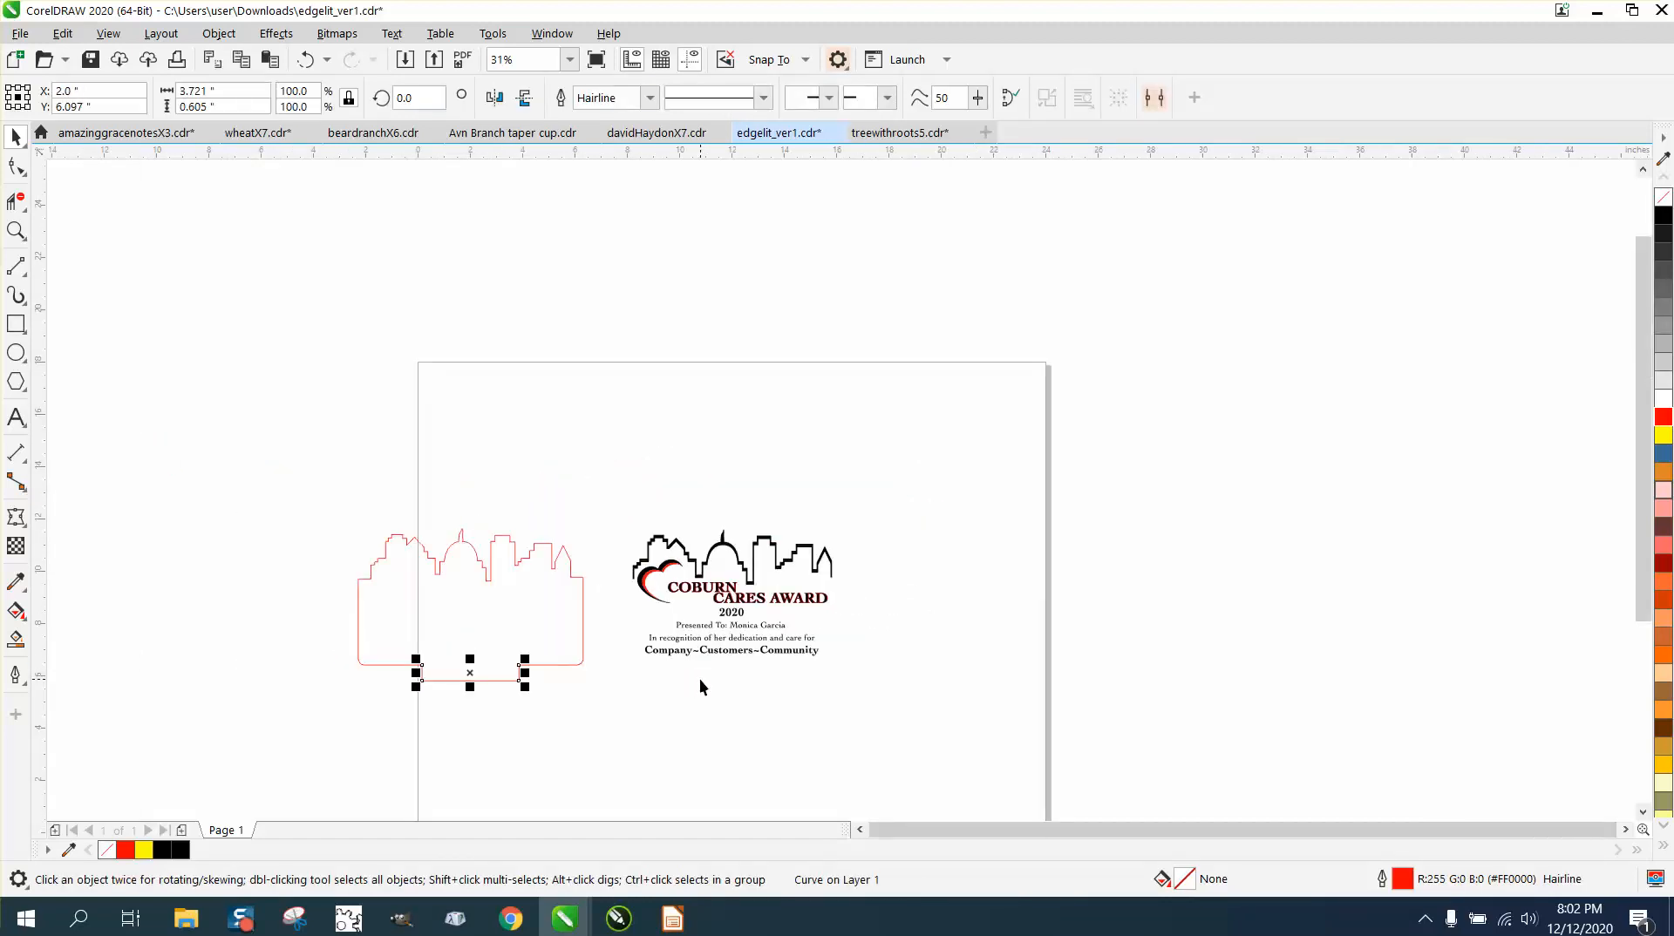
- Create one closed shape from the skyline and base tab outlines with Smart Fill, and move it 10 inches up
{"action": "left_click", "coordinate": [18, 639]}
{"action": "left_click", "coordinate": [454, 632]}
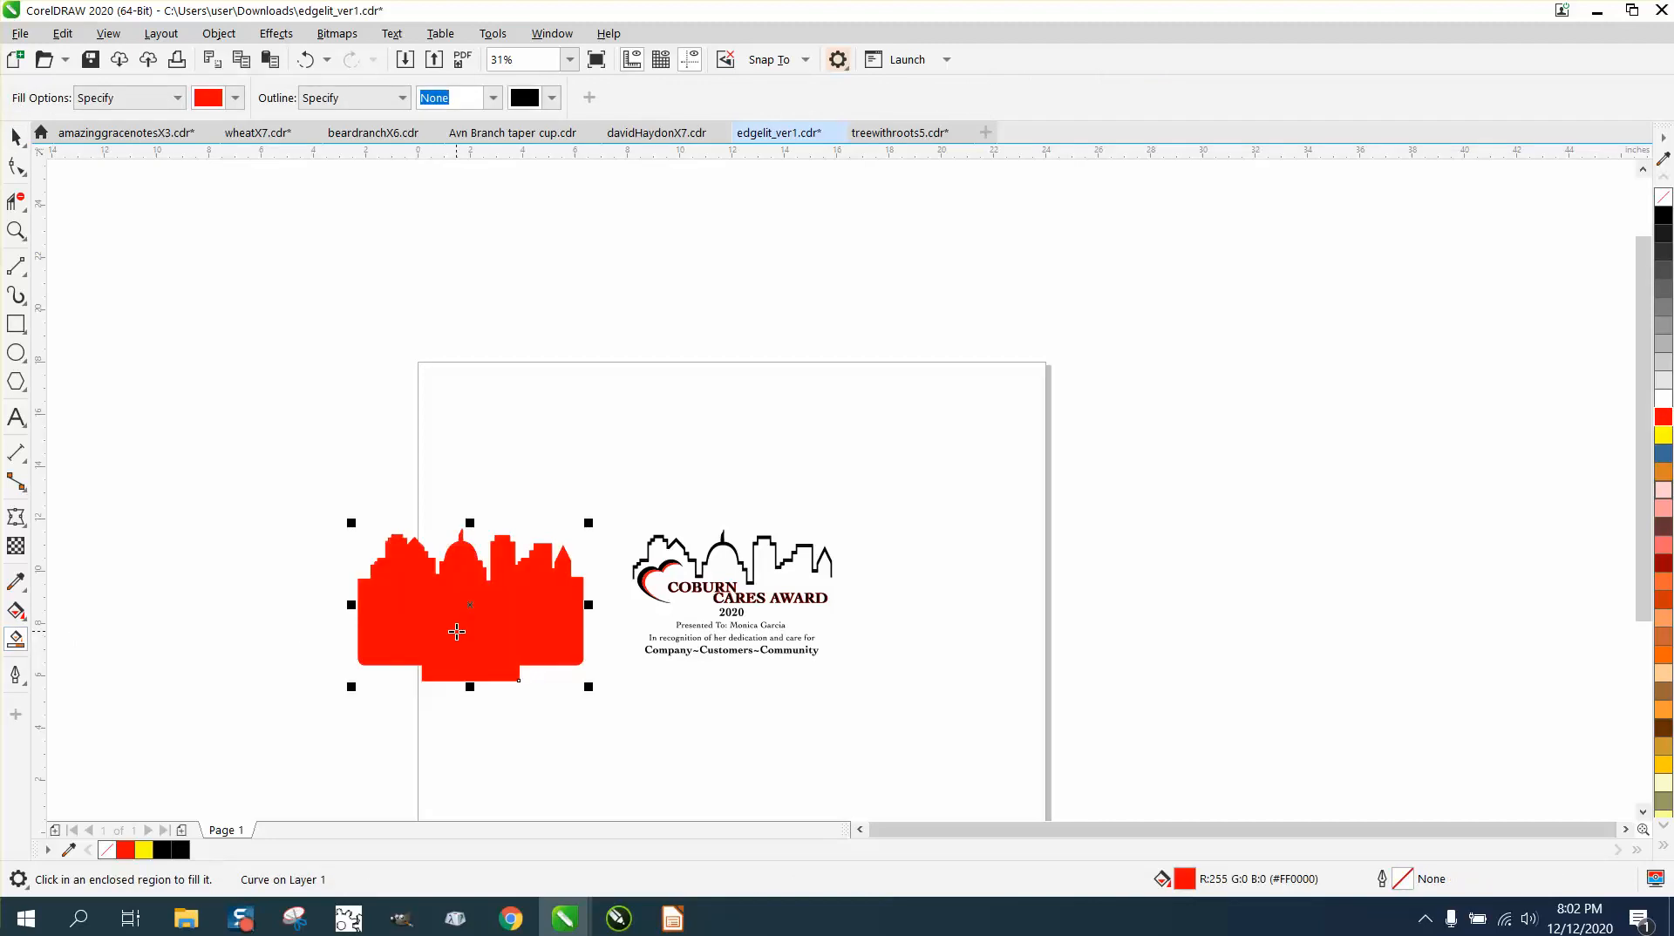
{"action": "key", "text": "Up"}
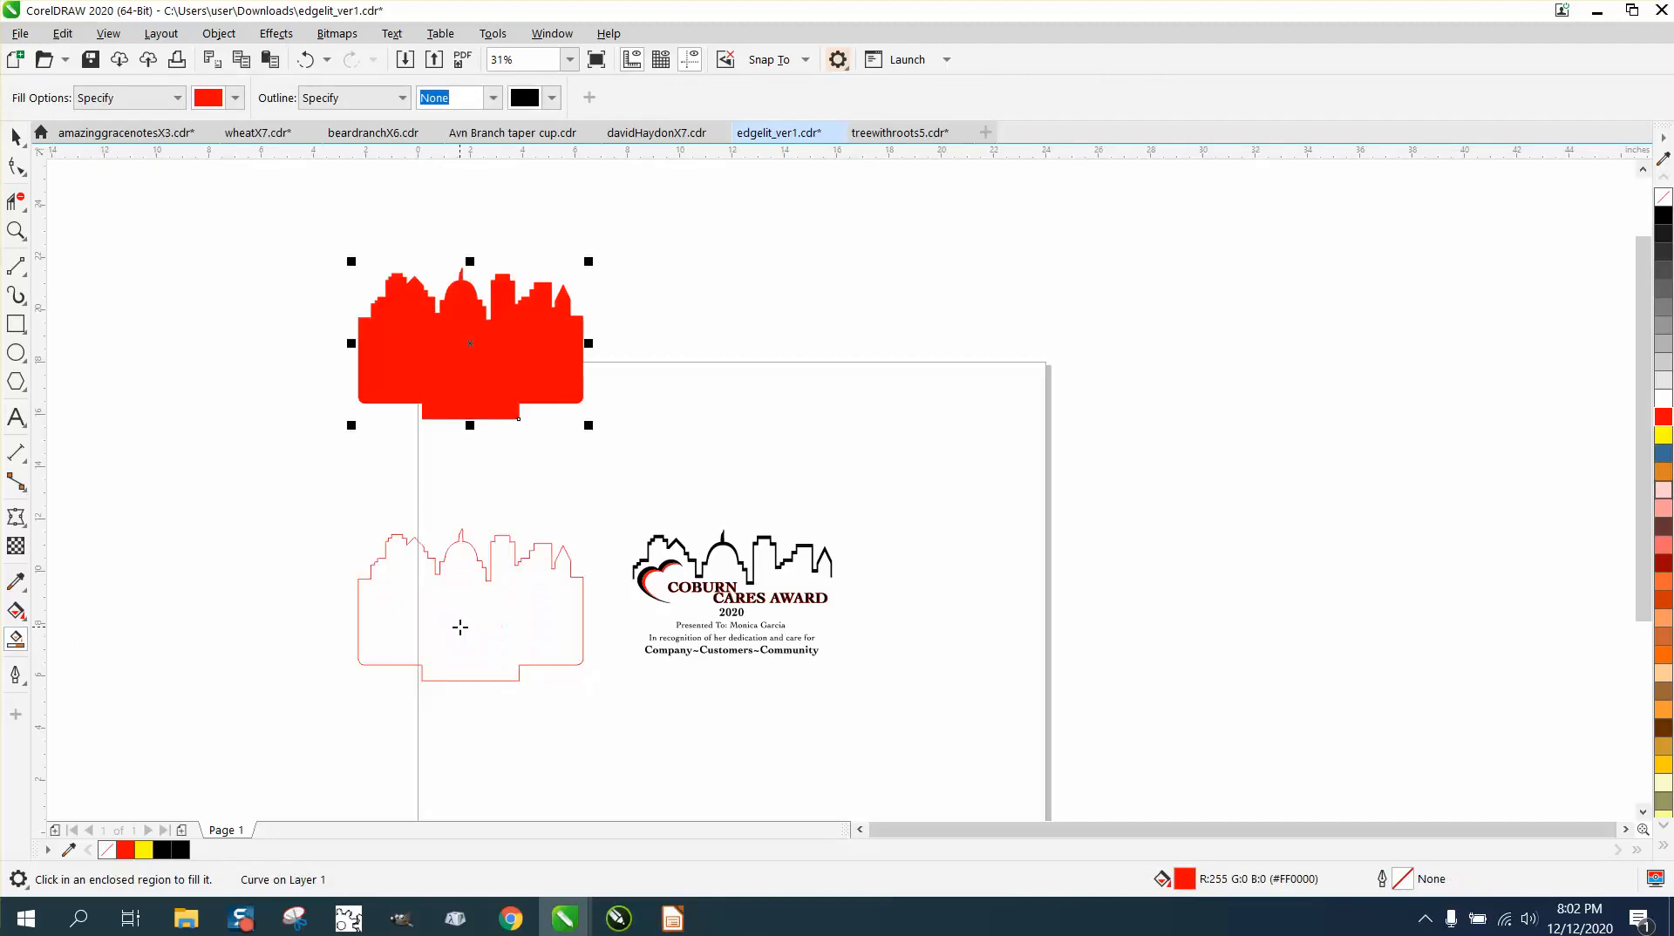
- Remove the new shape's fill and give it a red outline with Hairline width
{"action": "left_click", "coordinate": [1663, 206]}
{"action": "right_click", "coordinate": [1665, 430]}
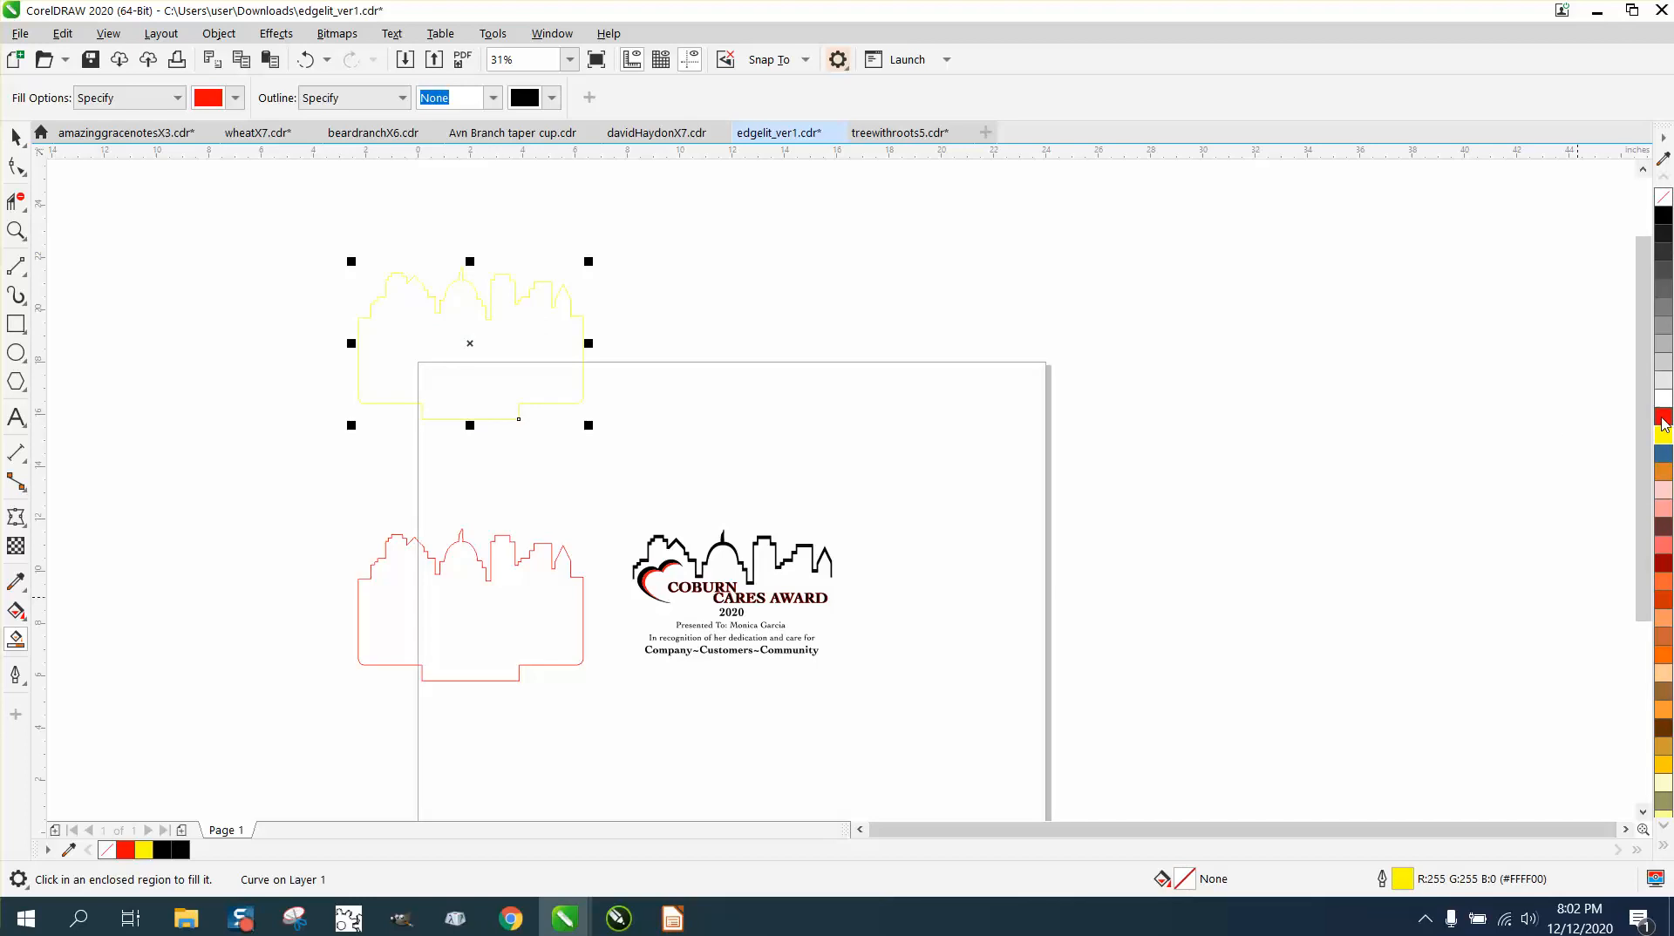
{"action": "right_click", "coordinate": [1665, 426]}
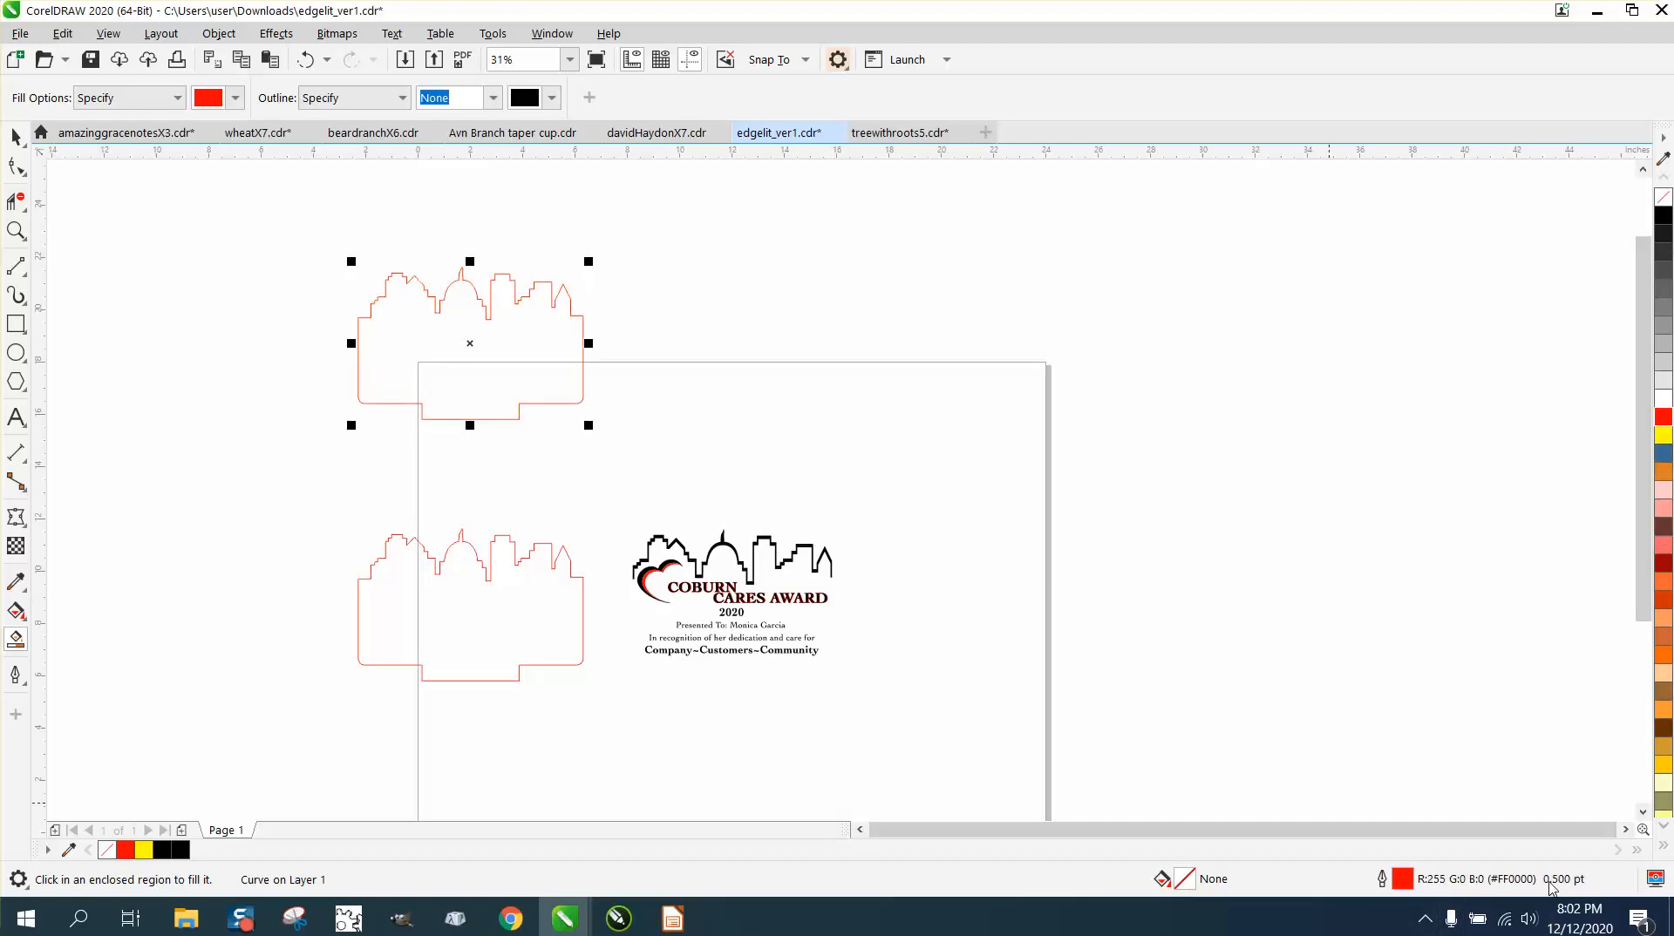
{"action": "double_click", "coordinate": [1405, 883]}
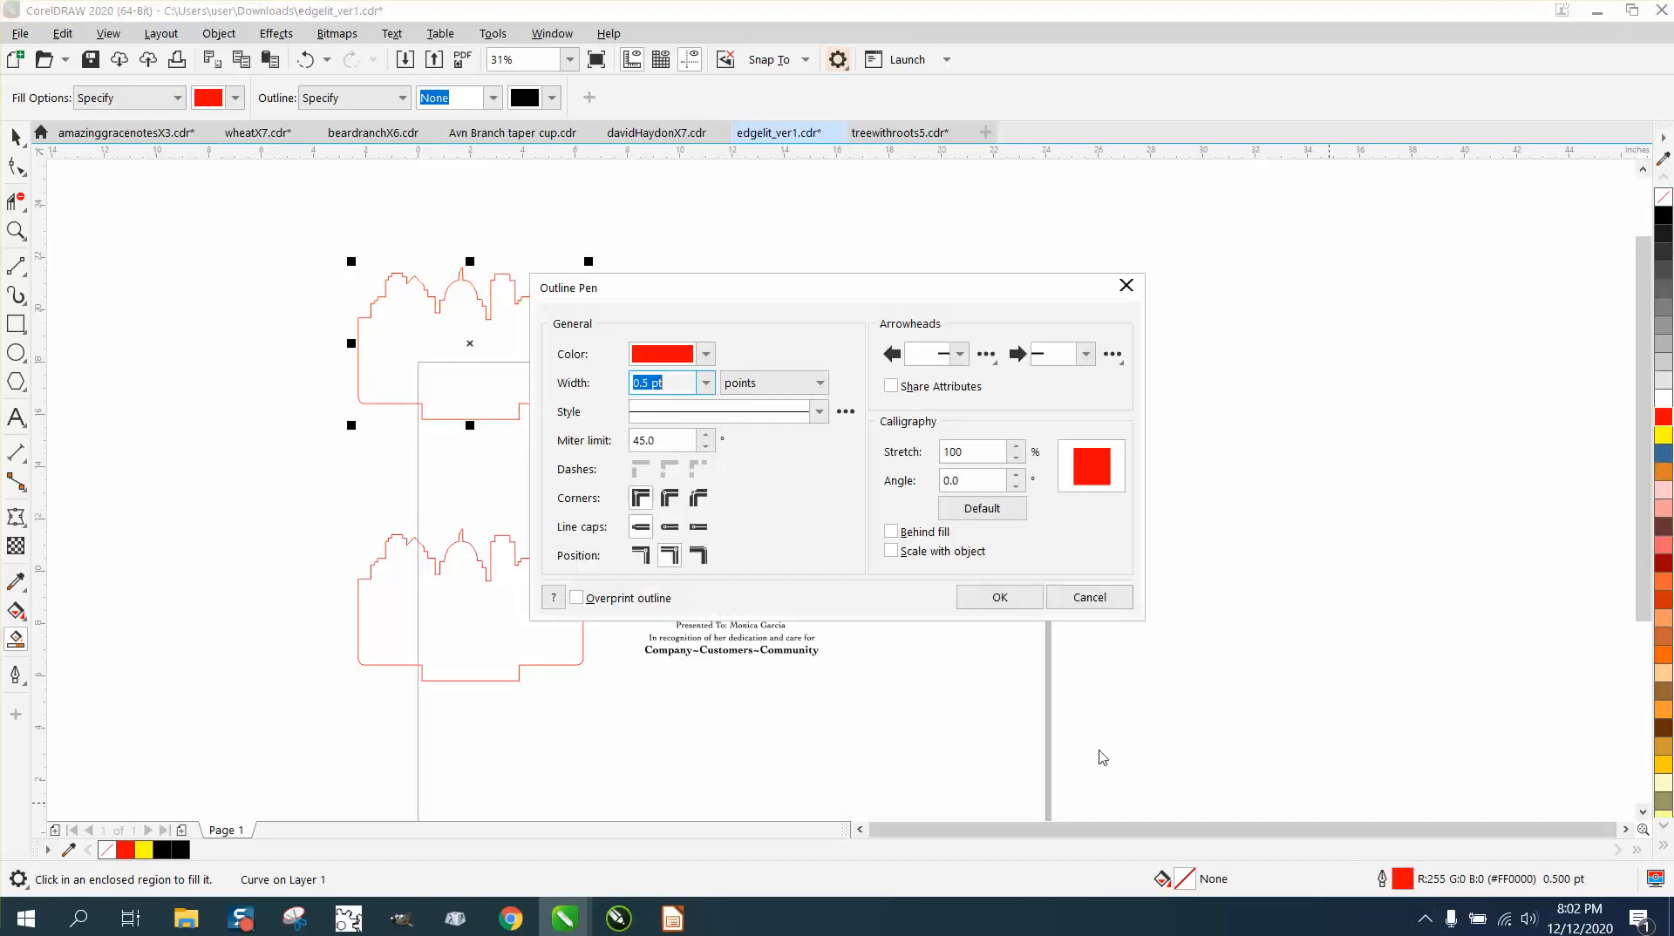
{"action": "left_click", "coordinate": [705, 383]}
{"action": "left_click", "coordinate": [678, 420]}
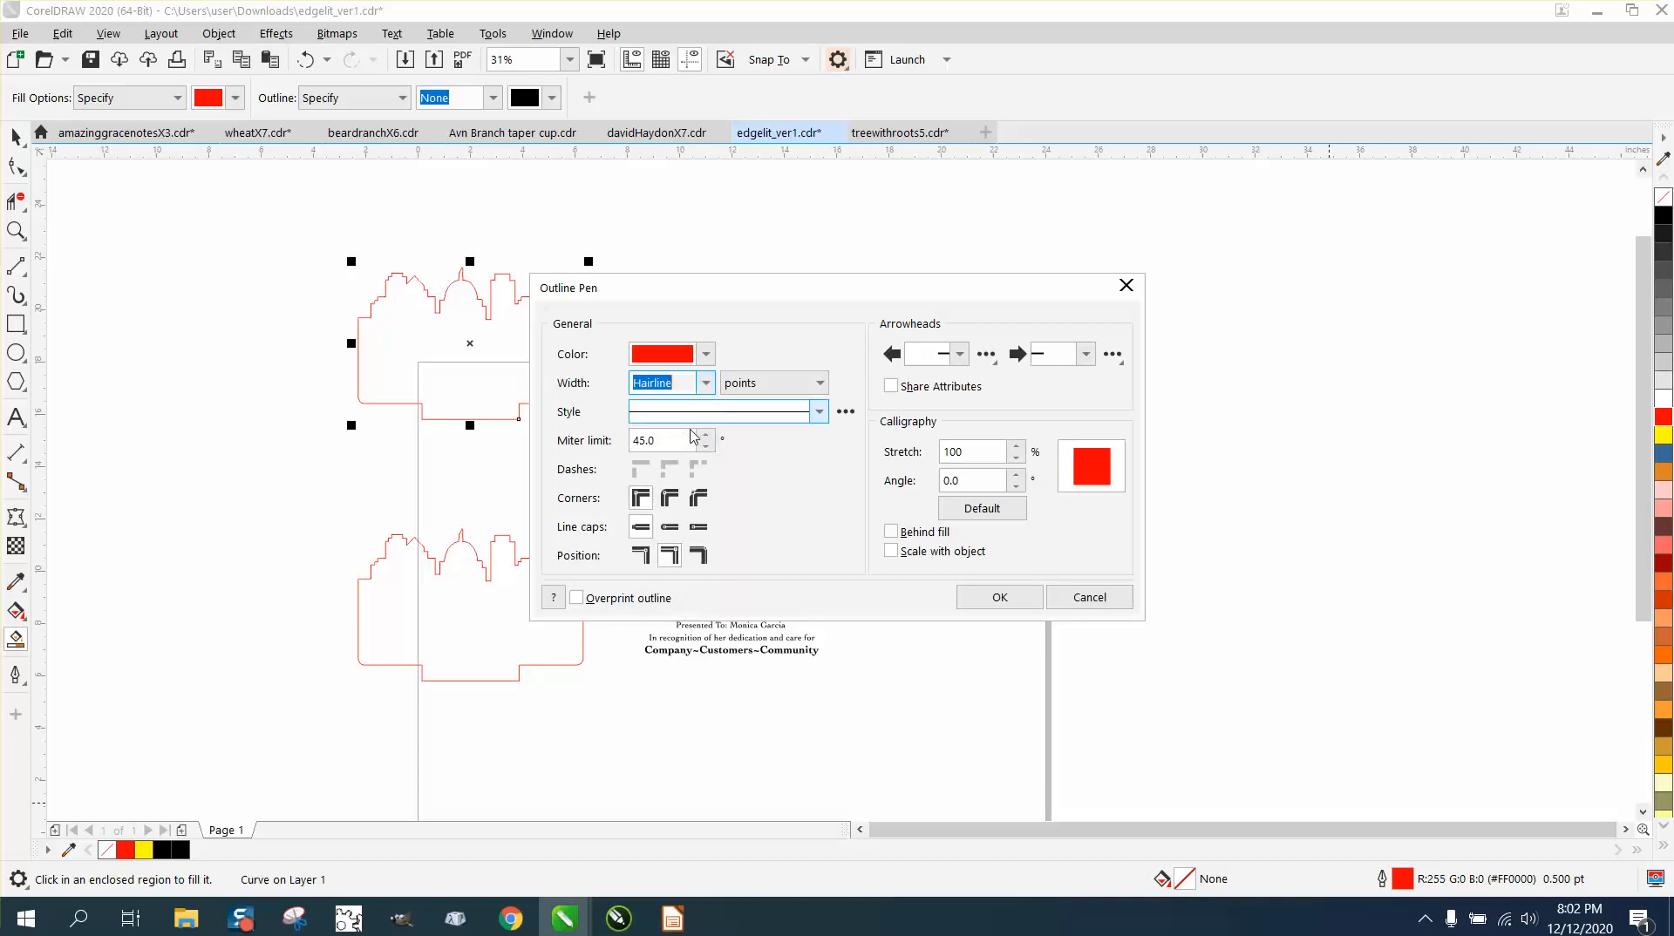
{"action": "left_click", "coordinate": [1002, 597]}
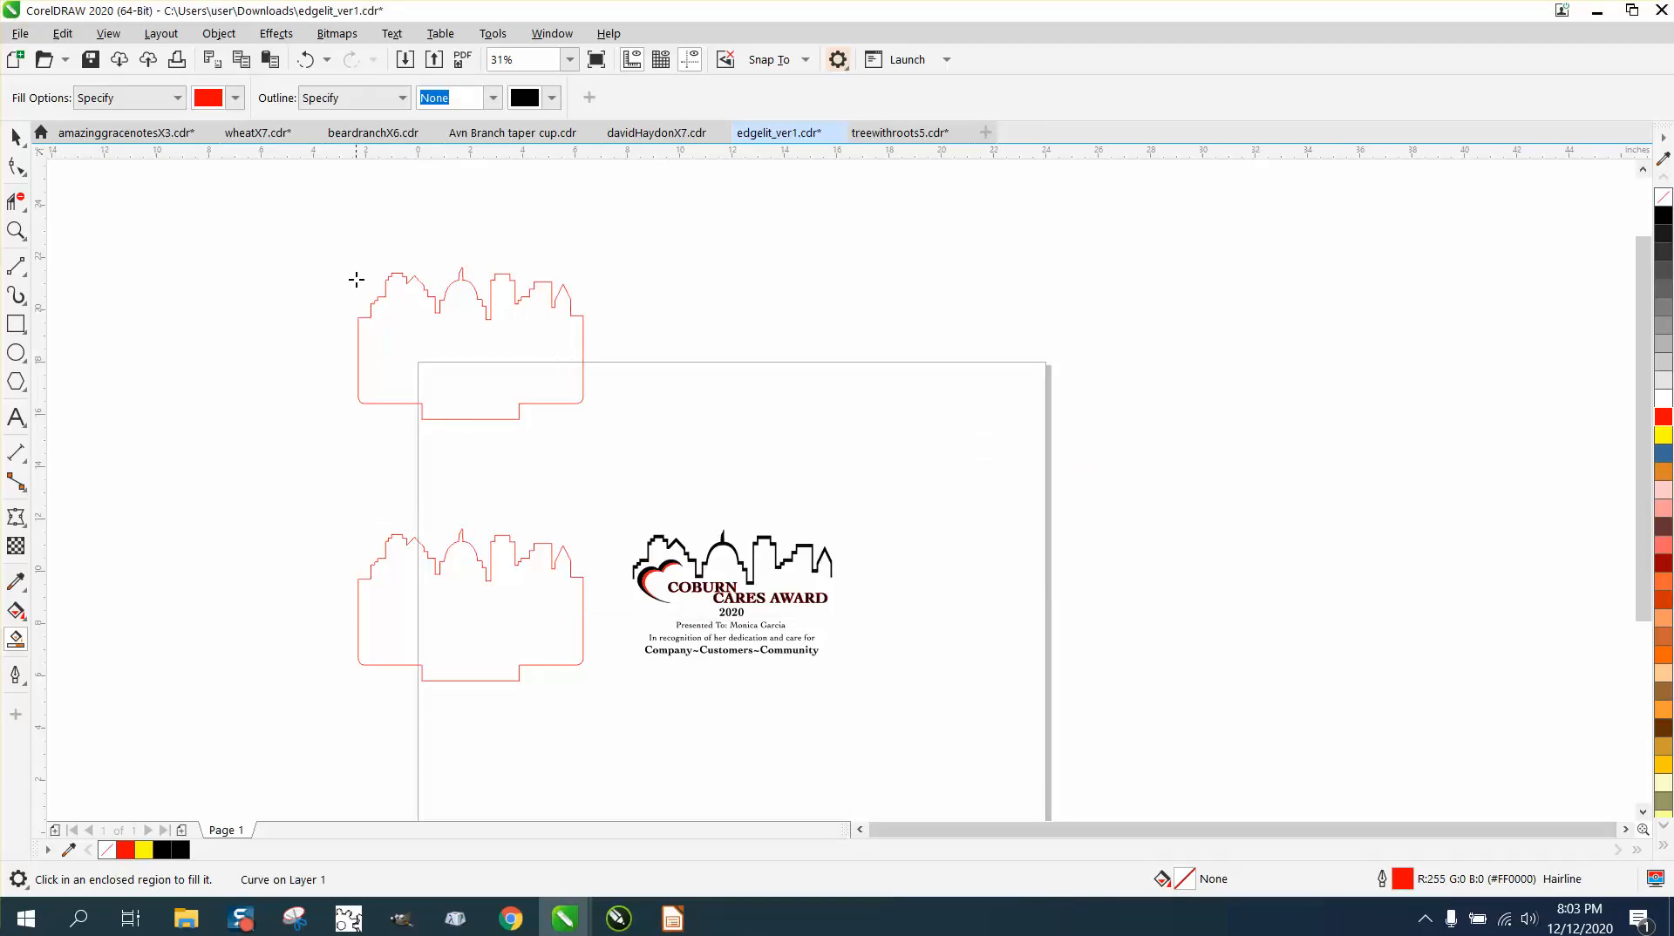
- Delete the original skyline and base tab outlines, and move the new closed outline 10 inches down into their place
{"action": "left_click", "coordinate": [16, 137]}
{"action": "left_click_drag", "start_coordinate": [253, 431], "coordinate": [615, 696]}
{"action": "key", "text": "Delete"}
{"action": "left_click", "coordinate": [445, 378]}
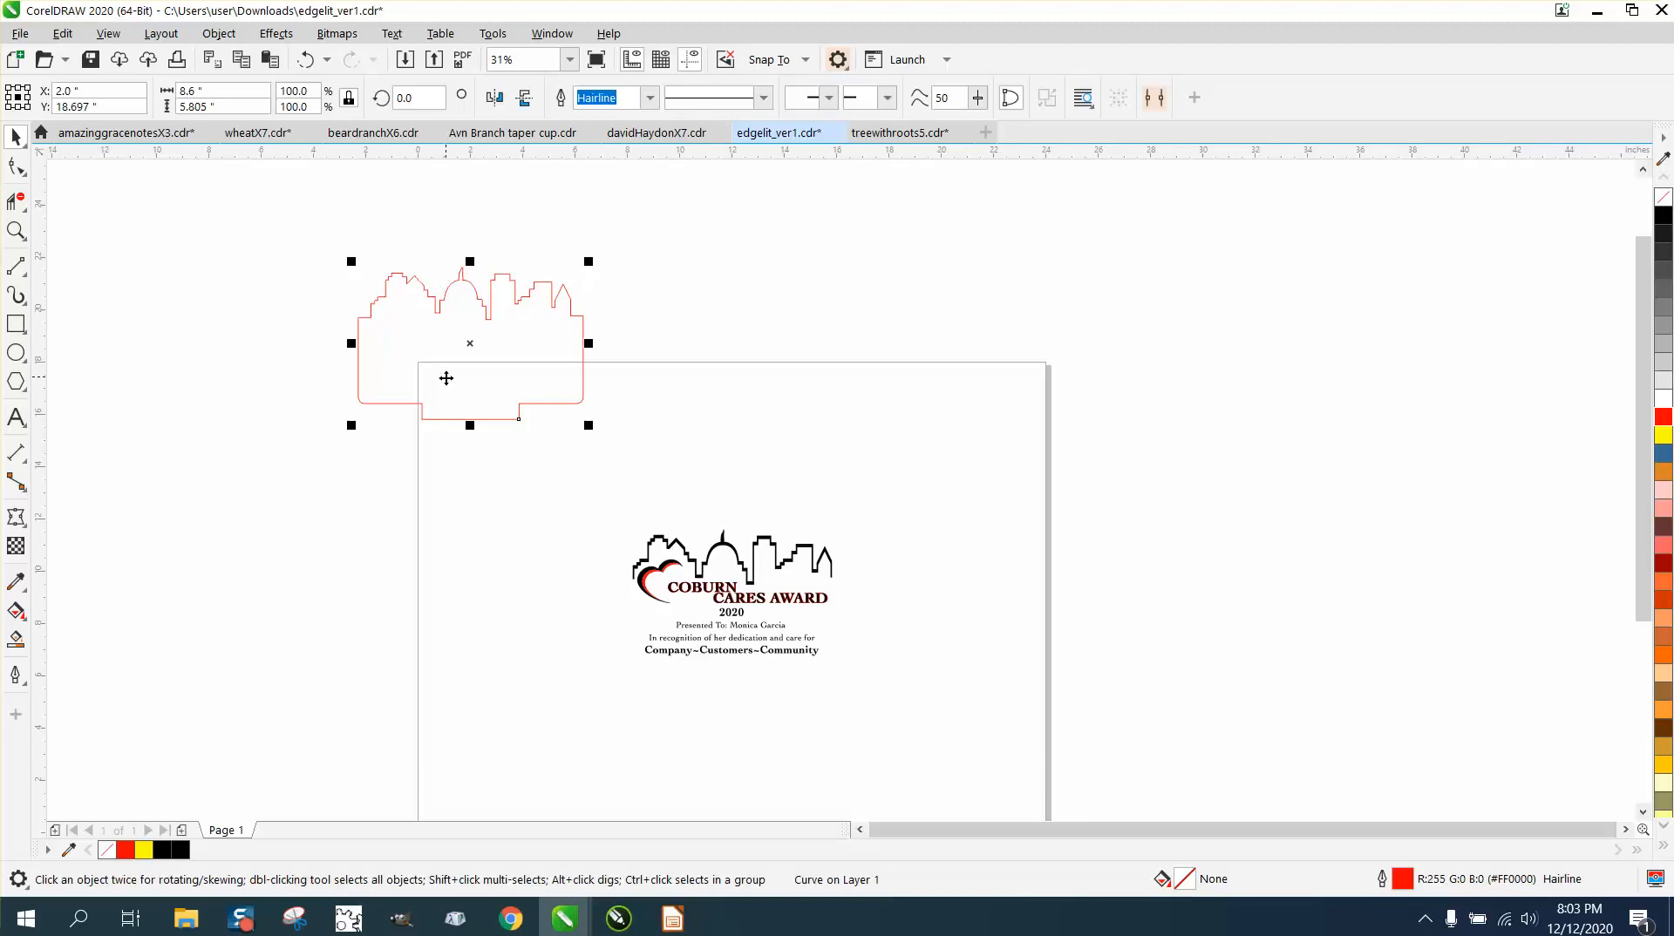
{"action": "key", "text": "Left"}
{"action": "key", "text": "Down"}
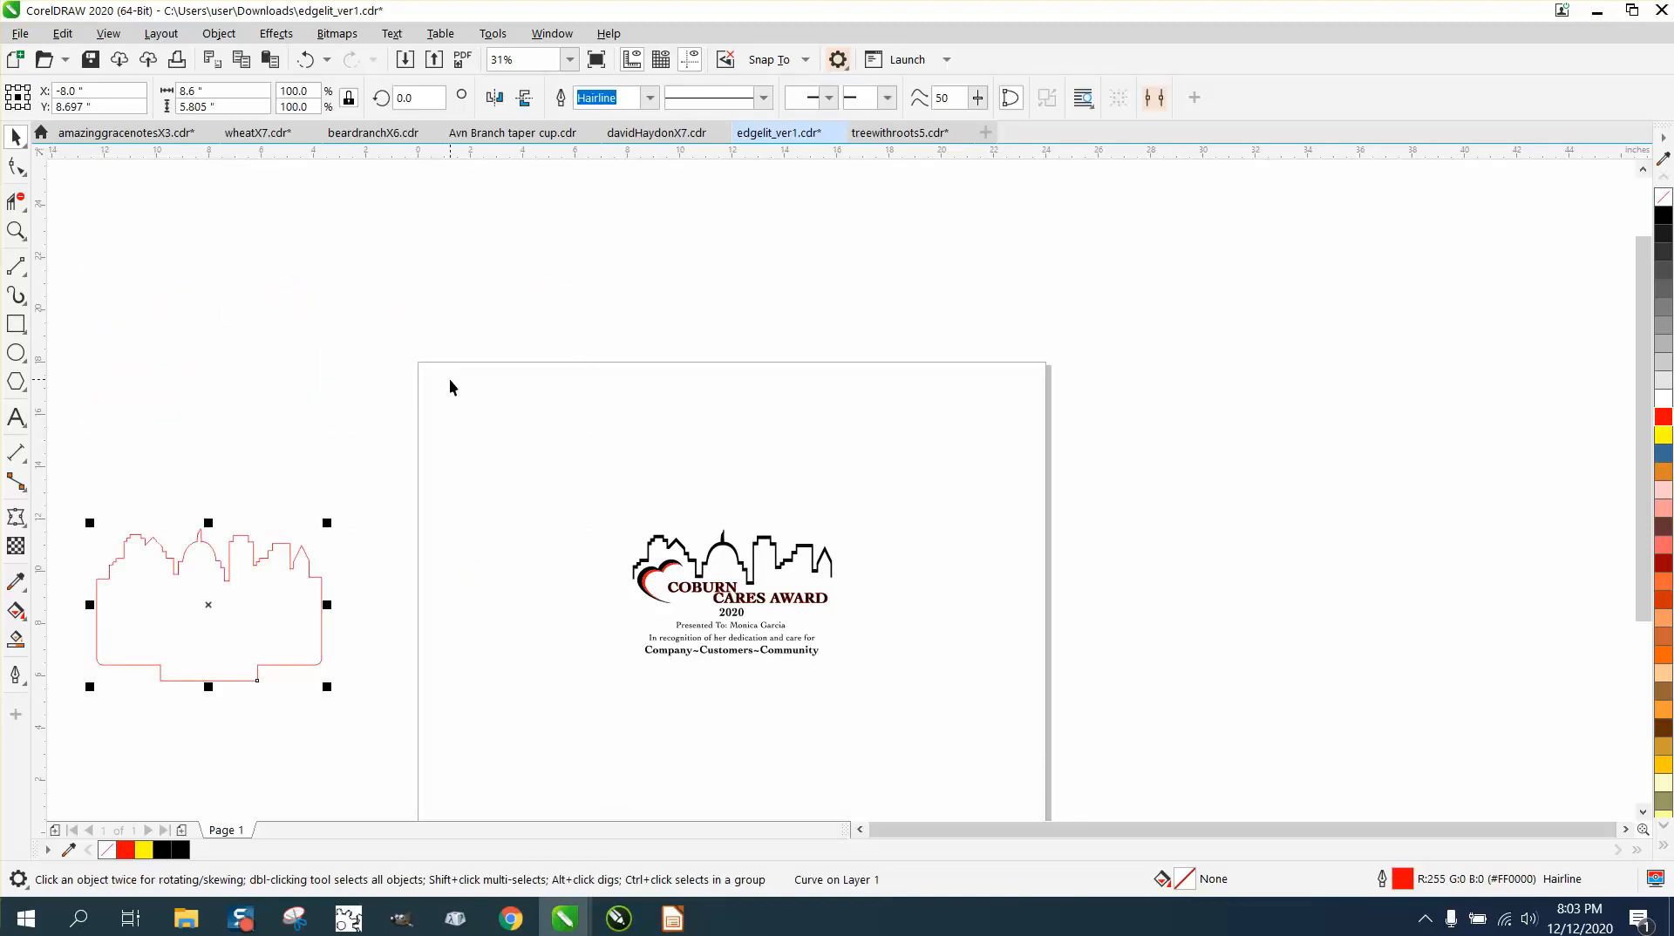
{"action": "key", "text": "Right"}
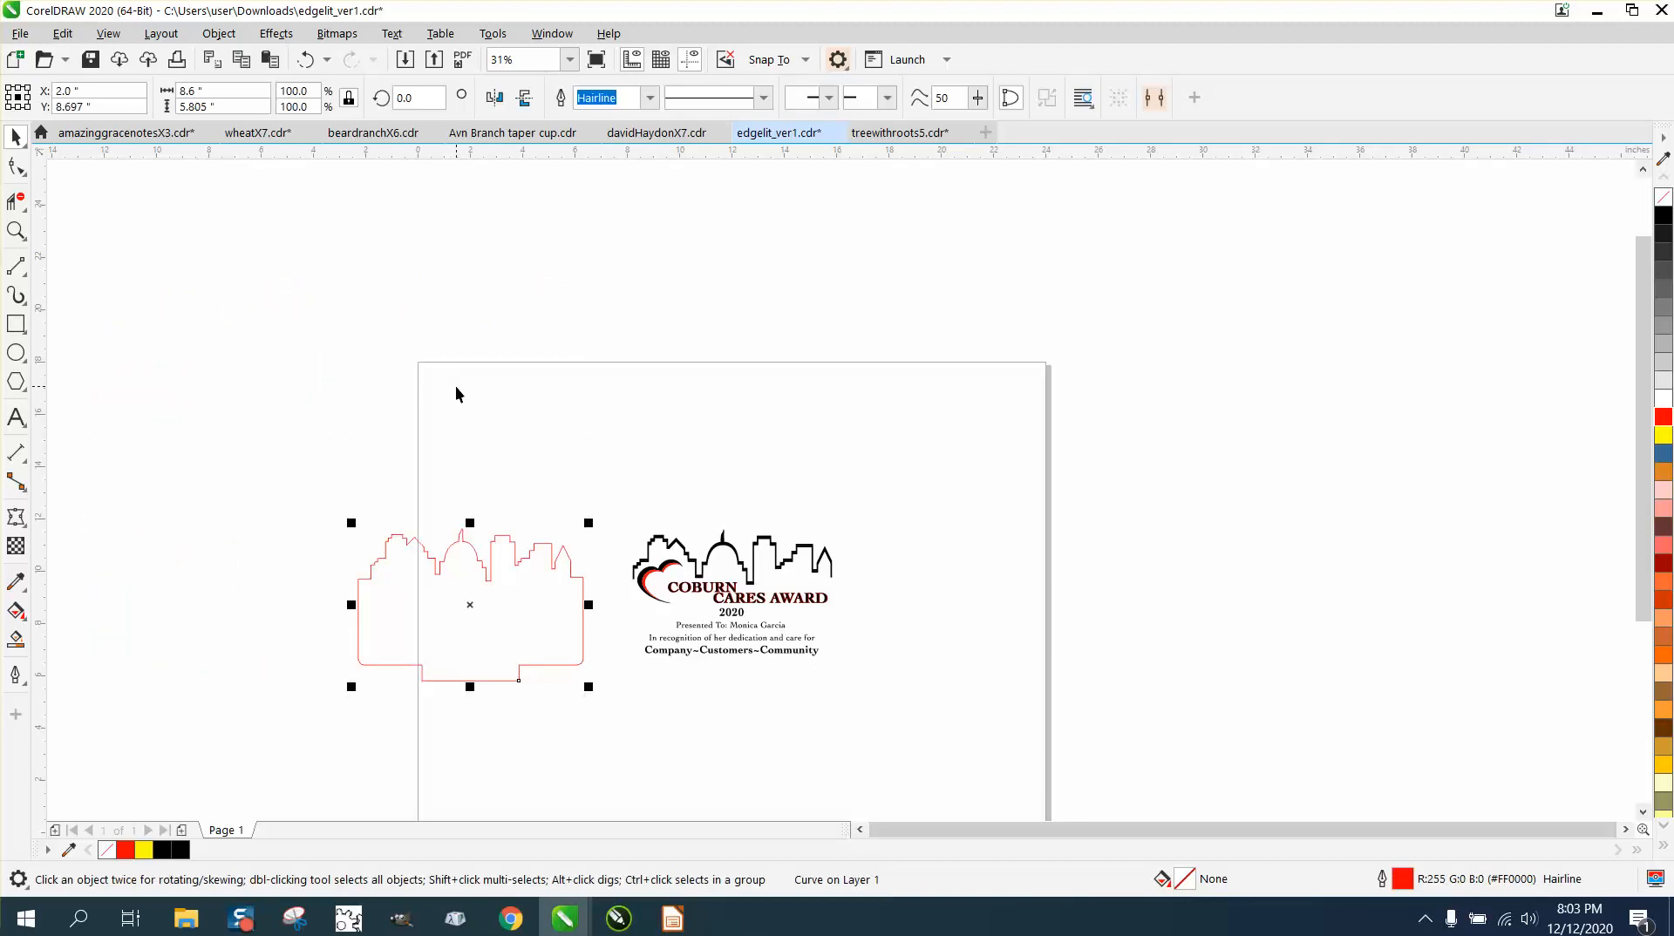
- Duplicate the closed red outline and move the copy 20 inches to the right of the original
{"action": "key", "text": "KP_Add"}
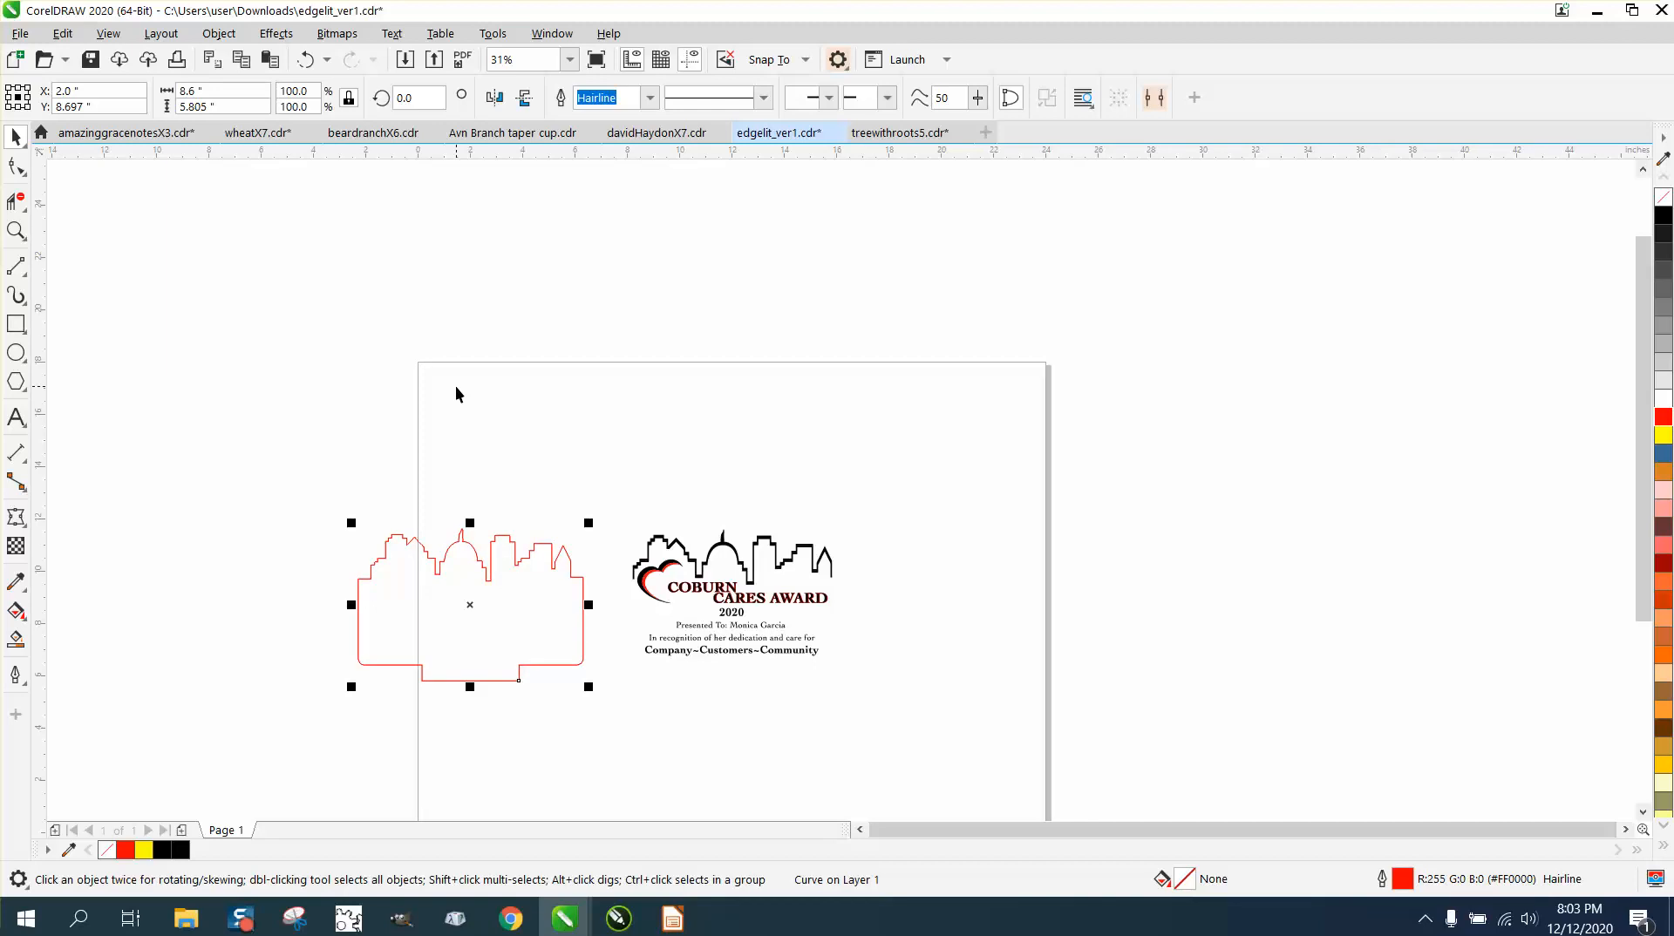
{"action": "key", "text": "Right"}
{"action": "key", "text": "Right"}
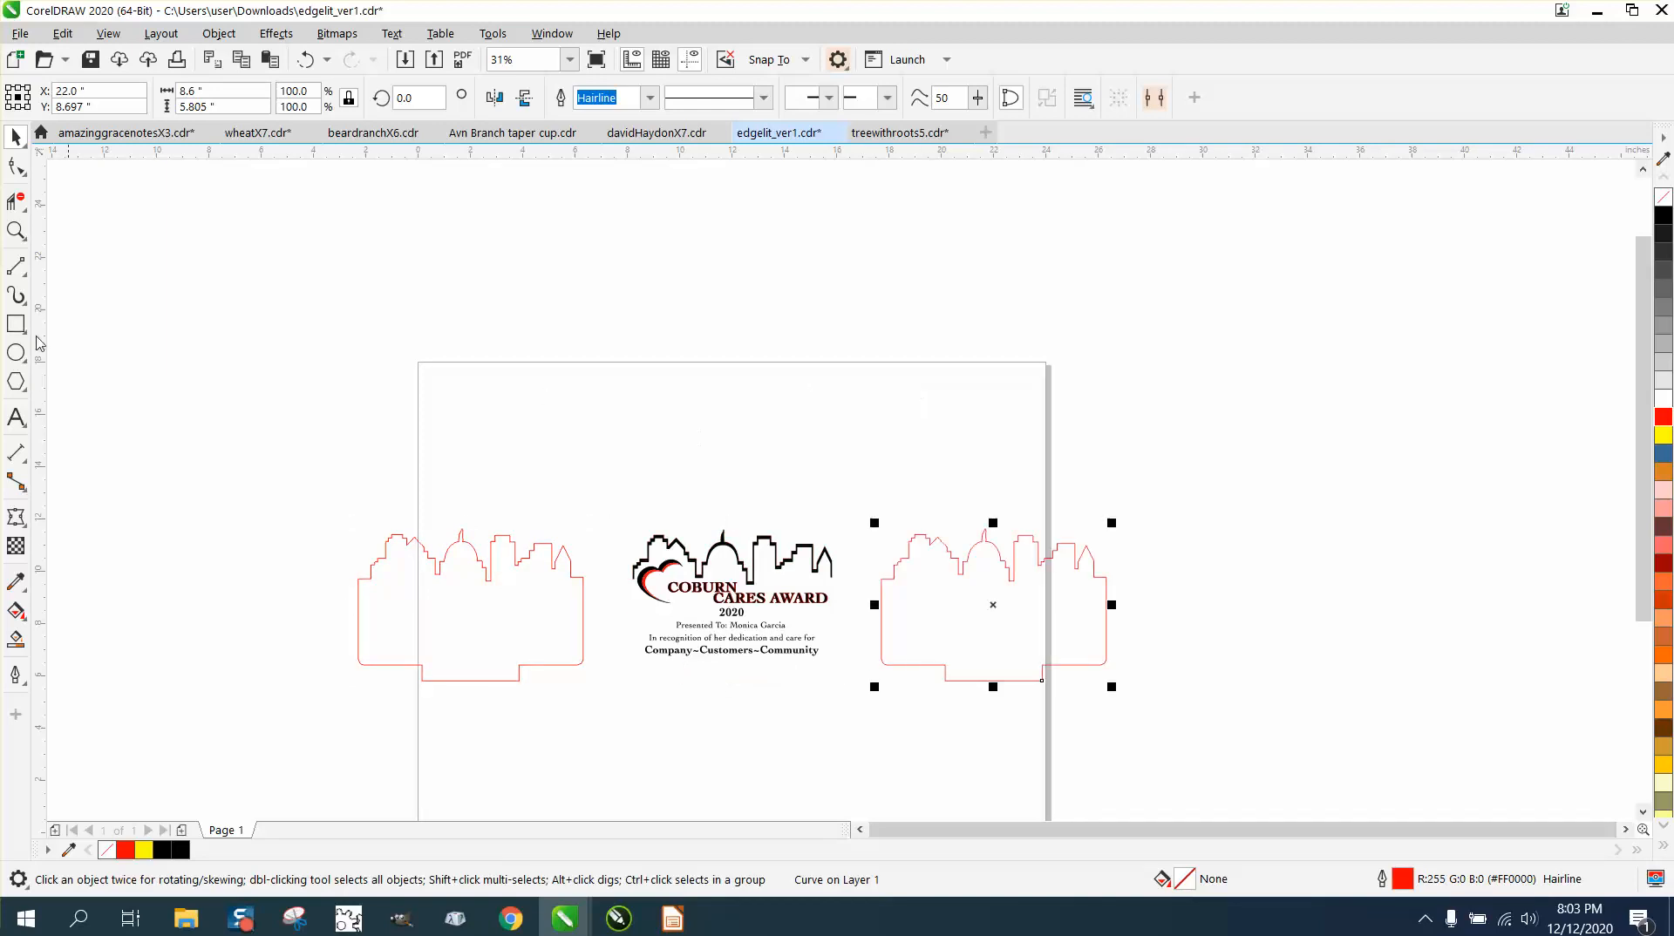
- Move the black text from 2020 down to Company~Customers~Community 10 inches left, into the first red outline
{"action": "left_click", "coordinate": [15, 231]}
{"action": "left_click_drag", "start_coordinate": [525, 430], "coordinate": [1217, 755]}
{"action": "left_click", "coordinate": [16, 138]}
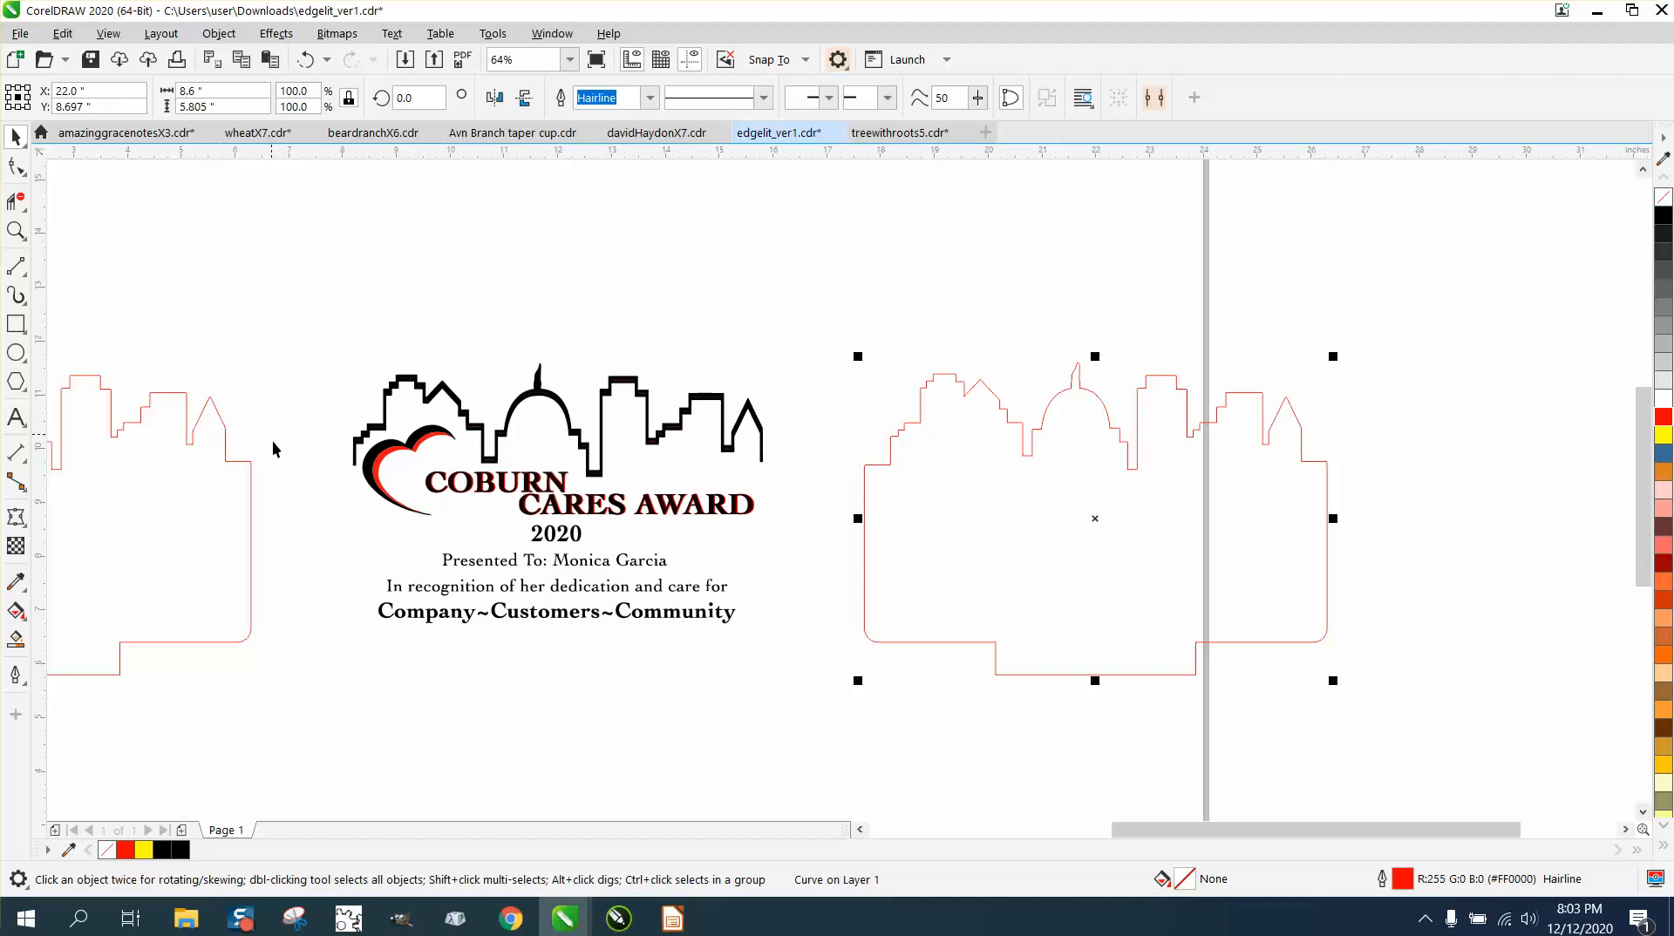
{"action": "left_click_drag", "start_coordinate": [298, 512], "coordinate": [767, 647]}
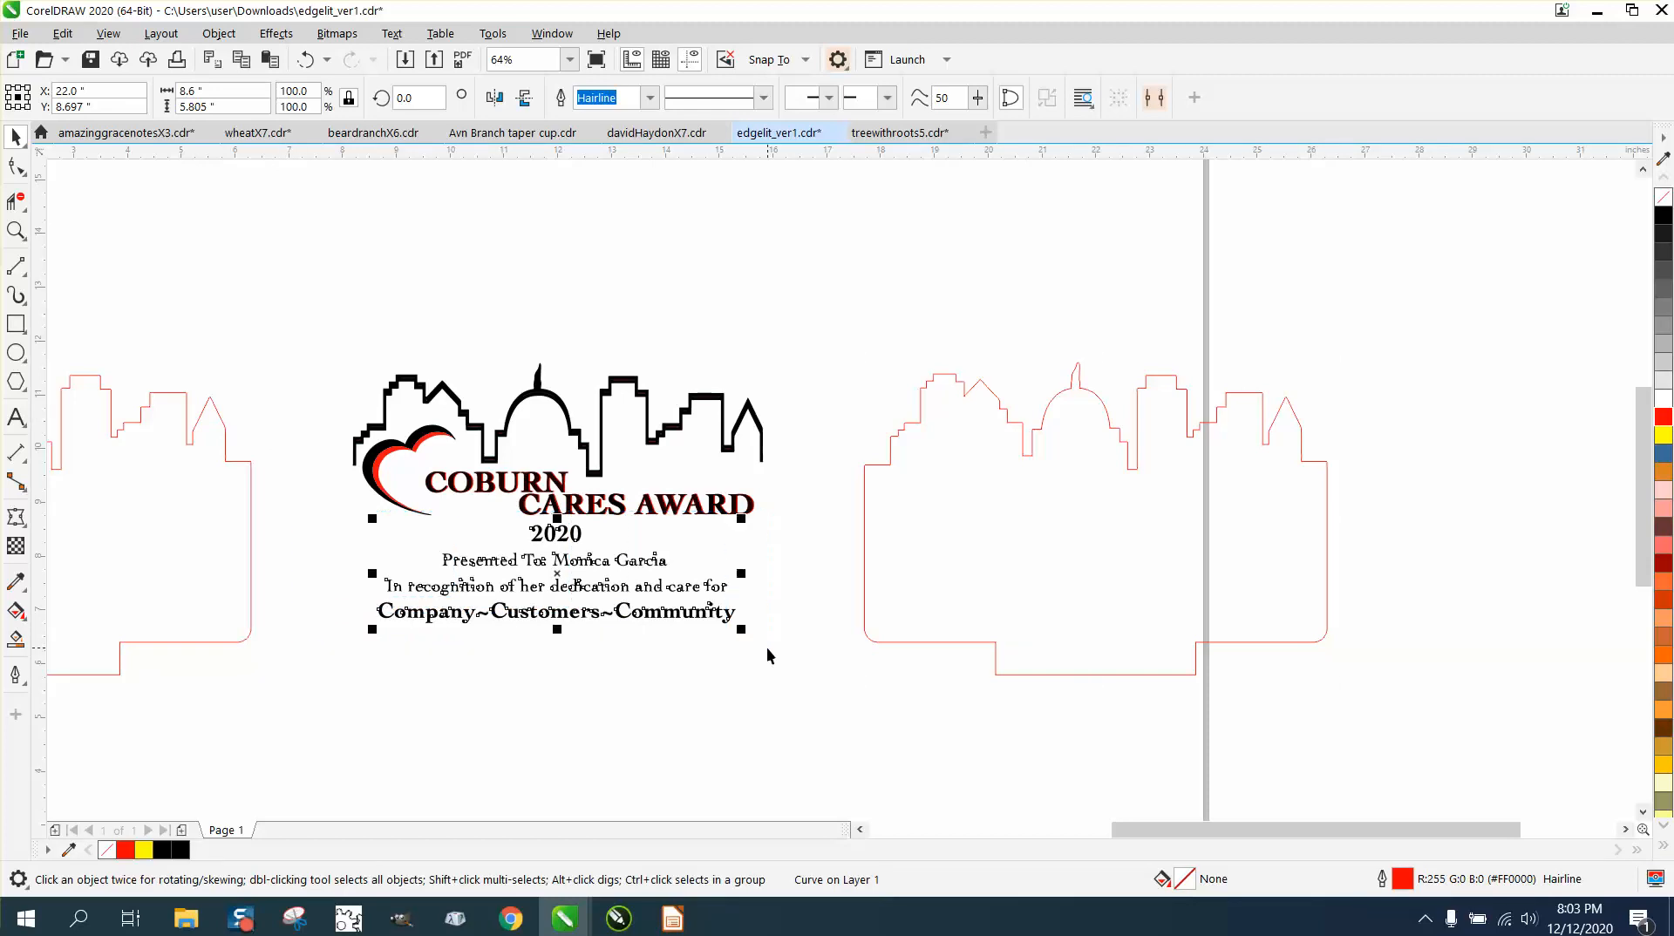
{"action": "key", "text": "Left"}
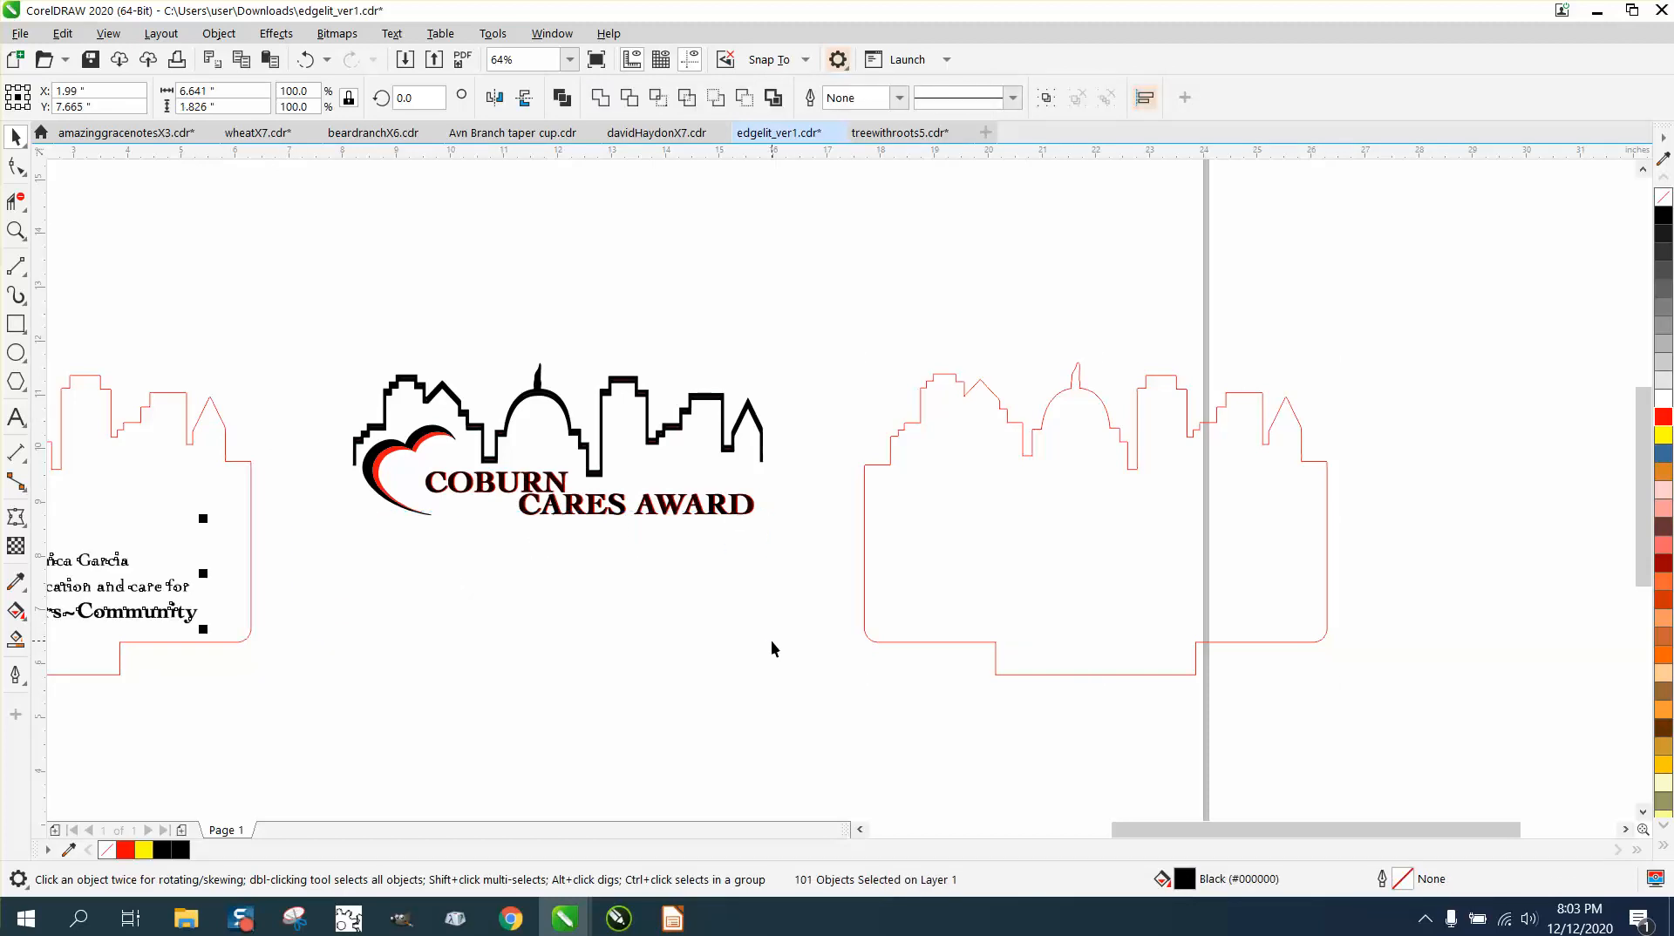
- Move the black skyline 10 inches left, into the first red outline
{"action": "left_click", "coordinate": [16, 230]}
{"action": "left_click_drag", "start_coordinate": [444, 337], "coordinate": [689, 448]}
{"action": "right_click", "coordinate": [698, 455]}
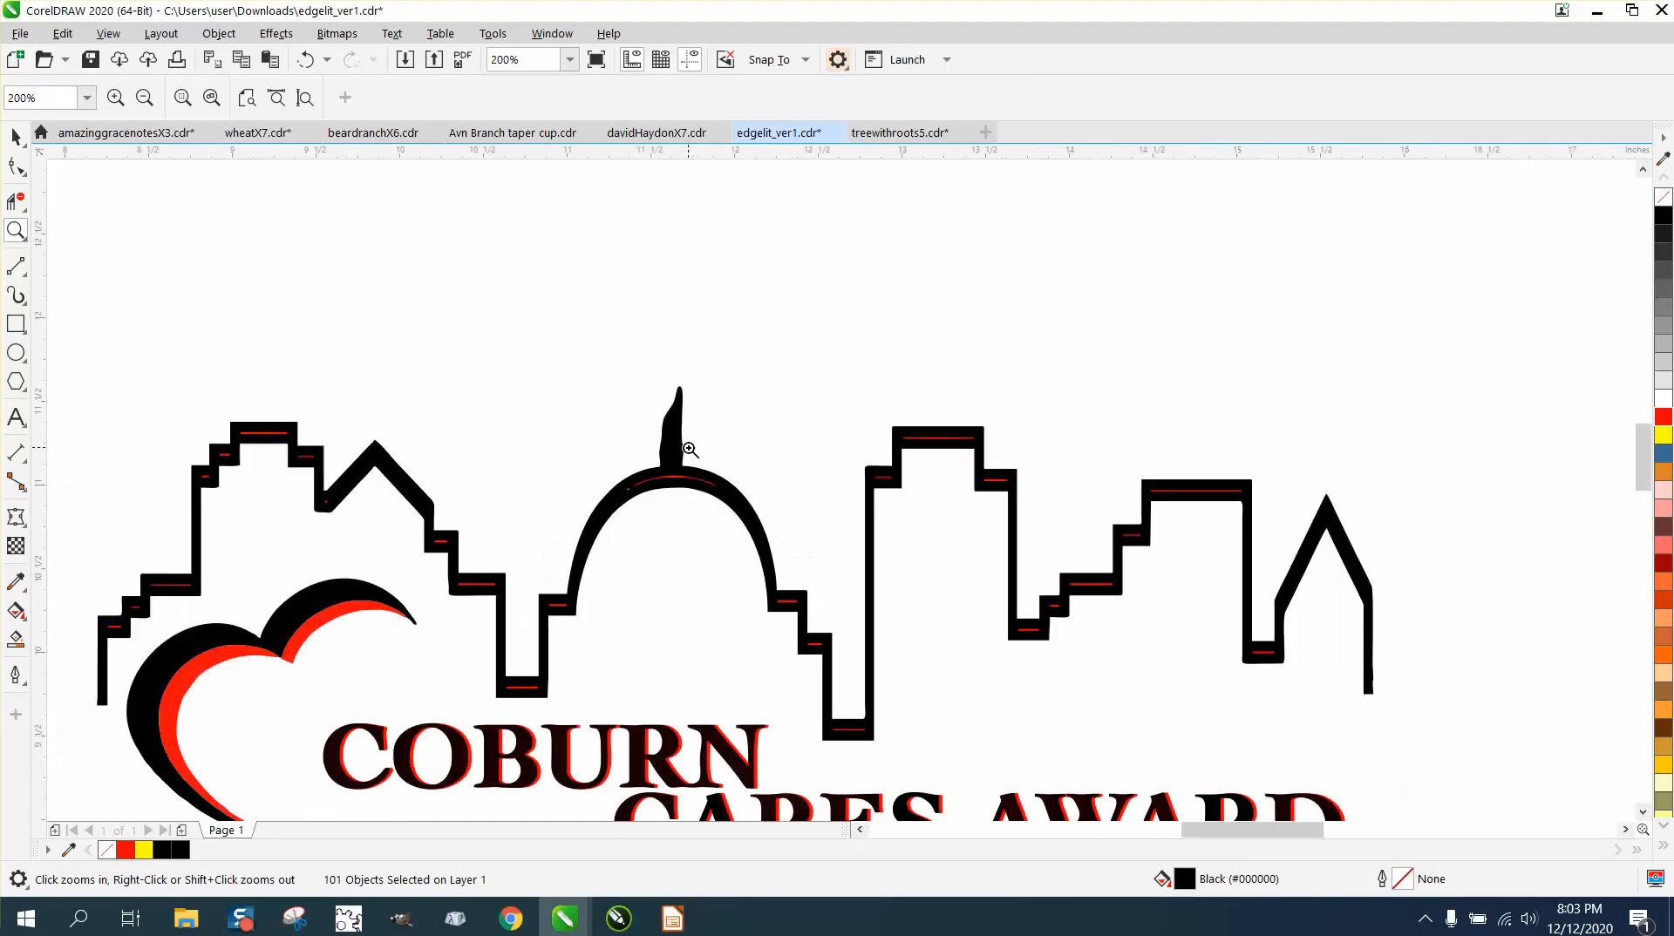
{"action": "right_click", "coordinate": [672, 427]}
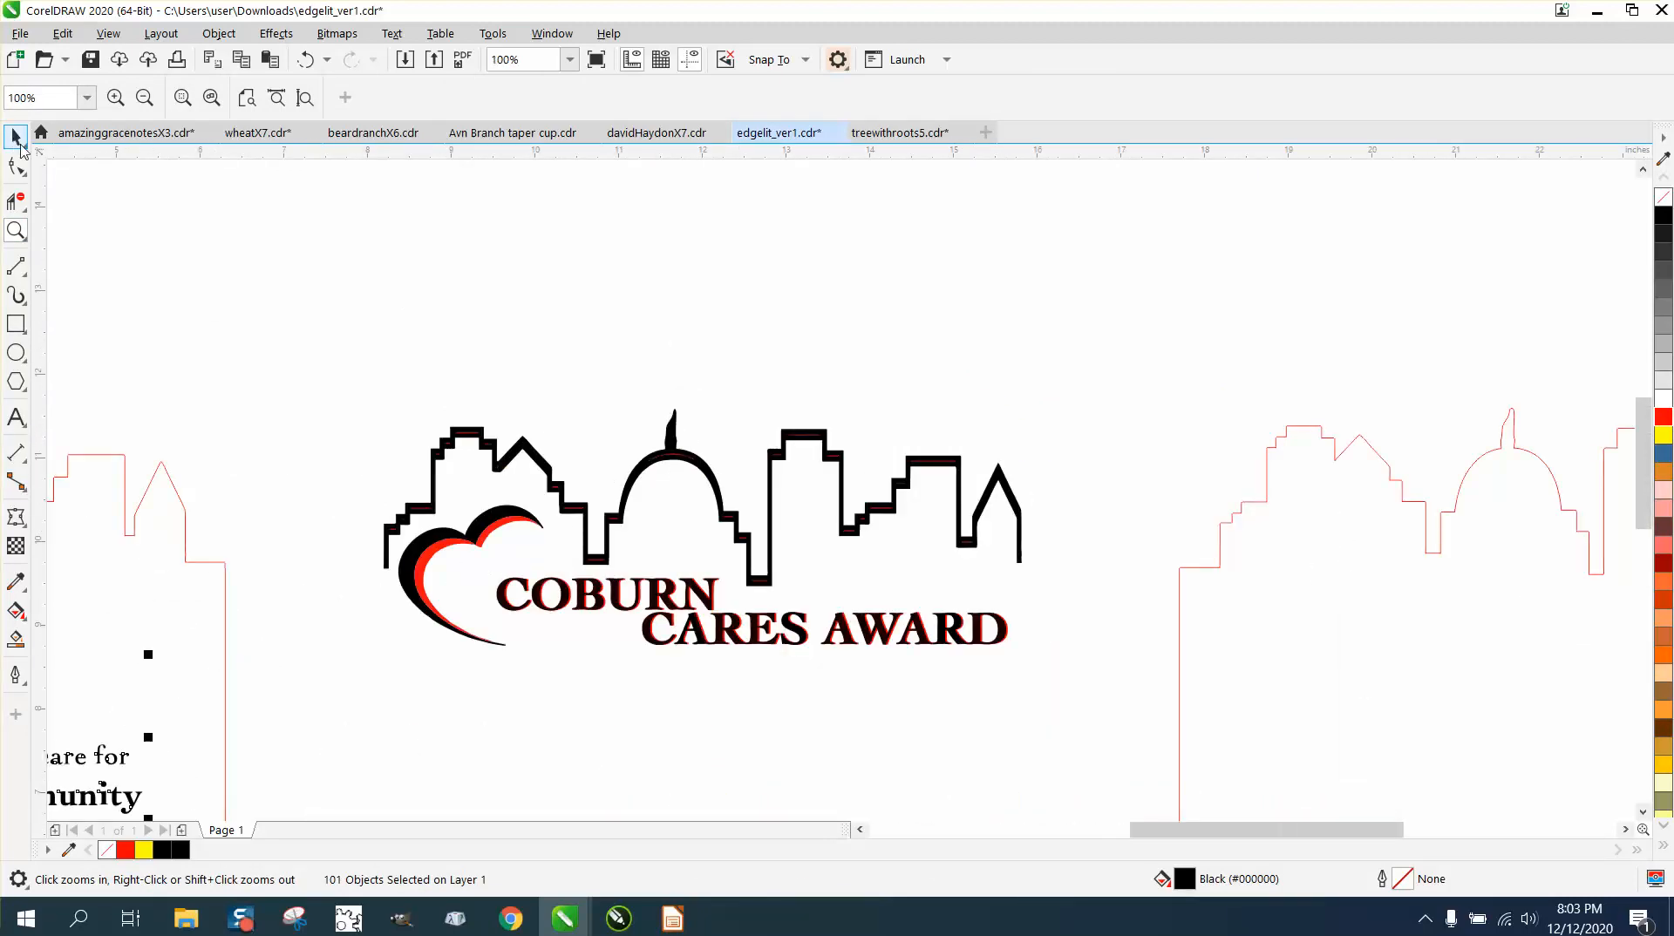
{"action": "left_click", "coordinate": [16, 135]}
{"action": "left_click", "coordinate": [536, 457]}
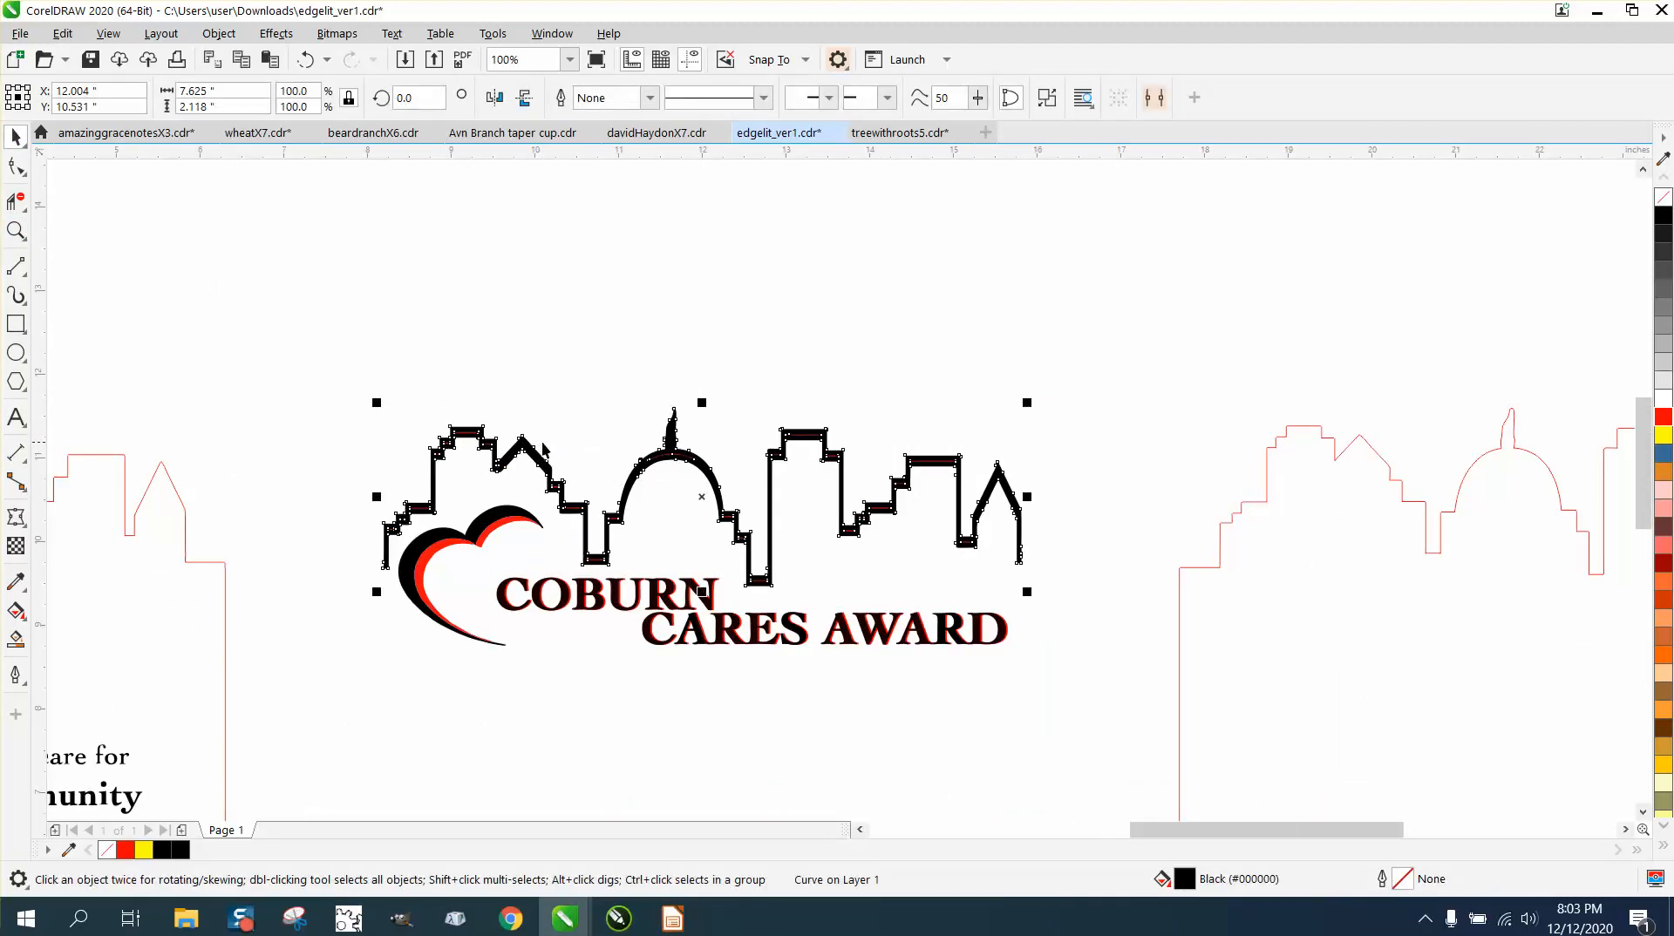
{"action": "key", "text": "Left"}
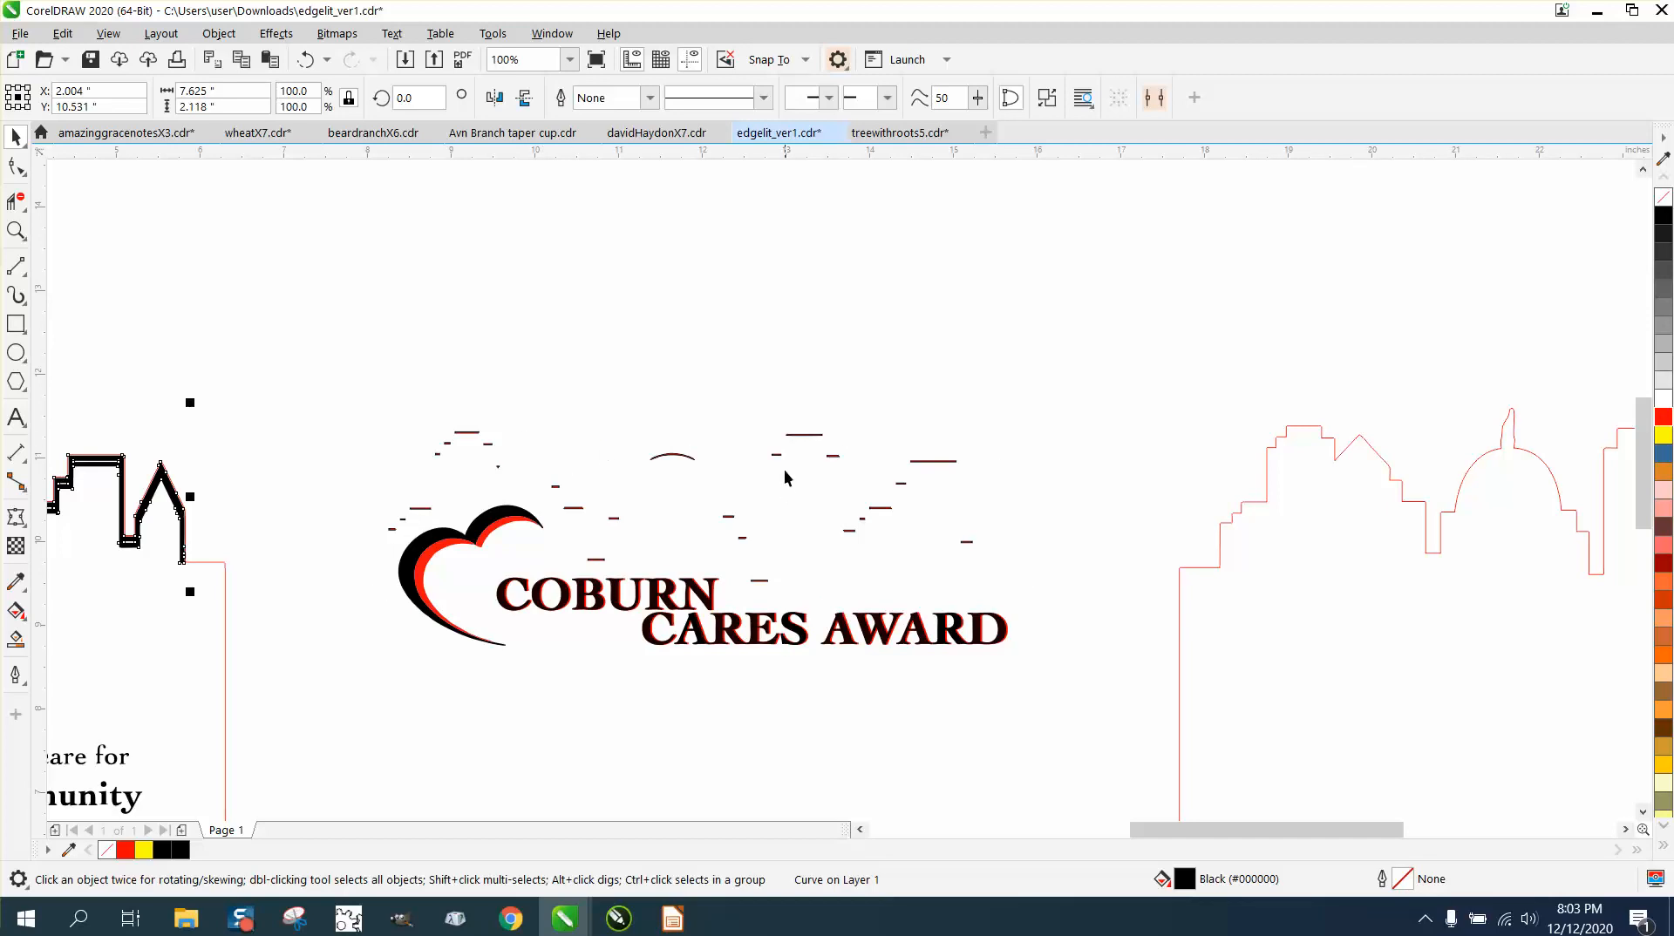
{"action": "left_click", "coordinate": [24, 235]}
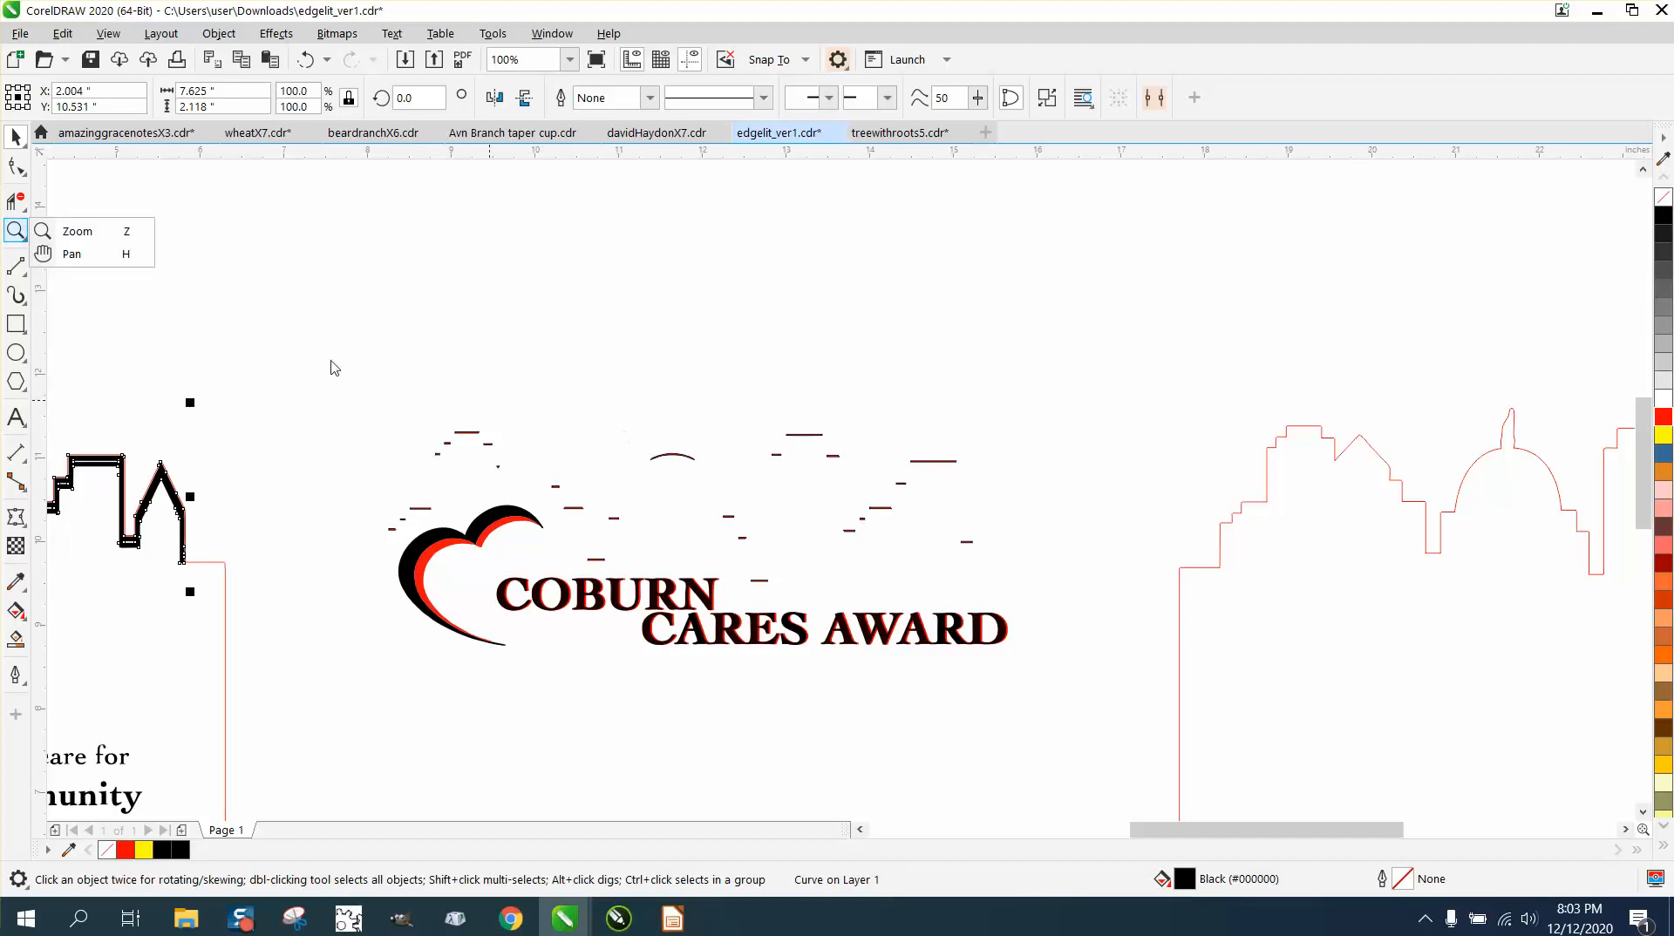
- Move the two red heart curves 10 inches right, into the second red outline
{"action": "left_click", "coordinate": [80, 232]}
{"action": "left_click_drag", "start_coordinate": [609, 440], "coordinate": [769, 517]}
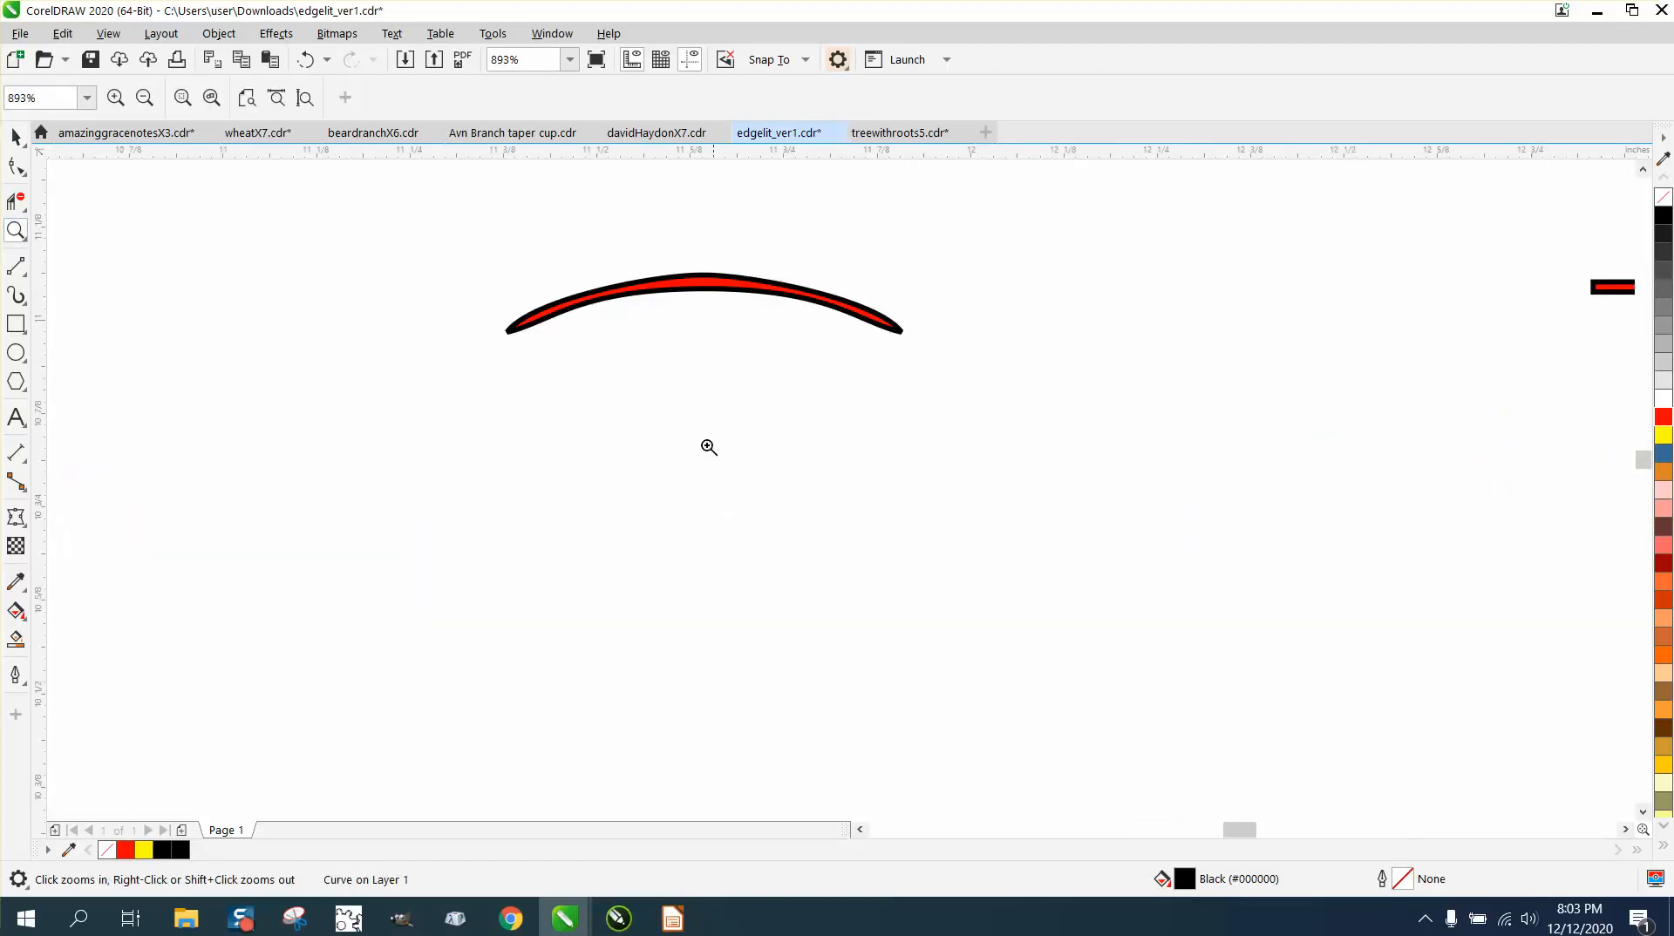
{"action": "right_click", "coordinate": [751, 373]}
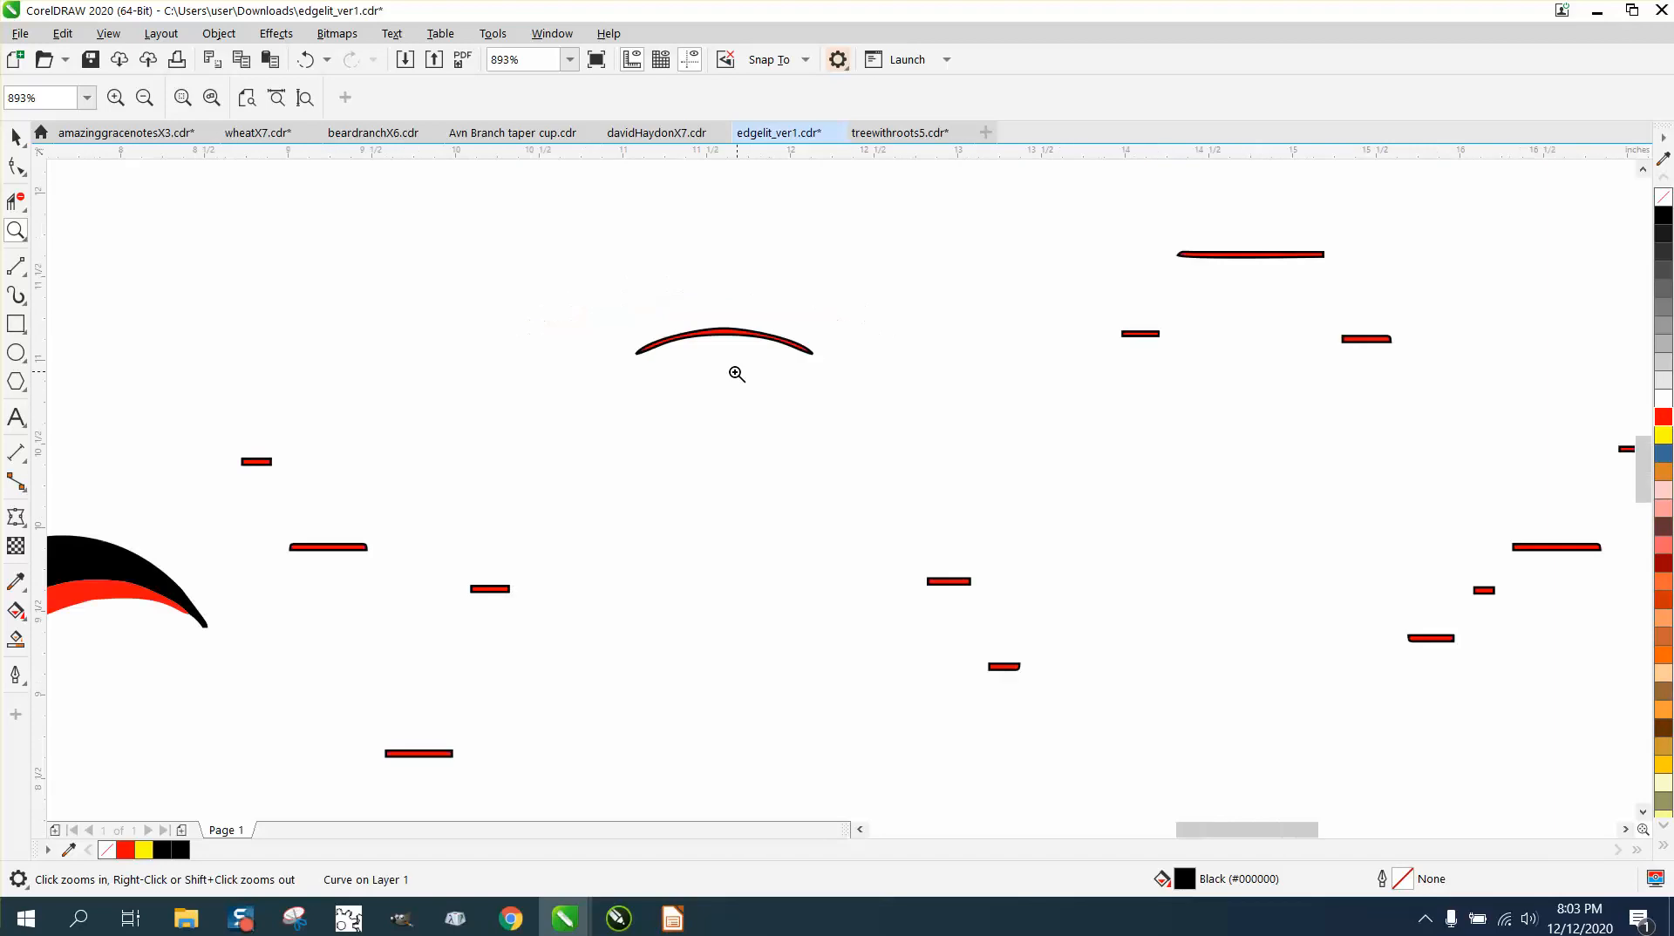
{"action": "left_click", "coordinate": [16, 137]}
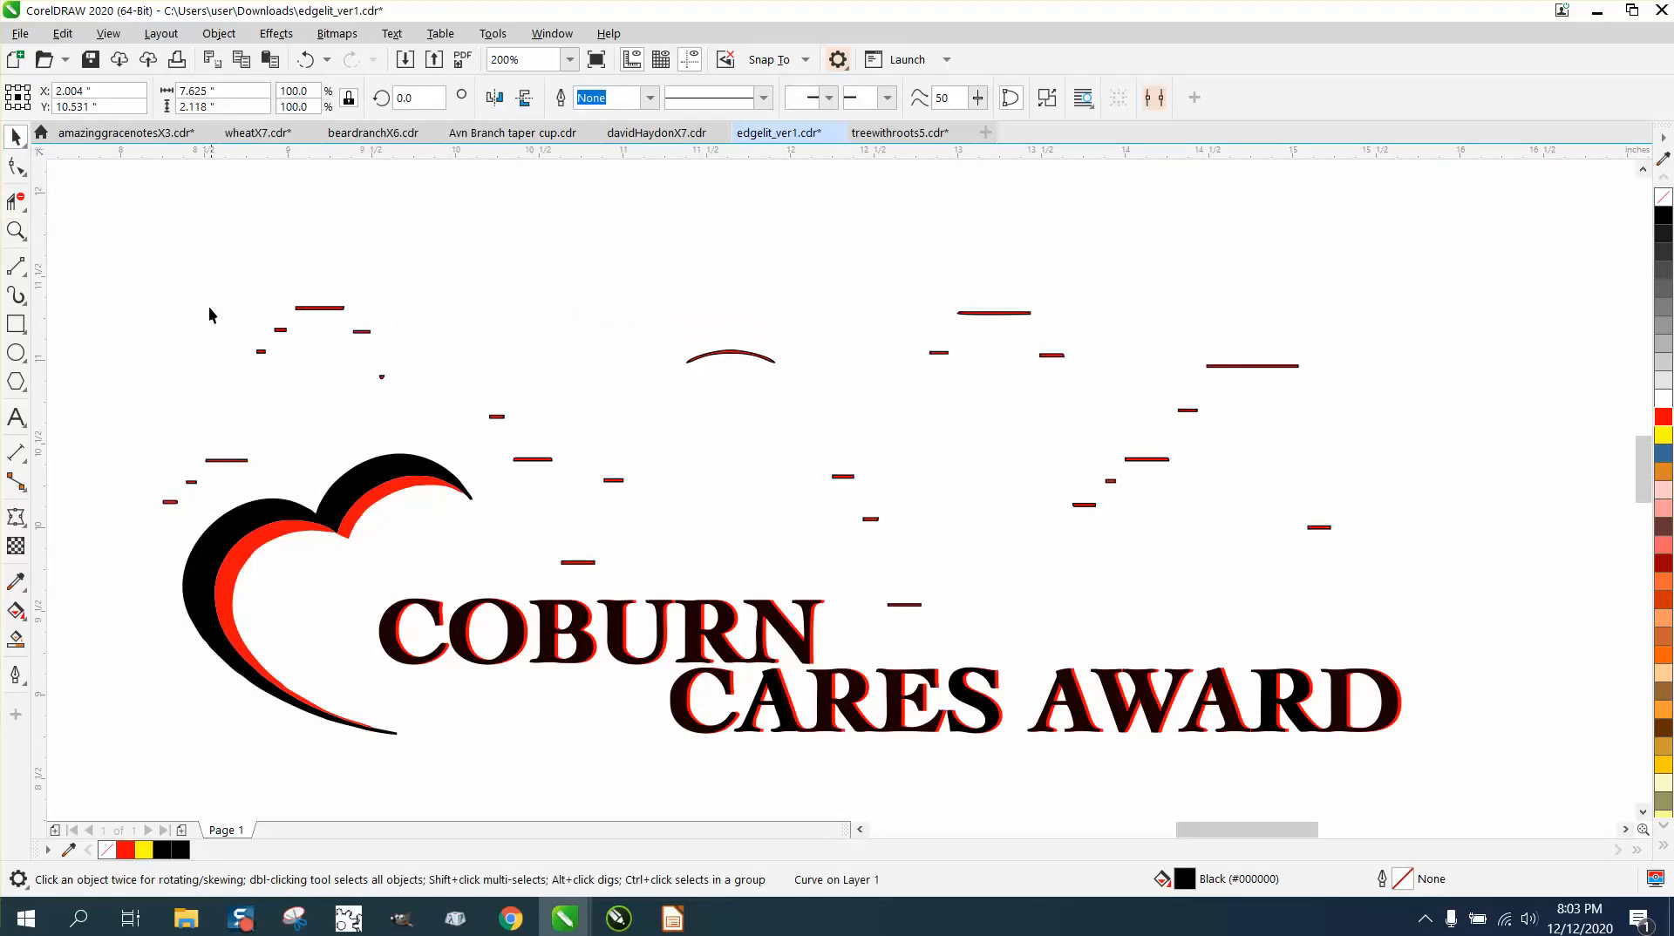
{"action": "left_click", "coordinate": [722, 353]}
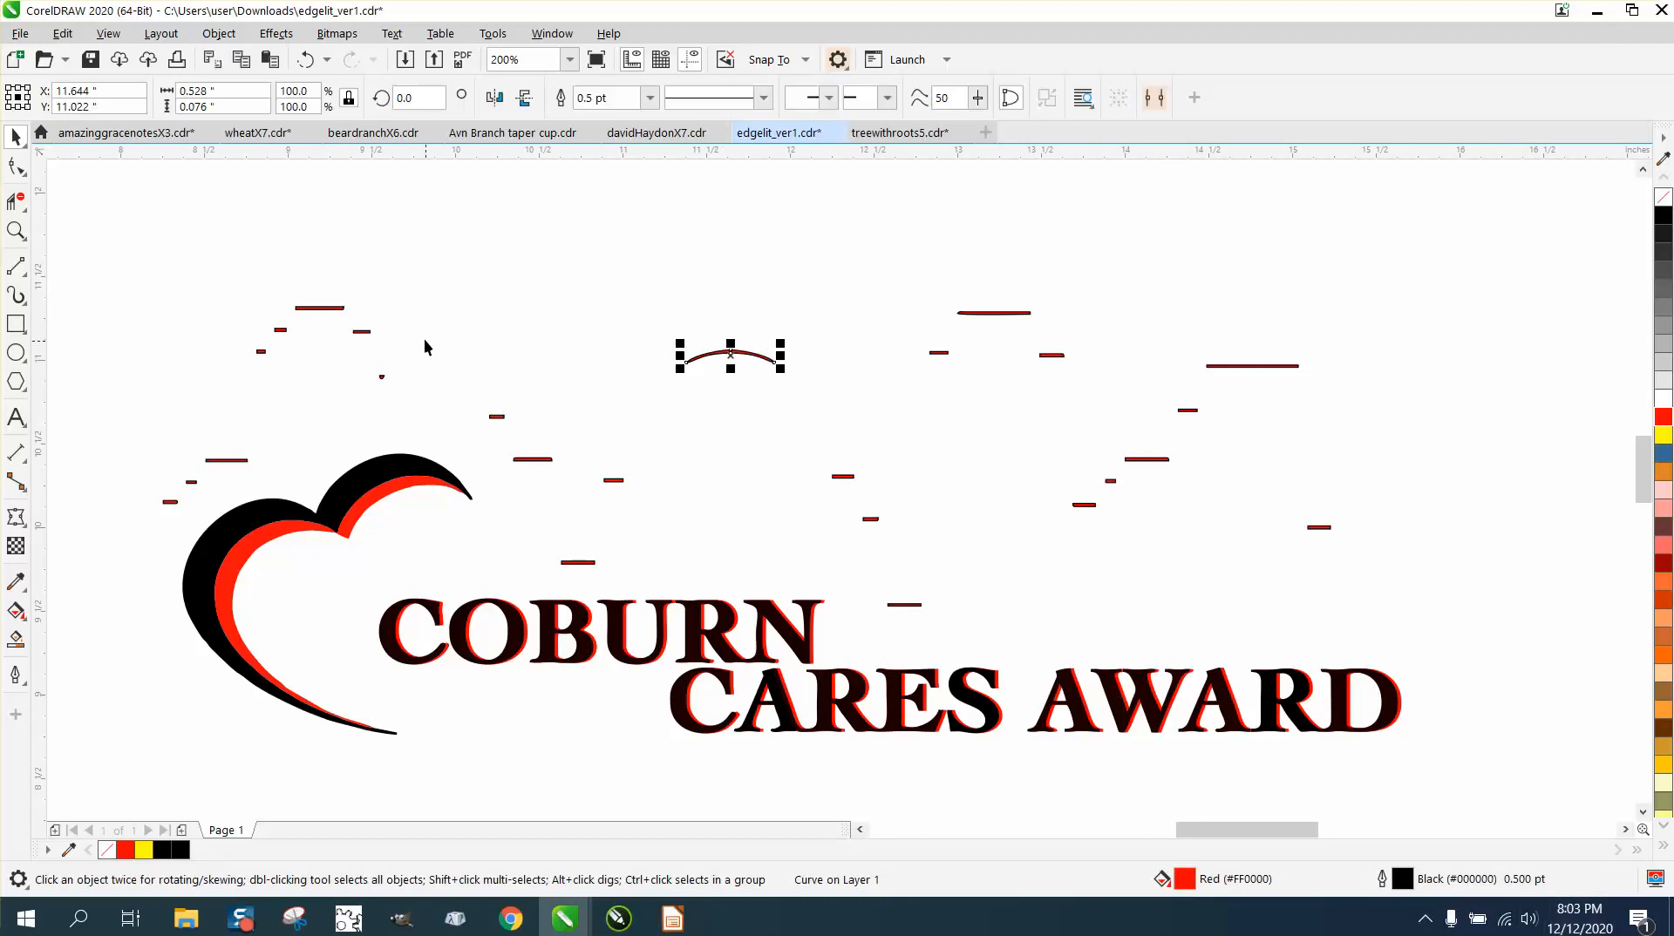
{"action": "scroll", "coordinate": [410, 332], "scroll_direction": "down", "scroll_amount": 1}
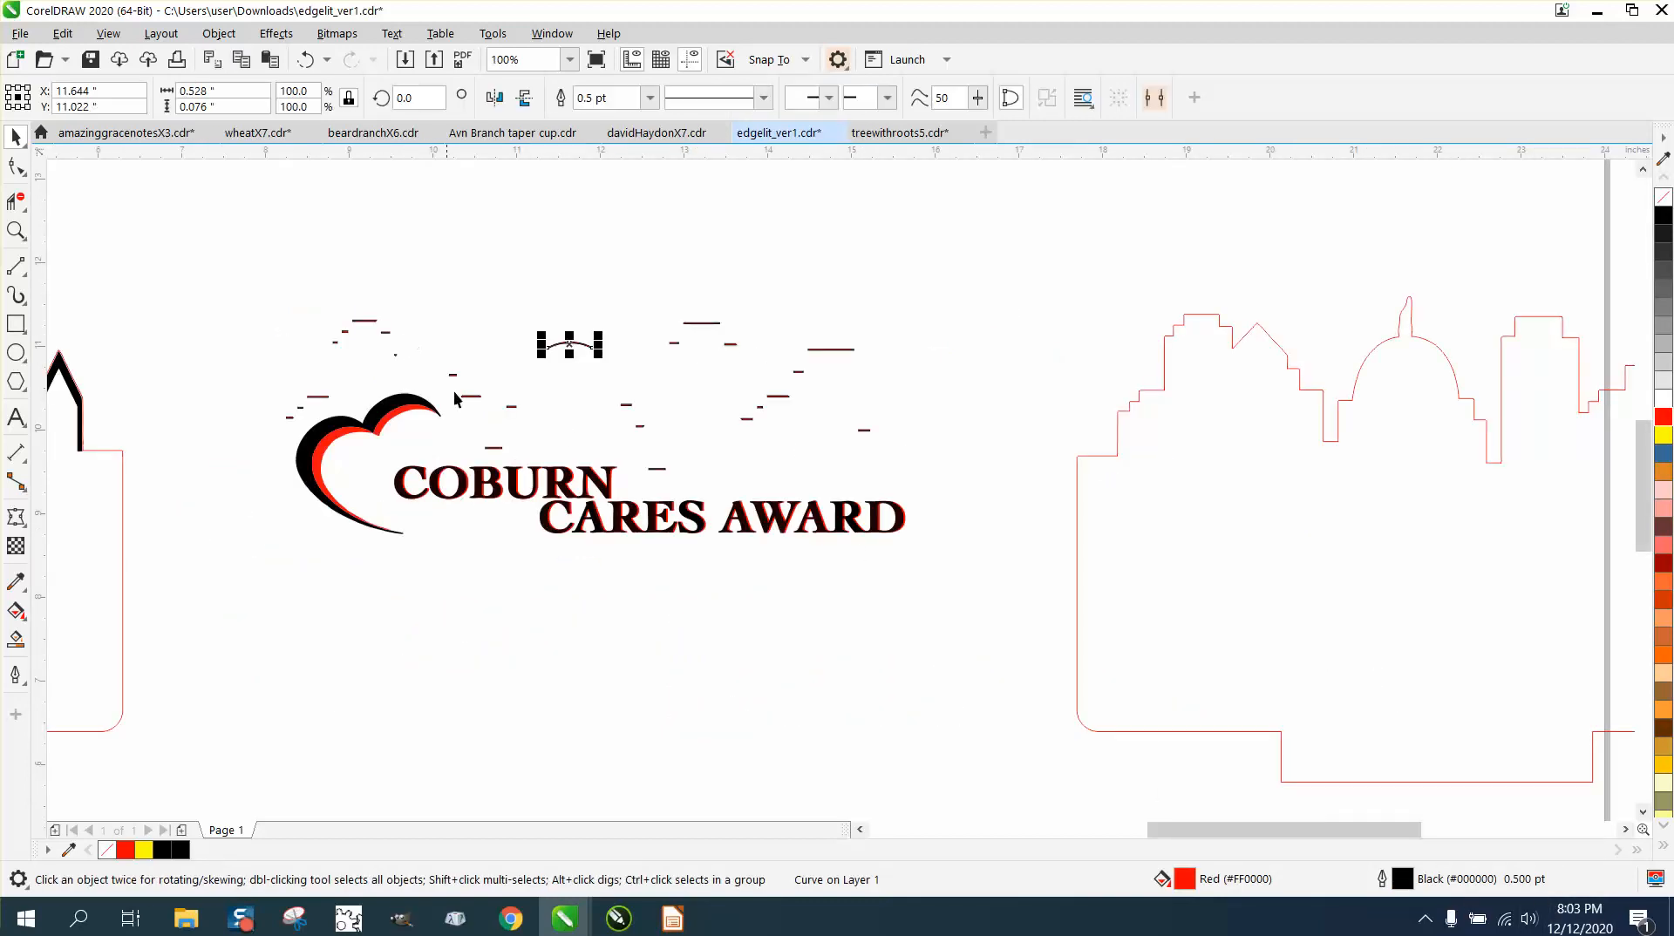
{"action": "left_click", "coordinate": [397, 414]}
{"action": "key", "text": "Right"}
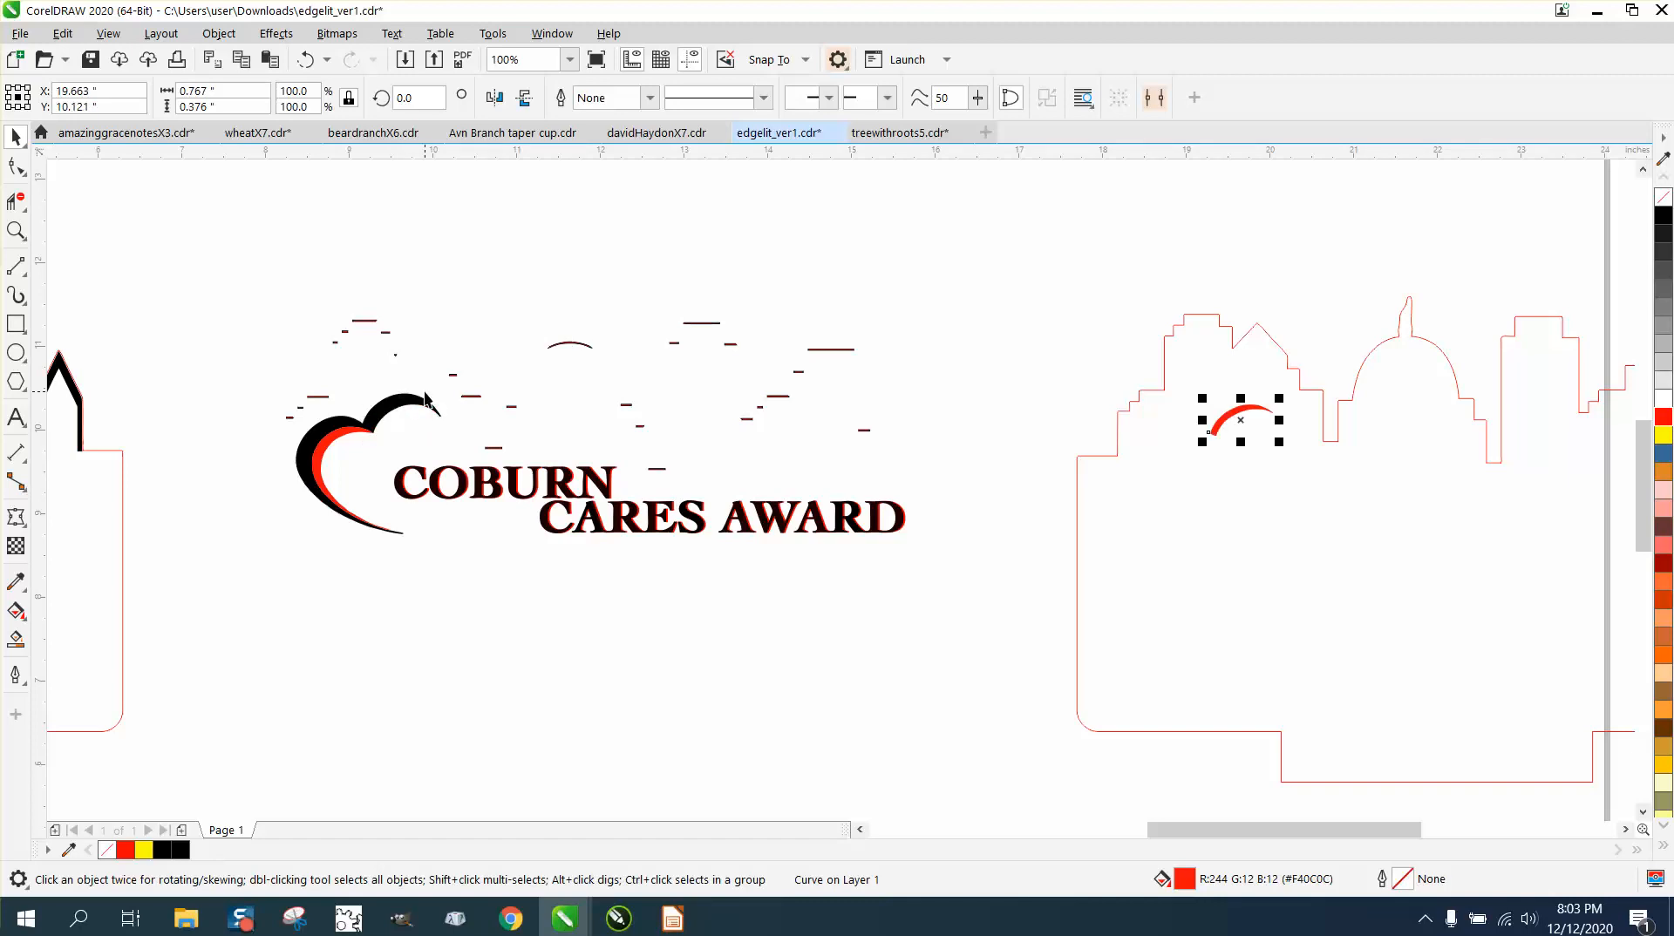
{"action": "left_click", "coordinate": [329, 438]}
{"action": "scroll", "coordinate": [330, 438], "scroll_direction": "up", "scroll_amount": 1}
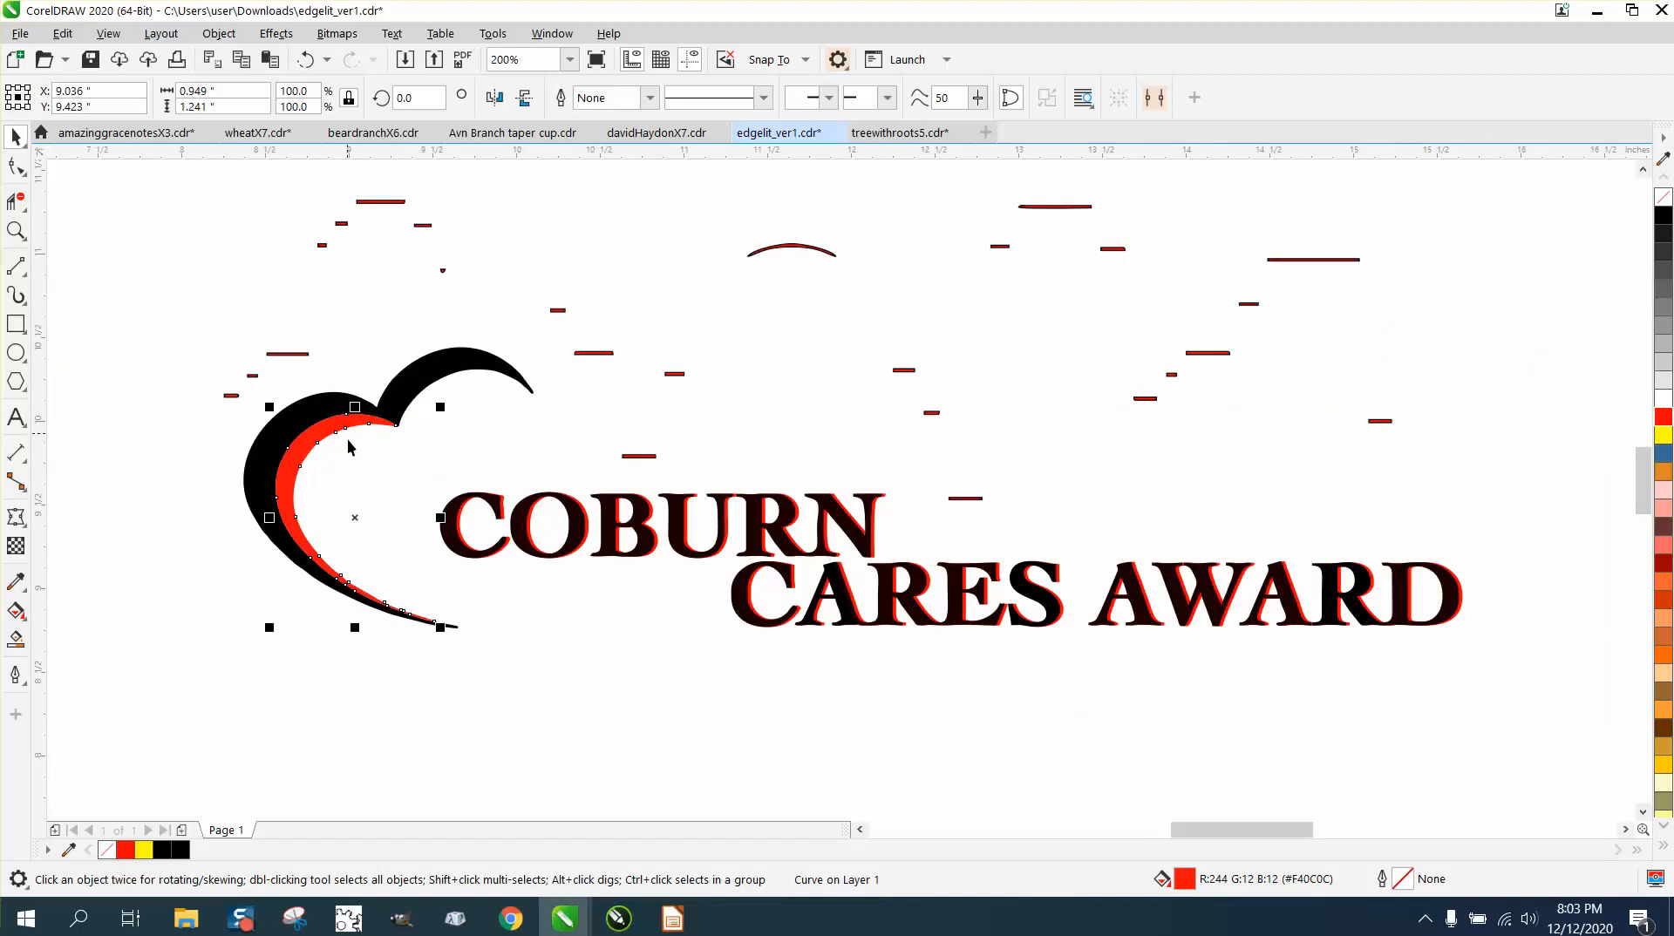
{"action": "key", "text": "Right"}
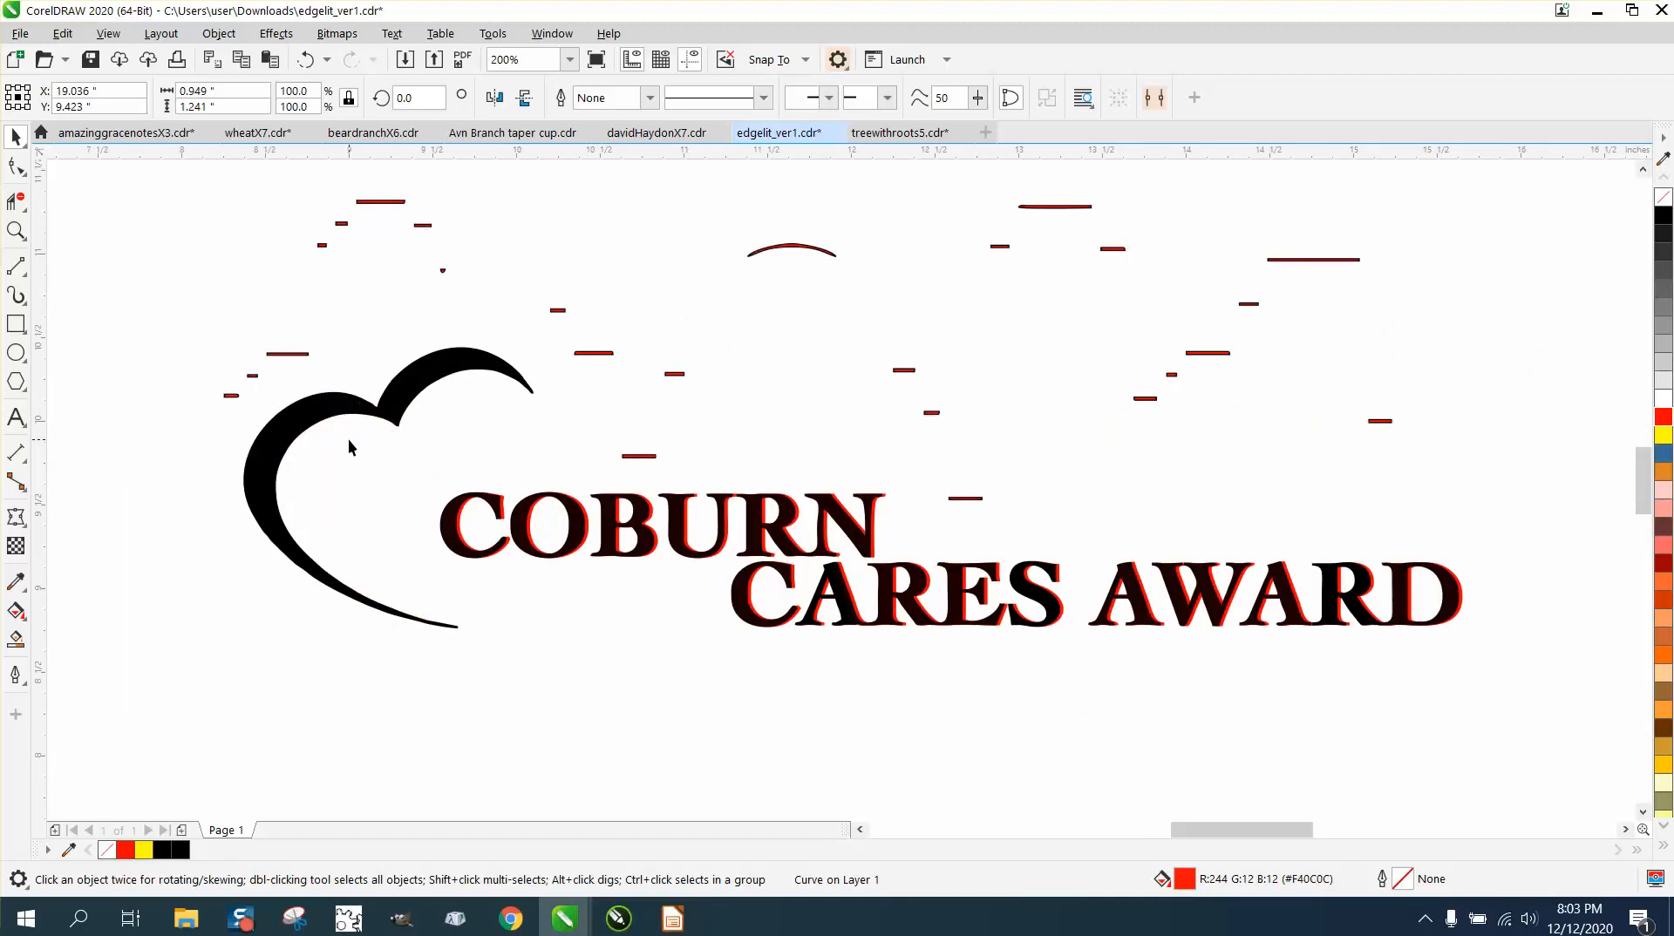
- Move the black heart 10 inches left, into the first red outline
{"action": "scroll", "coordinate": [524, 519], "scroll_direction": "down", "scroll_amount": 1}
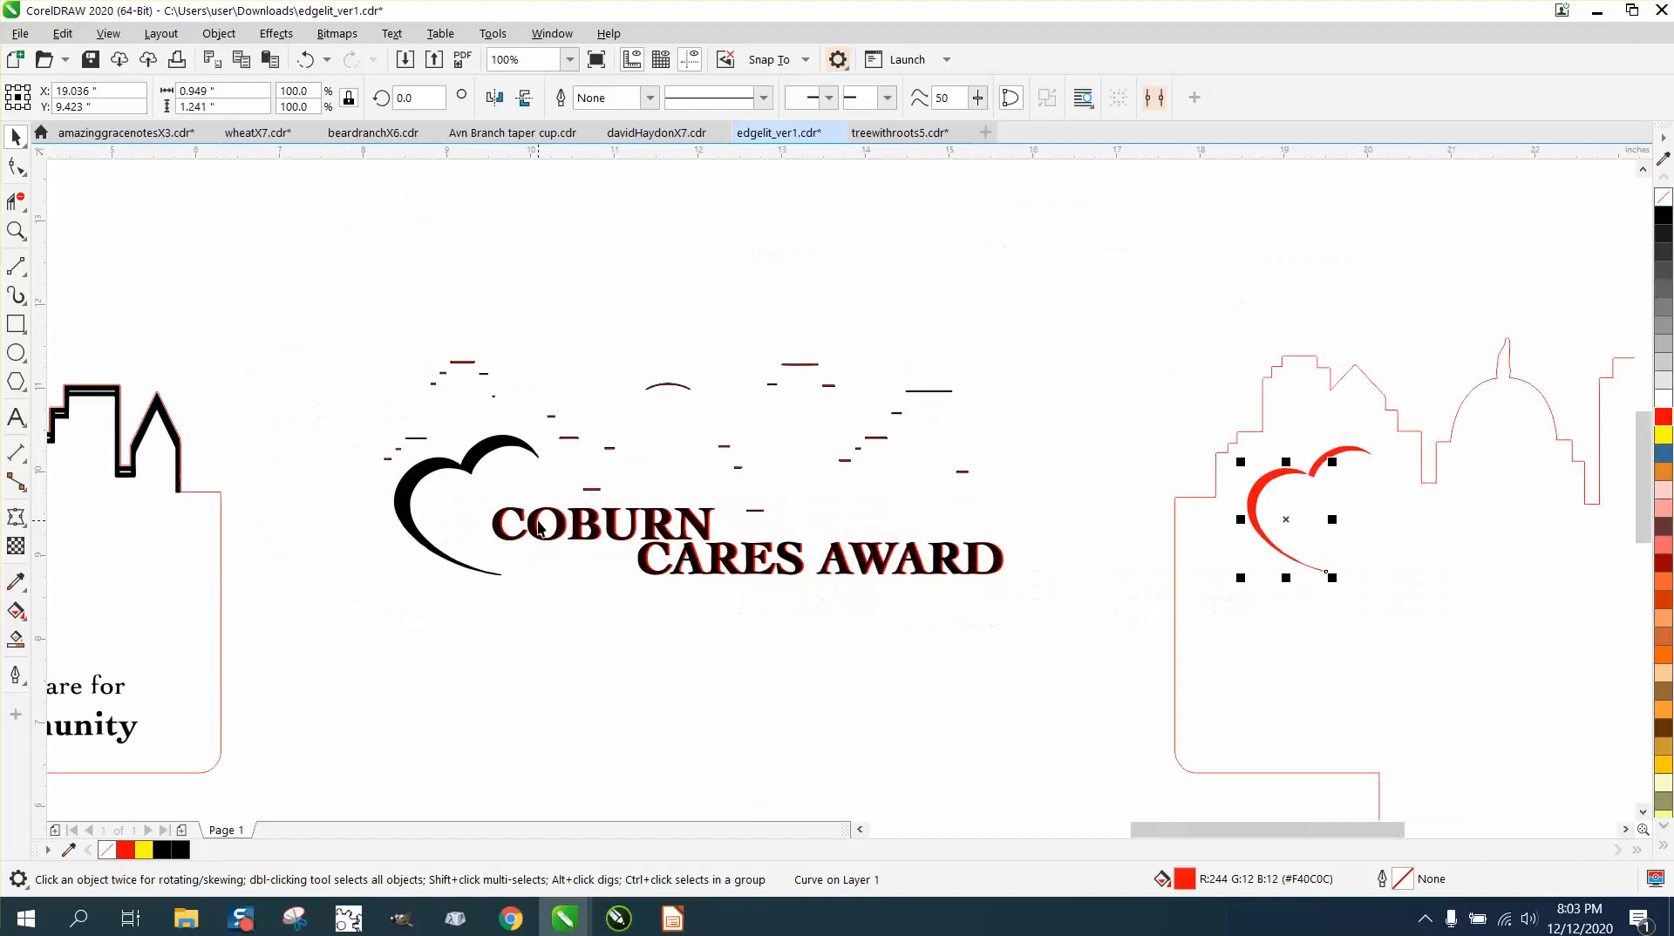
{"action": "left_click", "coordinate": [489, 460]}
{"action": "key", "text": "Left"}
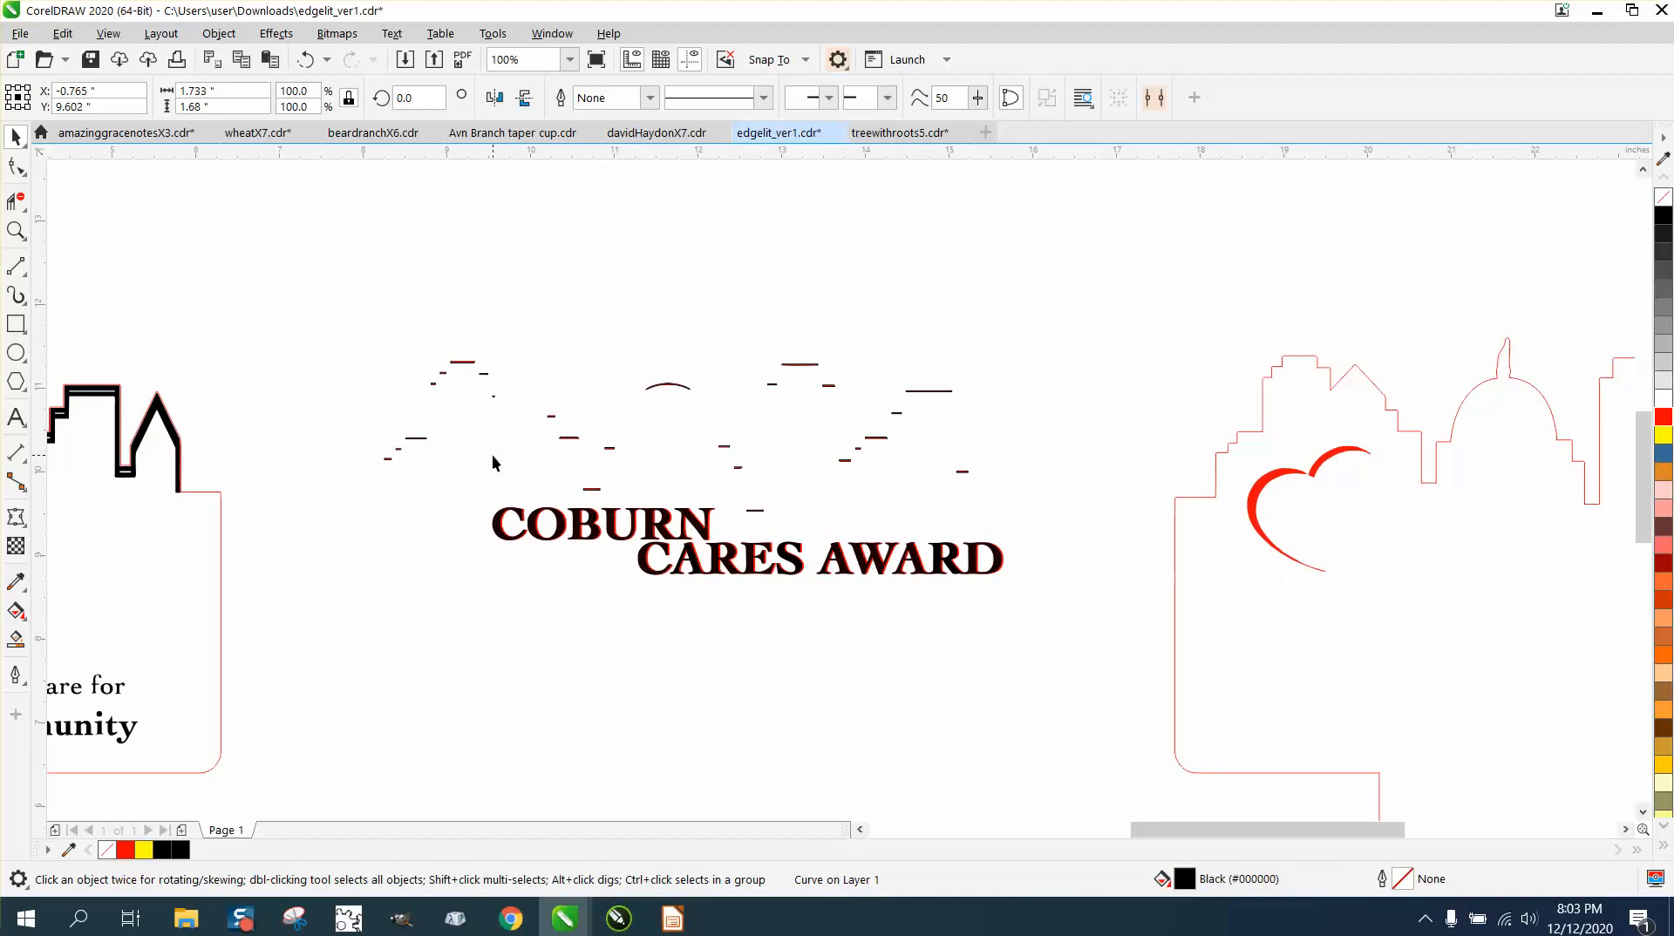
- Give the arc and all the small skyline dashes red outlines and move them 10 inches right, into the second red outline
{"action": "left_click_drag", "start_coordinate": [901, 504], "coordinate": [1001, 499]}
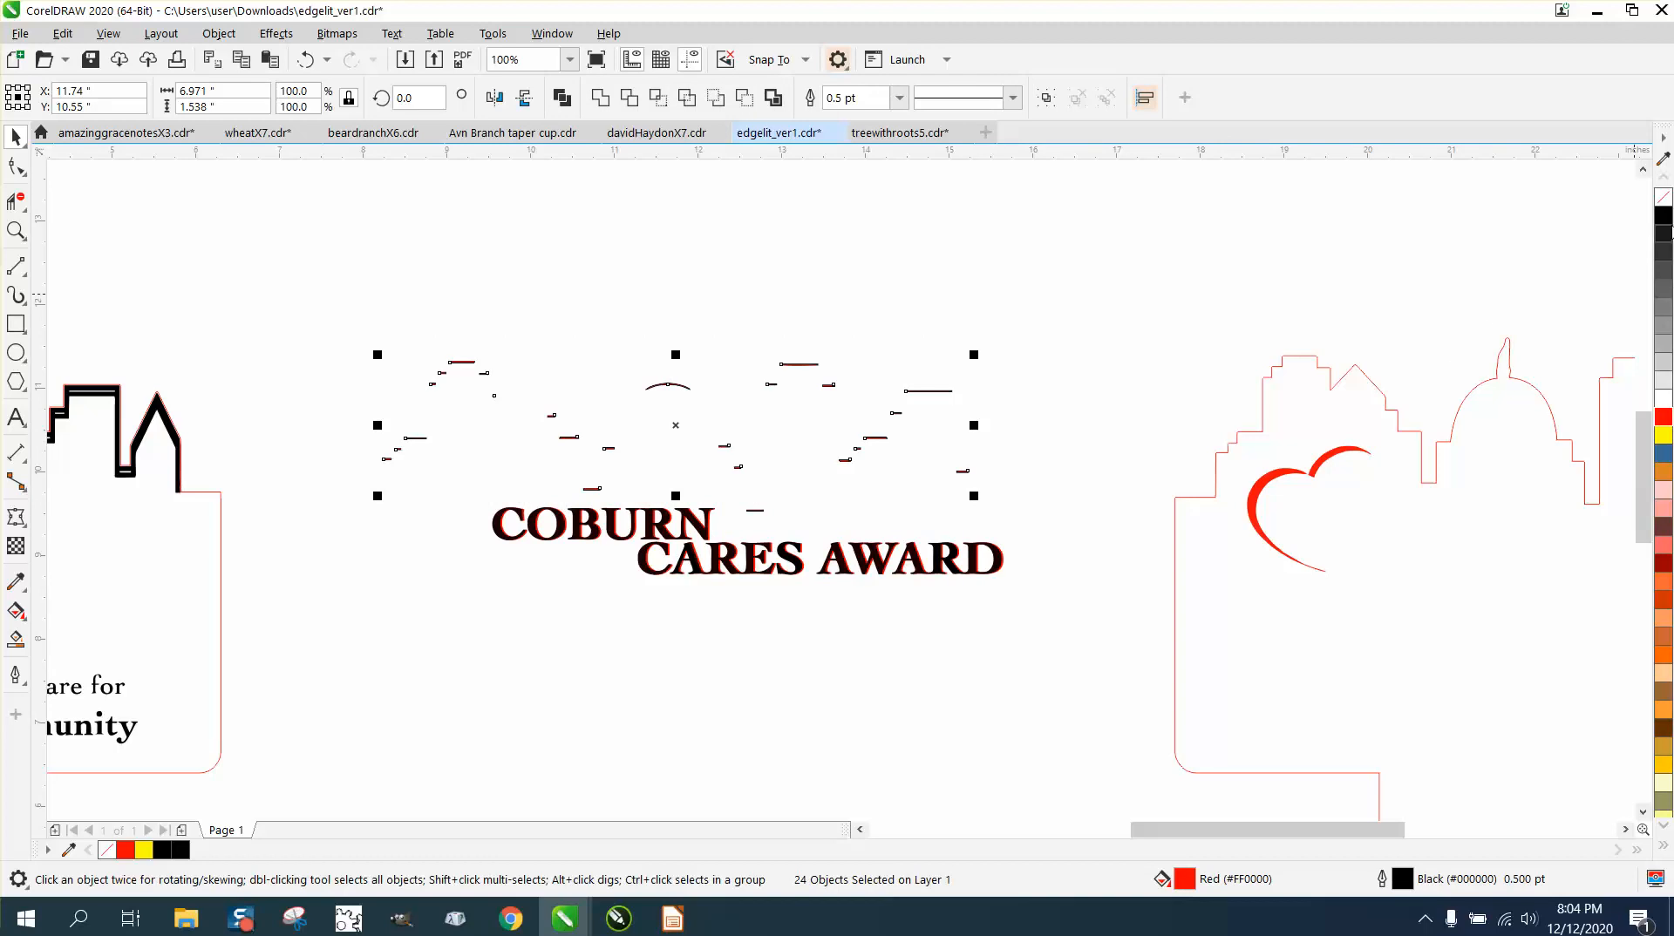
{"action": "right_click", "coordinate": [1666, 223]}
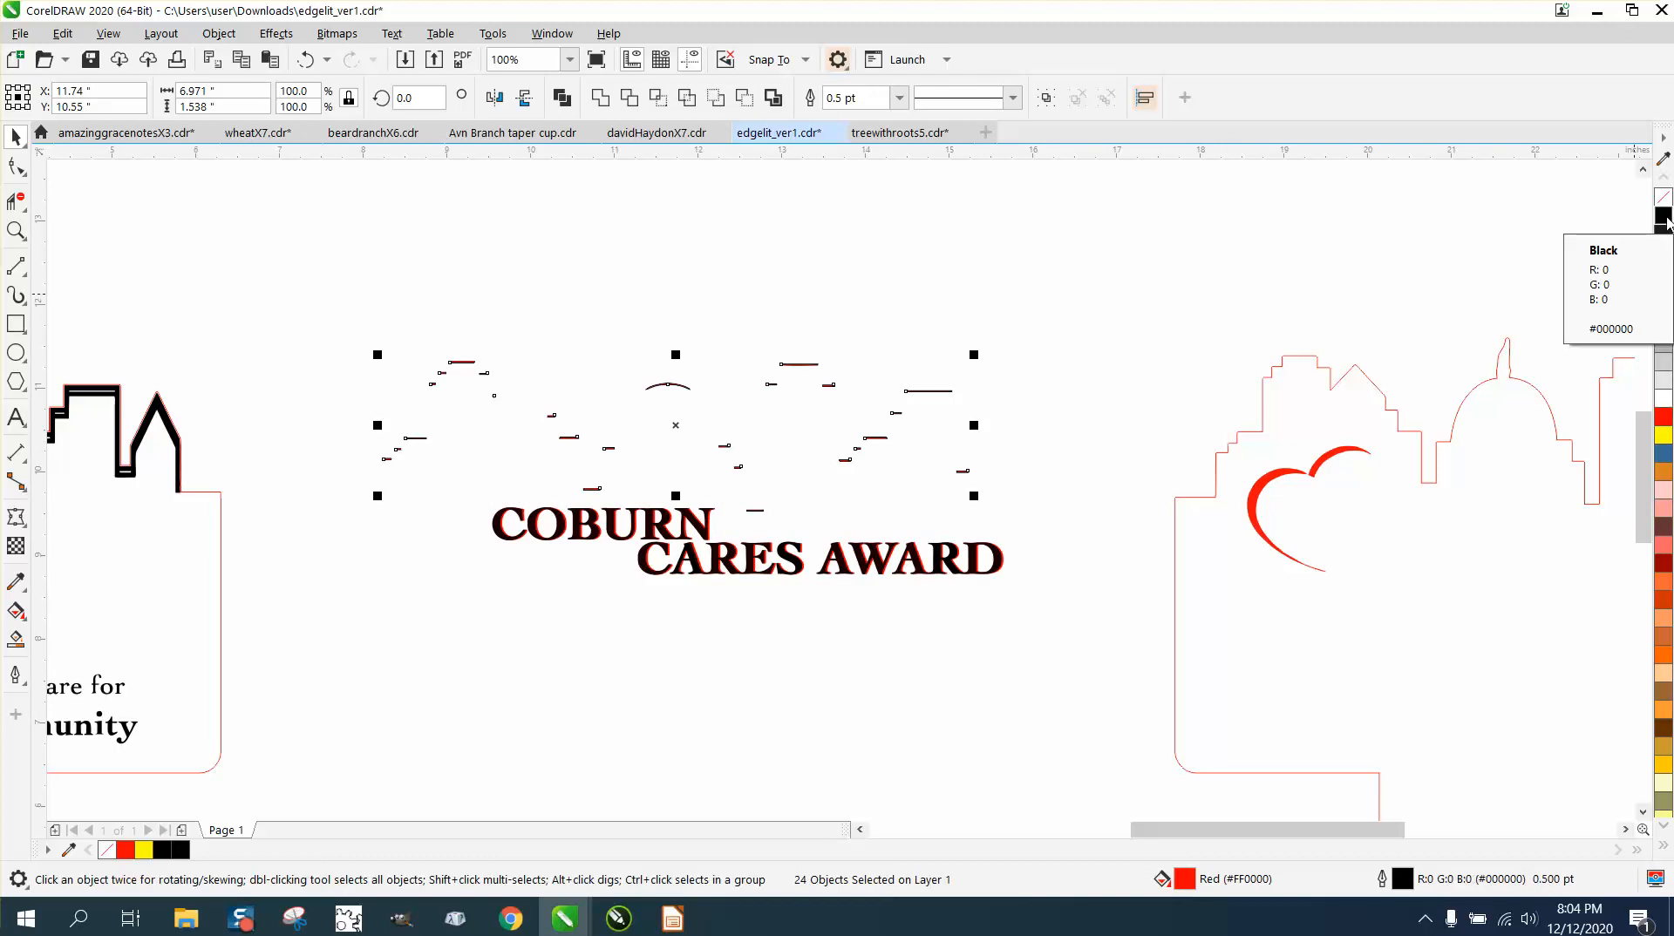
{"action": "right_click", "coordinate": [1666, 424]}
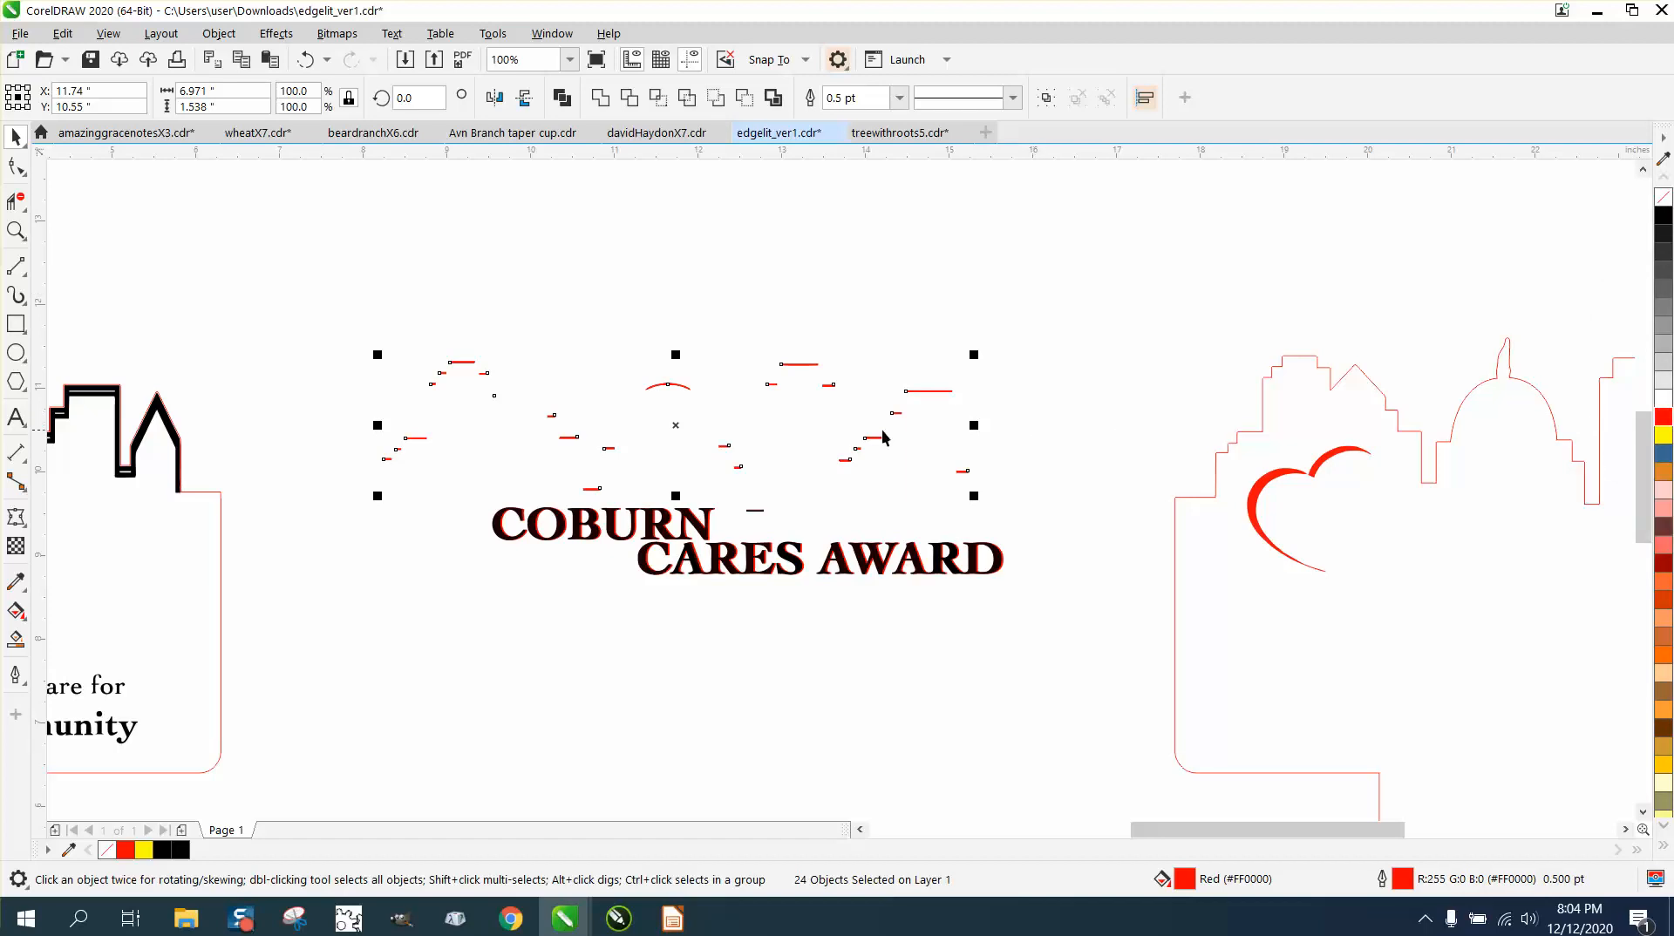
{"action": "key", "text": "Right"}
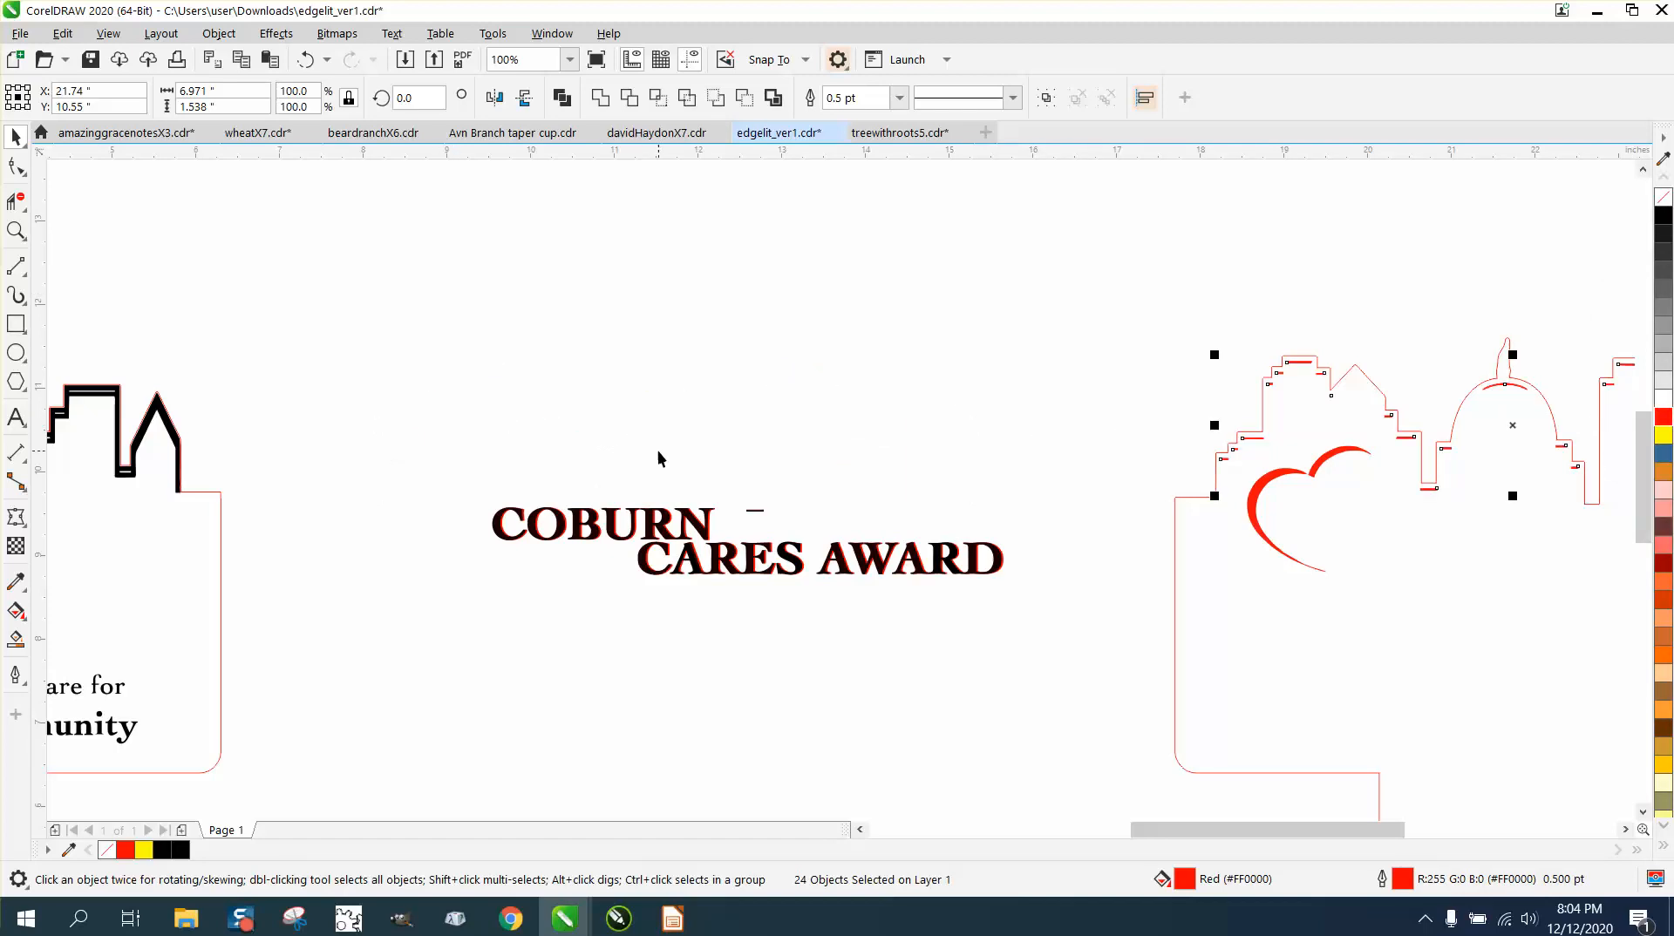
{"action": "left_click", "coordinate": [755, 510]}
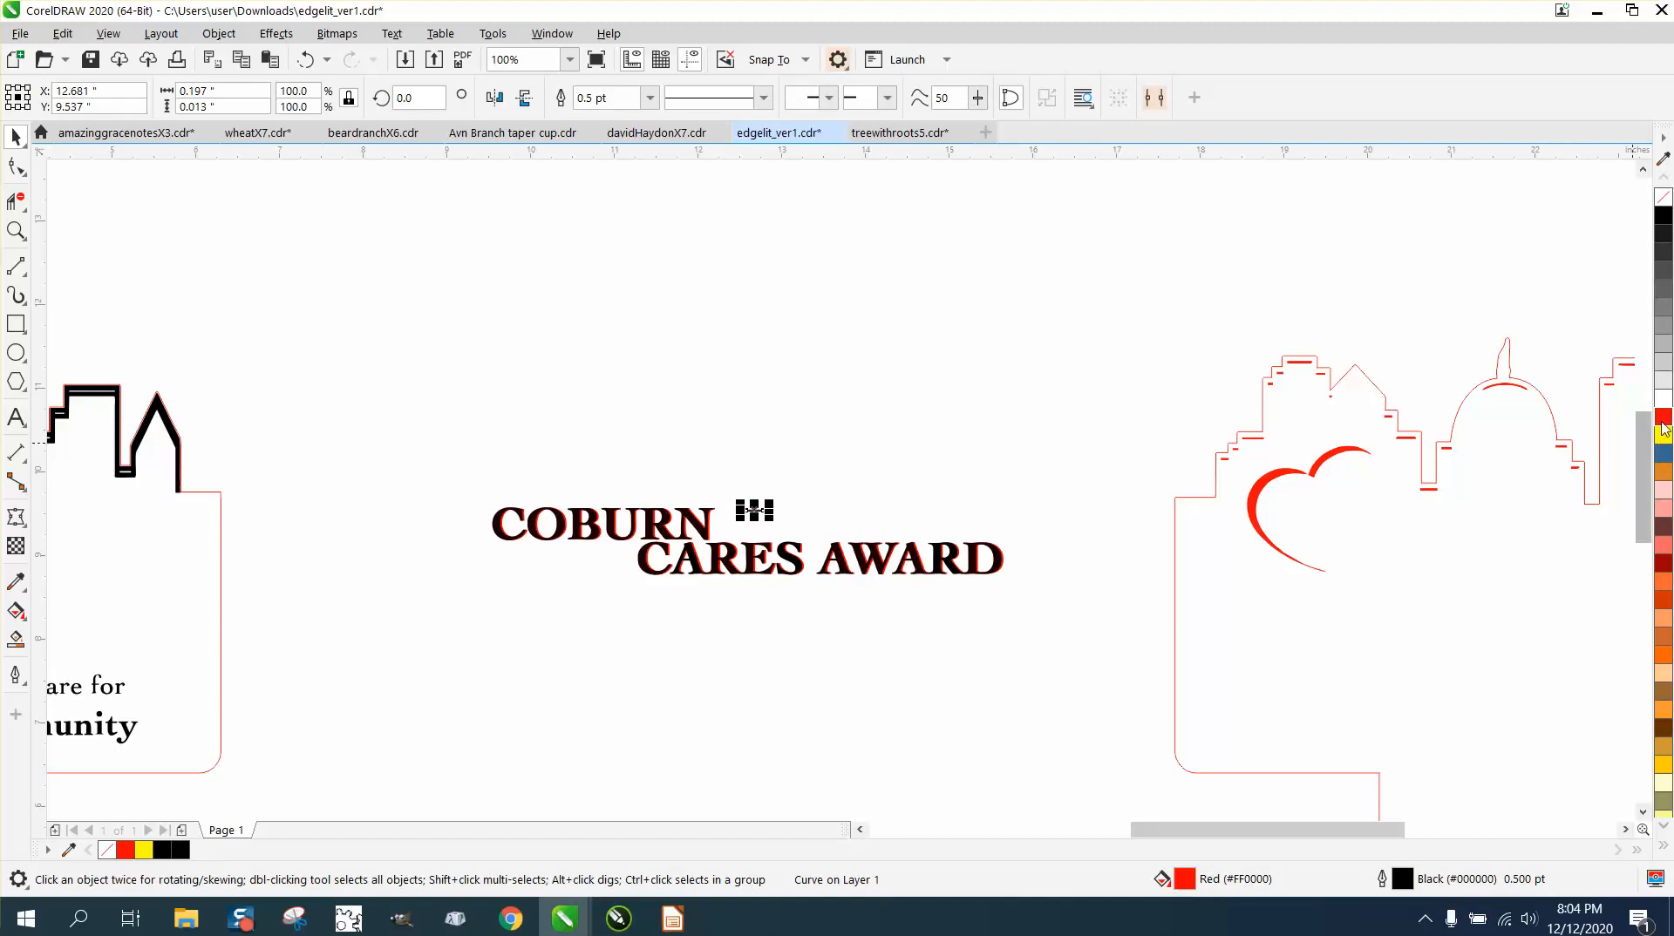
{"action": "right_click", "coordinate": [1666, 419]}
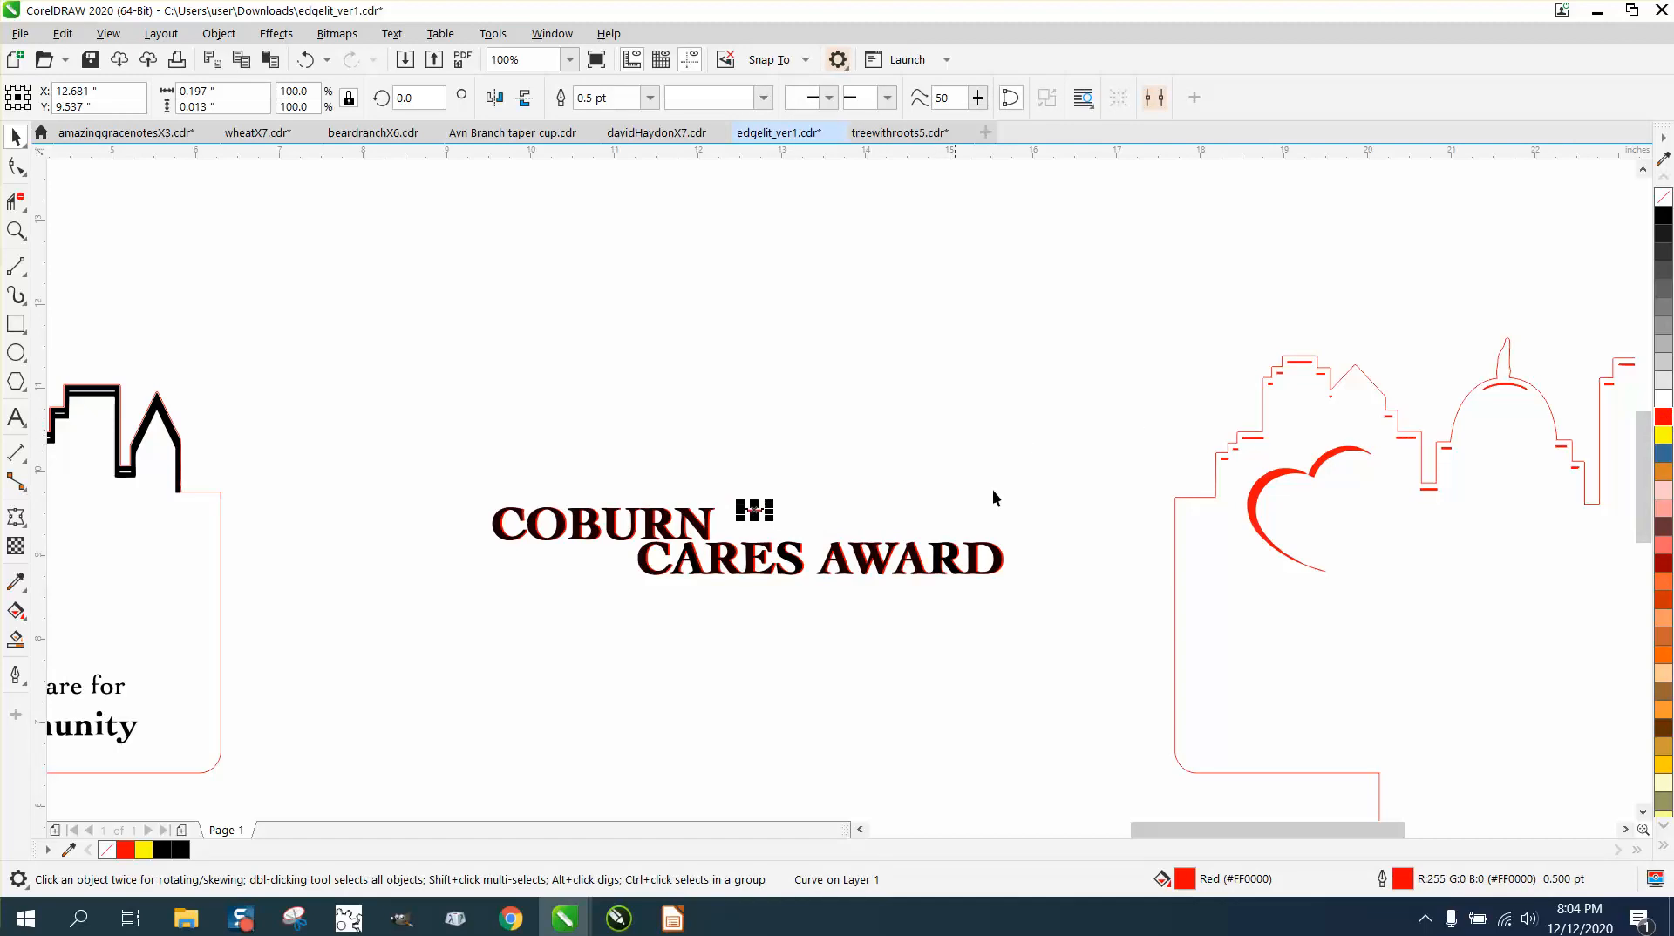
{"action": "key", "text": "Right"}
- Try to move the red C of COBURN upward, clear of the black lettering, and undo each attempt
{"action": "key", "text": "z"}
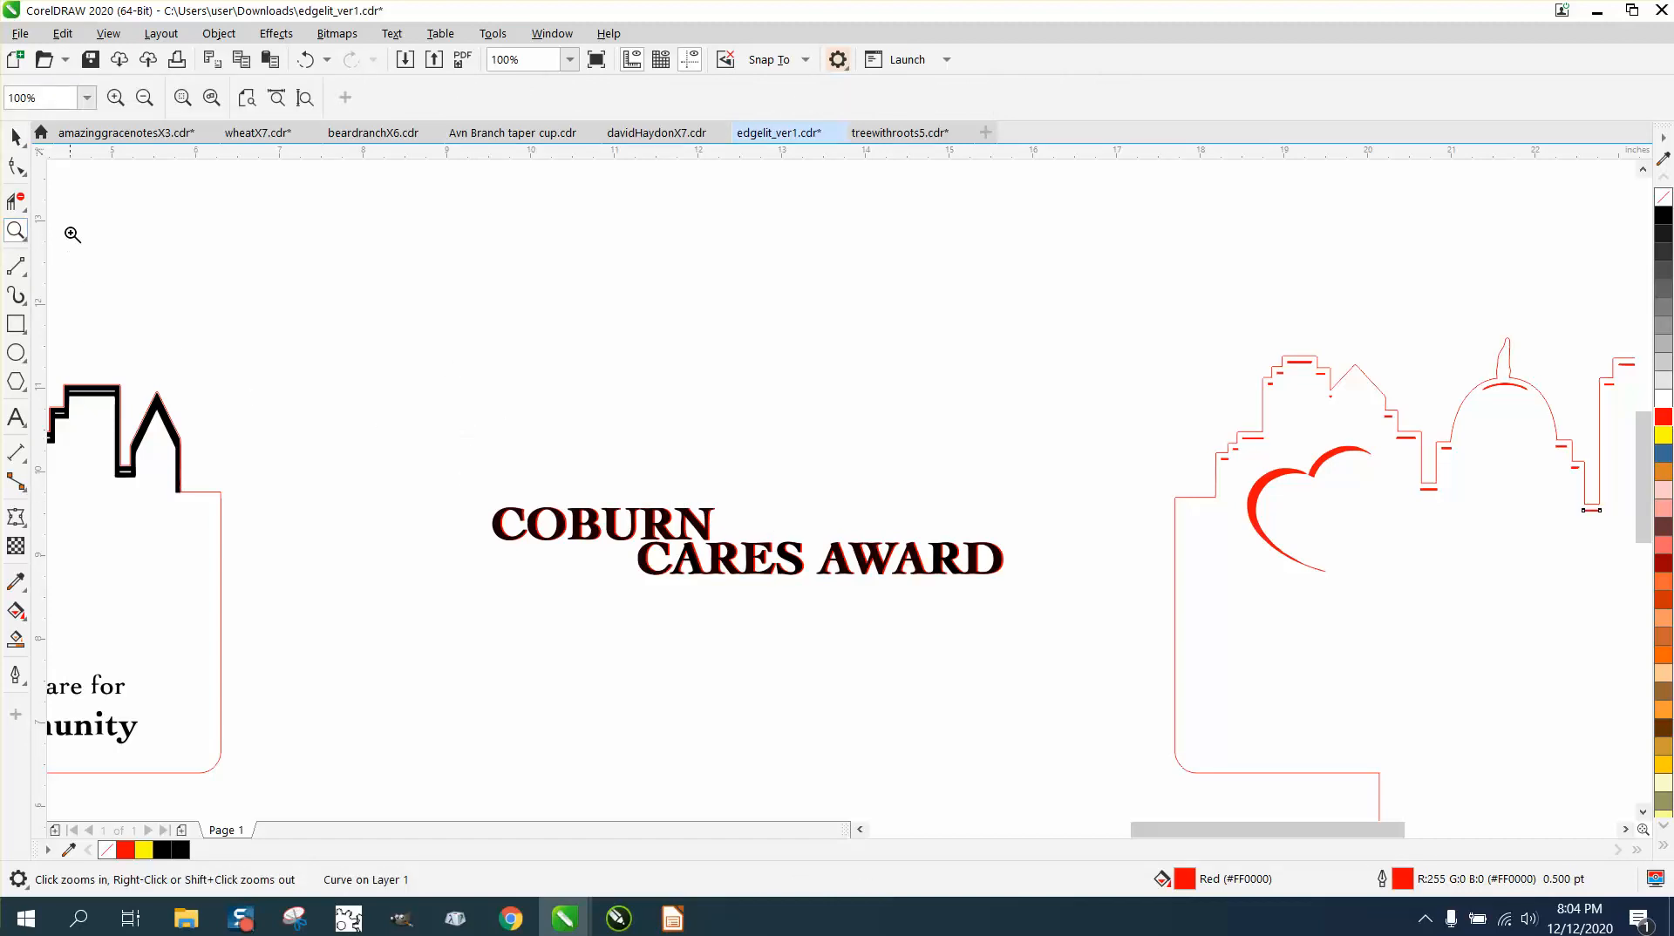
{"action": "left_click_drag", "start_coordinate": [474, 435], "coordinate": [1073, 620]}
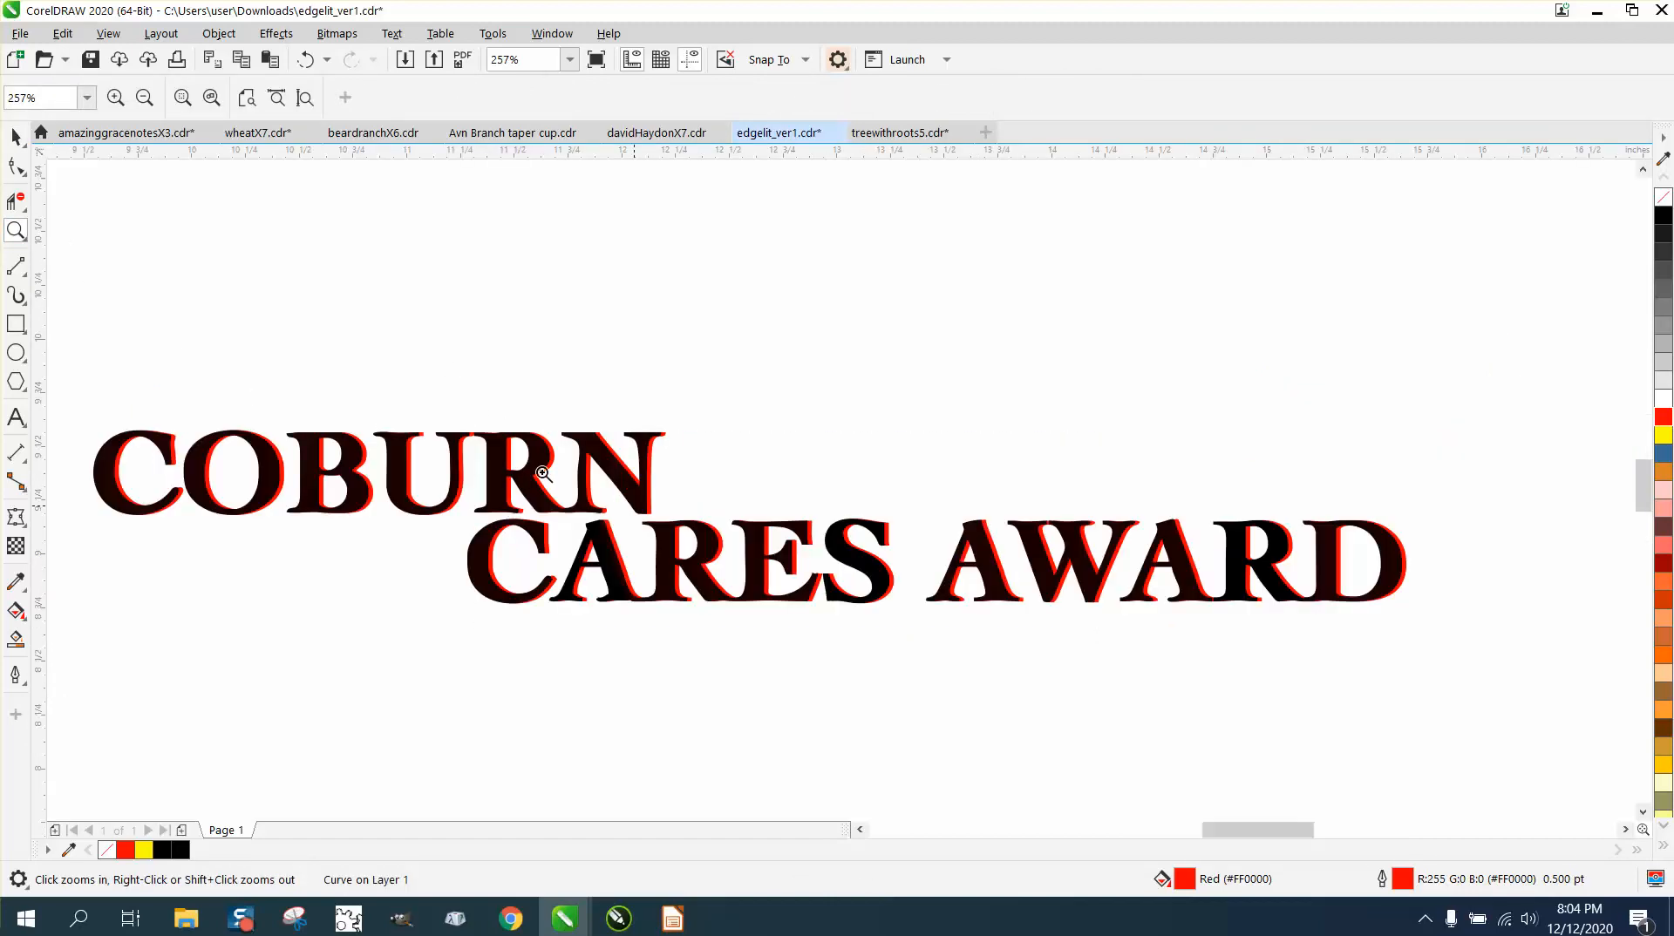
{"action": "left_click", "coordinate": [12, 135]}
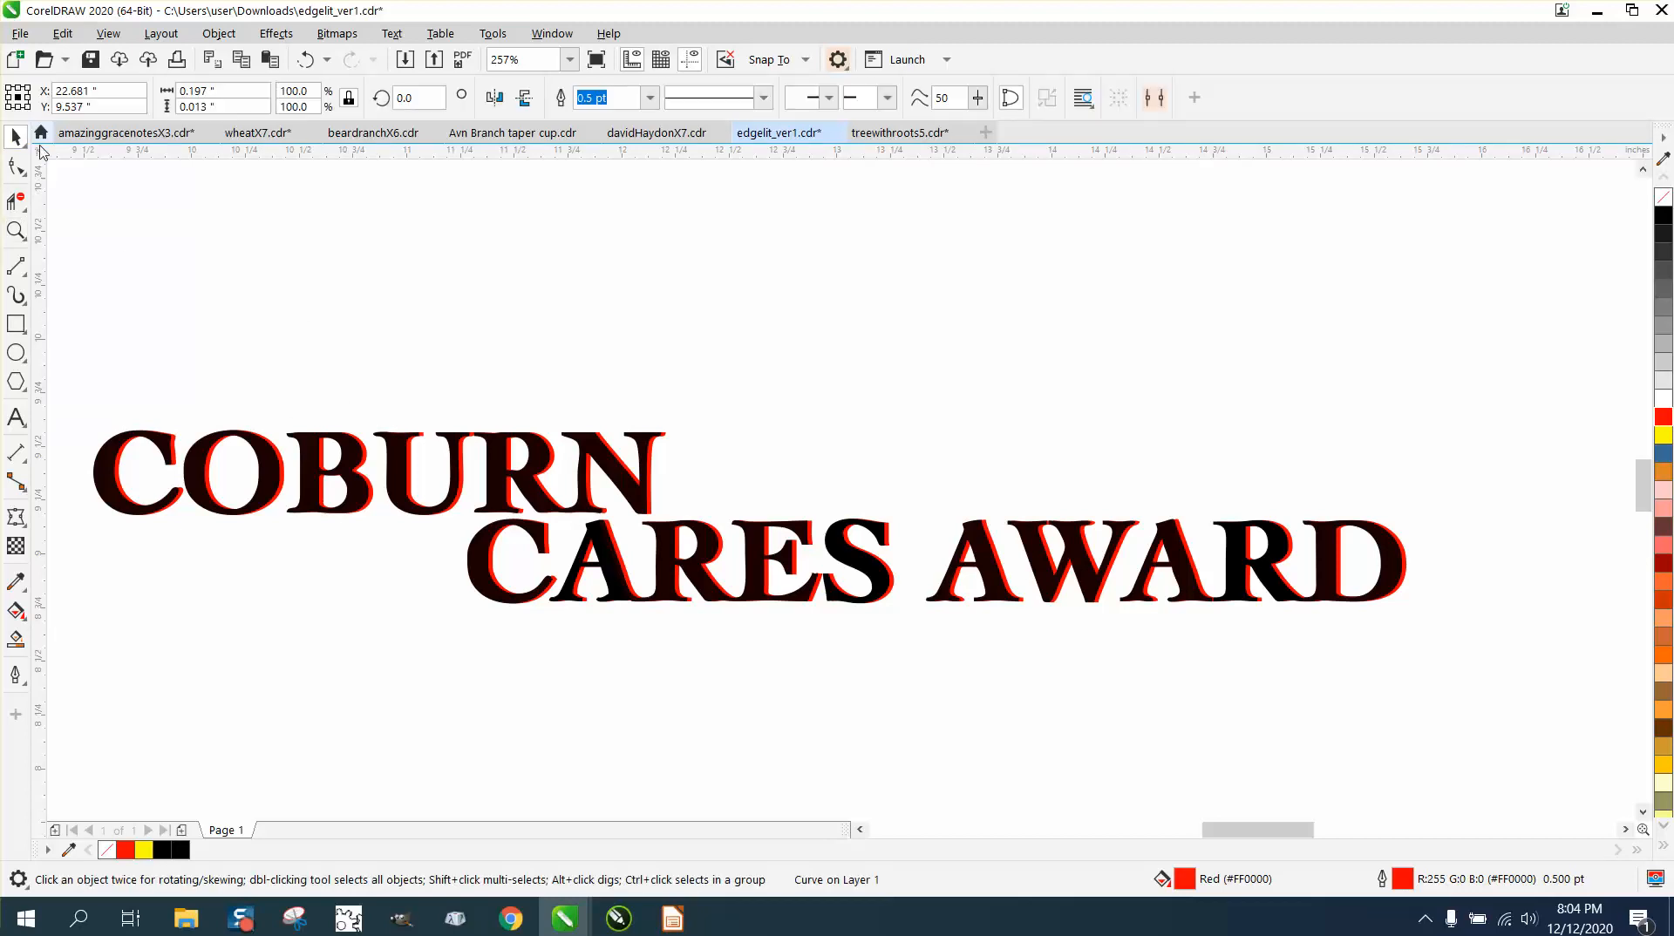
{"action": "left_click_drag", "start_coordinate": [174, 438], "coordinate": [206, 343]}
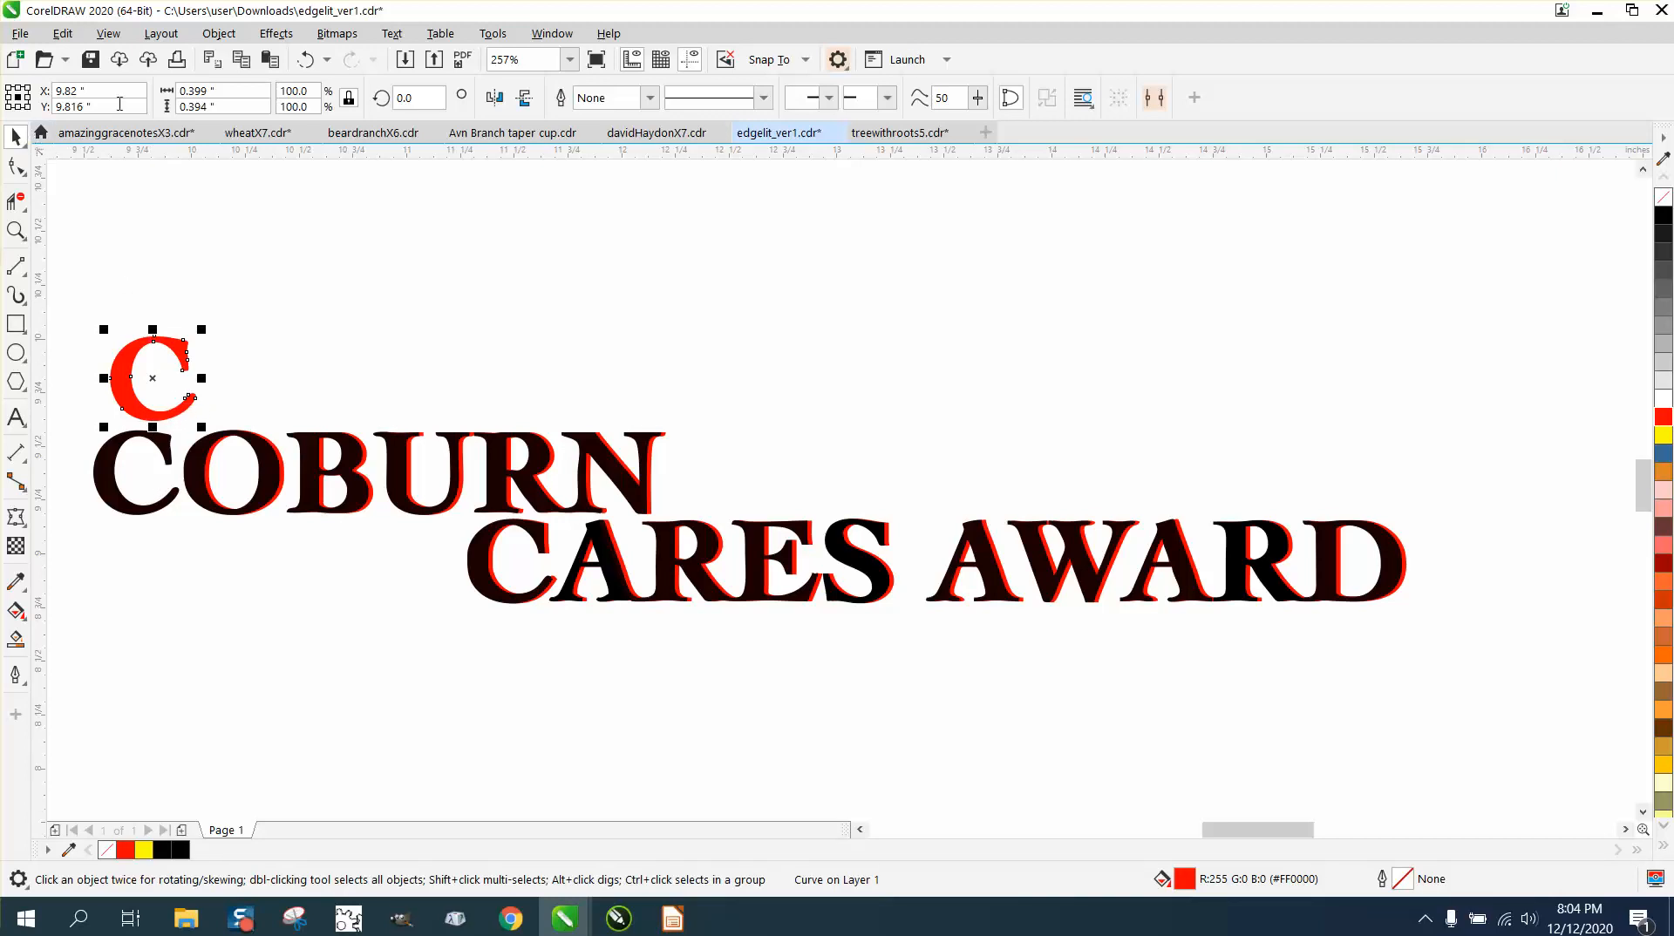
{"action": "left_click", "coordinate": [305, 59]}
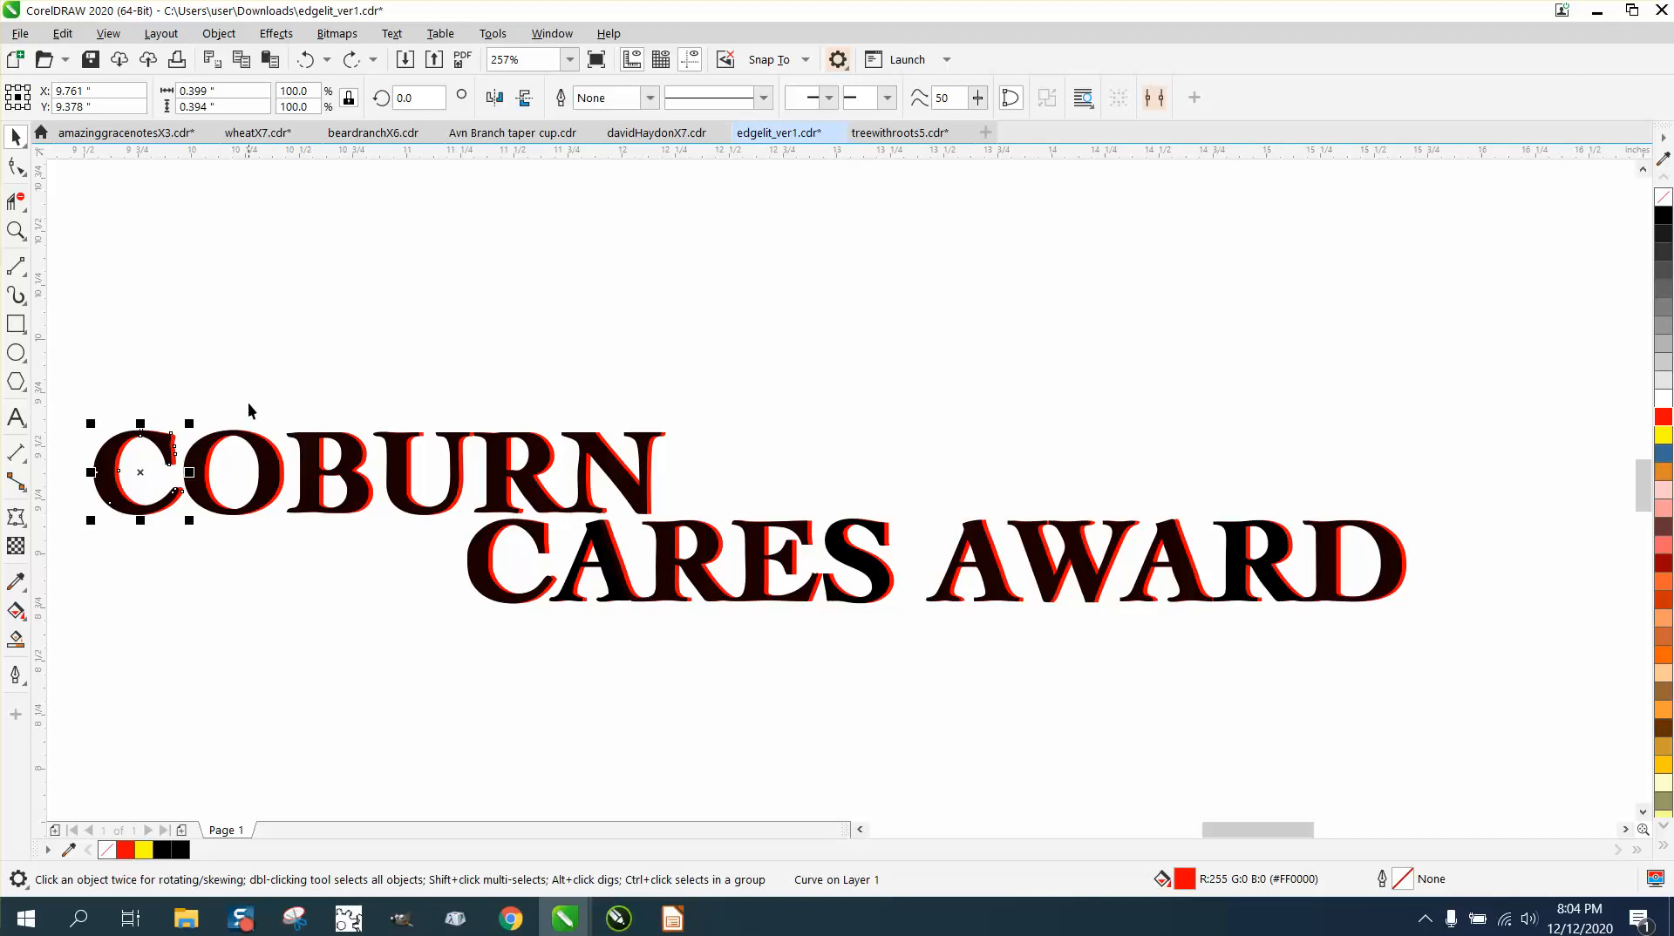
{"action": "key", "text": "Delete"}
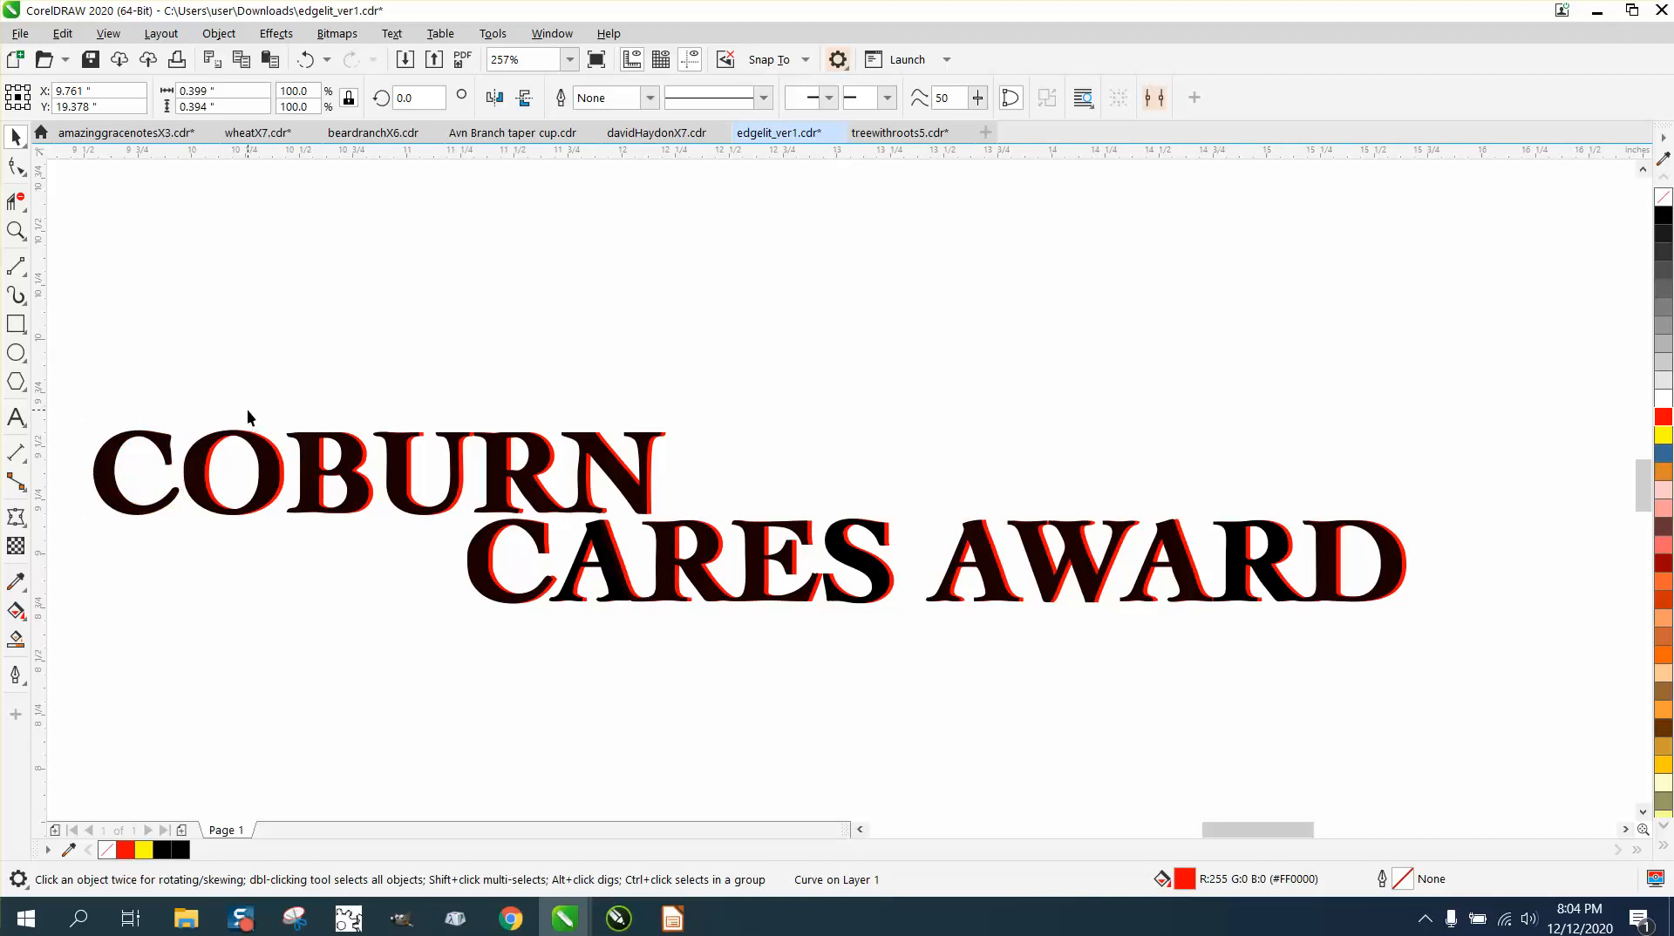
{"action": "key", "text": "ctrl+z"}
- Set the document's nudge distance to 1 inch
{"action": "left_click", "coordinate": [207, 338]}
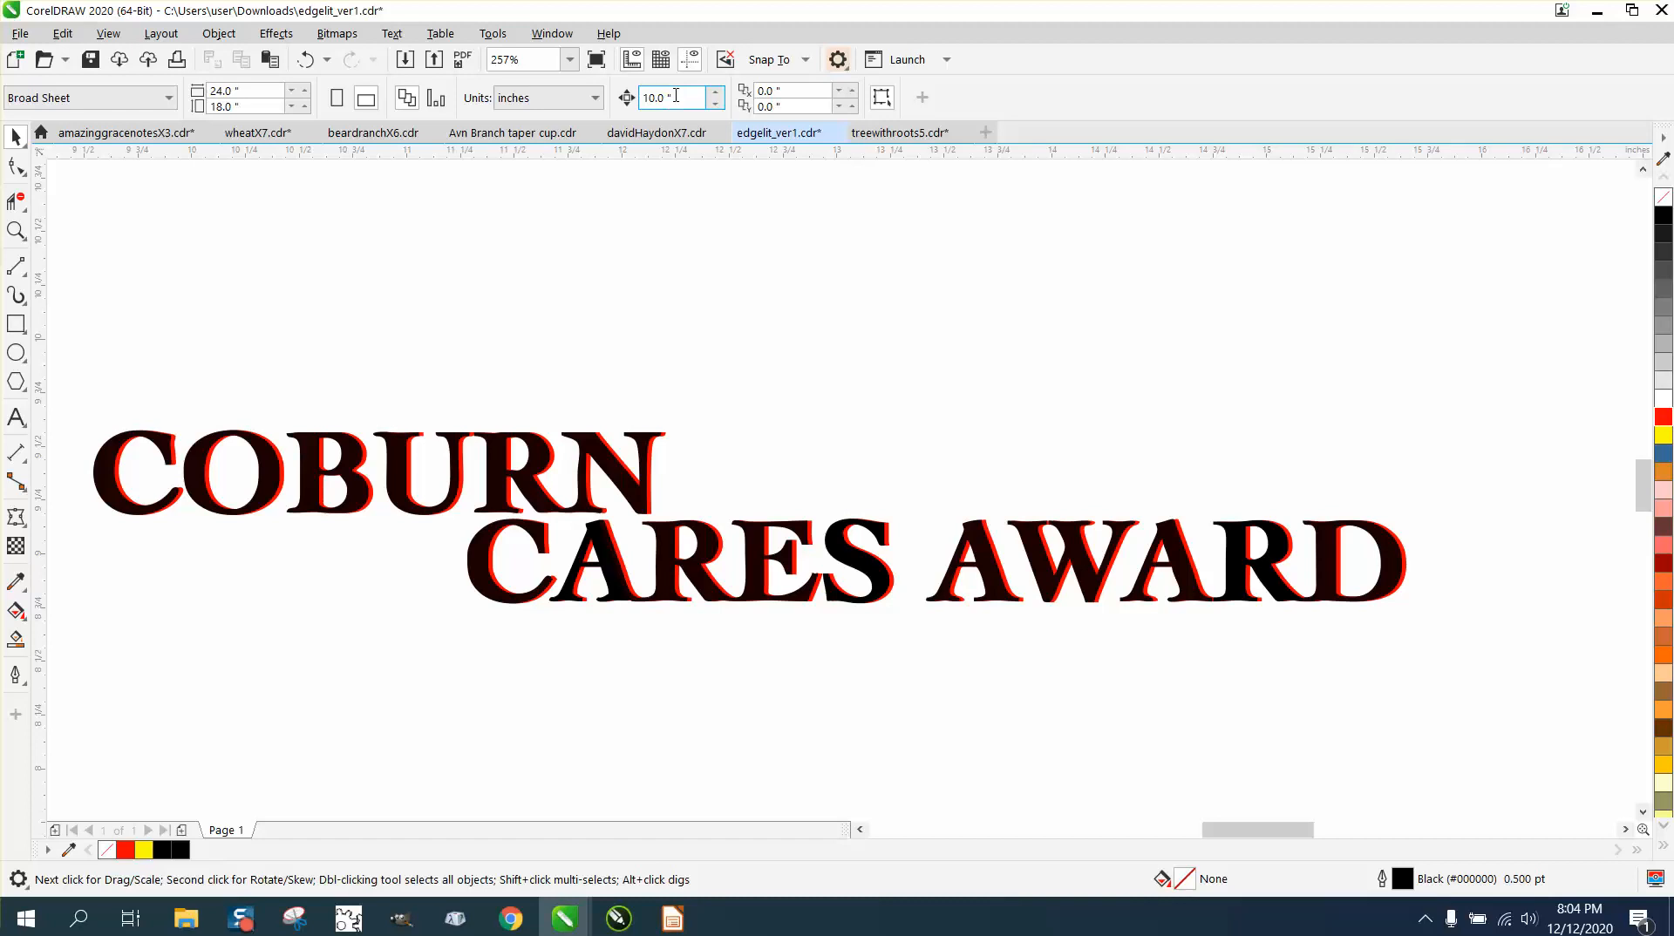
{"action": "left_click_drag", "start_coordinate": [673, 98], "coordinate": [639, 98]}
{"action": "left_click_drag", "start_coordinate": [84, 409], "coordinate": [241, 517]}
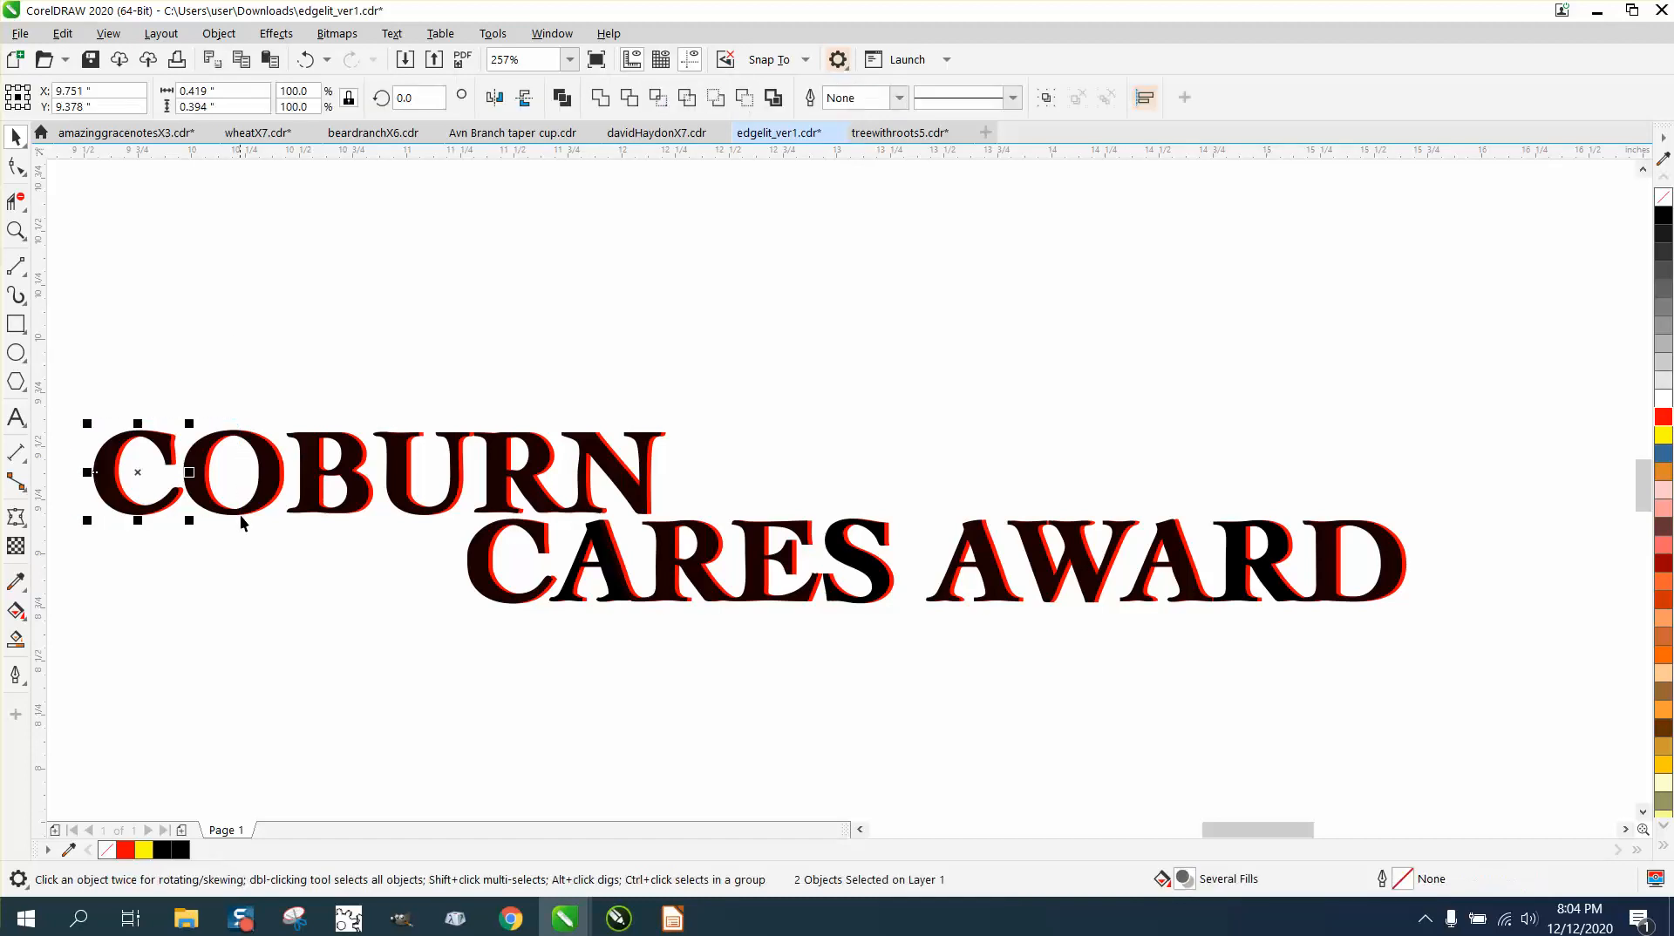
{"action": "left_click", "coordinate": [305, 329]}
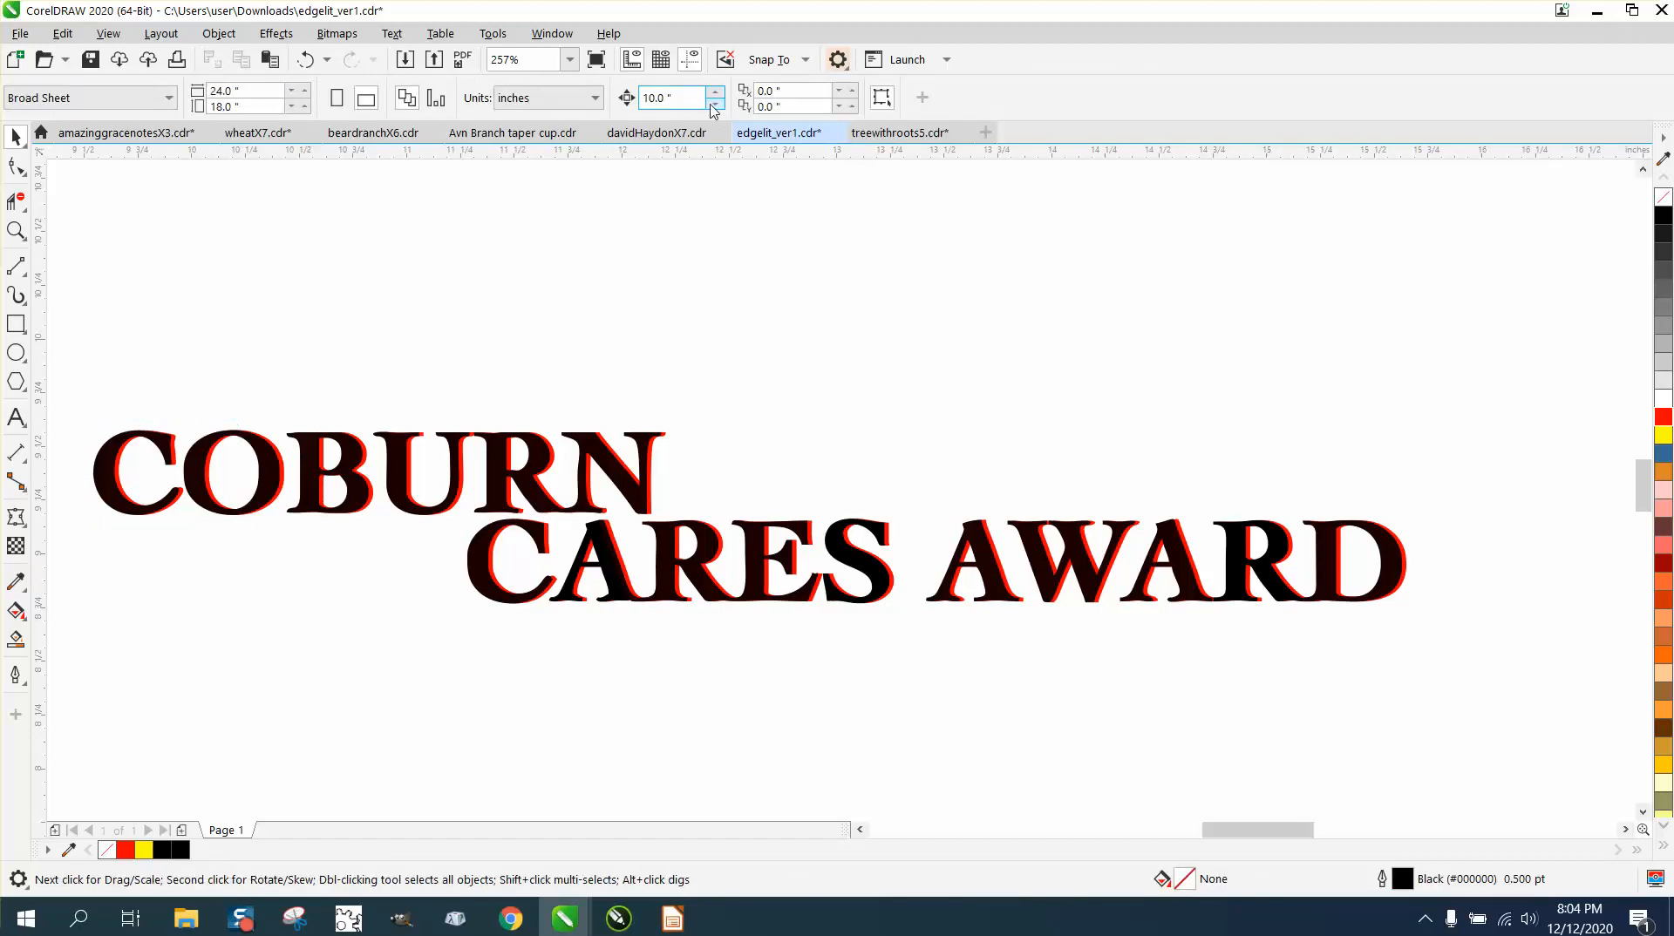
{"action": "left_click_drag", "start_coordinate": [689, 98], "coordinate": [608, 100]}
{"action": "type", "text": "1"}
- Move the red C of COBURN 1 inch up, above the black lettering
{"action": "left_click", "coordinate": [176, 458]}
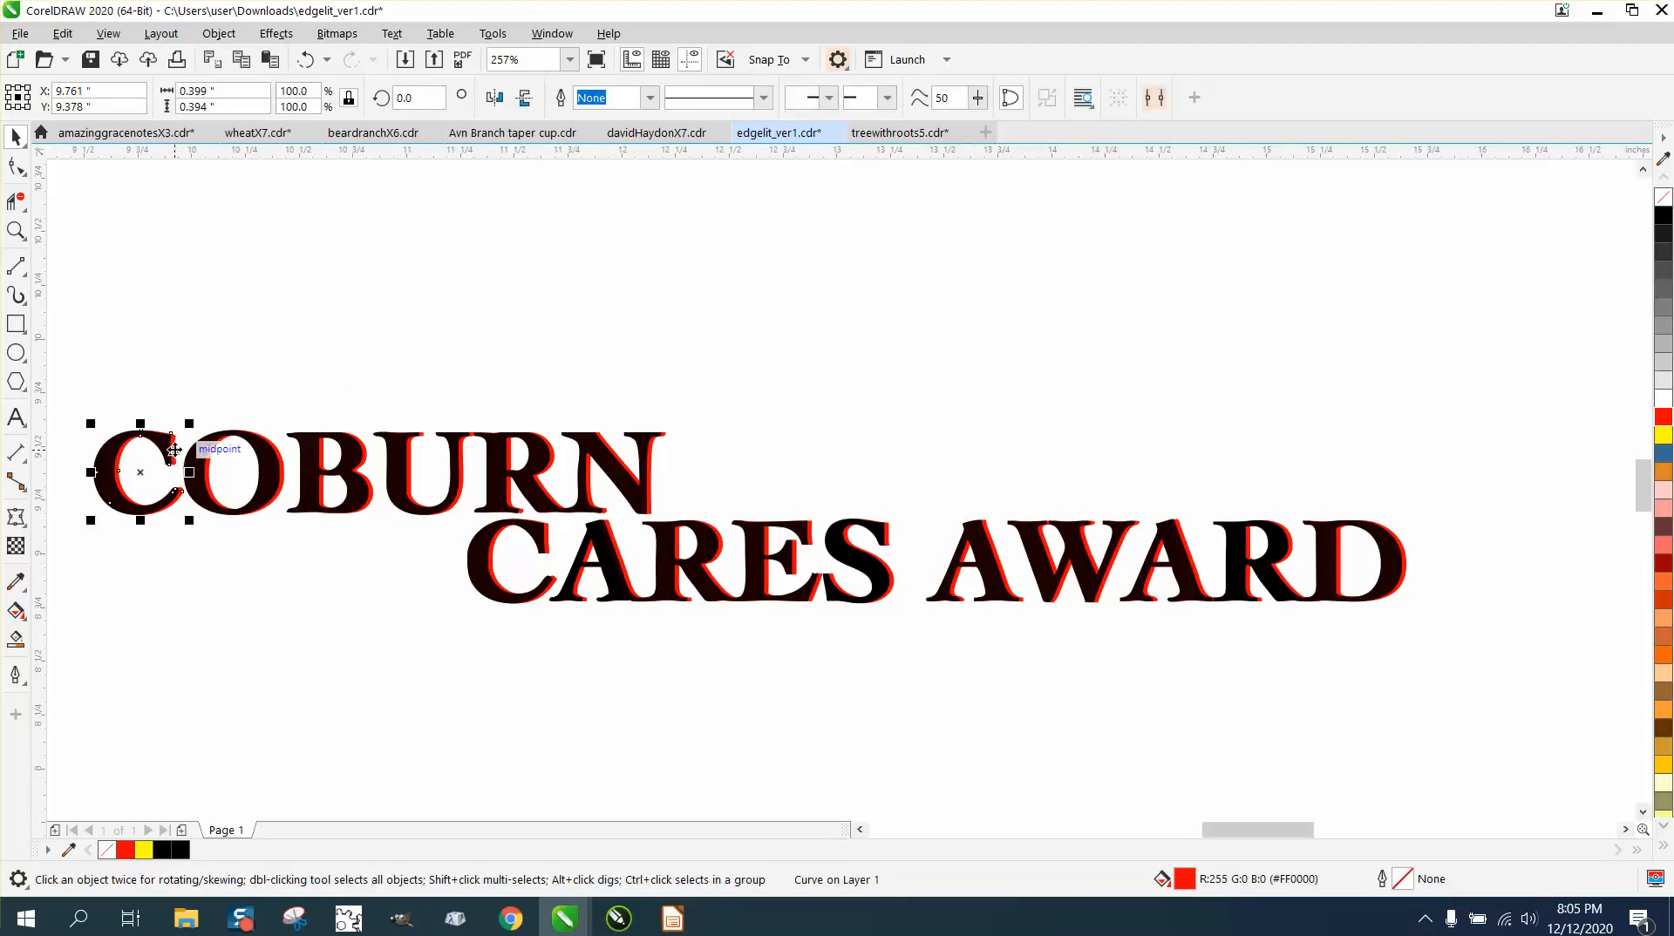
{"action": "key", "text": "Down"}
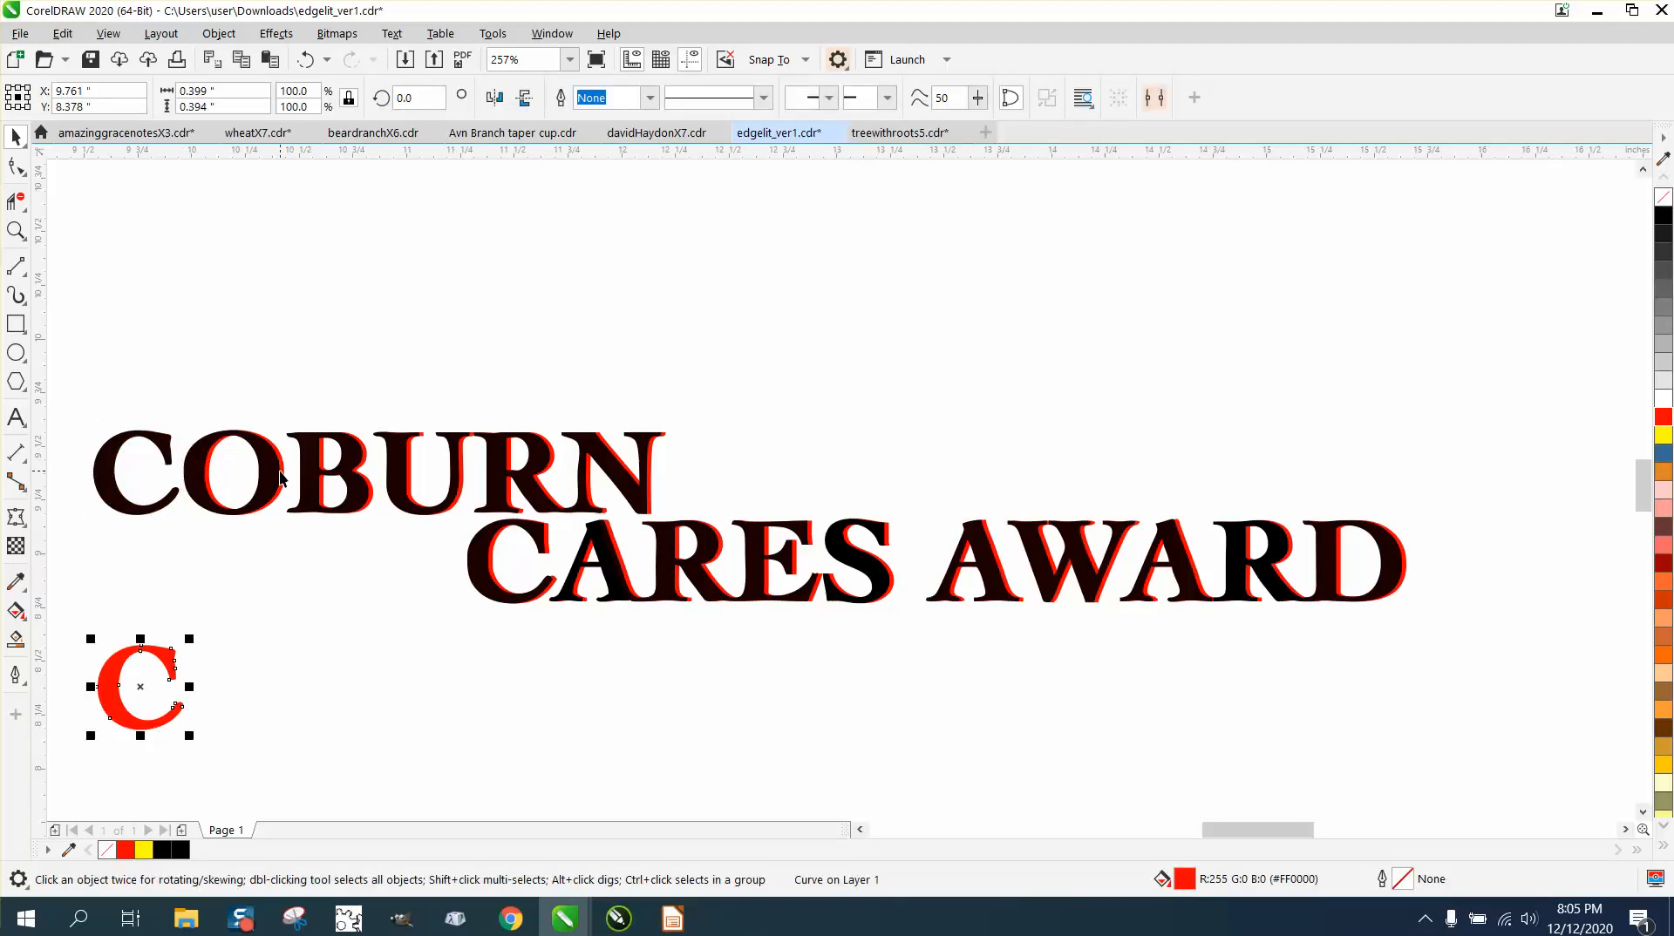
{"action": "key", "text": "Up"}
{"action": "key", "text": "Up"}
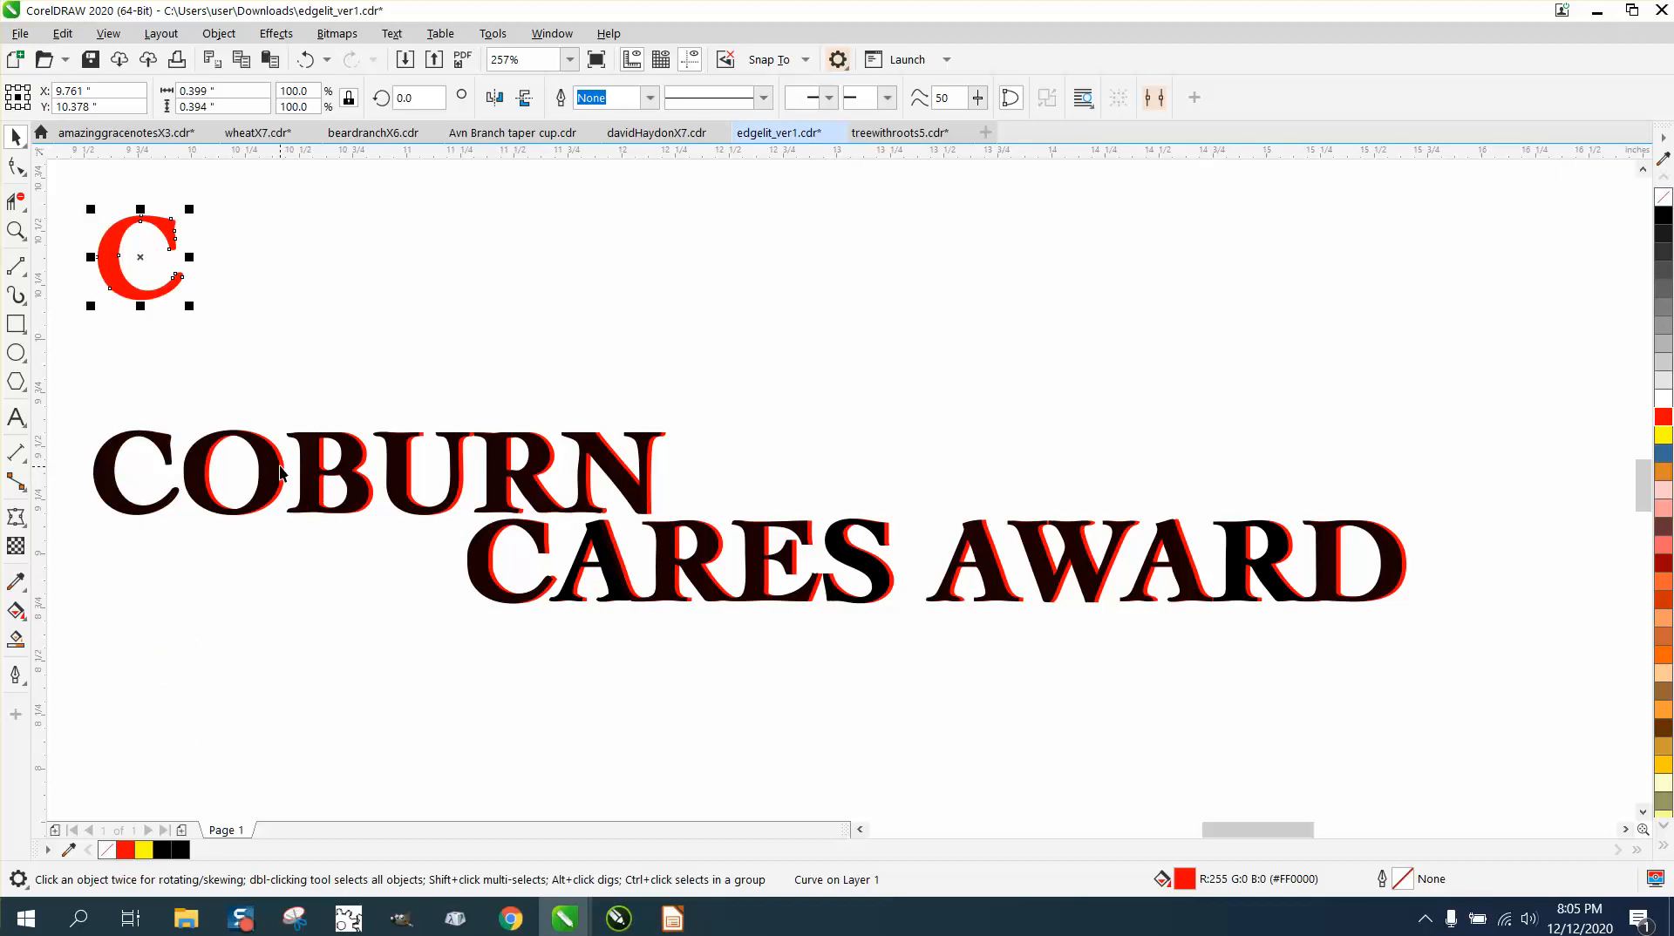
- Move the red O of COBURN 1 inch up, next to the separated red C
{"action": "left_click", "coordinate": [280, 471]}
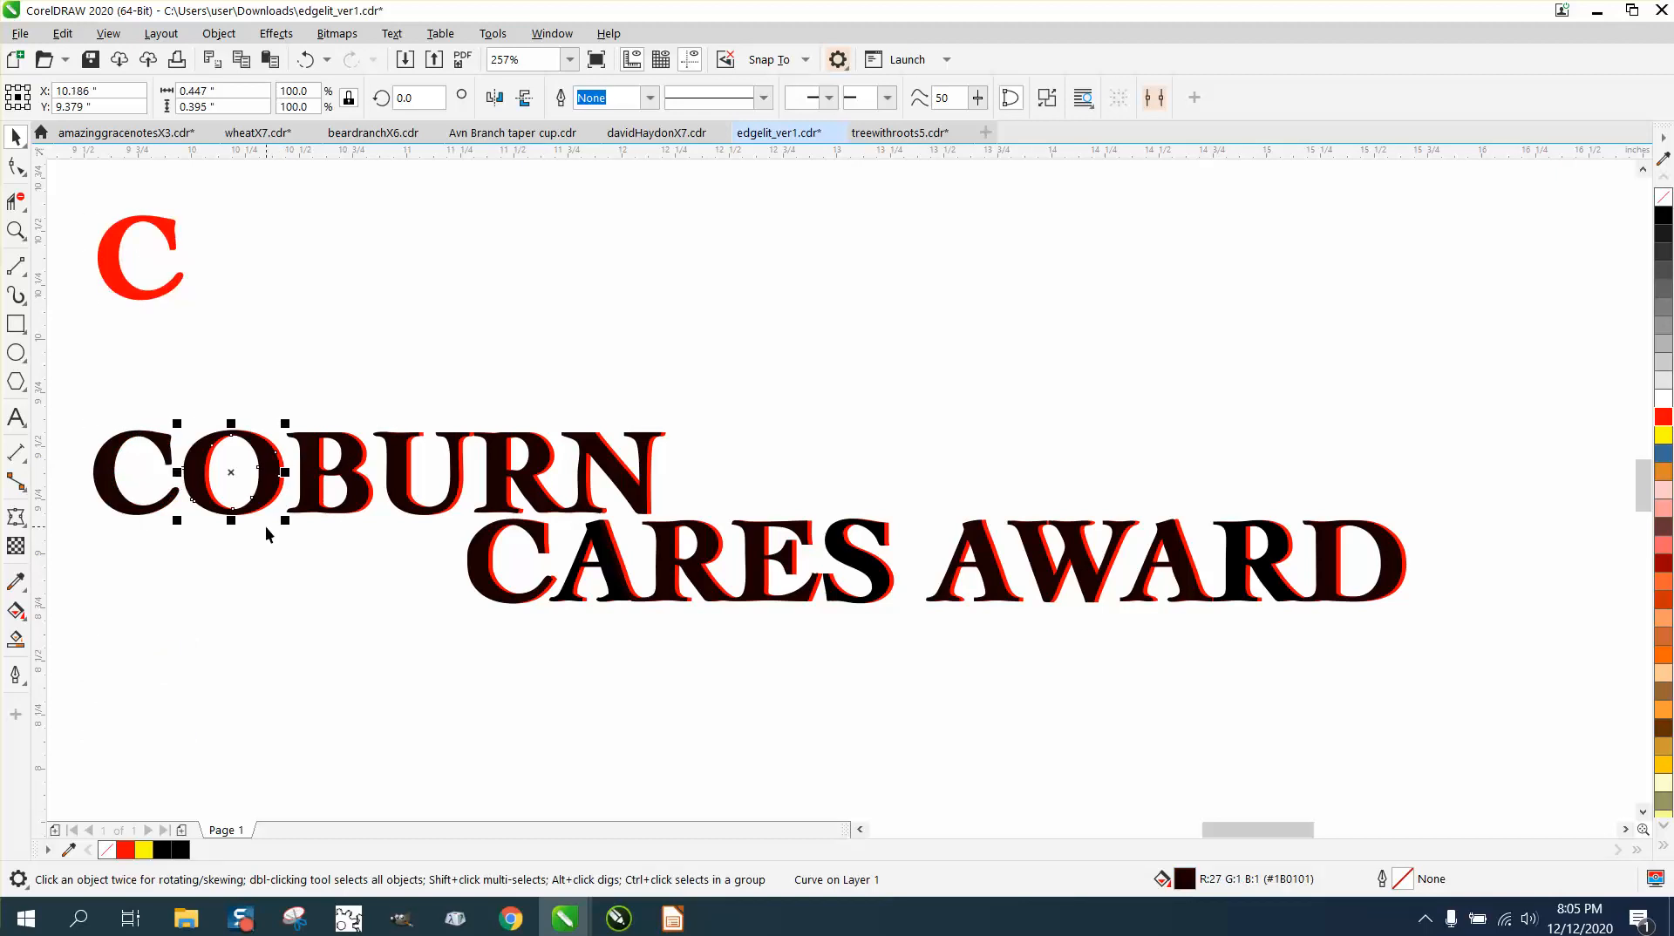
{"action": "left_click", "coordinate": [262, 426]}
{"action": "left_click", "coordinate": [281, 468]}
{"action": "left_click", "coordinate": [375, 556]}
{"action": "left_click", "coordinate": [283, 473]}
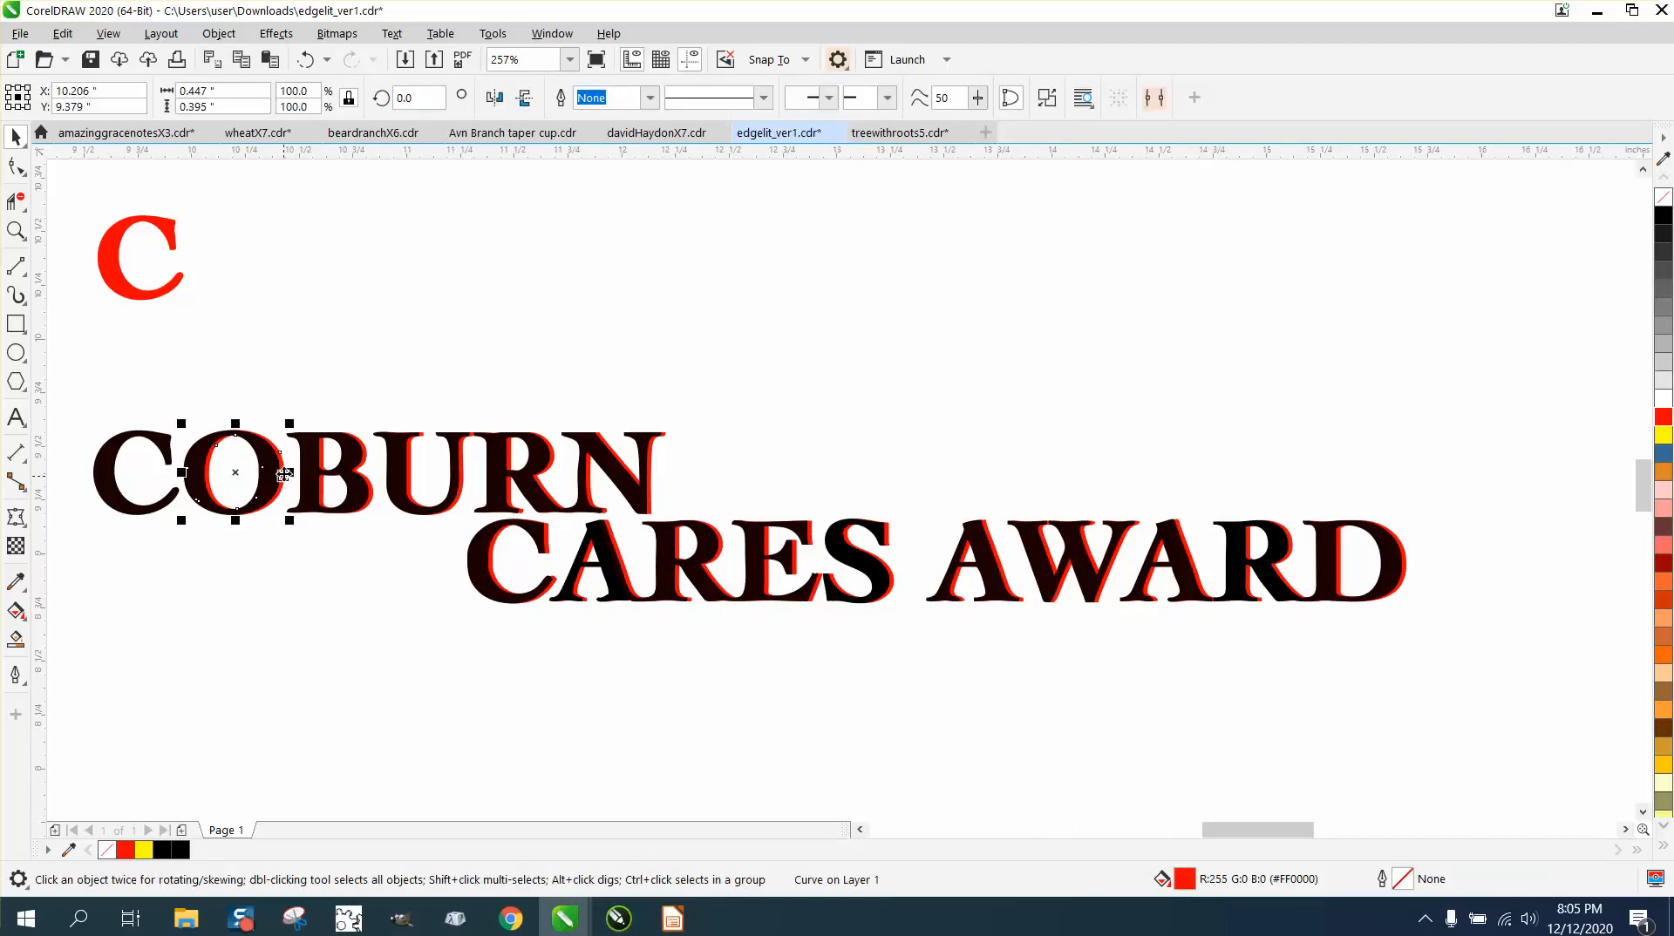
{"action": "key", "text": "Up"}
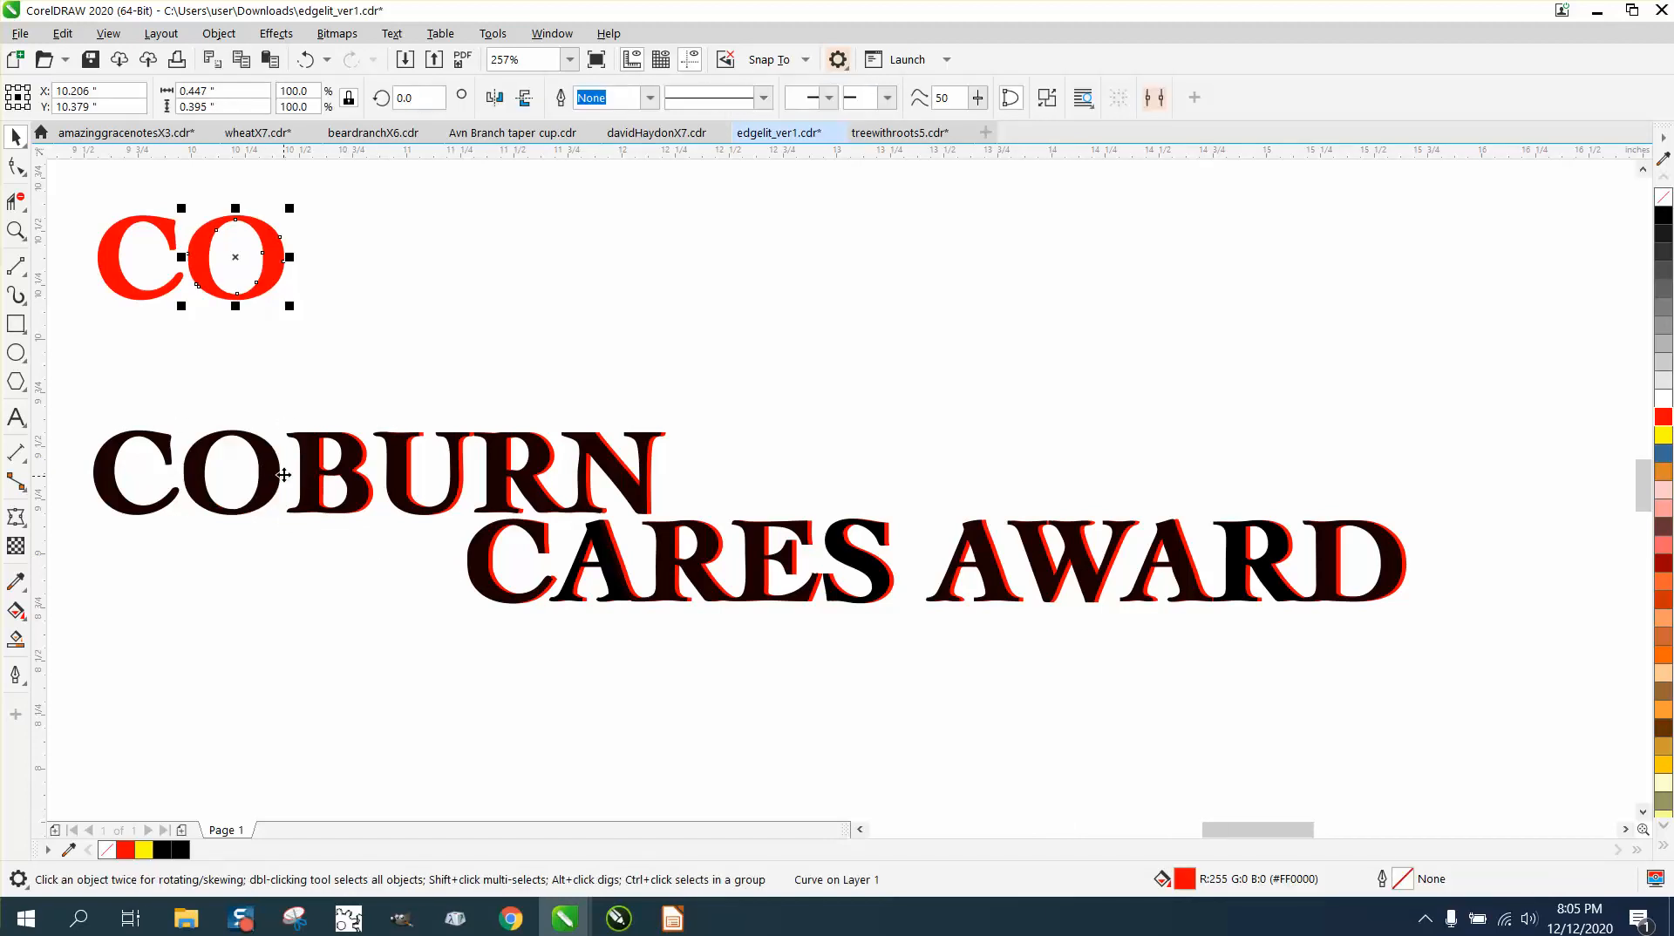
- Move the remaining red letters B, U, R and N of COBURN 1 inch up, in line with the red CO
{"action": "key", "text": "Escape"}
{"action": "left_click", "coordinate": [366, 471]}
{"action": "key", "text": "Up"}
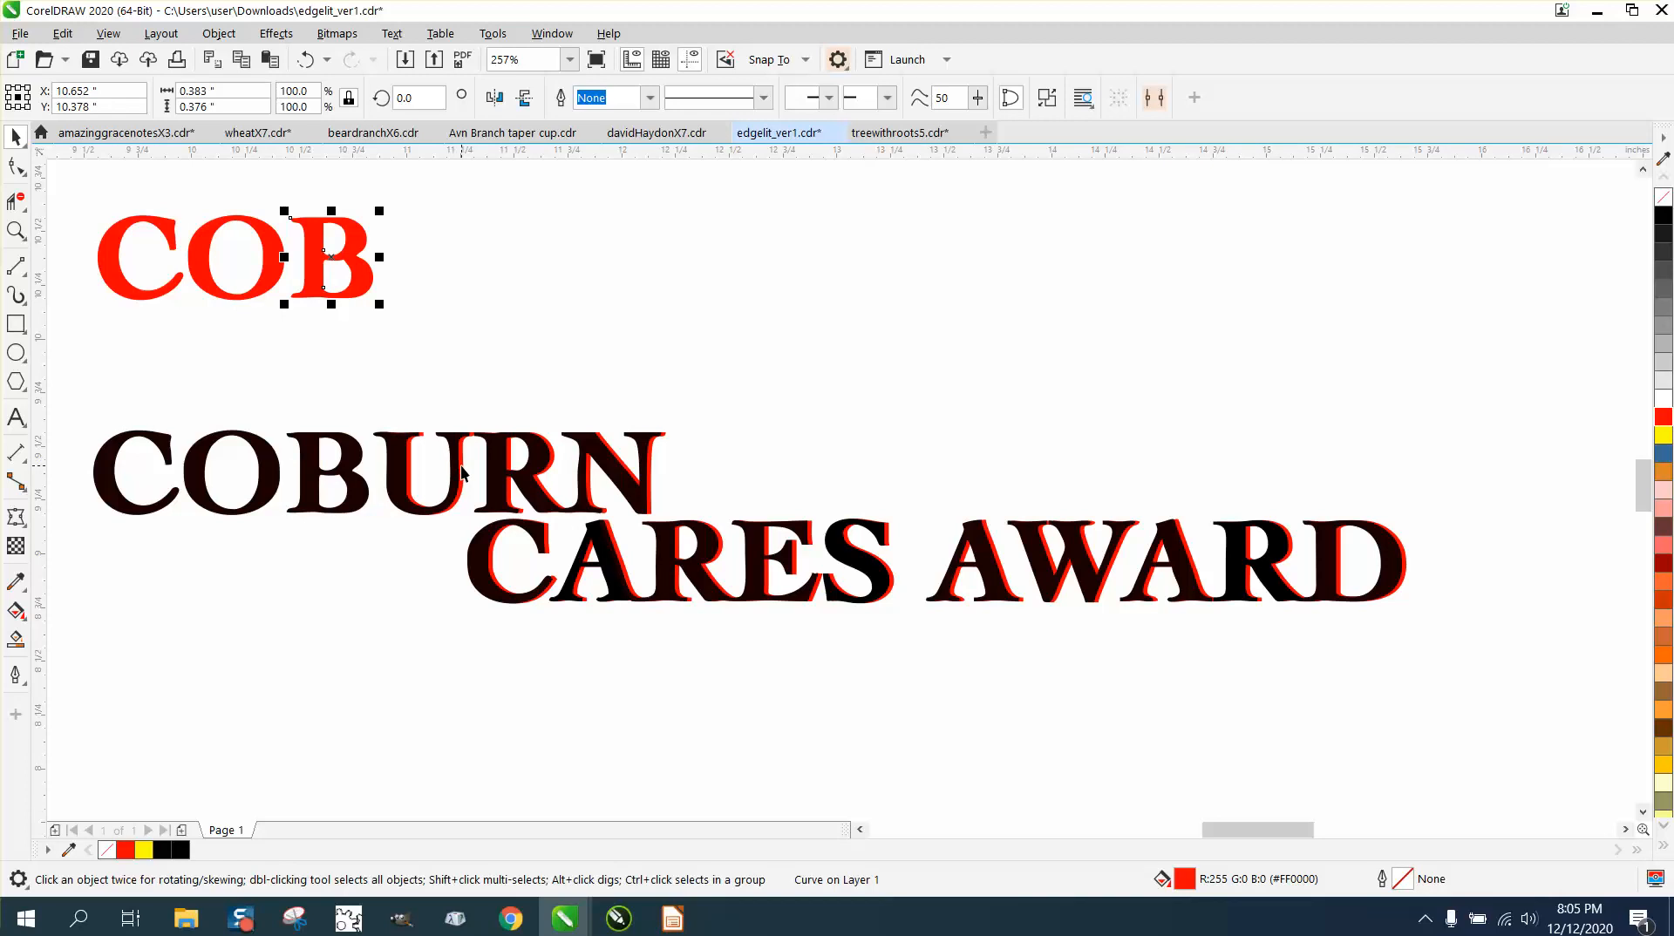
{"action": "key", "text": "Escape"}
{"action": "left_click", "coordinate": [461, 466]}
{"action": "key", "text": "Up"}
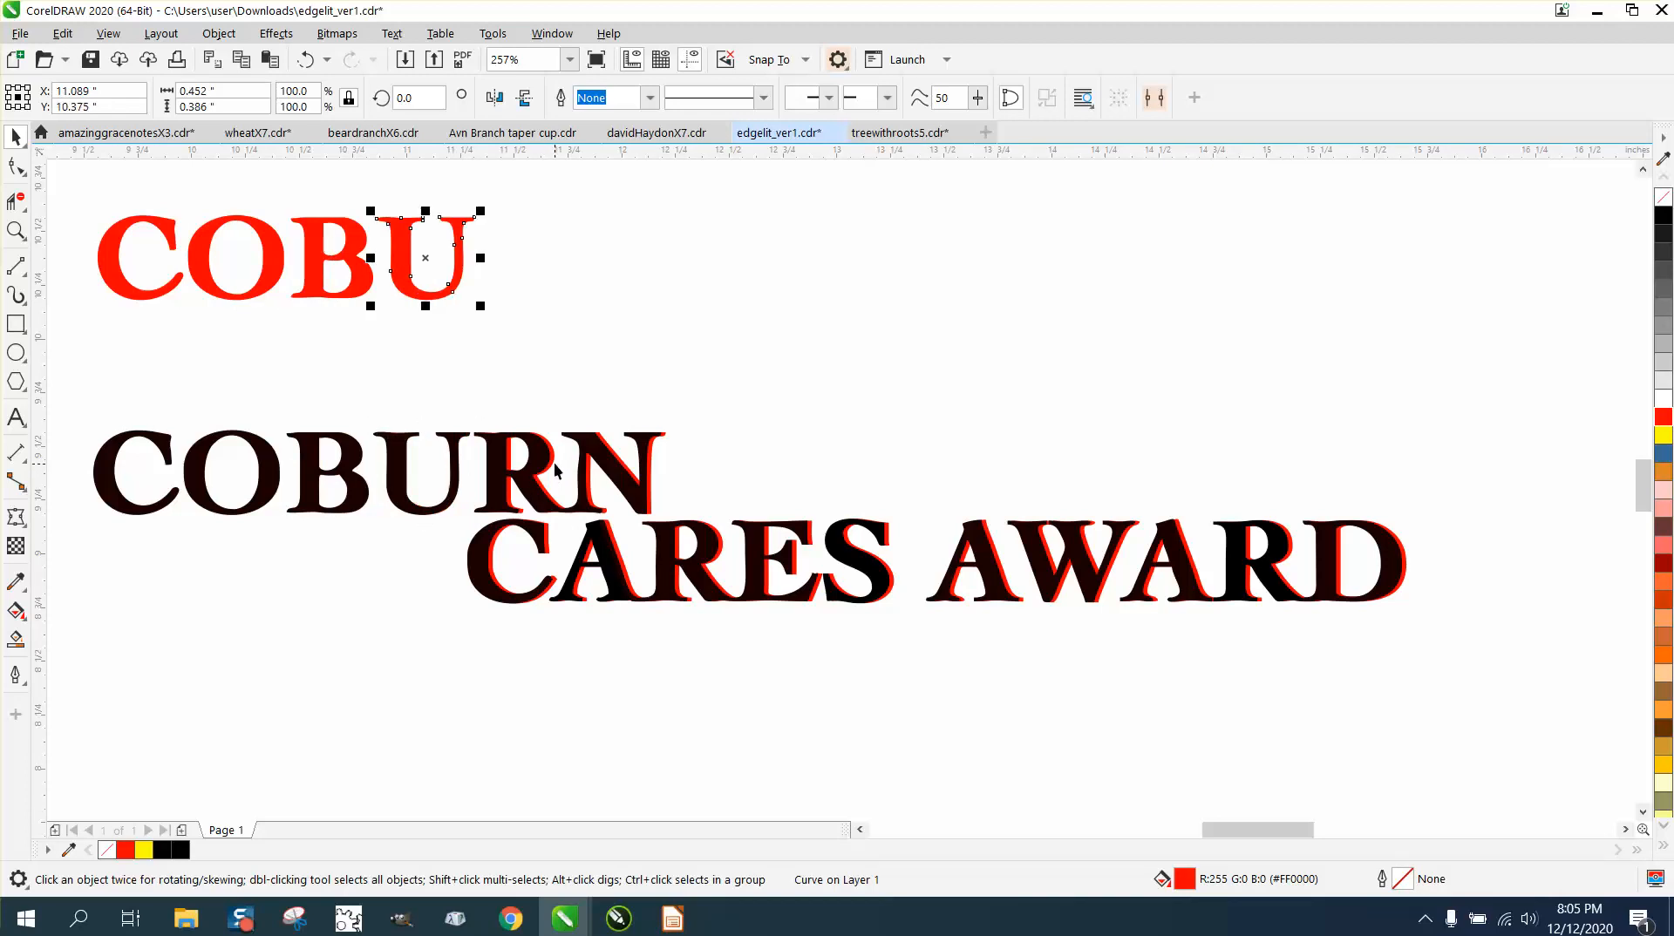
{"action": "left_click", "coordinate": [555, 470]}
{"action": "key", "text": "Up"}
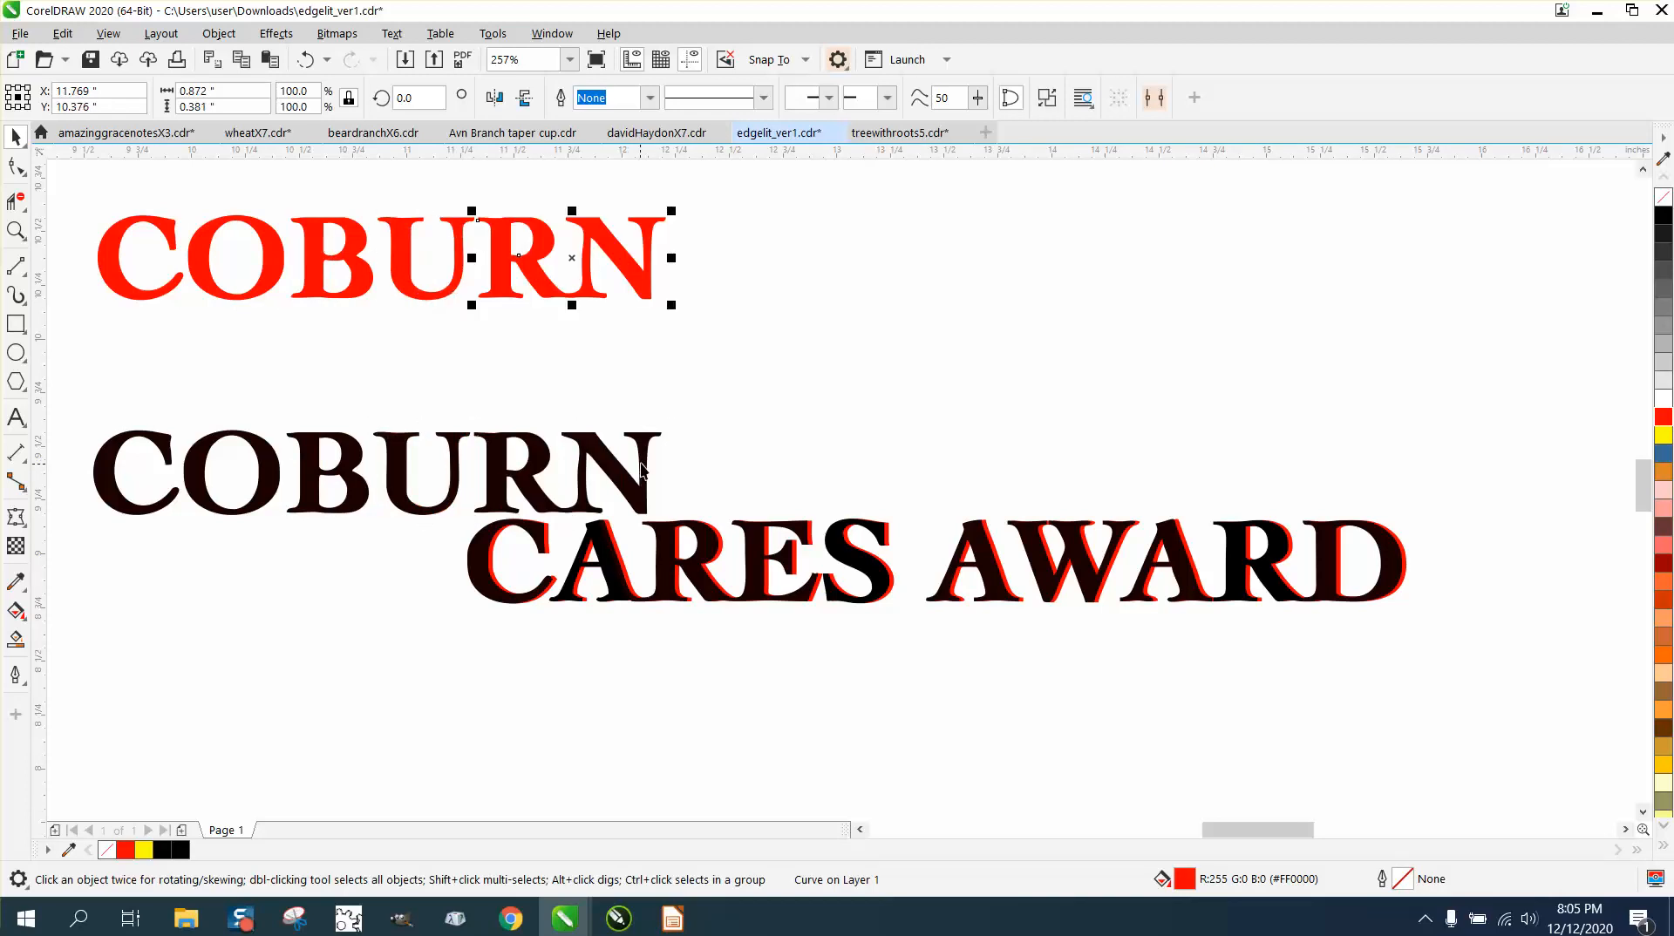
- Move the red letters C, A, R, E and S of CARES 1 inch up, above the black lettering
{"action": "left_click", "coordinate": [548, 542]}
{"action": "key", "text": "Up"}
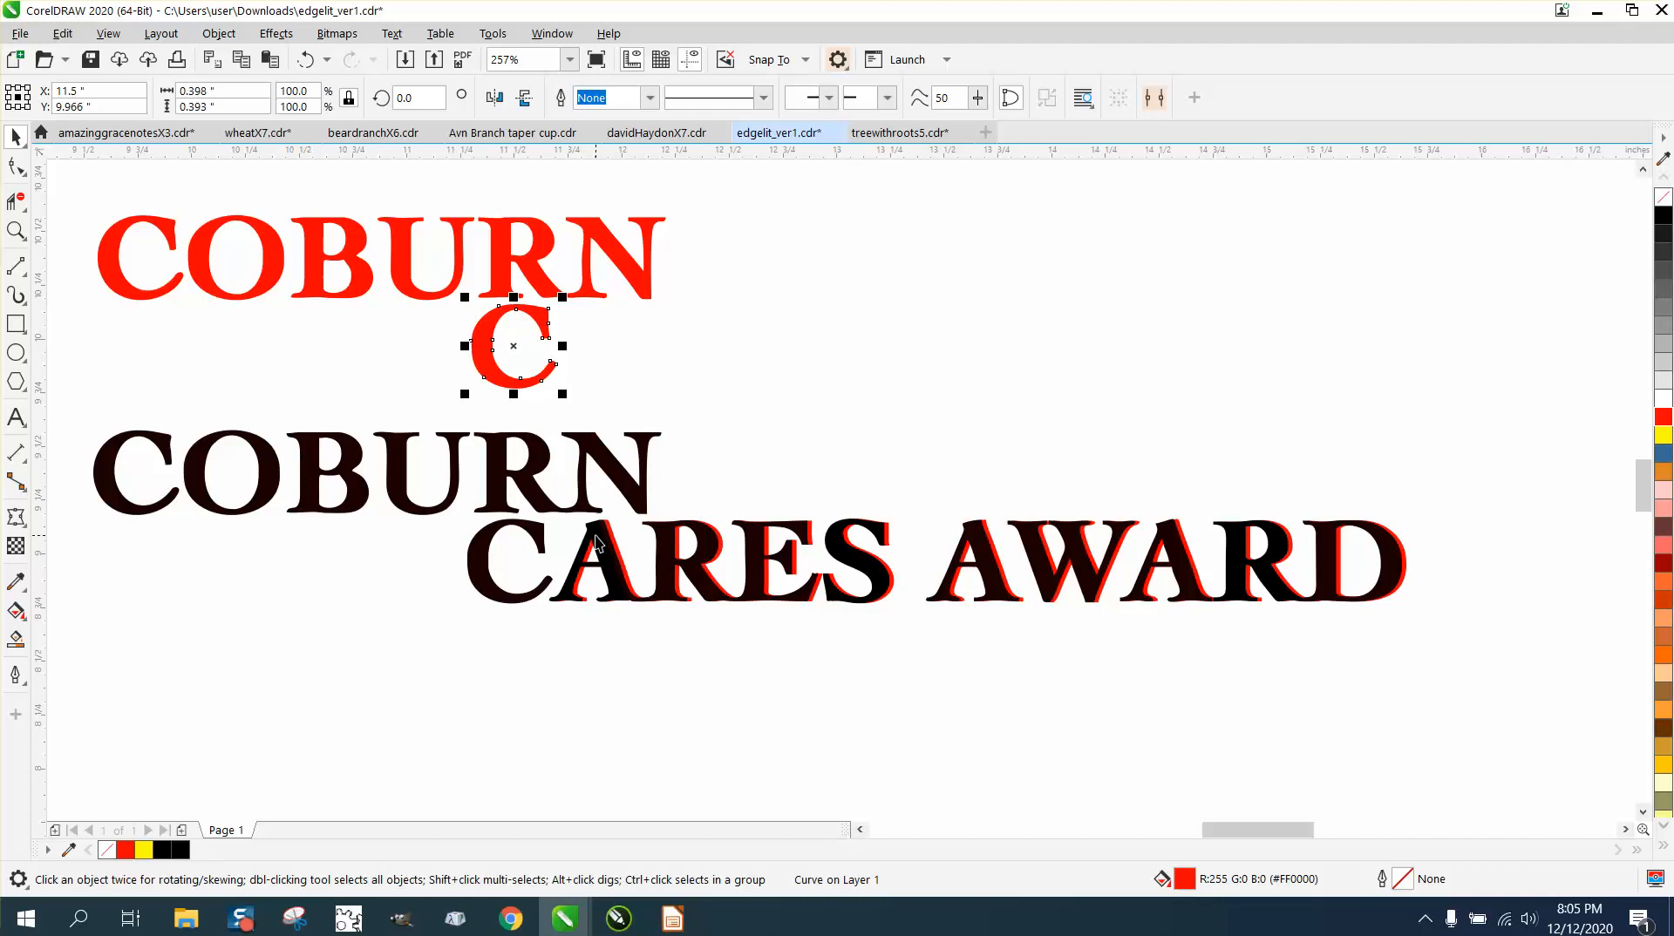
{"action": "left_click", "coordinate": [608, 533]}
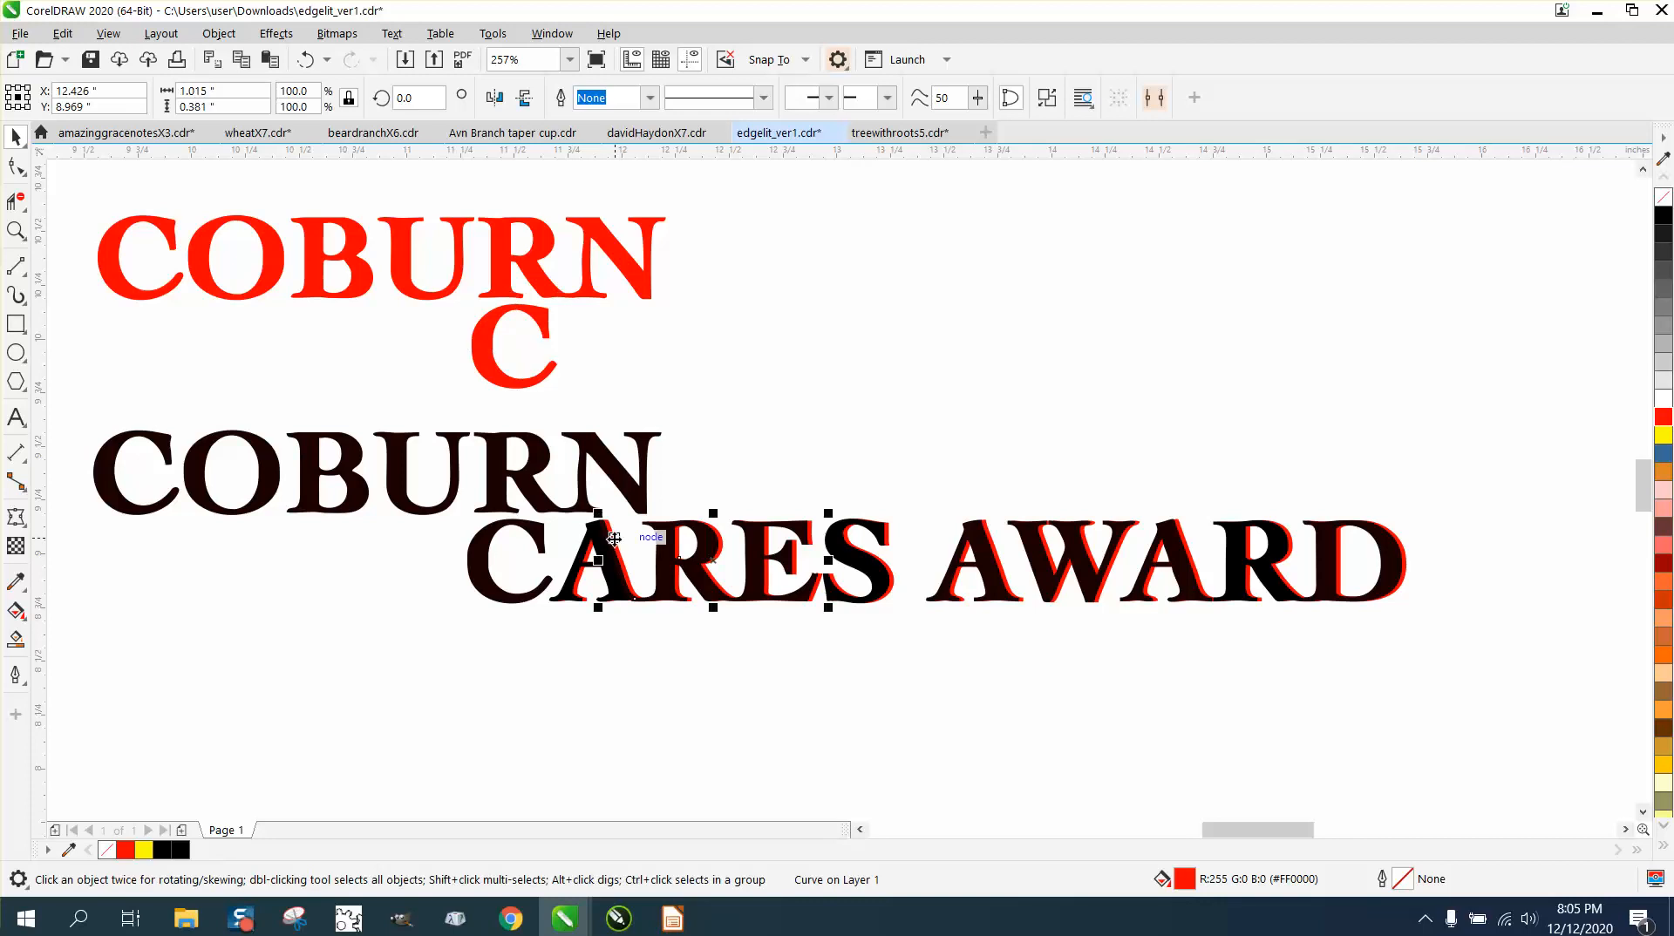
{"action": "key", "text": "Up"}
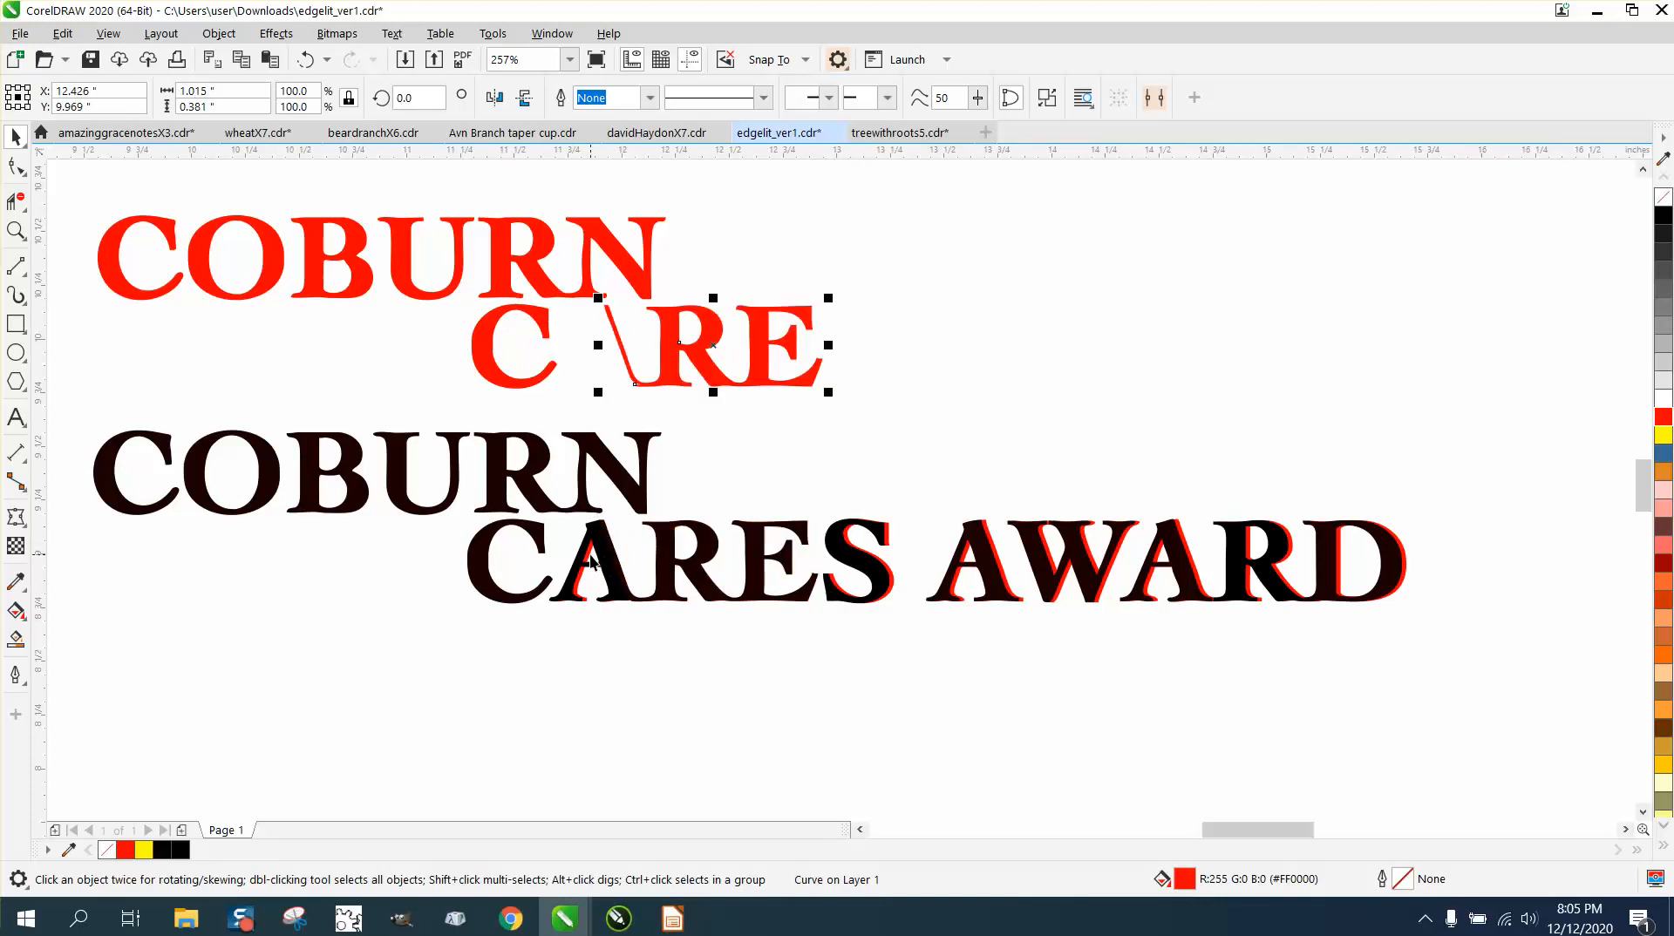
{"action": "left_click", "coordinate": [595, 563]}
{"action": "key", "text": "Up"}
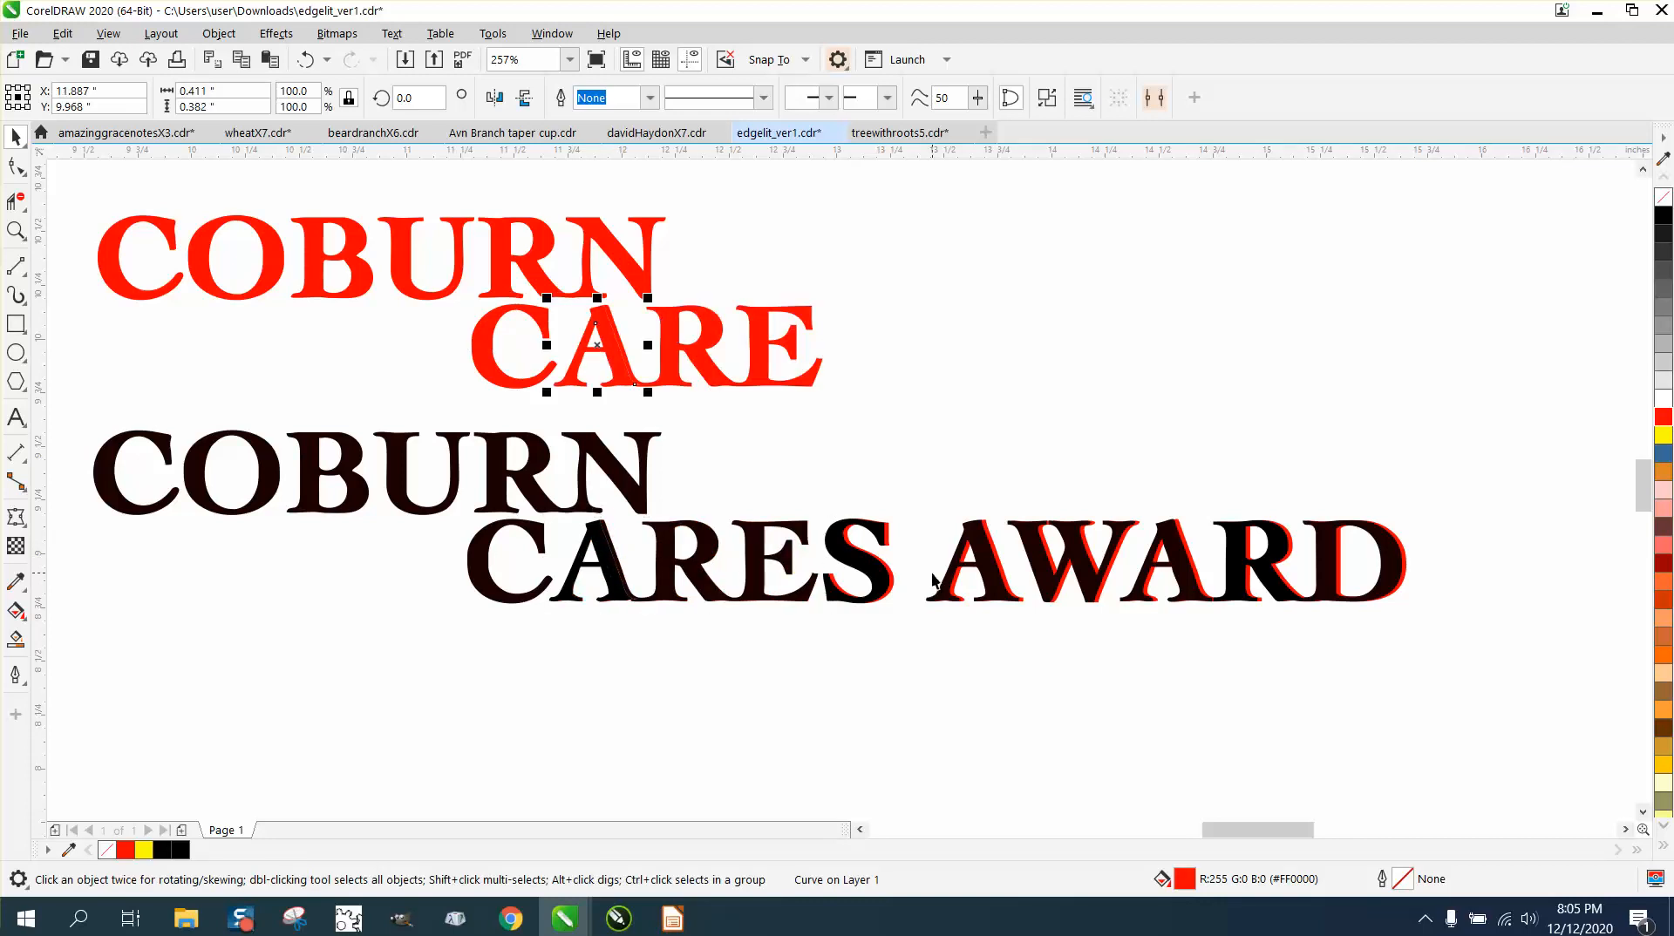
{"action": "key", "text": "Escape"}
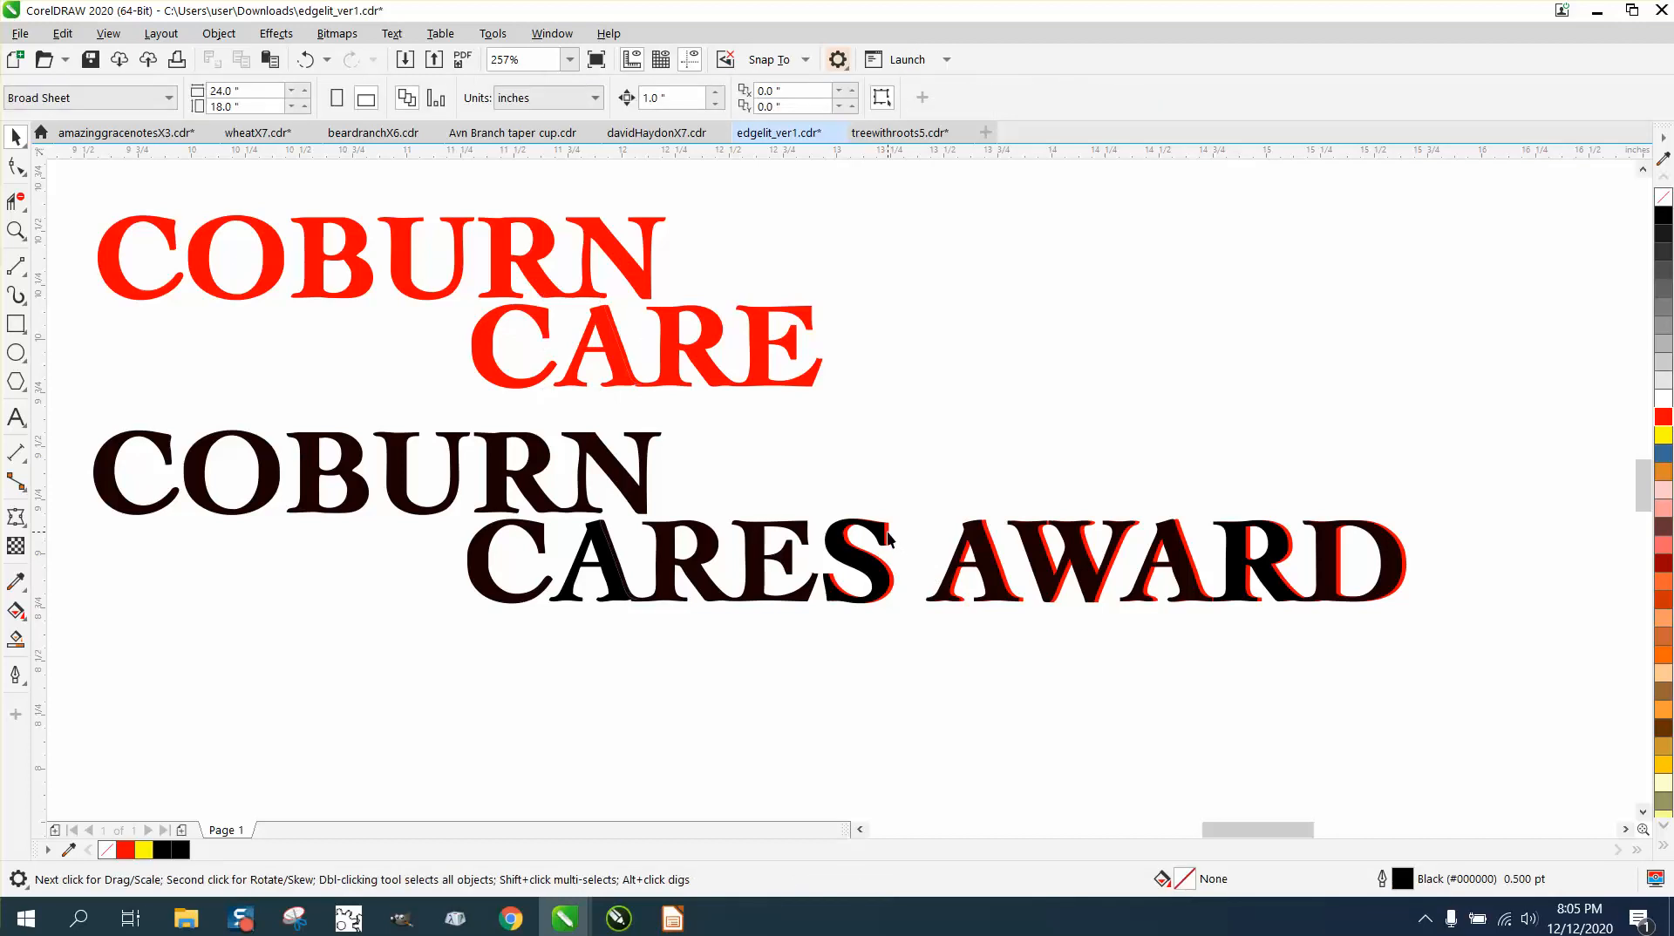
{"action": "left_click", "coordinate": [885, 531]}
{"action": "key", "text": "Up"}
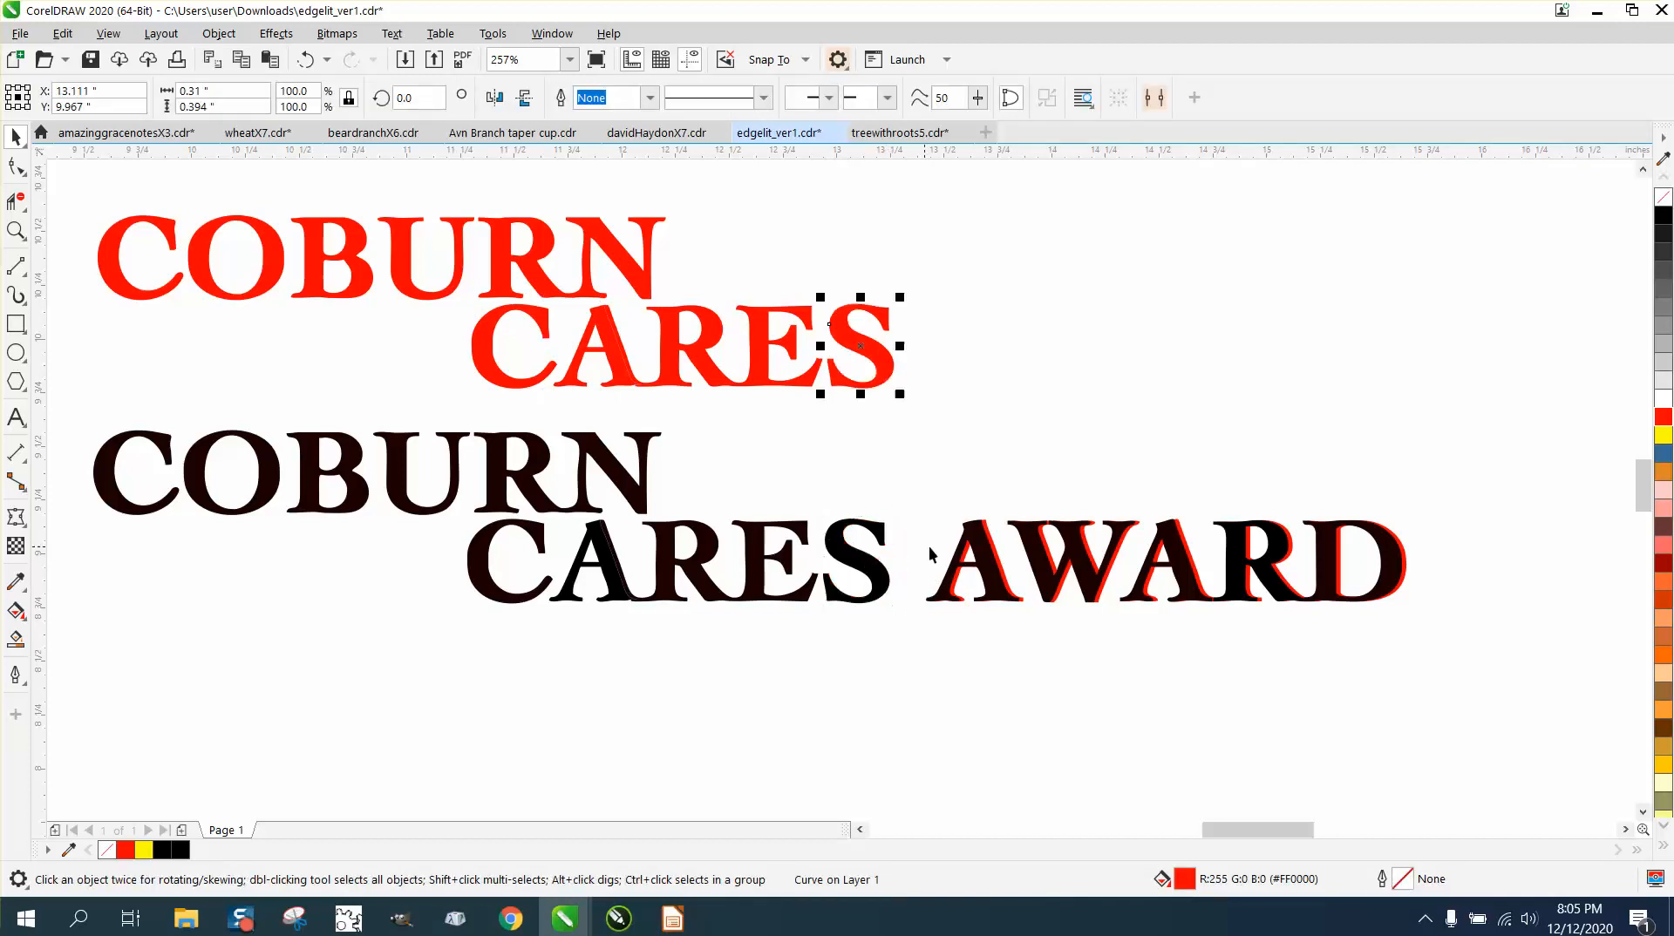
- Move the red letters of AWARD 1 inch up, in line with the separated red CARES
{"action": "left_click", "coordinate": [997, 558]}
{"action": "key", "text": "Up"}
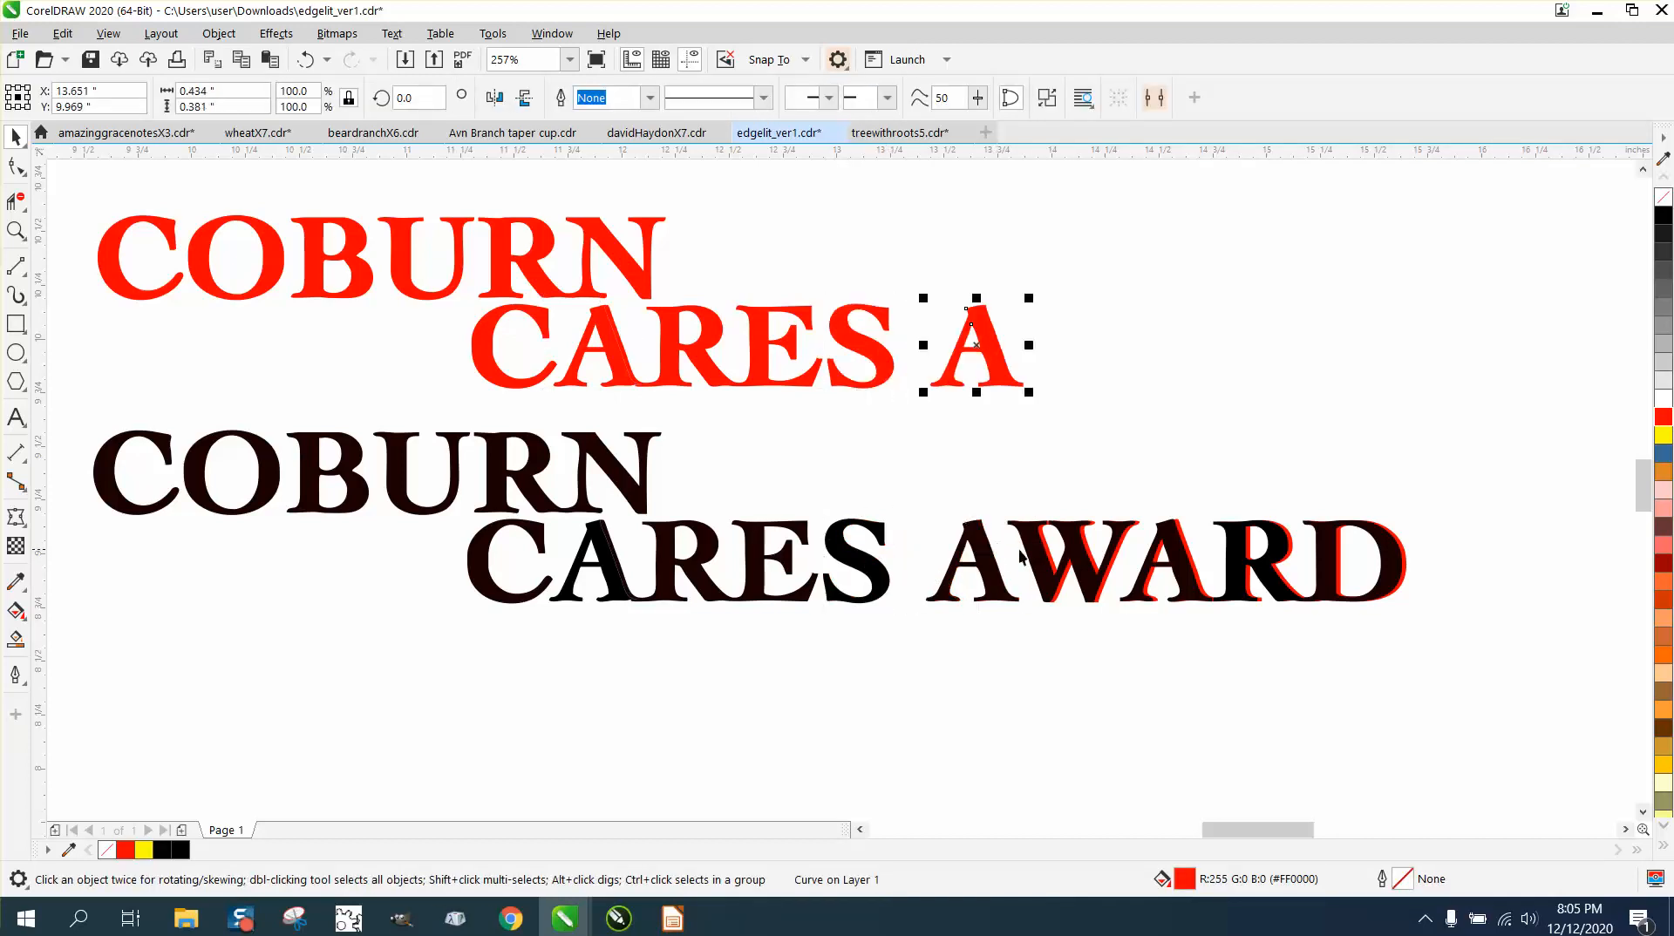
{"action": "left_click", "coordinate": [1089, 556]}
{"action": "key", "text": "Up"}
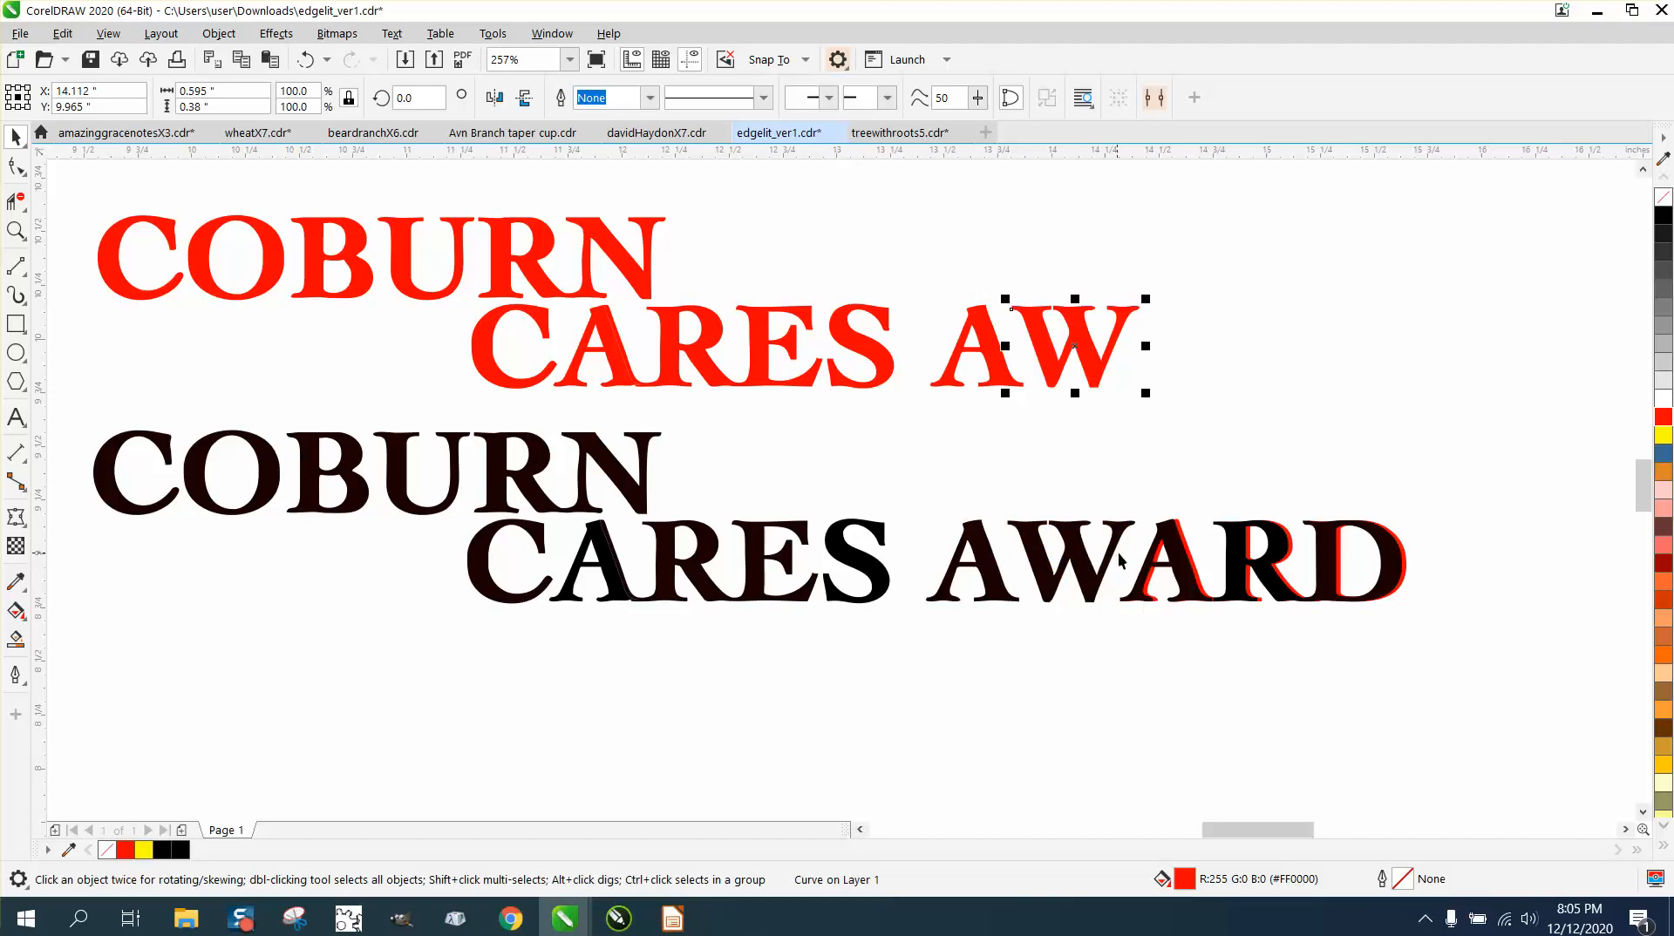
{"action": "left_click", "coordinate": [1192, 565]}
{"action": "key", "text": "Up"}
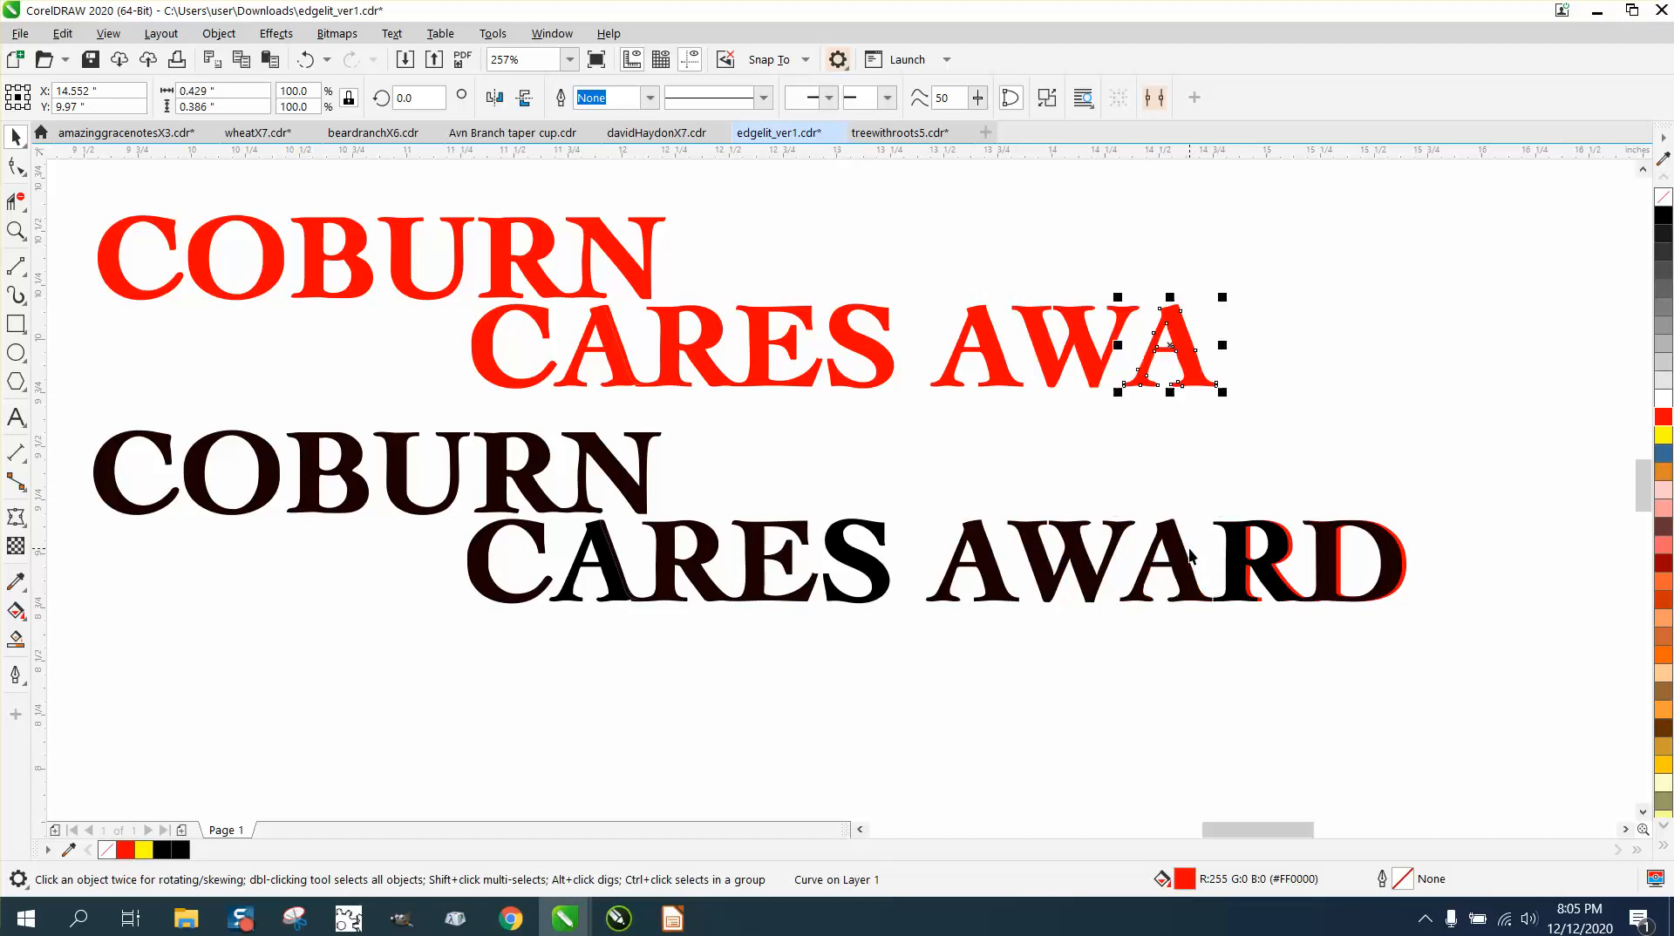
{"action": "left_click", "coordinate": [1289, 542]}
{"action": "key", "text": "Up"}
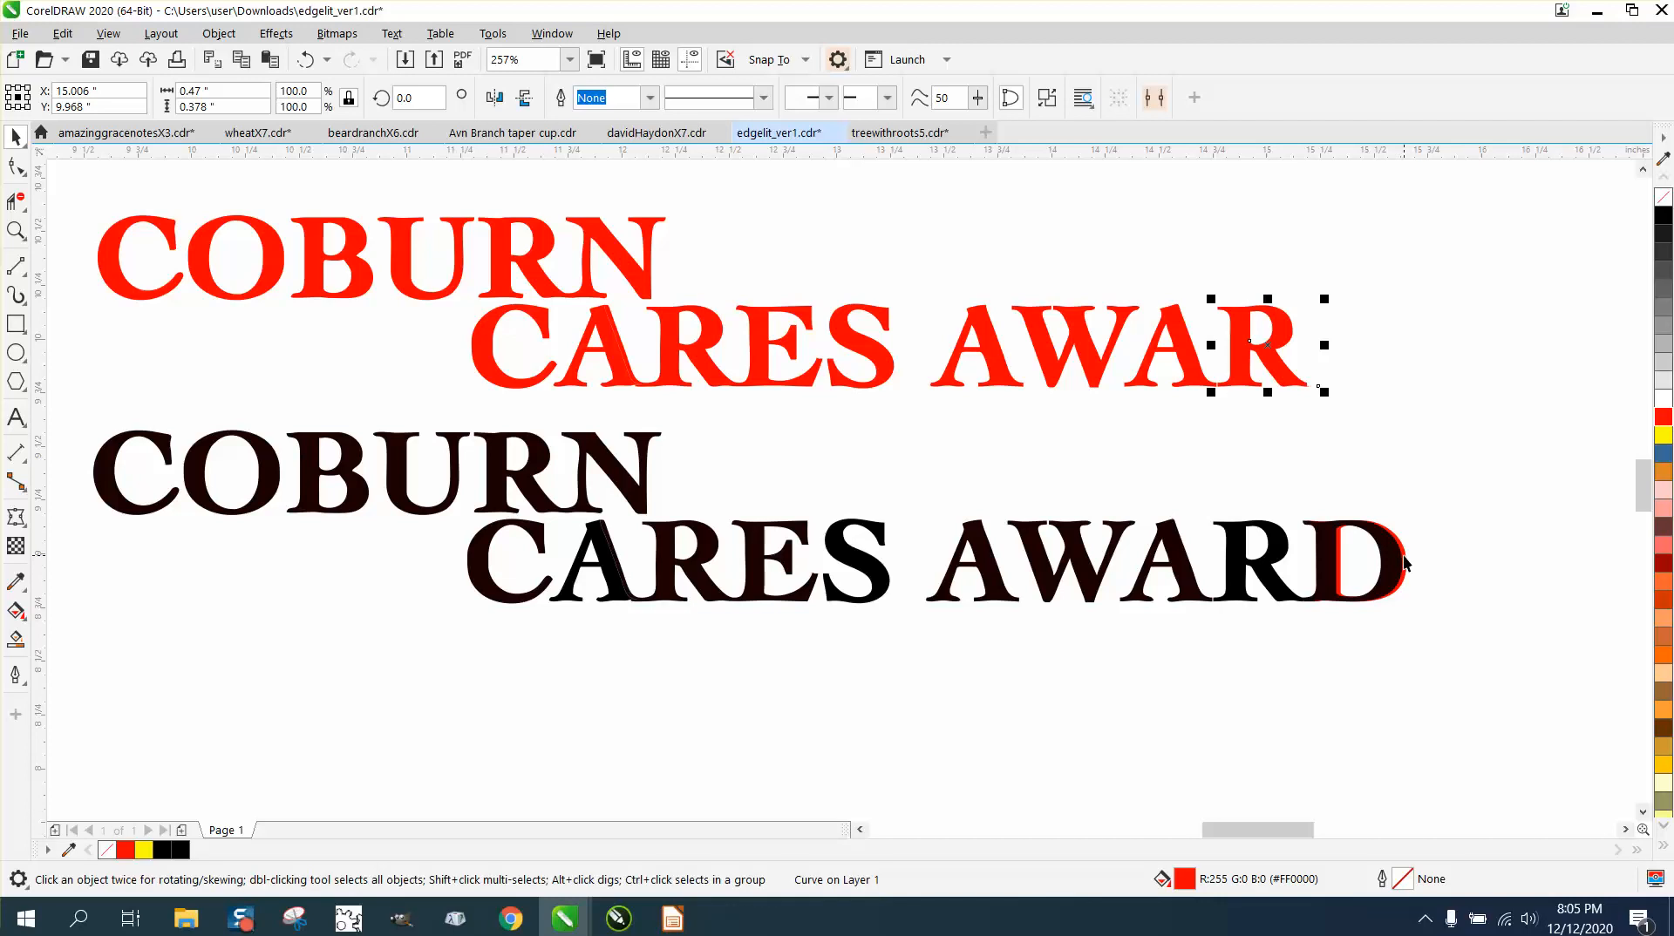
{"action": "left_click", "coordinate": [1404, 563]}
{"action": "key", "text": "Up"}
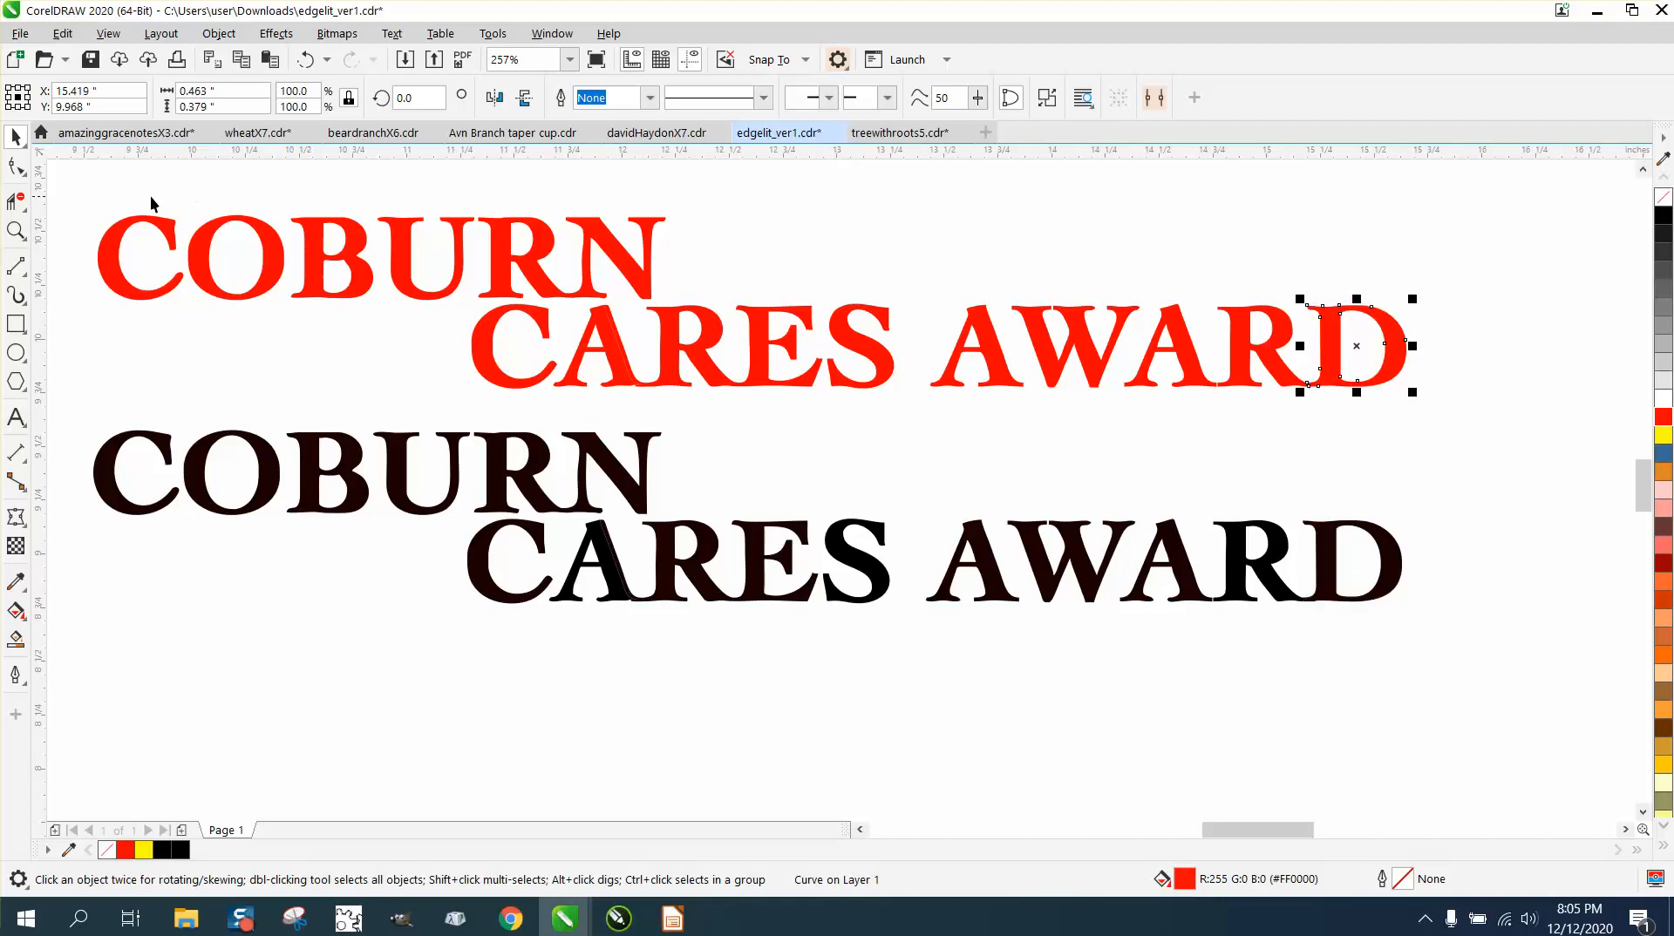
- Remove the fill from all the separated red lettering and give it a red outline
{"action": "left_click_drag", "start_coordinate": [78, 196], "coordinate": [1439, 471]}
{"action": "left_click", "coordinate": [1664, 197]}
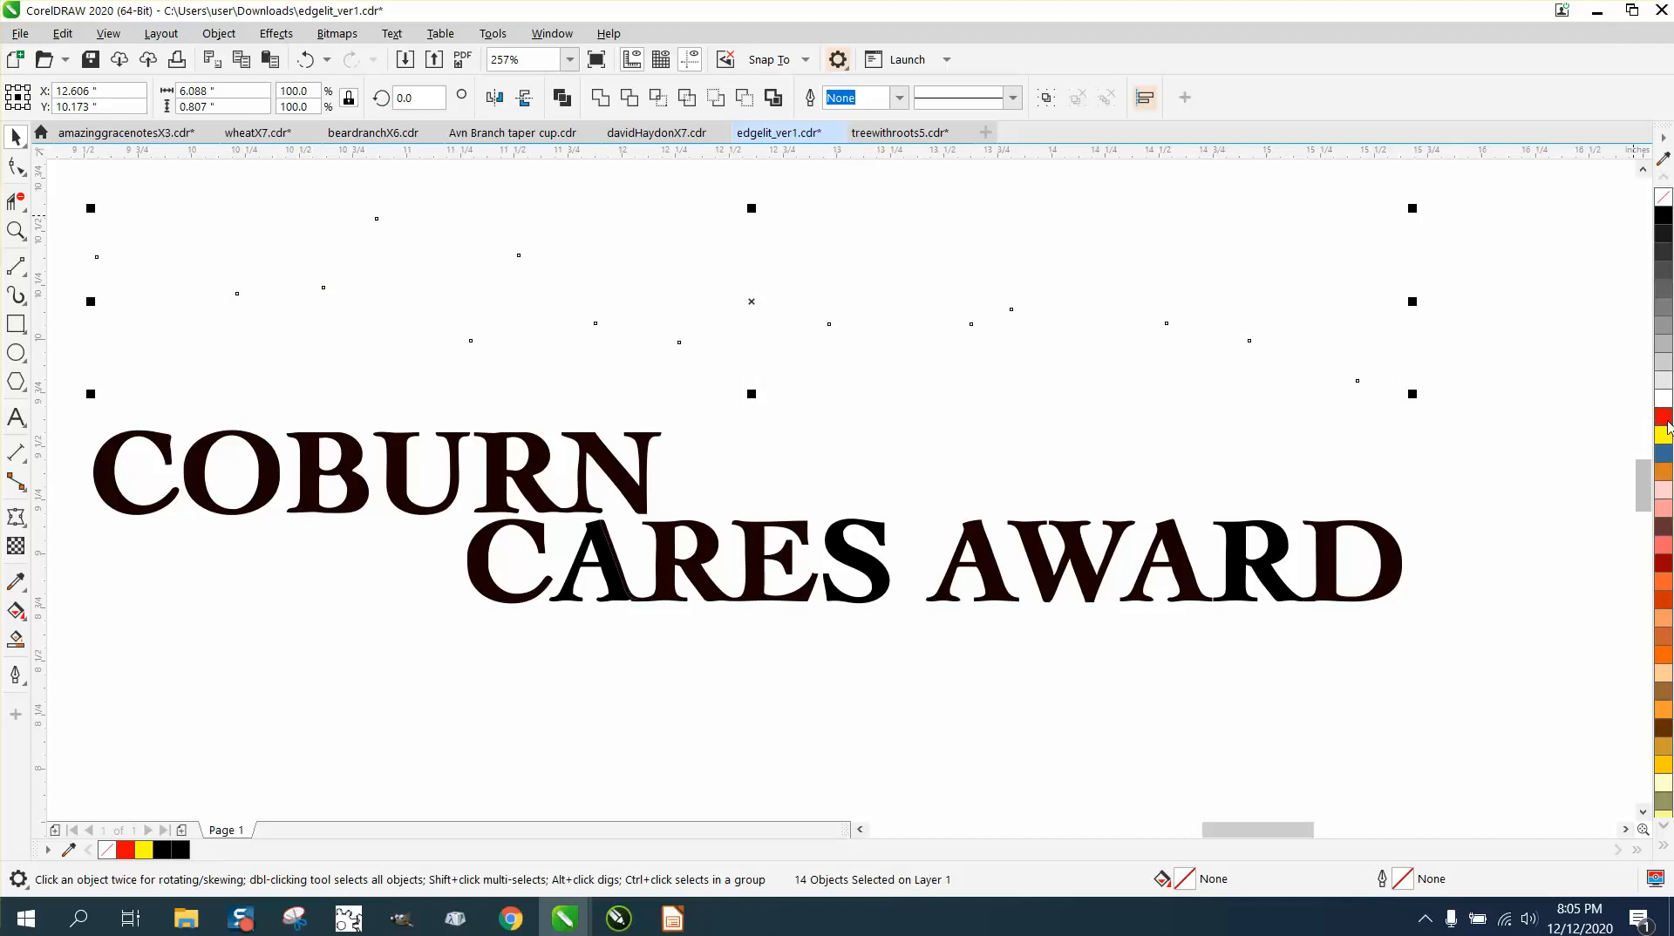
{"action": "right_click", "coordinate": [1669, 420]}
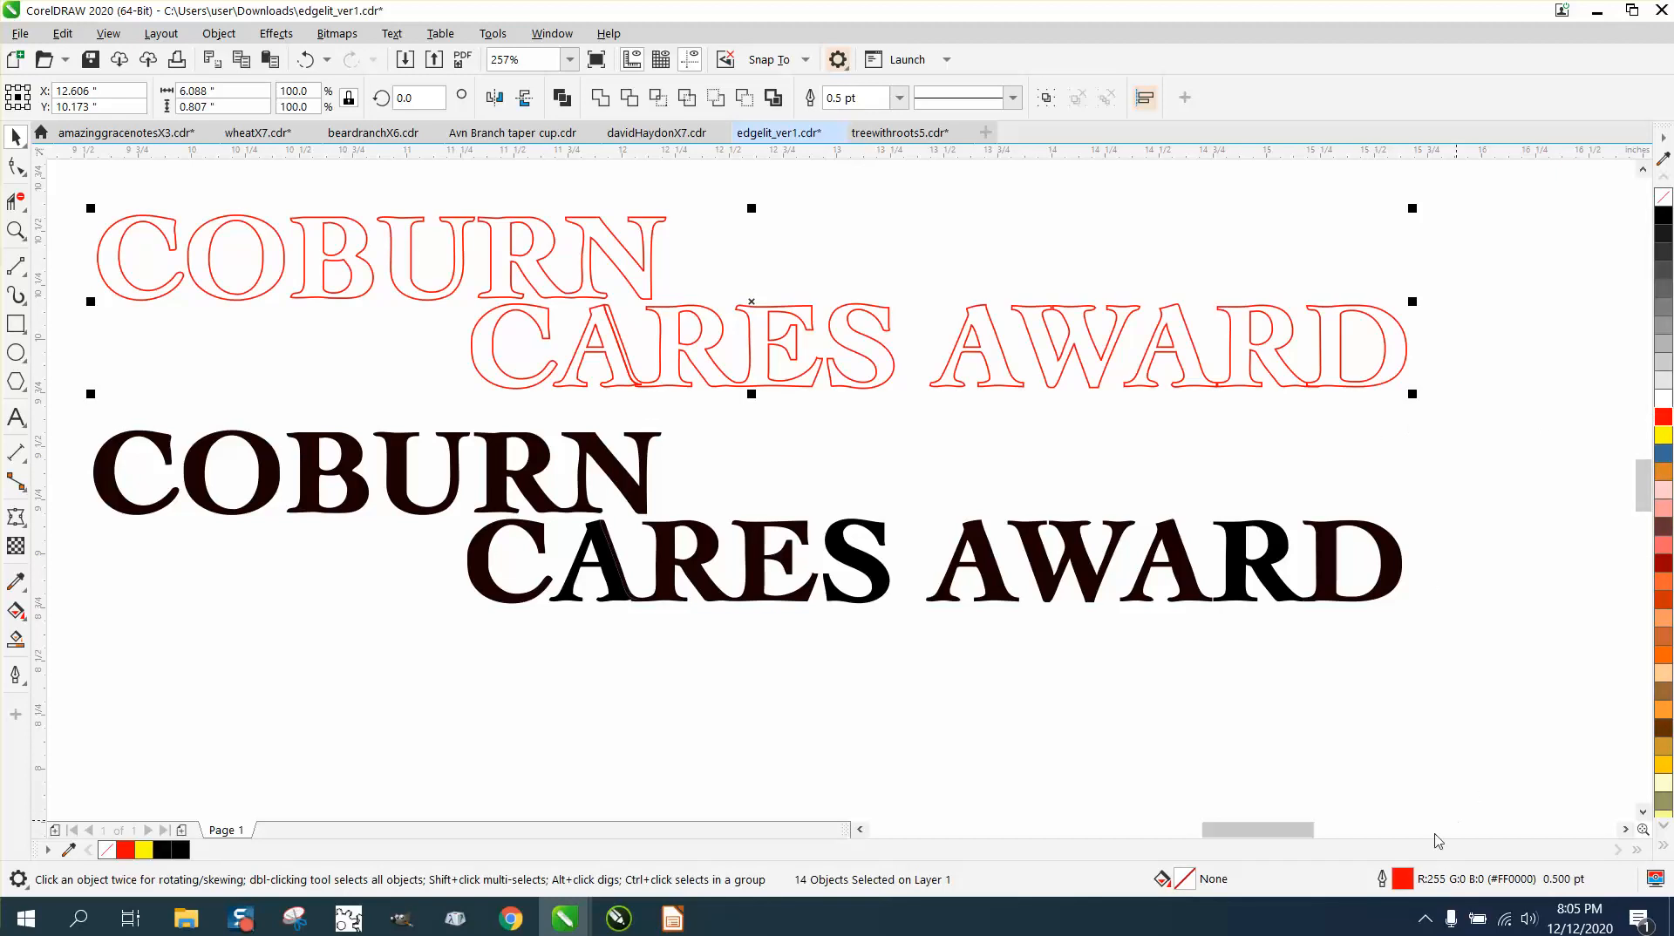
- Set the red lettering's outline width to Hairline and move the outlined letters 1 inch down over the black lettering
{"action": "double_click", "coordinate": [1400, 877]}
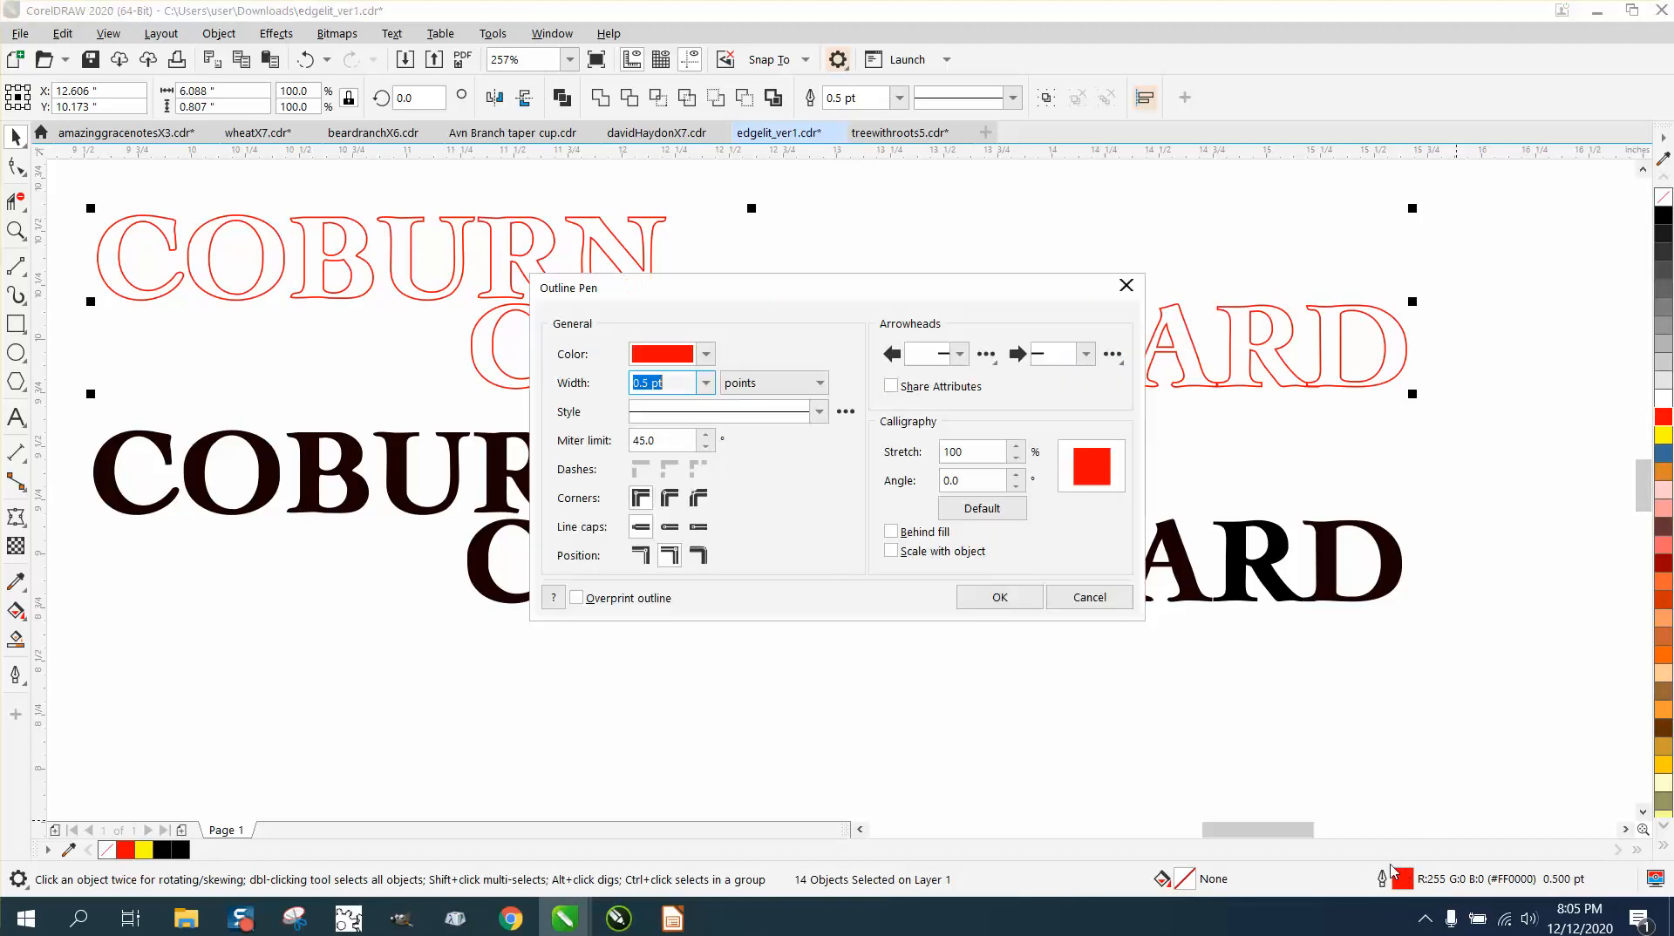
{"action": "left_click", "coordinate": [710, 391]}
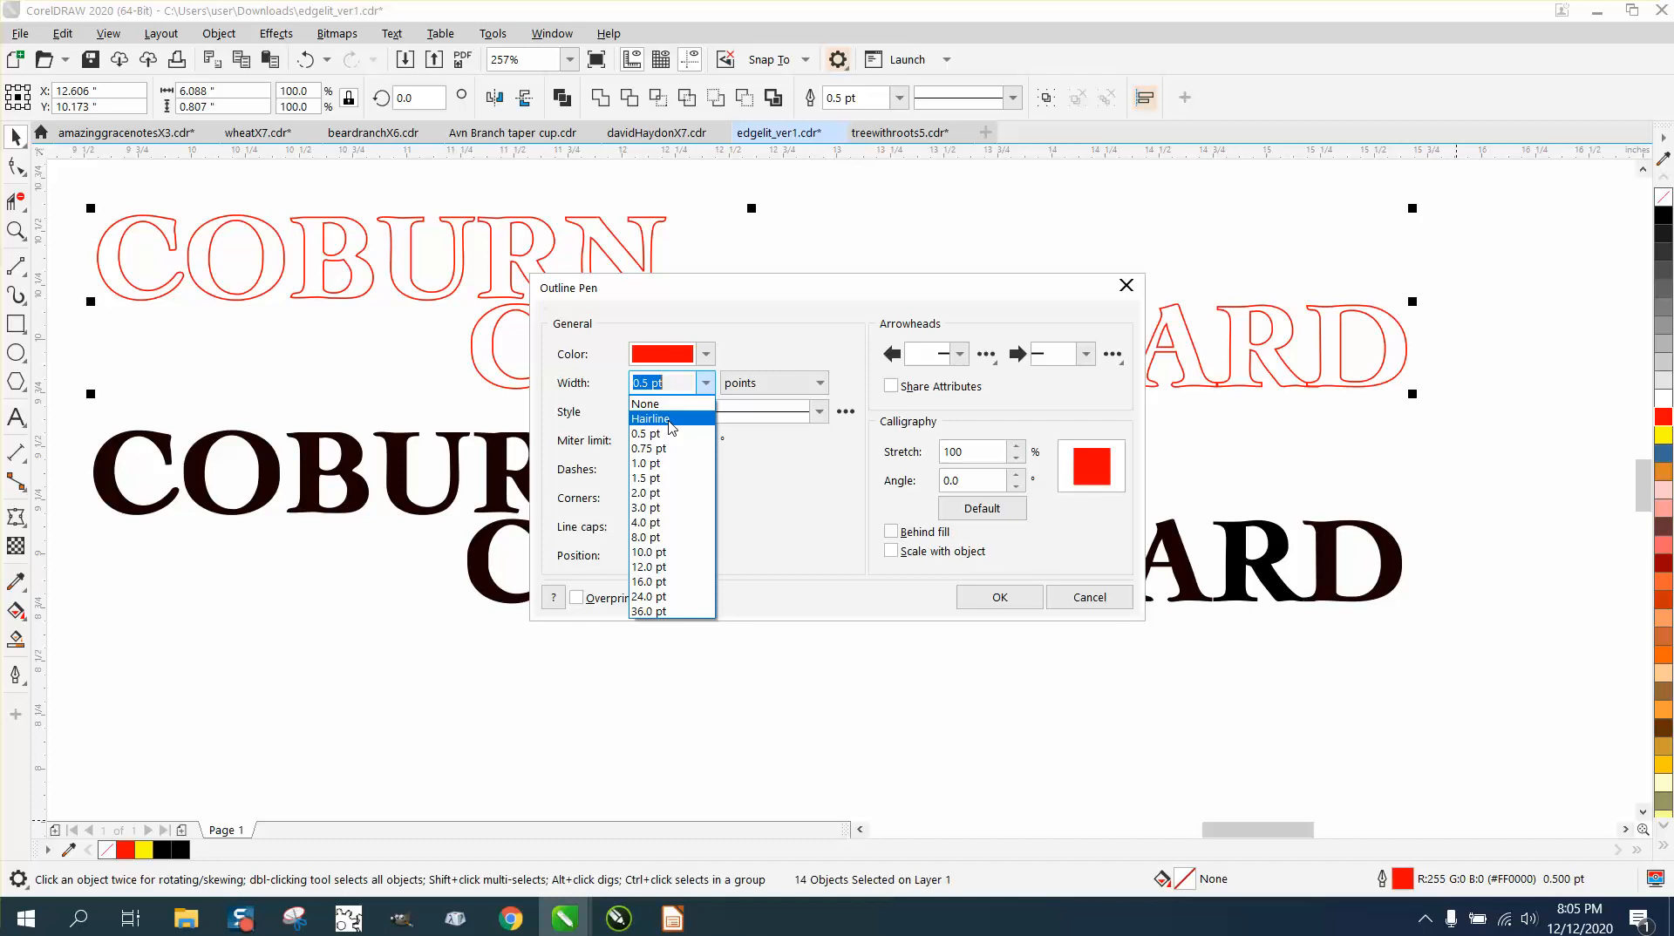
{"action": "left_click", "coordinate": [670, 426]}
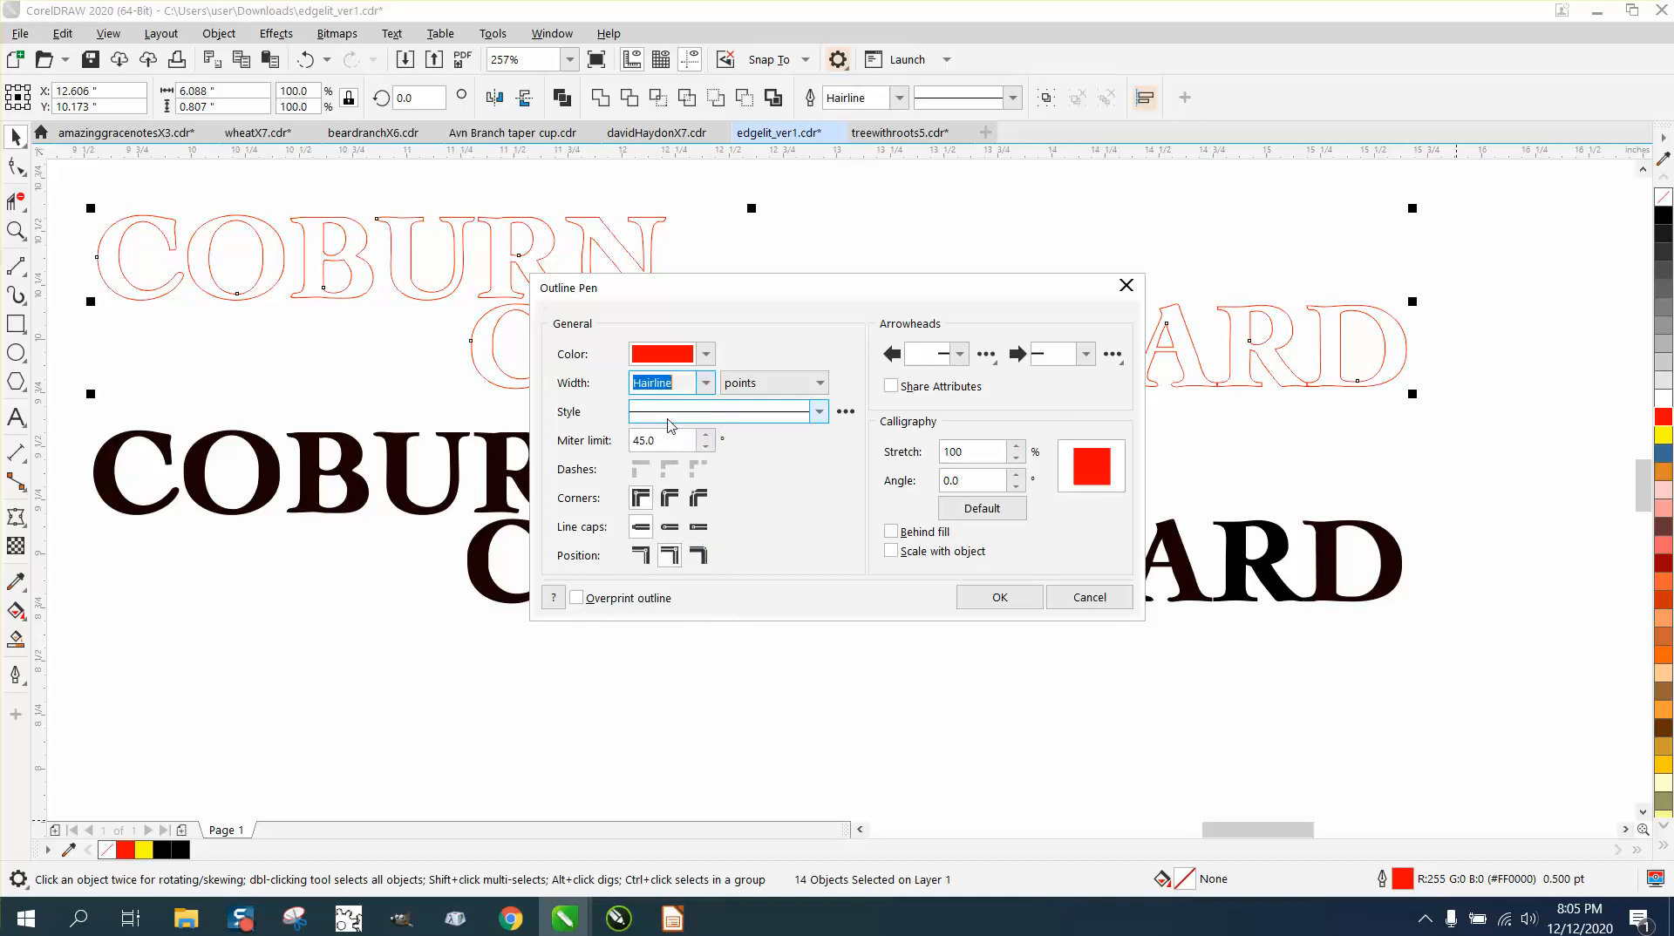
{"action": "left_click", "coordinate": [1000, 597]}
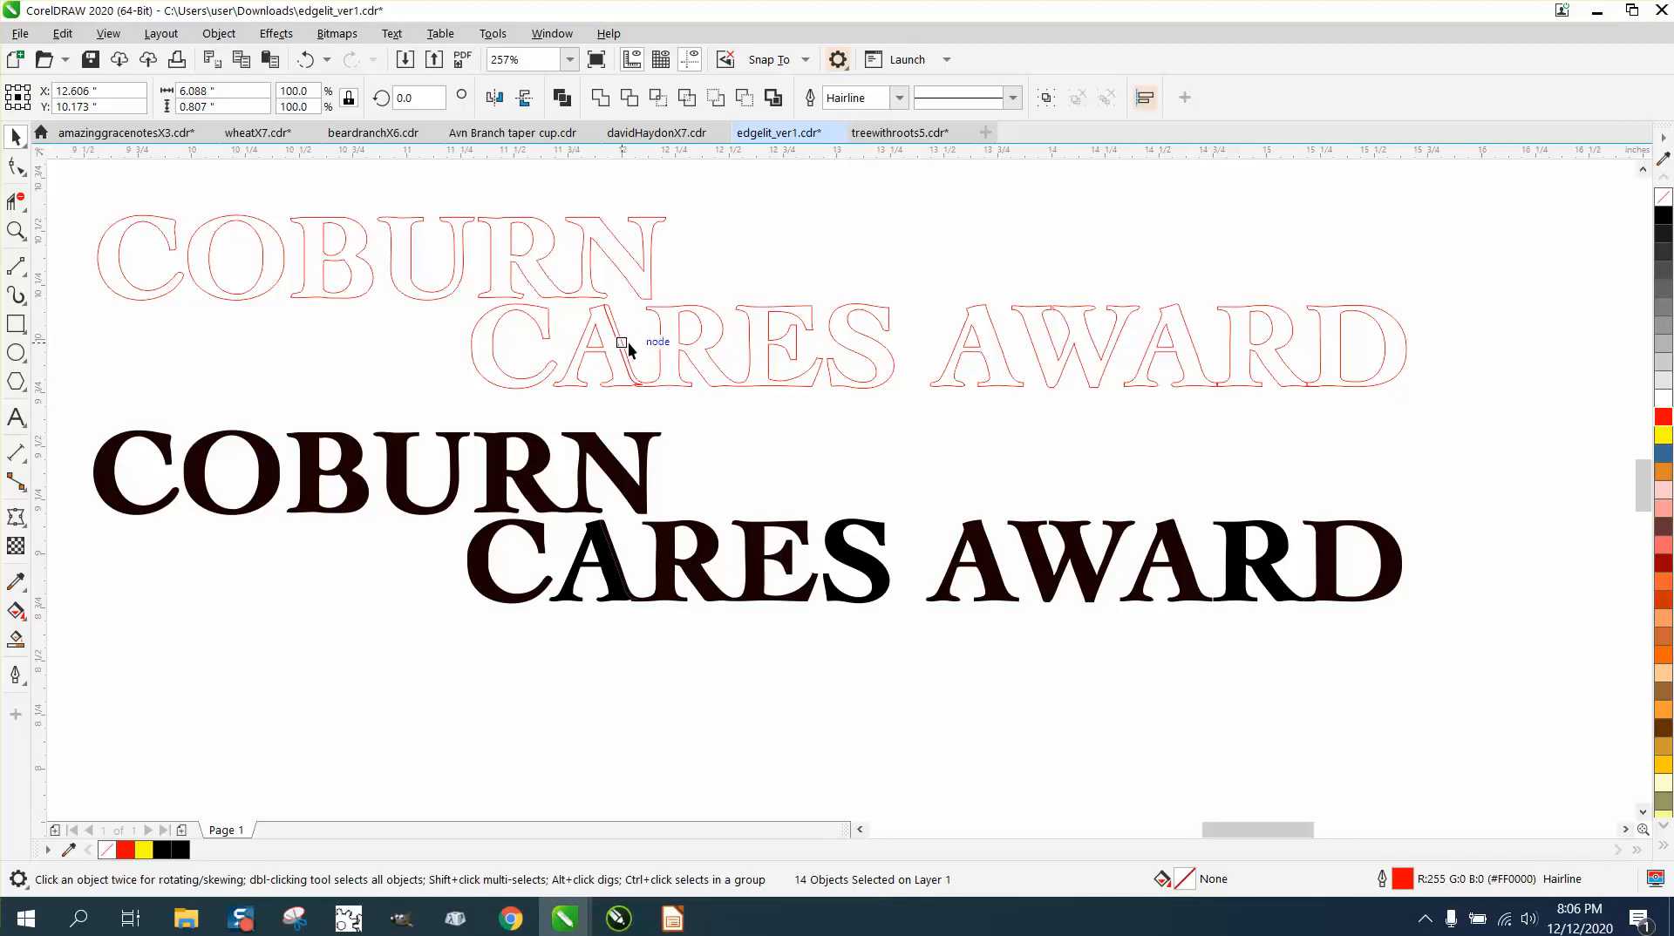
{"action": "left_click_drag", "start_coordinate": [76, 201], "coordinate": [1442, 452]}
{"action": "key", "text": "Down"}
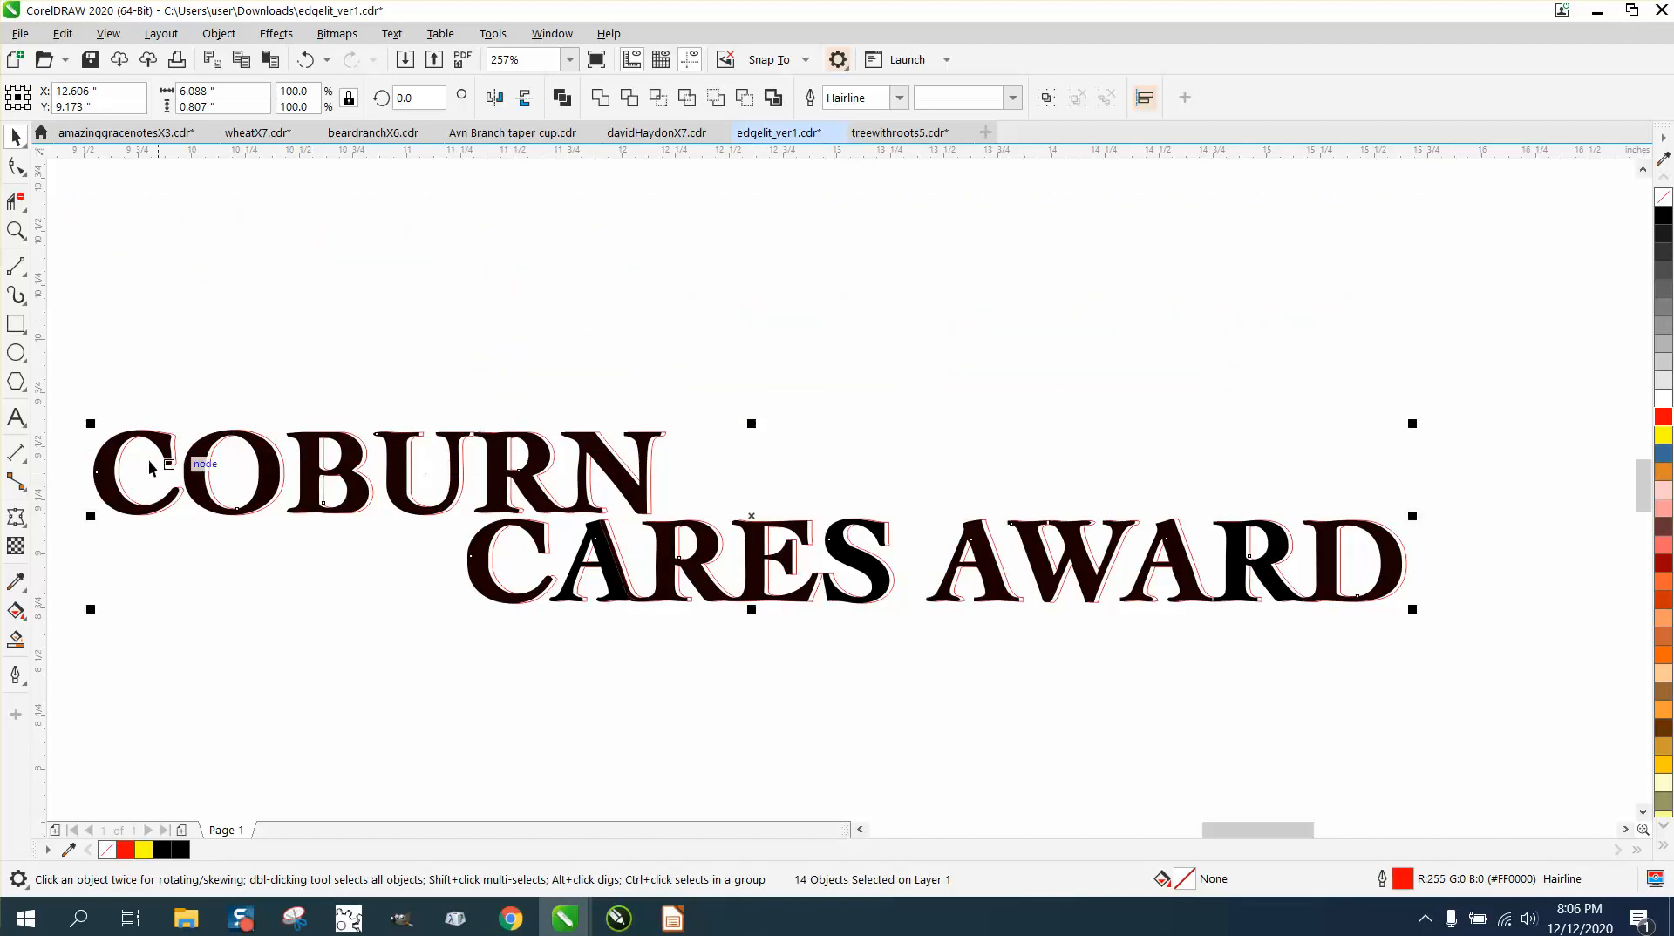
- Smart Fill the exposed shadow slivers of the C and O of COBURN in red, moving each filled piece 1 inch up
{"action": "left_click", "coordinate": [19, 644]}
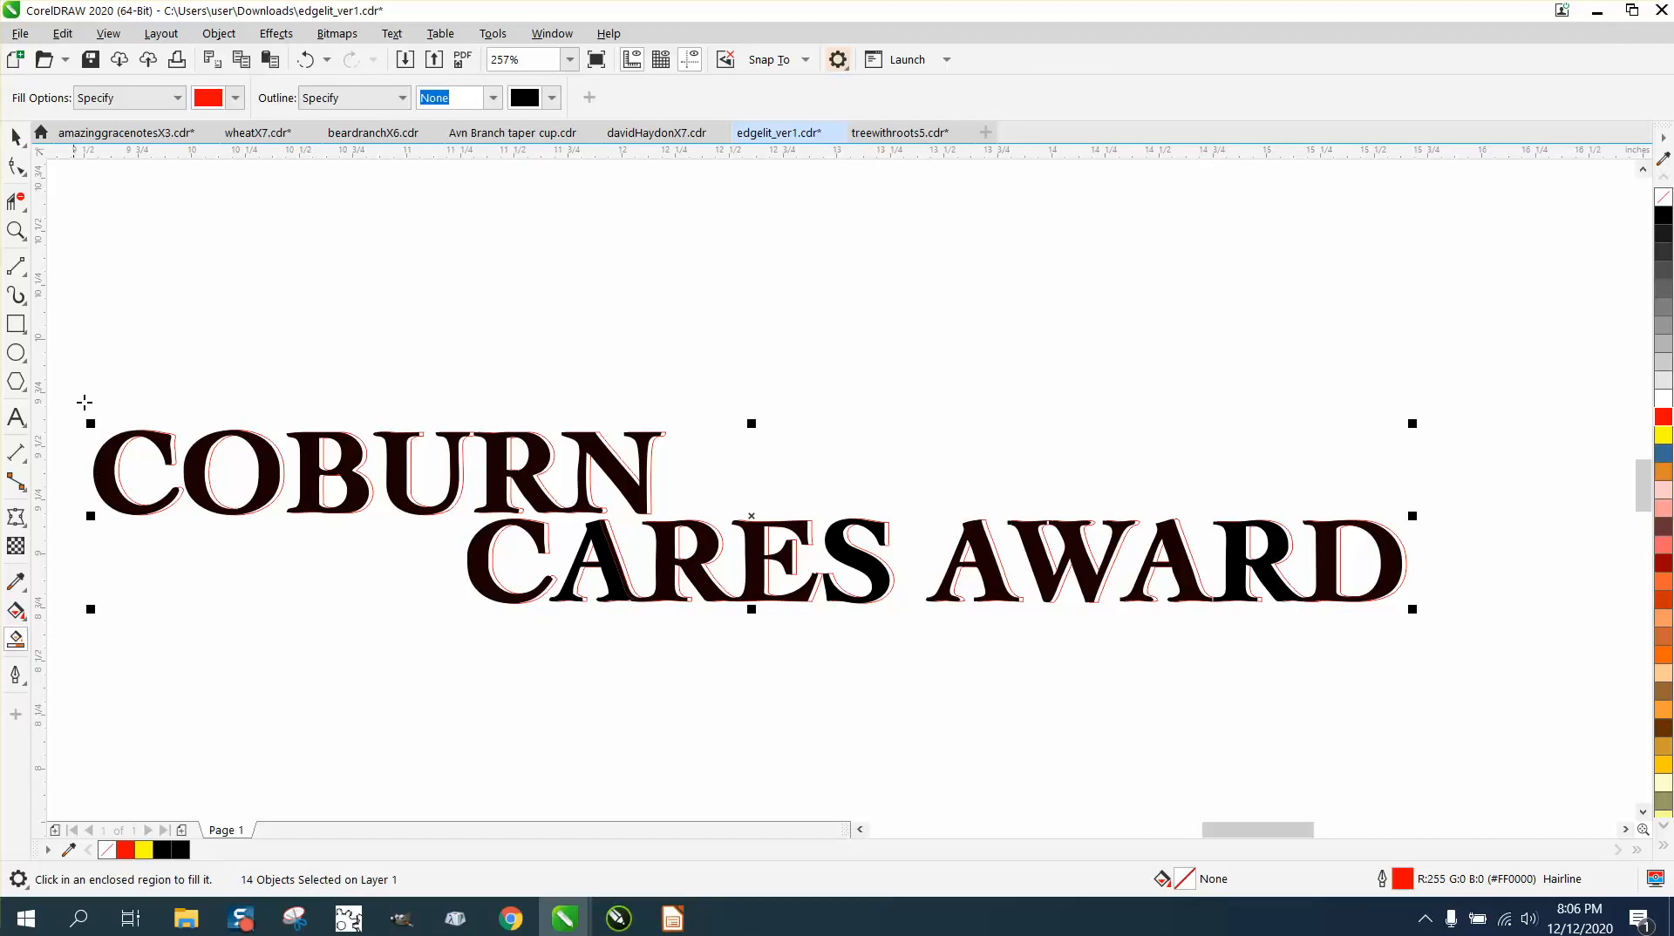
{"action": "left_click", "coordinate": [16, 231]}
{"action": "left_click", "coordinate": [94, 438]}
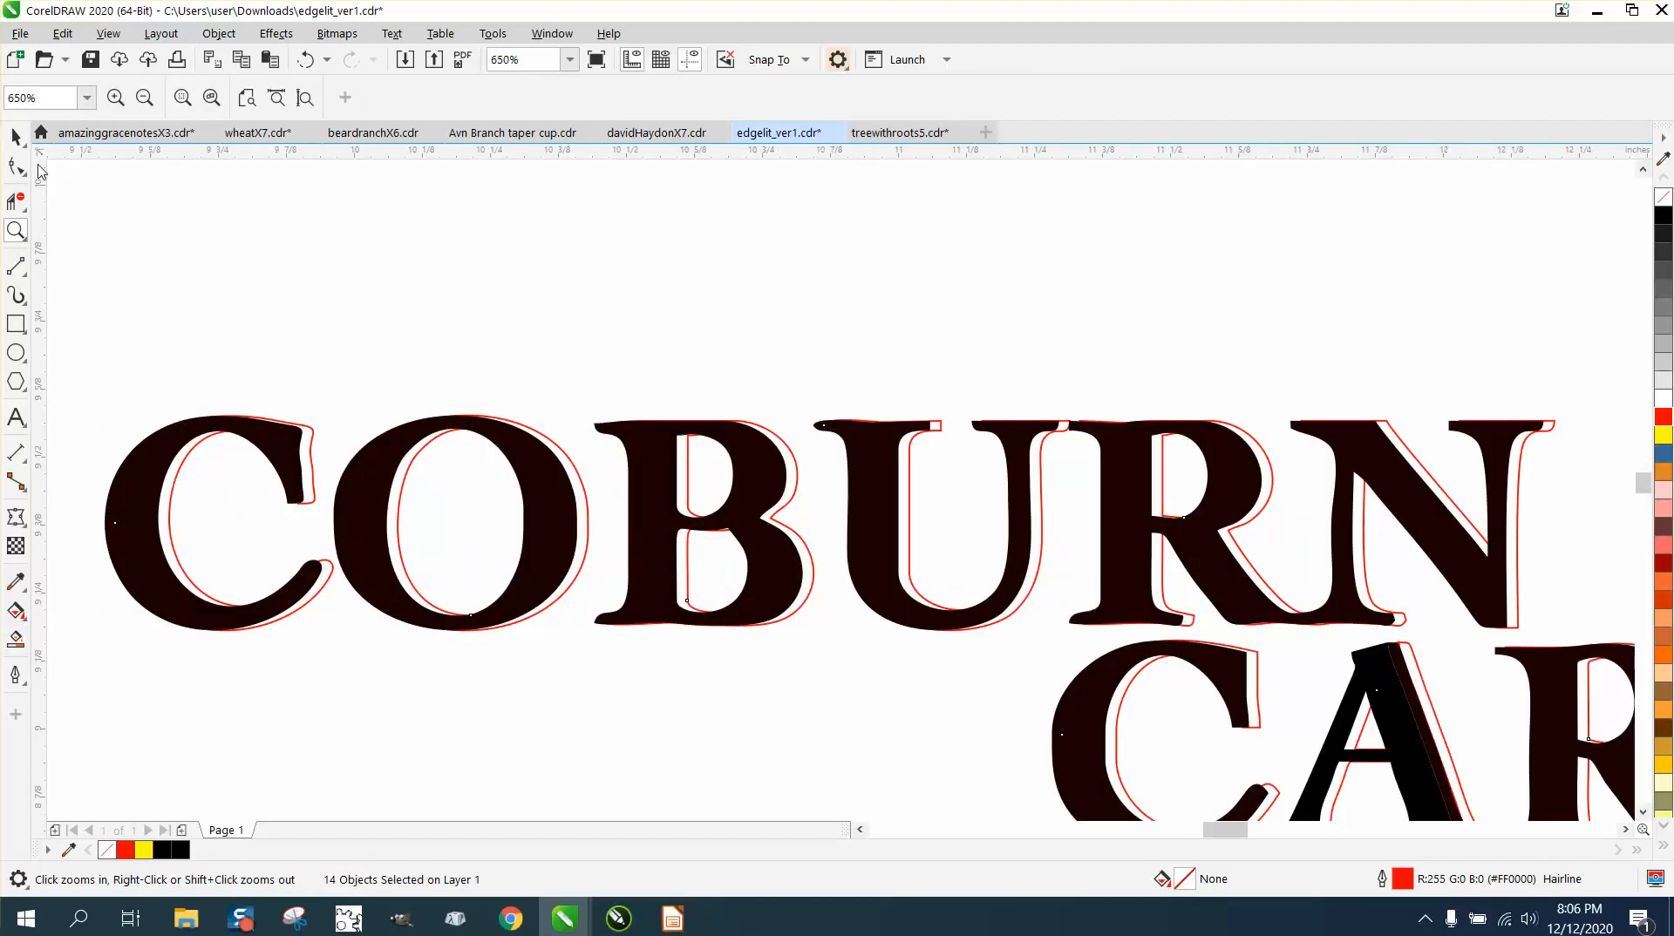
{"action": "left_click", "coordinate": [18, 140]}
{"action": "left_click", "coordinate": [14, 639]}
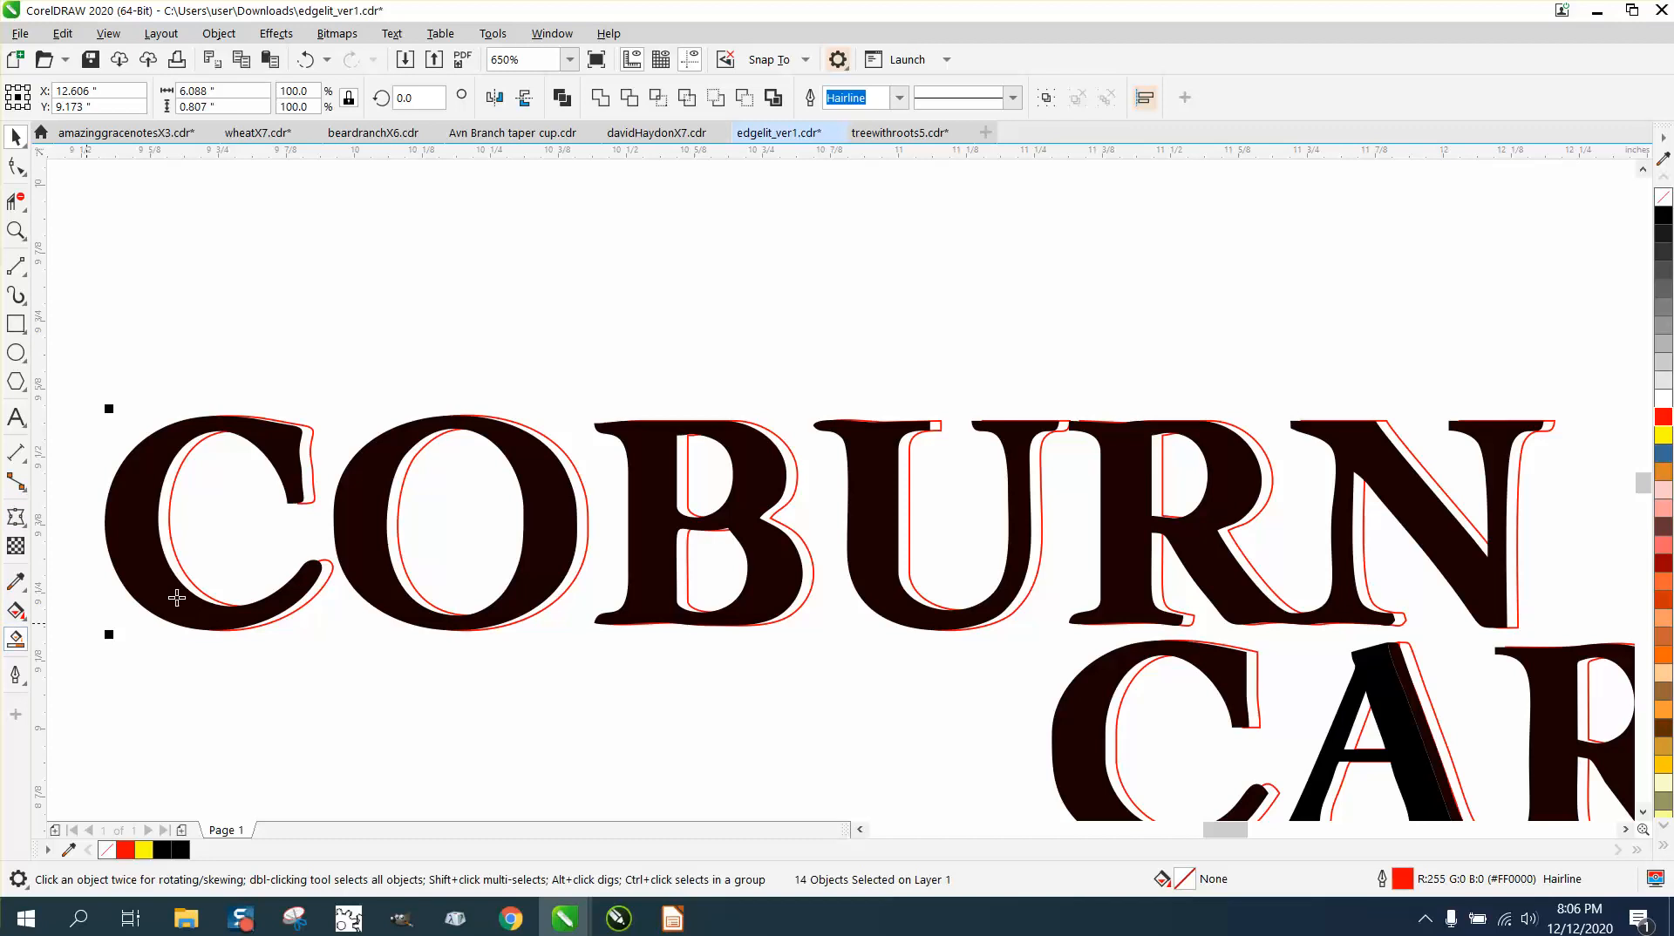
{"action": "left_click", "coordinate": [308, 457]}
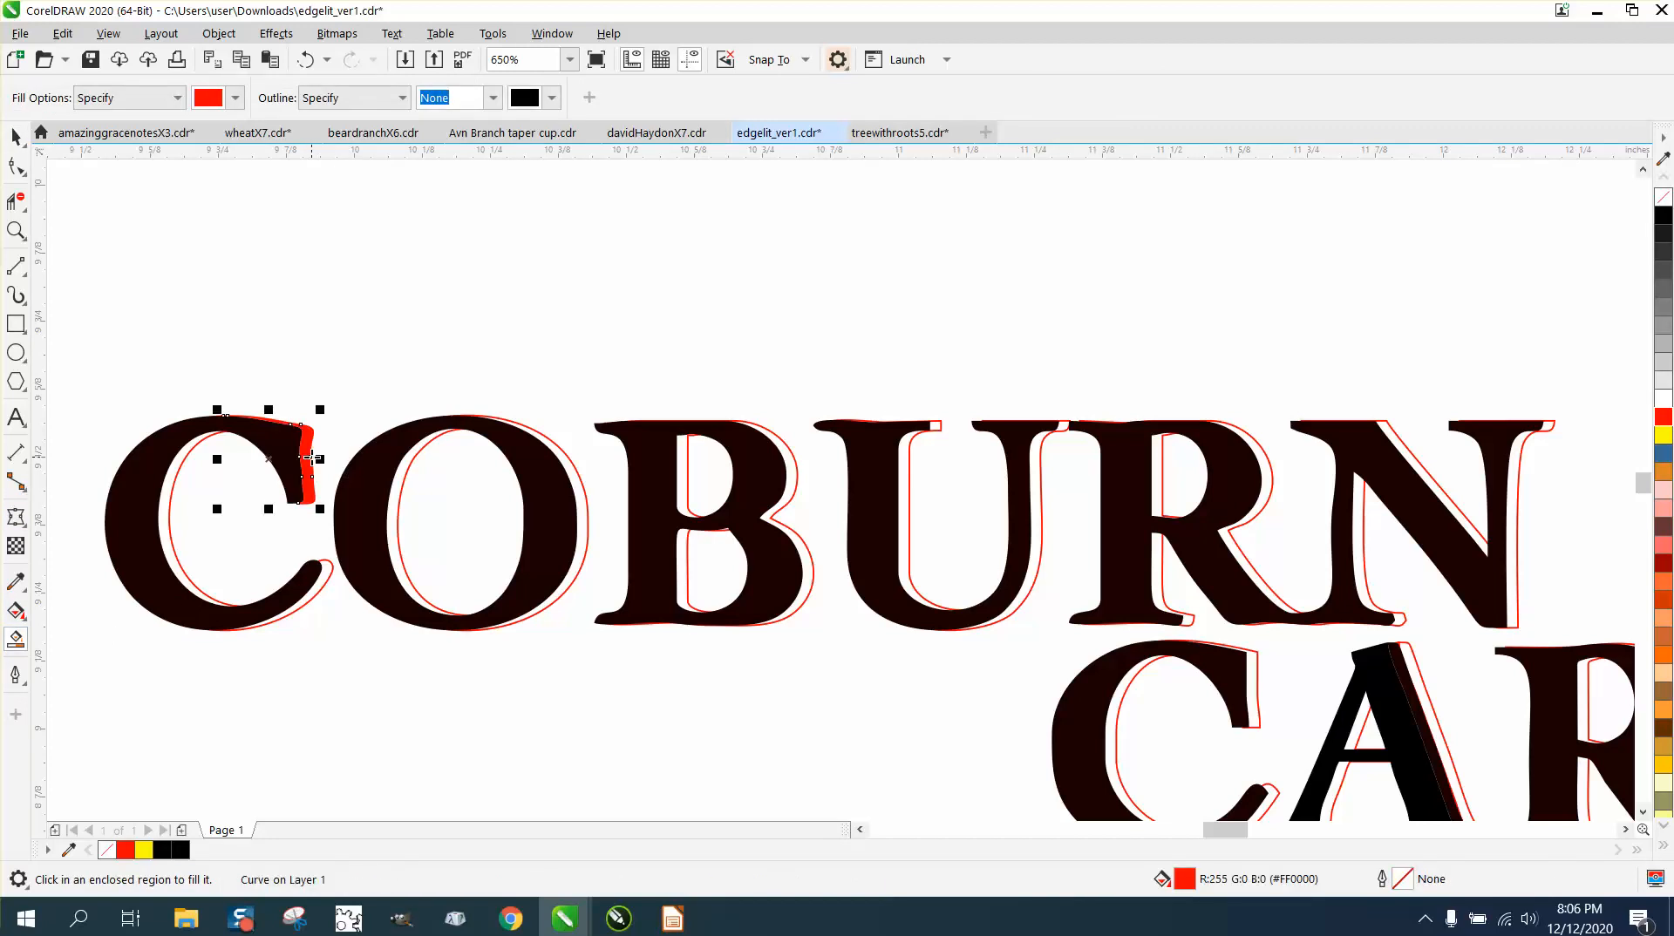
{"action": "left_click", "coordinate": [327, 572]}
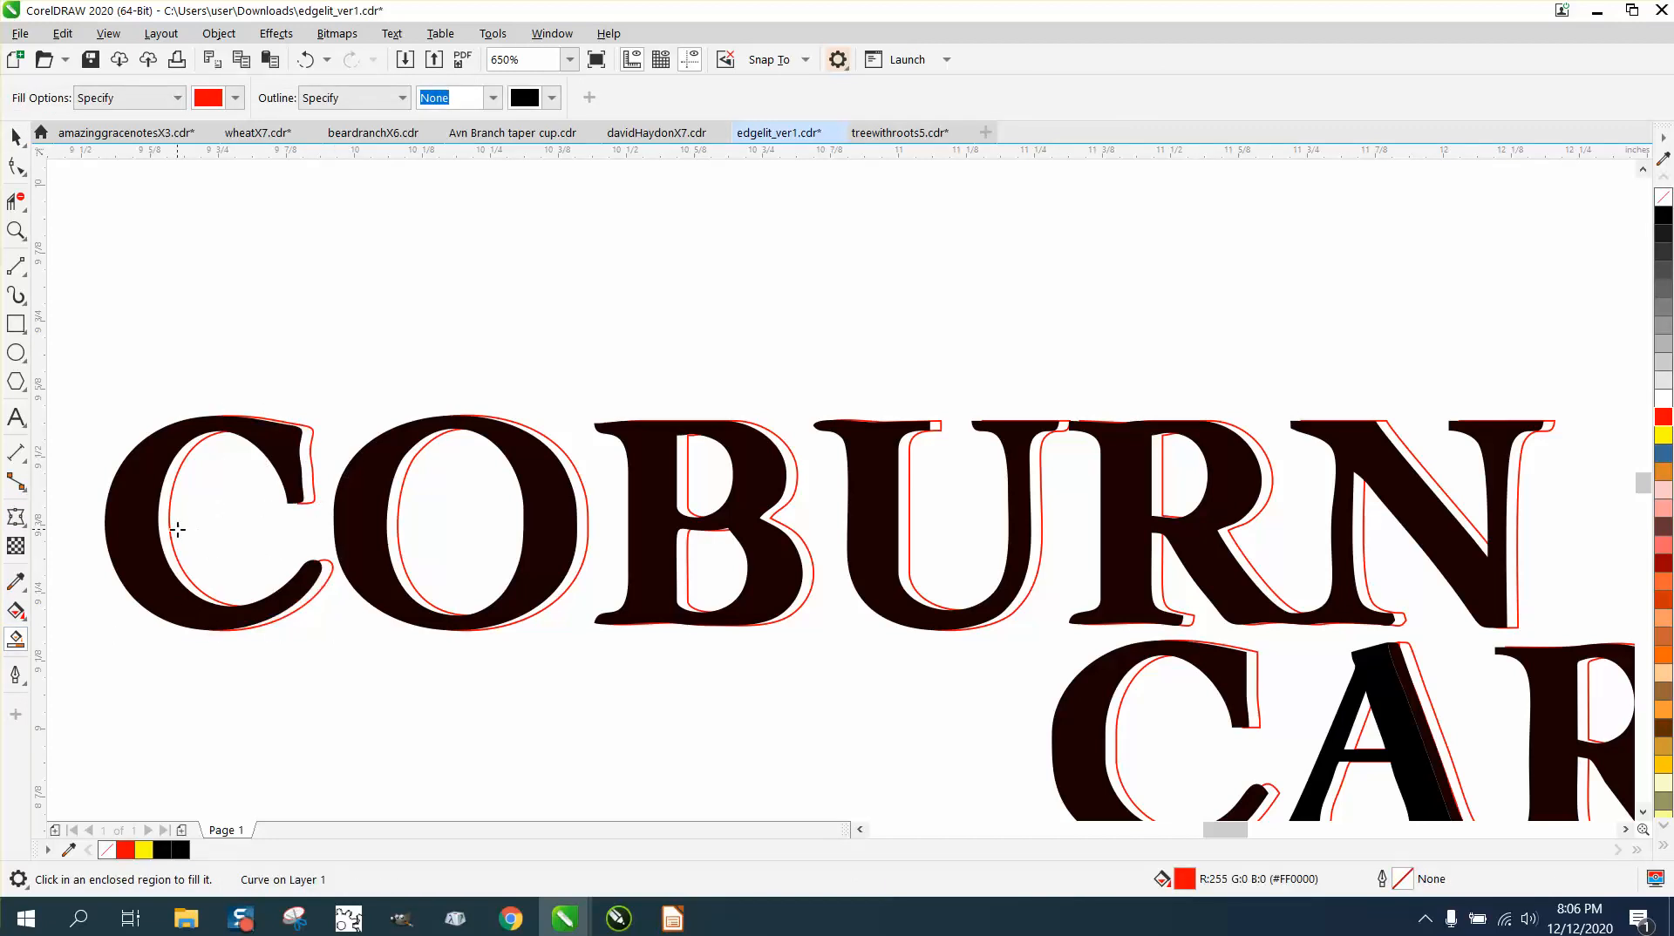
{"action": "left_click", "coordinate": [392, 496]}
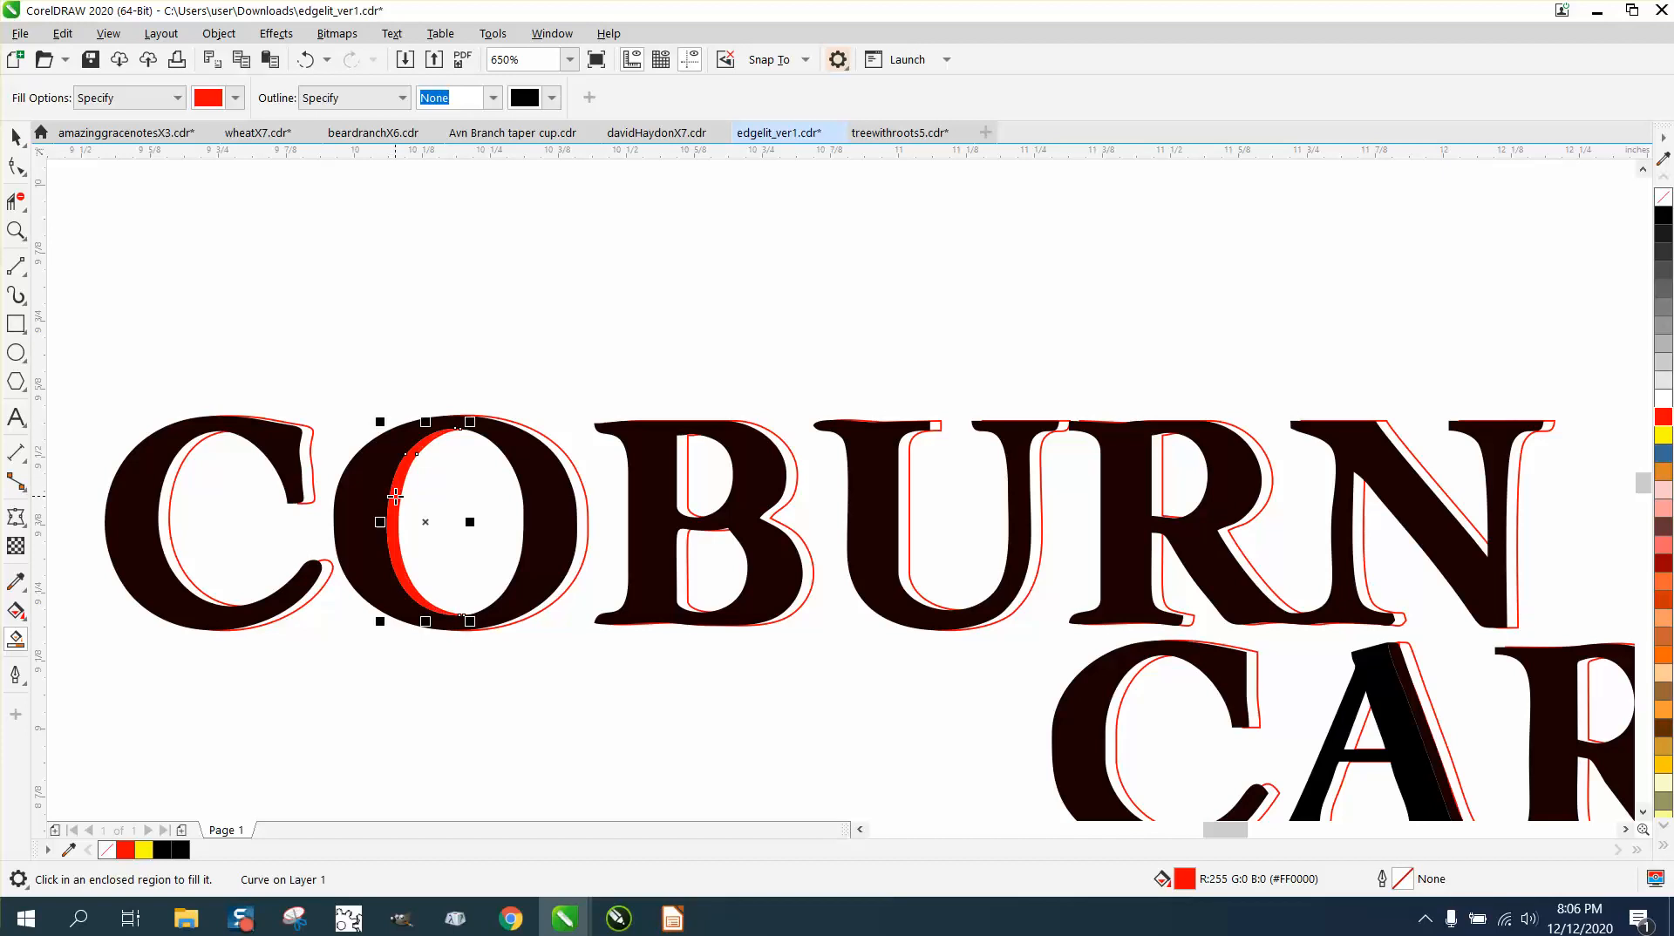
{"action": "left_click", "coordinate": [580, 481]}
- Smart Fill the exposed shadow slivers of the B and U of COBURN in red and move the pieces 1 inch up
{"action": "left_click", "coordinate": [730, 484]}
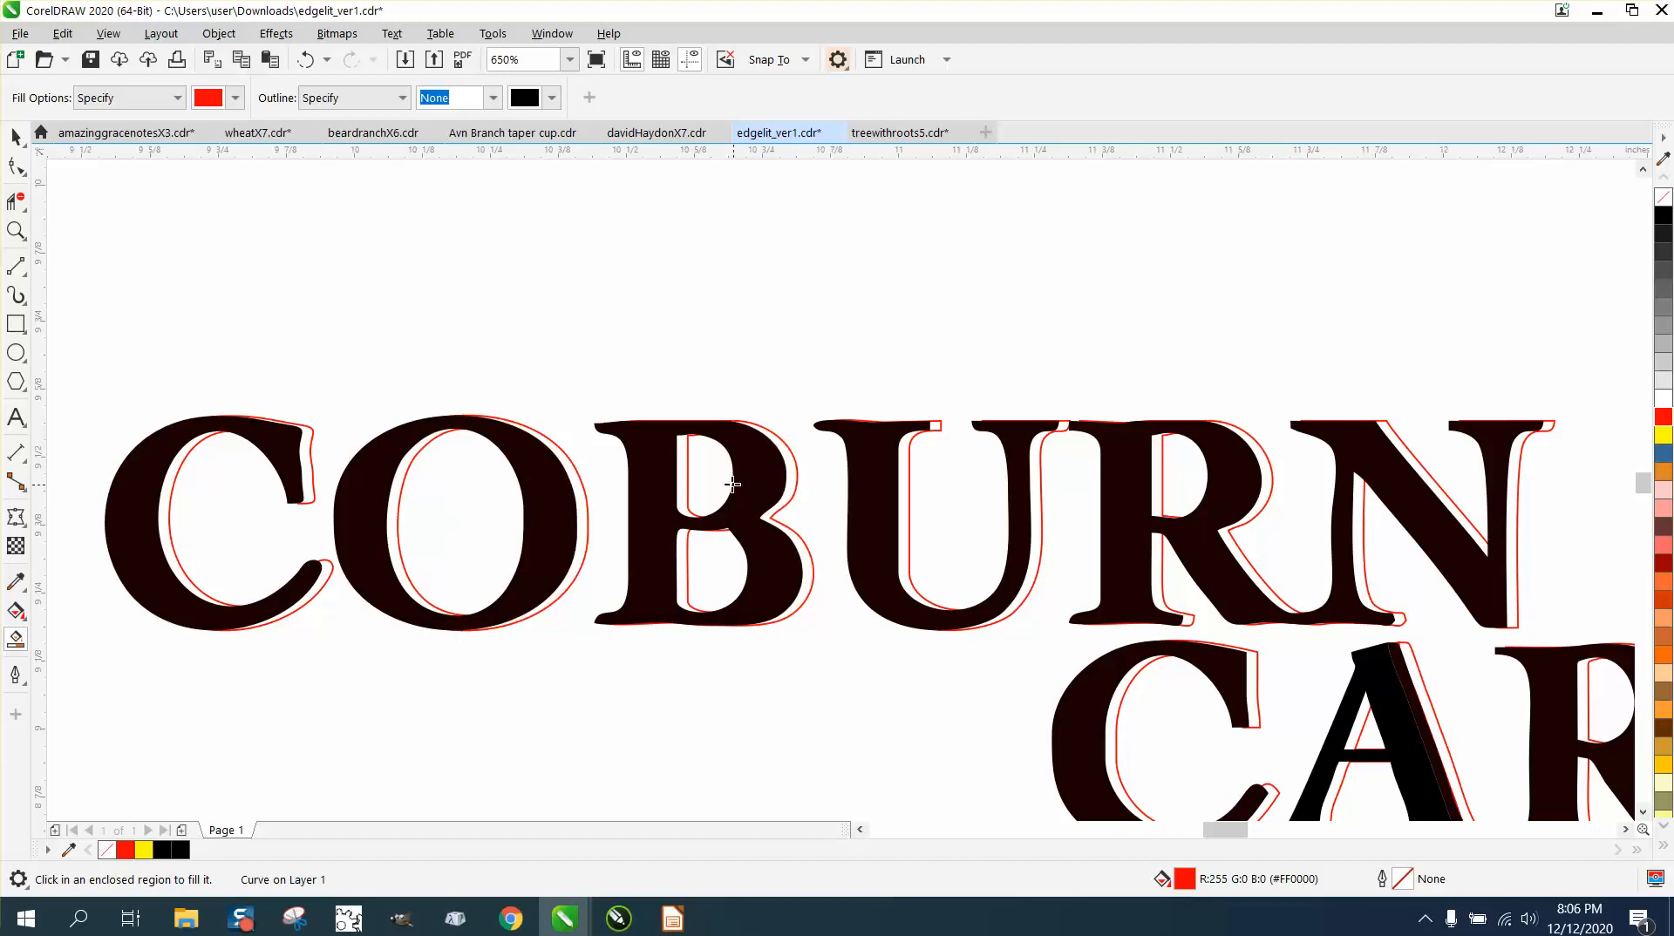
{"action": "left_click", "coordinate": [689, 471]}
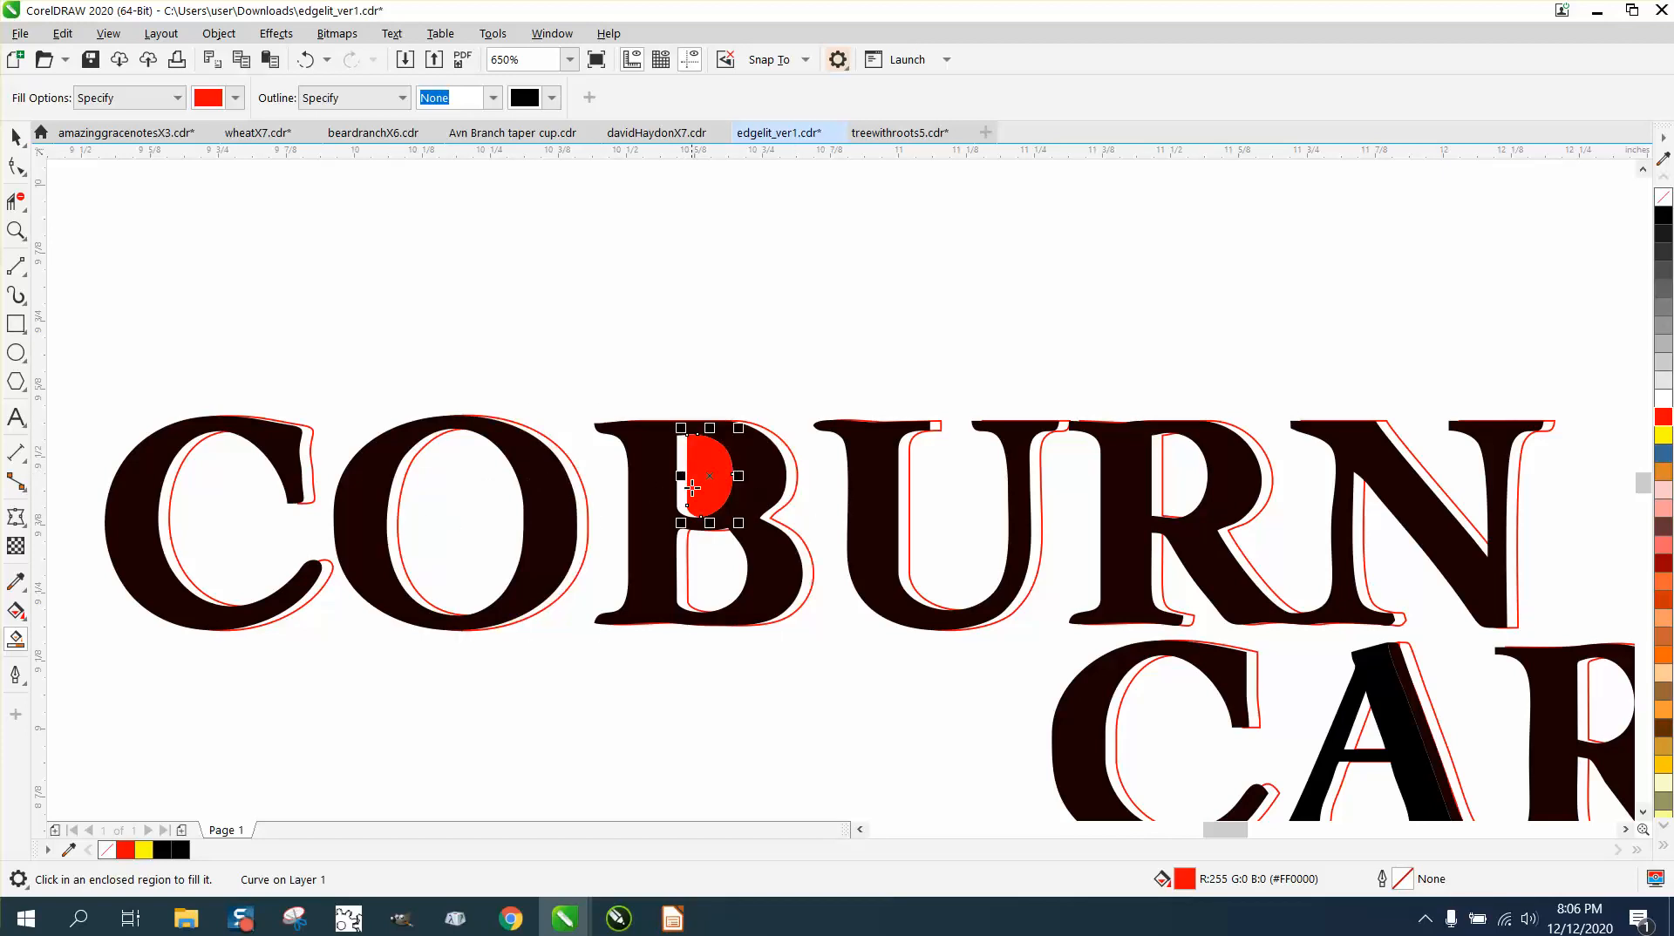
{"action": "left_click", "coordinate": [305, 59]}
{"action": "left_click", "coordinate": [678, 452]}
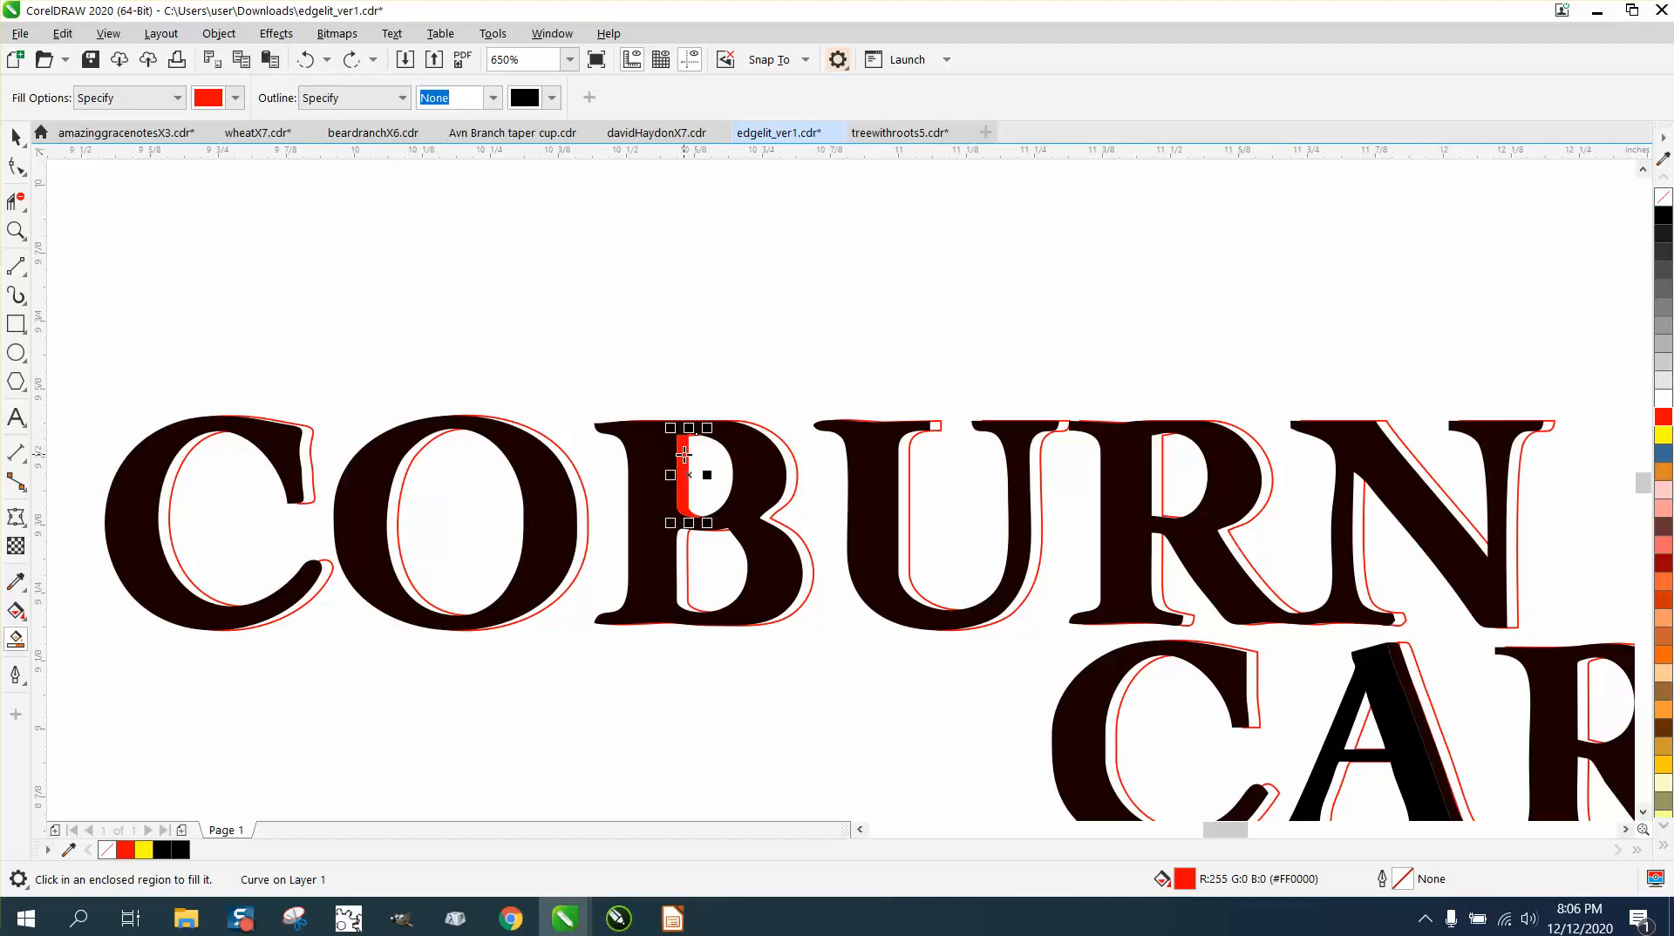
{"action": "left_click", "coordinate": [684, 541]}
{"action": "scroll", "coordinate": [767, 510], "scroll_direction": "down", "scroll_amount": 2}
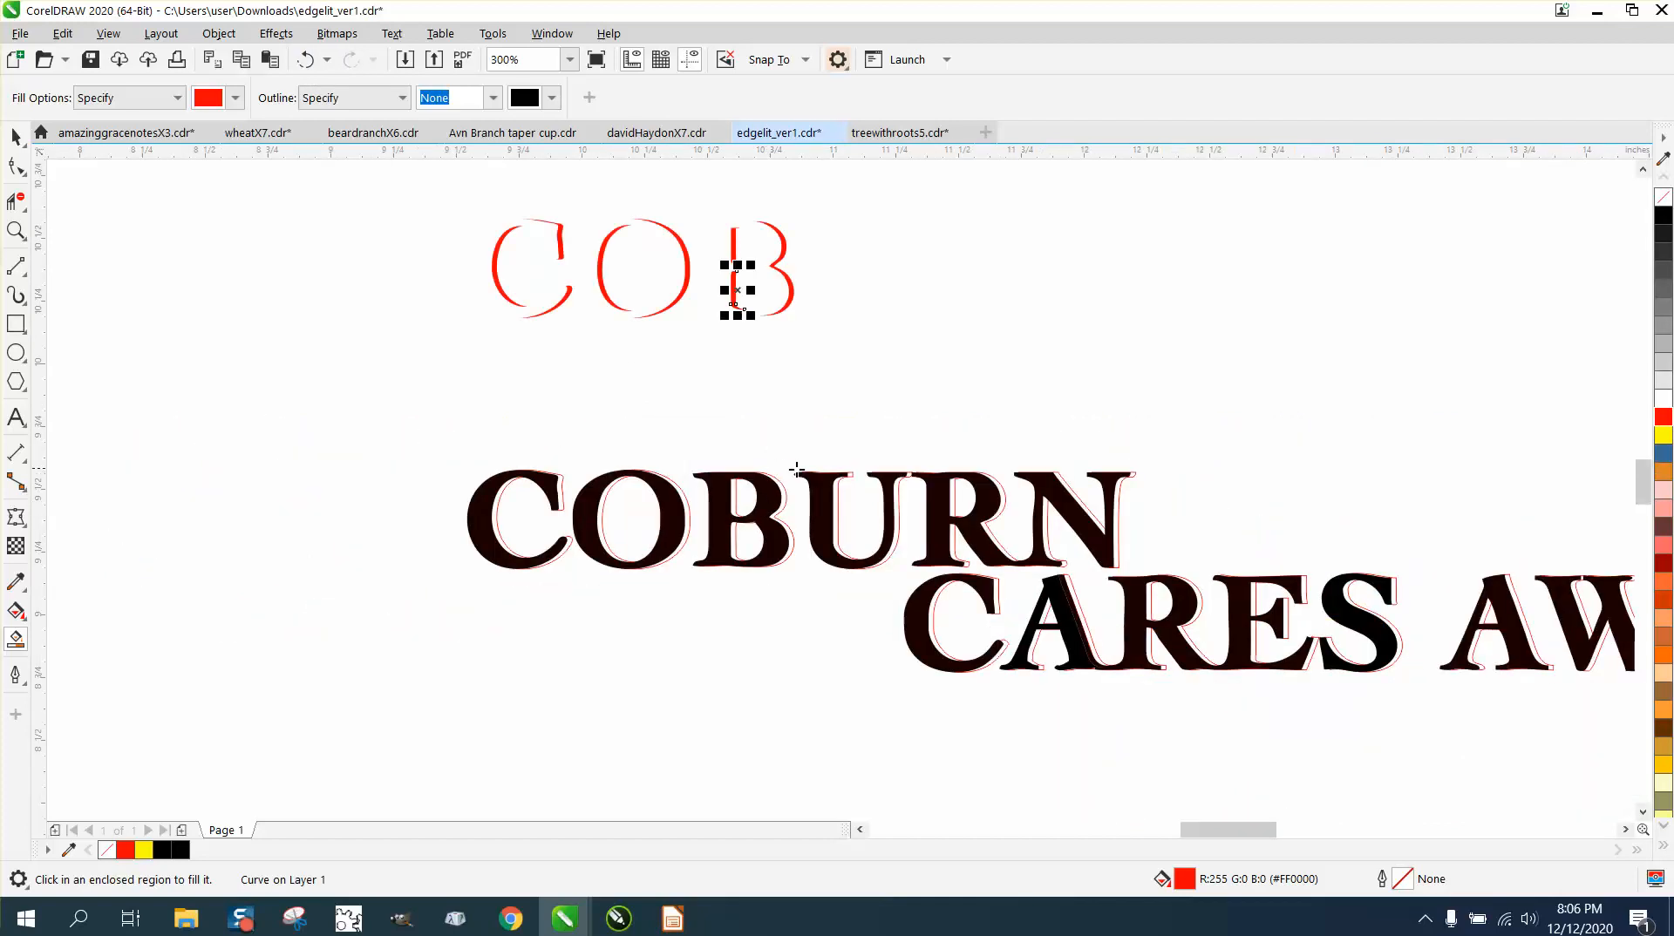
{"action": "left_click", "coordinate": [836, 494]}
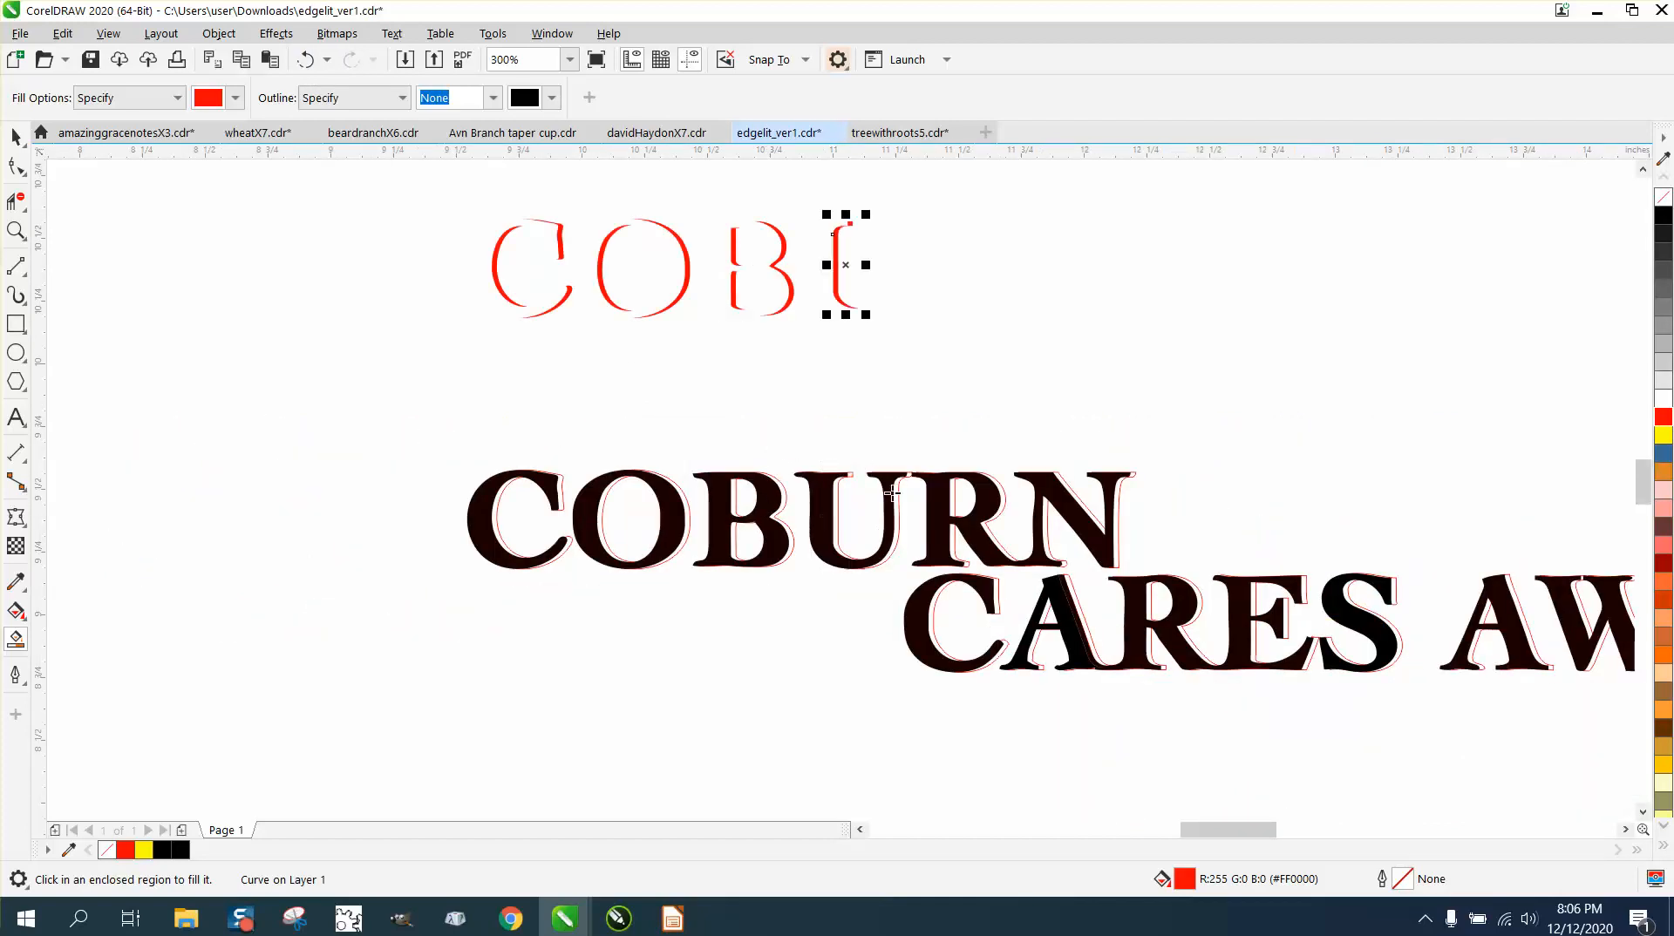
{"action": "left_click", "coordinate": [897, 491]}
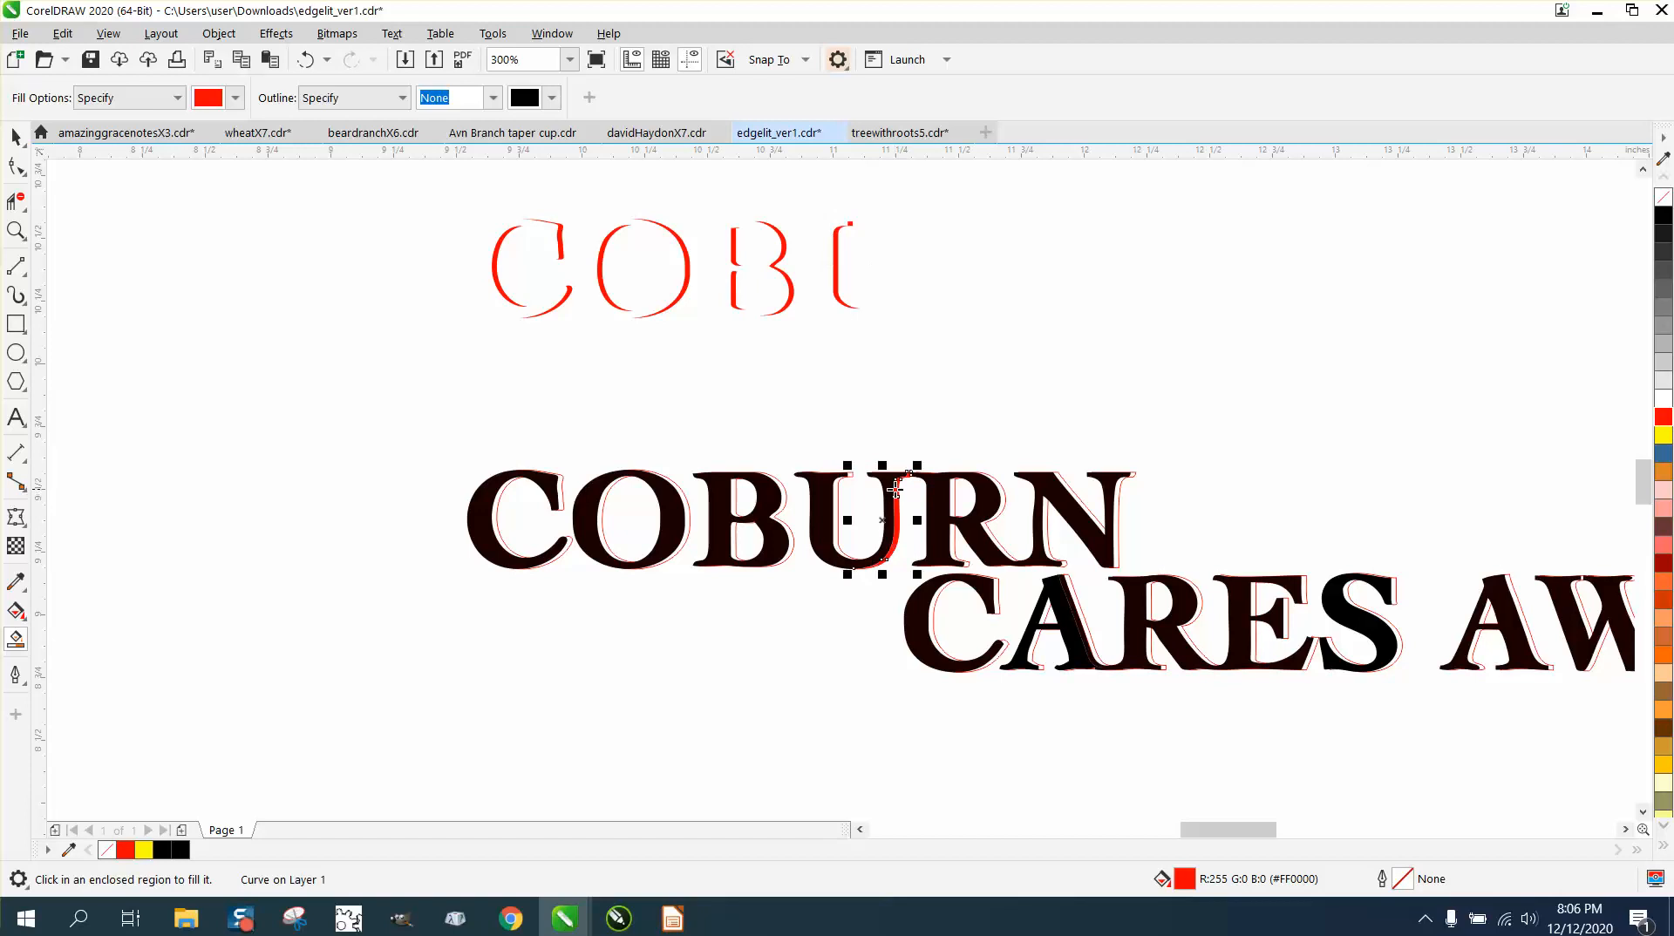
{"action": "left_click", "coordinate": [975, 499]}
{"action": "key", "text": "Up"}
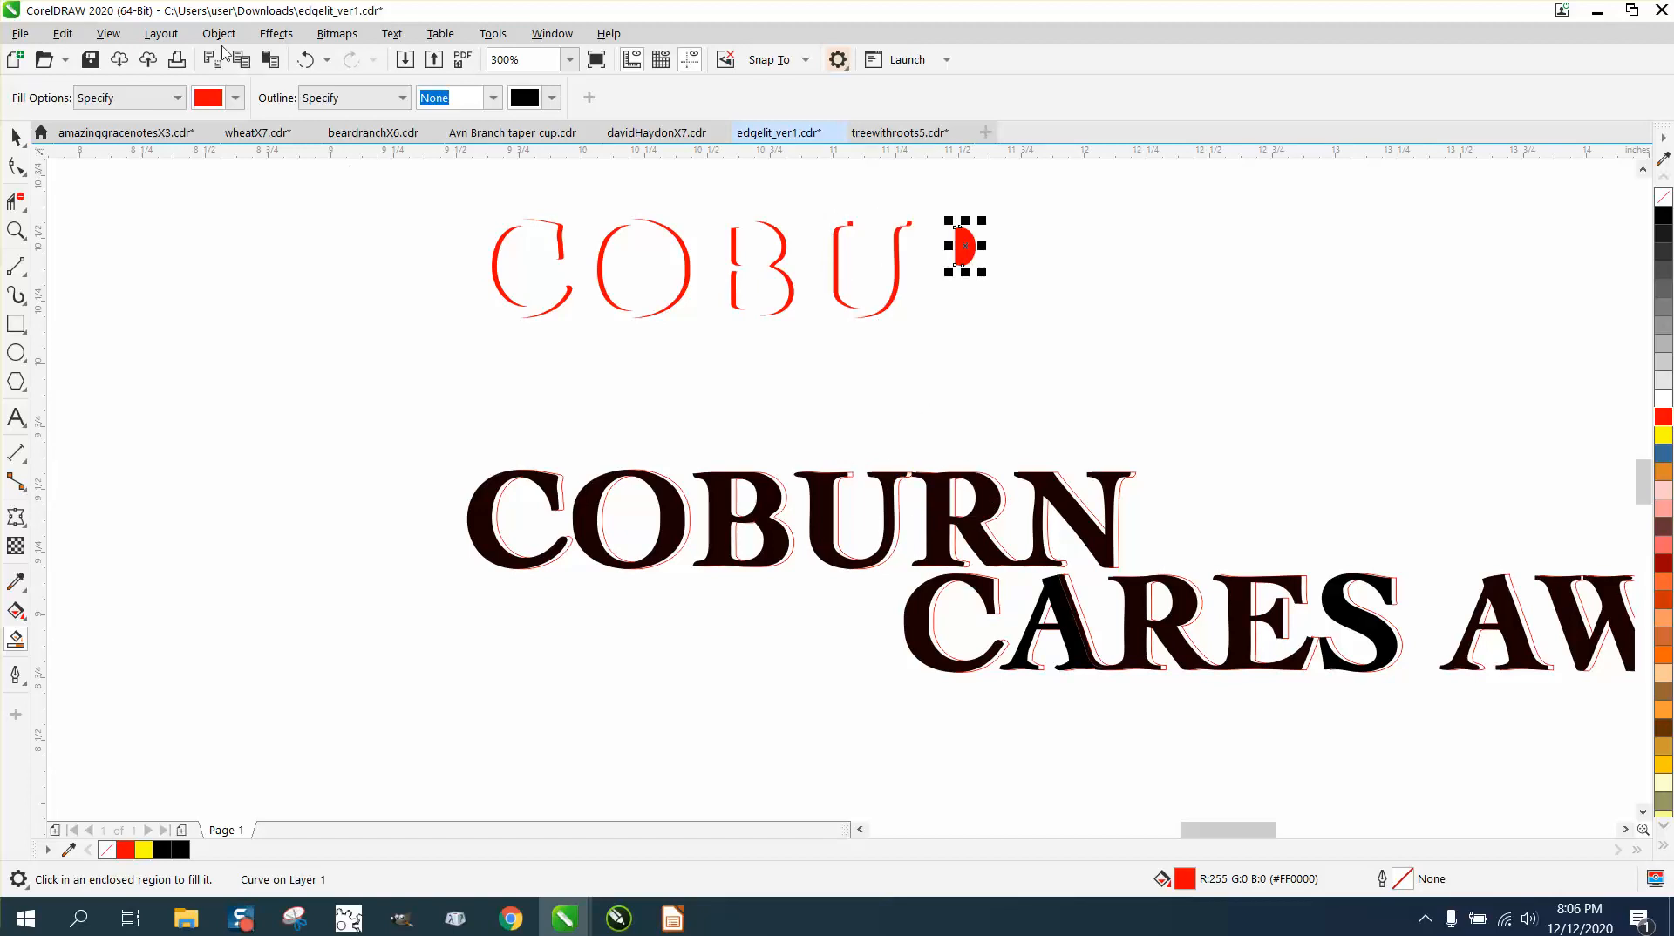
{"action": "left_click", "coordinate": [301, 59]}
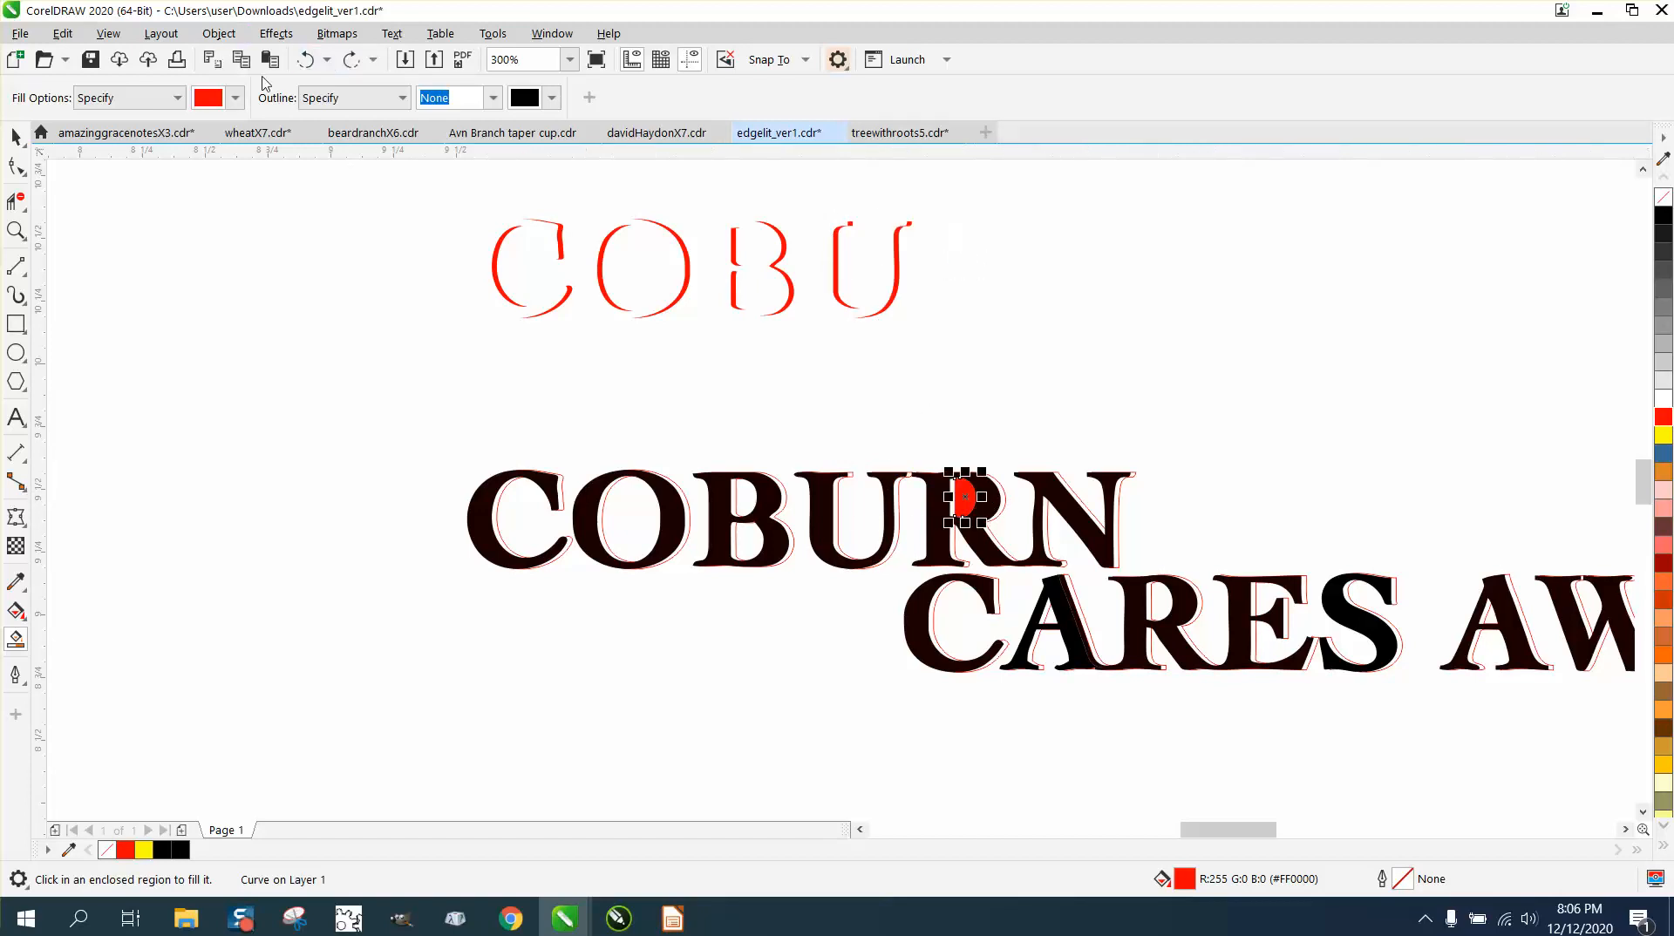
{"action": "left_click", "coordinate": [19, 232]}
{"action": "left_click", "coordinate": [307, 59]}
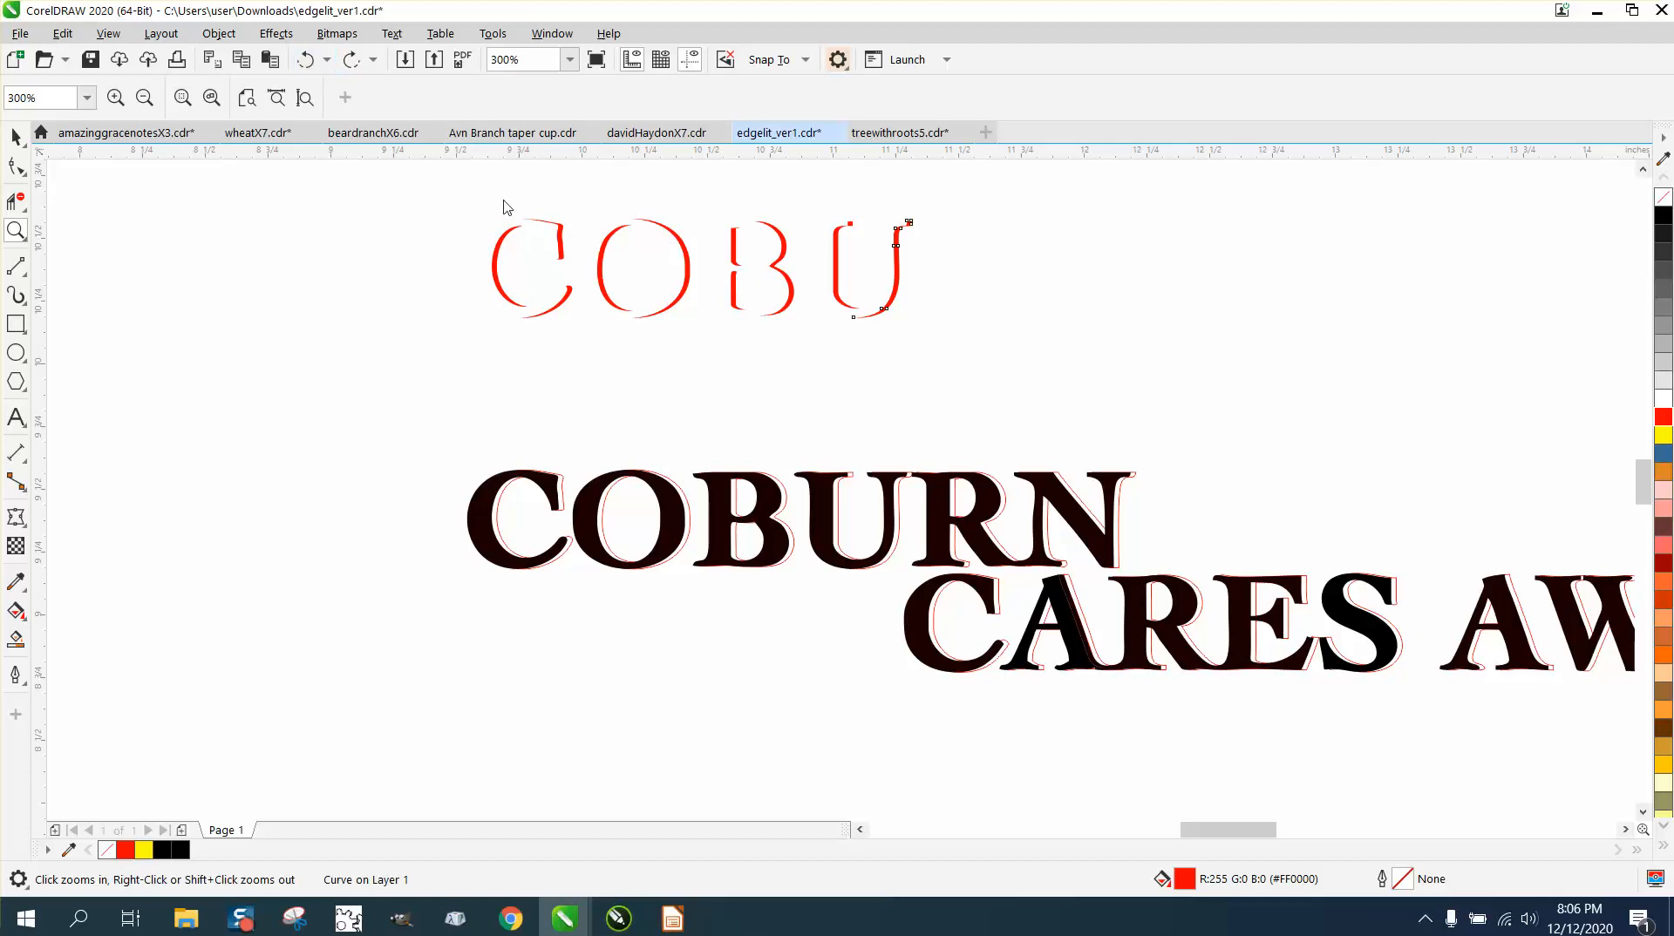
- Smart Fill the exposed shadow slivers of the R and the left part of the N of COBURN in red, moving the pieces 1 inch up
{"action": "left_click_drag", "start_coordinate": [830, 471], "coordinate": [1198, 656]}
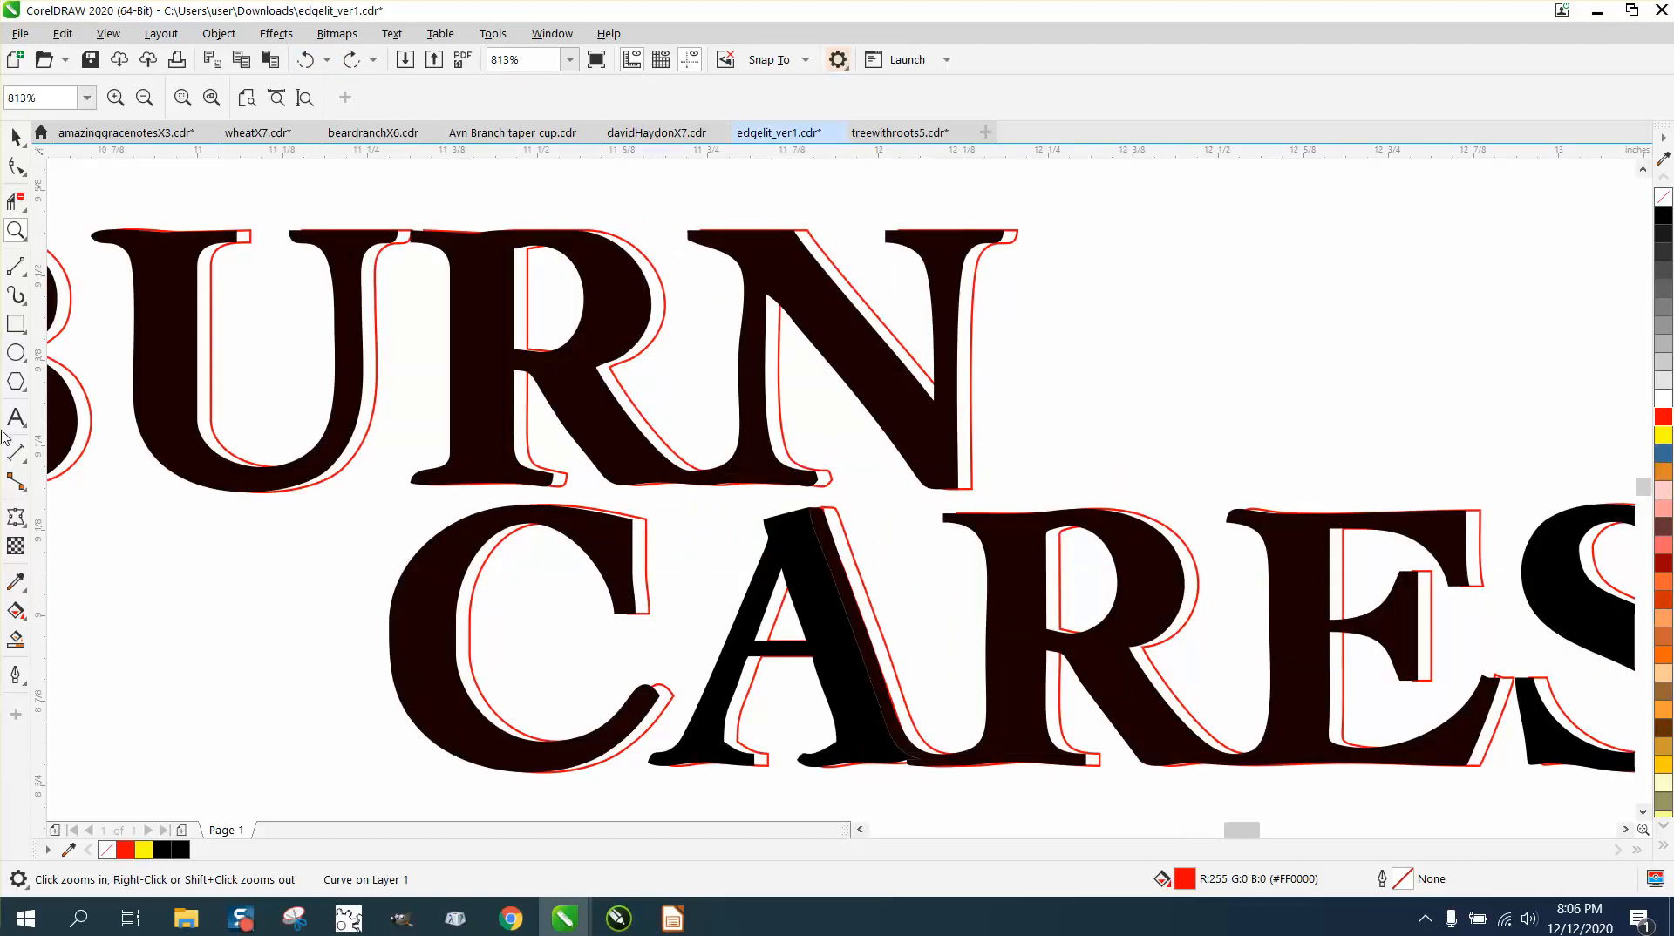
{"action": "left_click", "coordinate": [16, 639]}
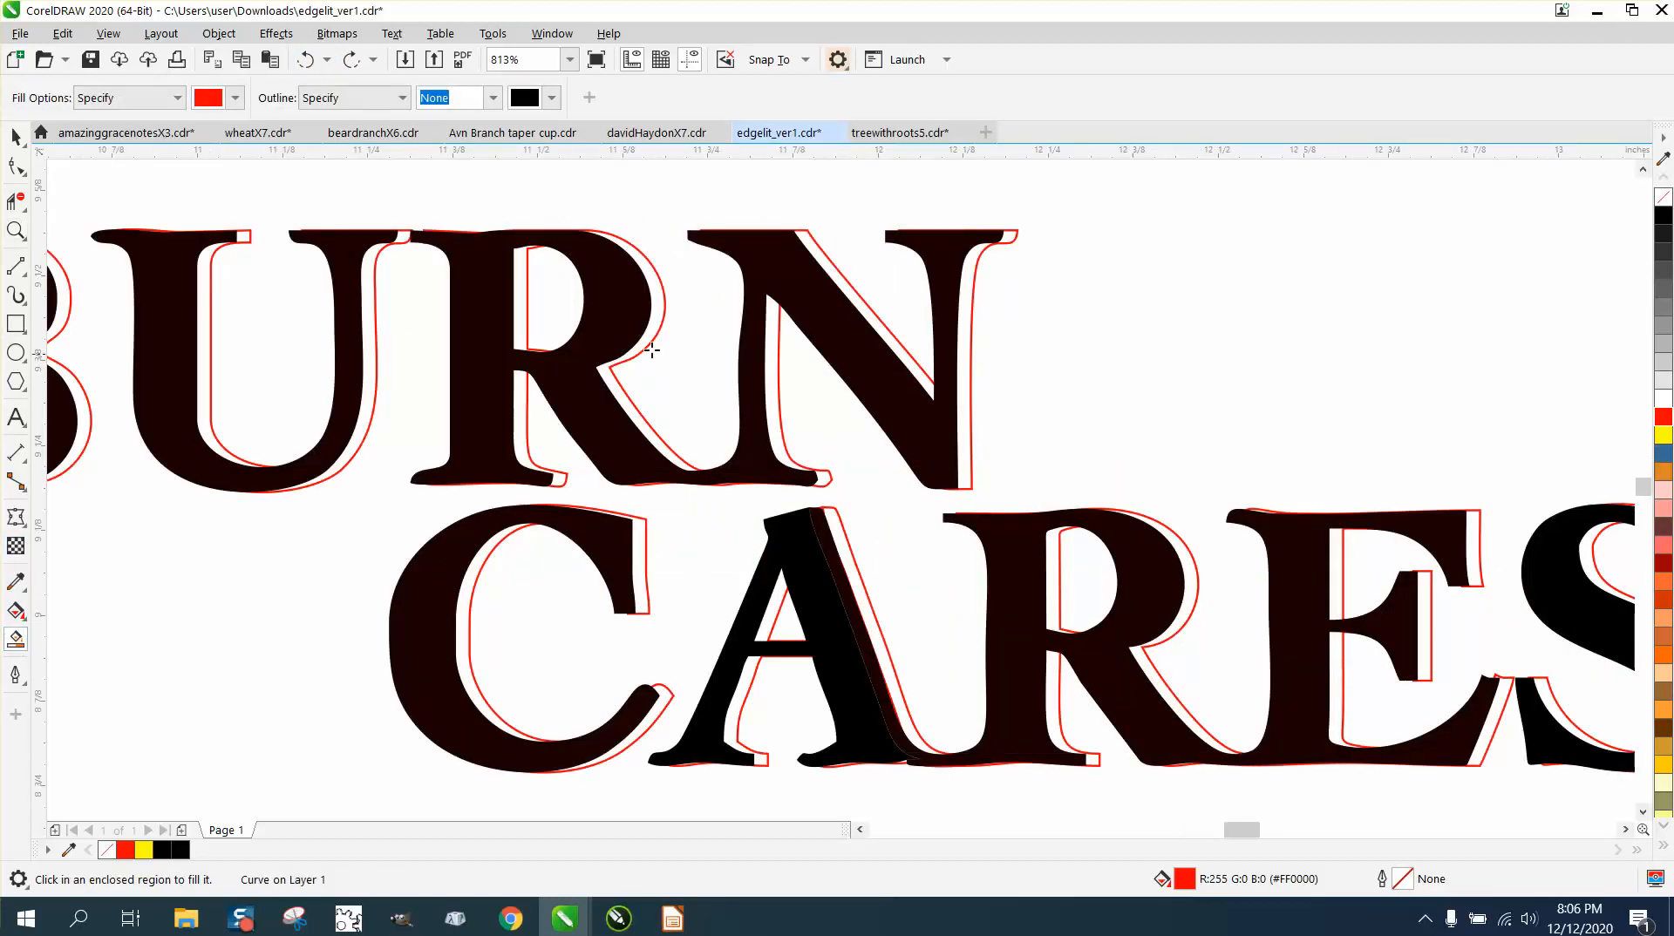
{"action": "left_click", "coordinate": [654, 317]}
{"action": "key", "text": "Delete"}
{"action": "left_click", "coordinate": [522, 401]}
{"action": "key", "text": "Delete"}
{"action": "left_click", "coordinate": [776, 420]}
{"action": "key", "text": "Delete"}
{"action": "left_click", "coordinate": [862, 308]}
{"action": "key", "text": "Delete"}
- Try to Smart Fill the shadow sliver beside the right stem of the N of COBURN in red, and undo each attempt
{"action": "left_click", "coordinate": [968, 302]}
{"action": "key", "text": "Delete"}
{"action": "scroll", "coordinate": [784, 307], "scroll_direction": "down", "scroll_amount": 4}
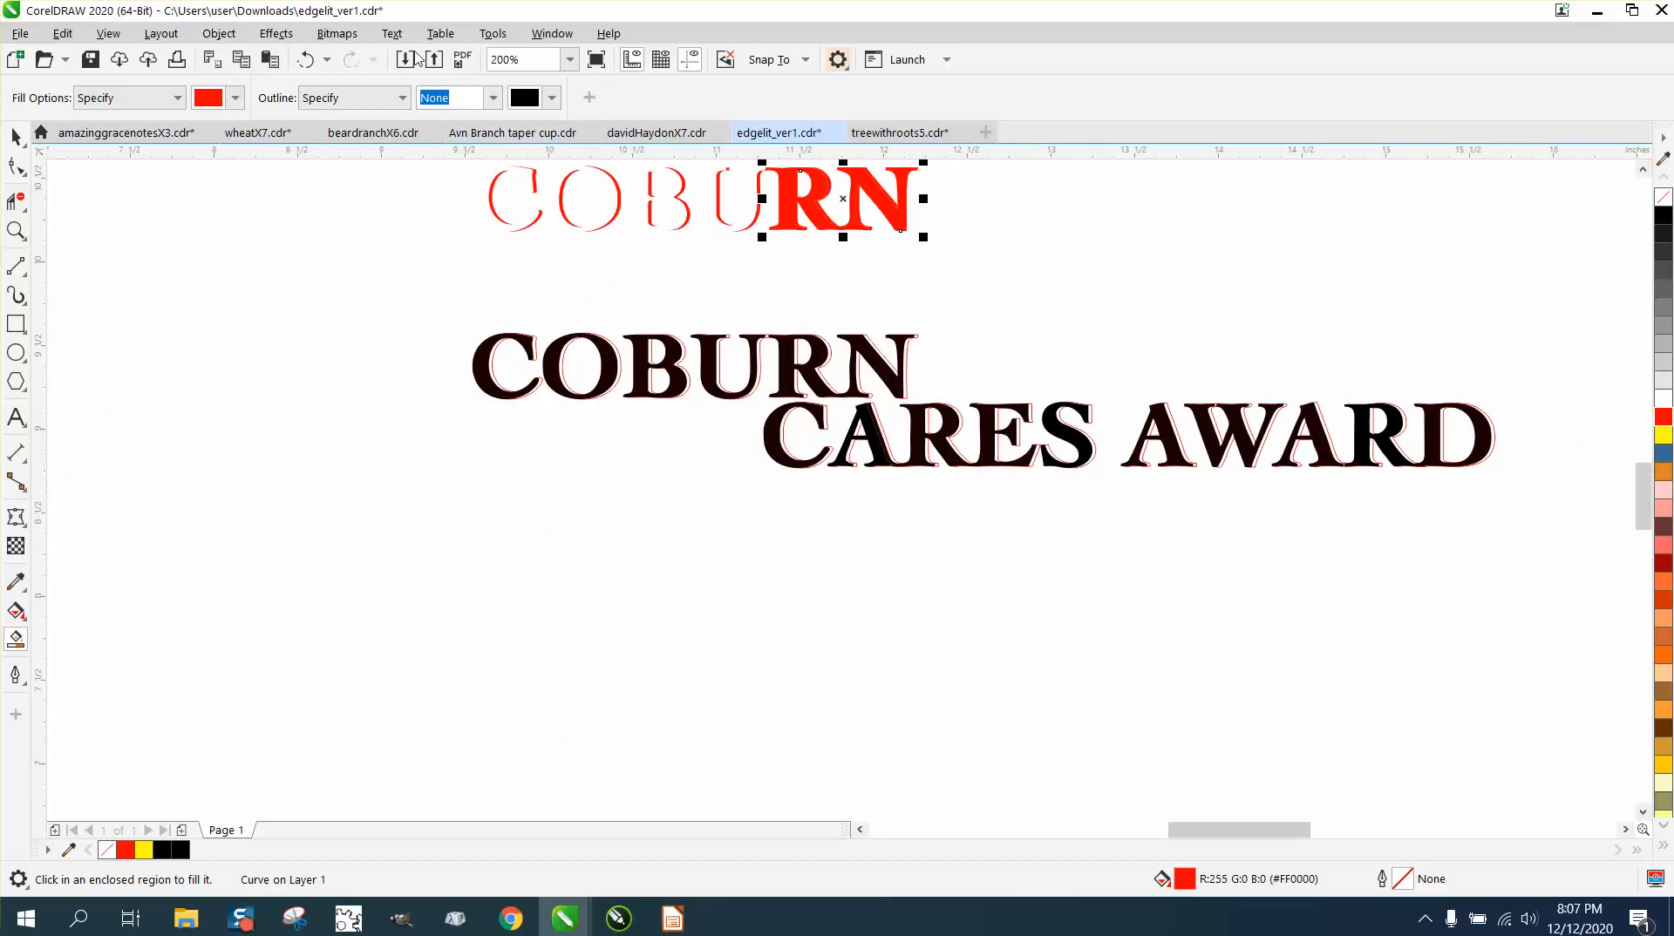
{"action": "left_click", "coordinate": [306, 59]}
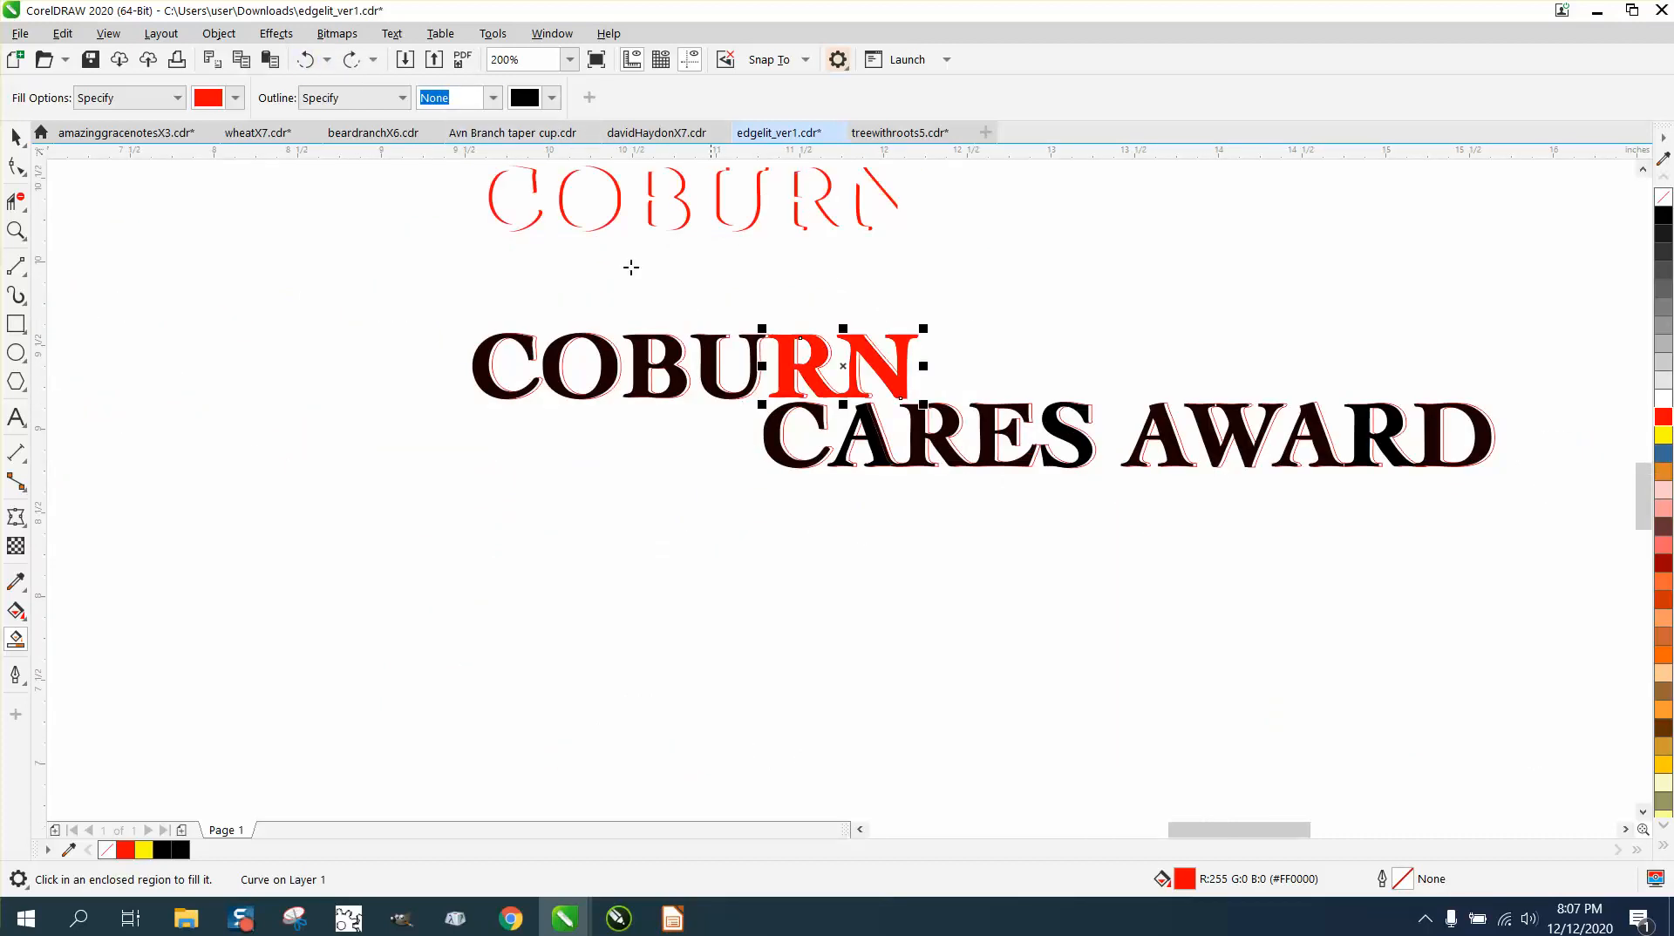
{"action": "left_click", "coordinate": [305, 60]}
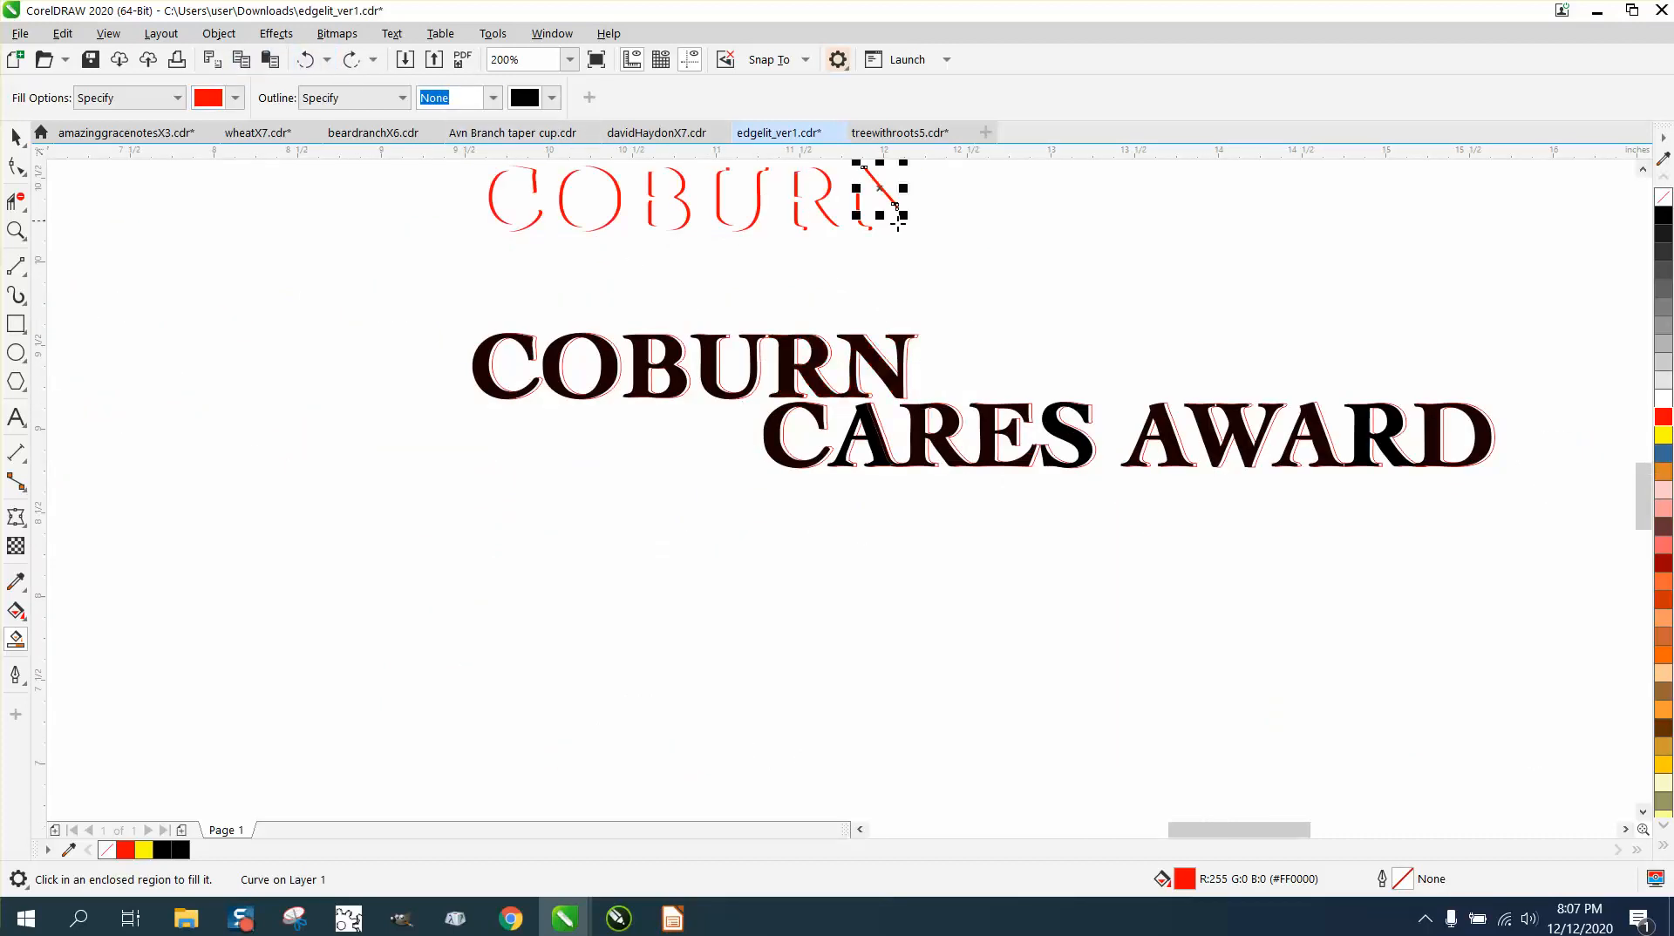
{"action": "left_click", "coordinate": [915, 358]}
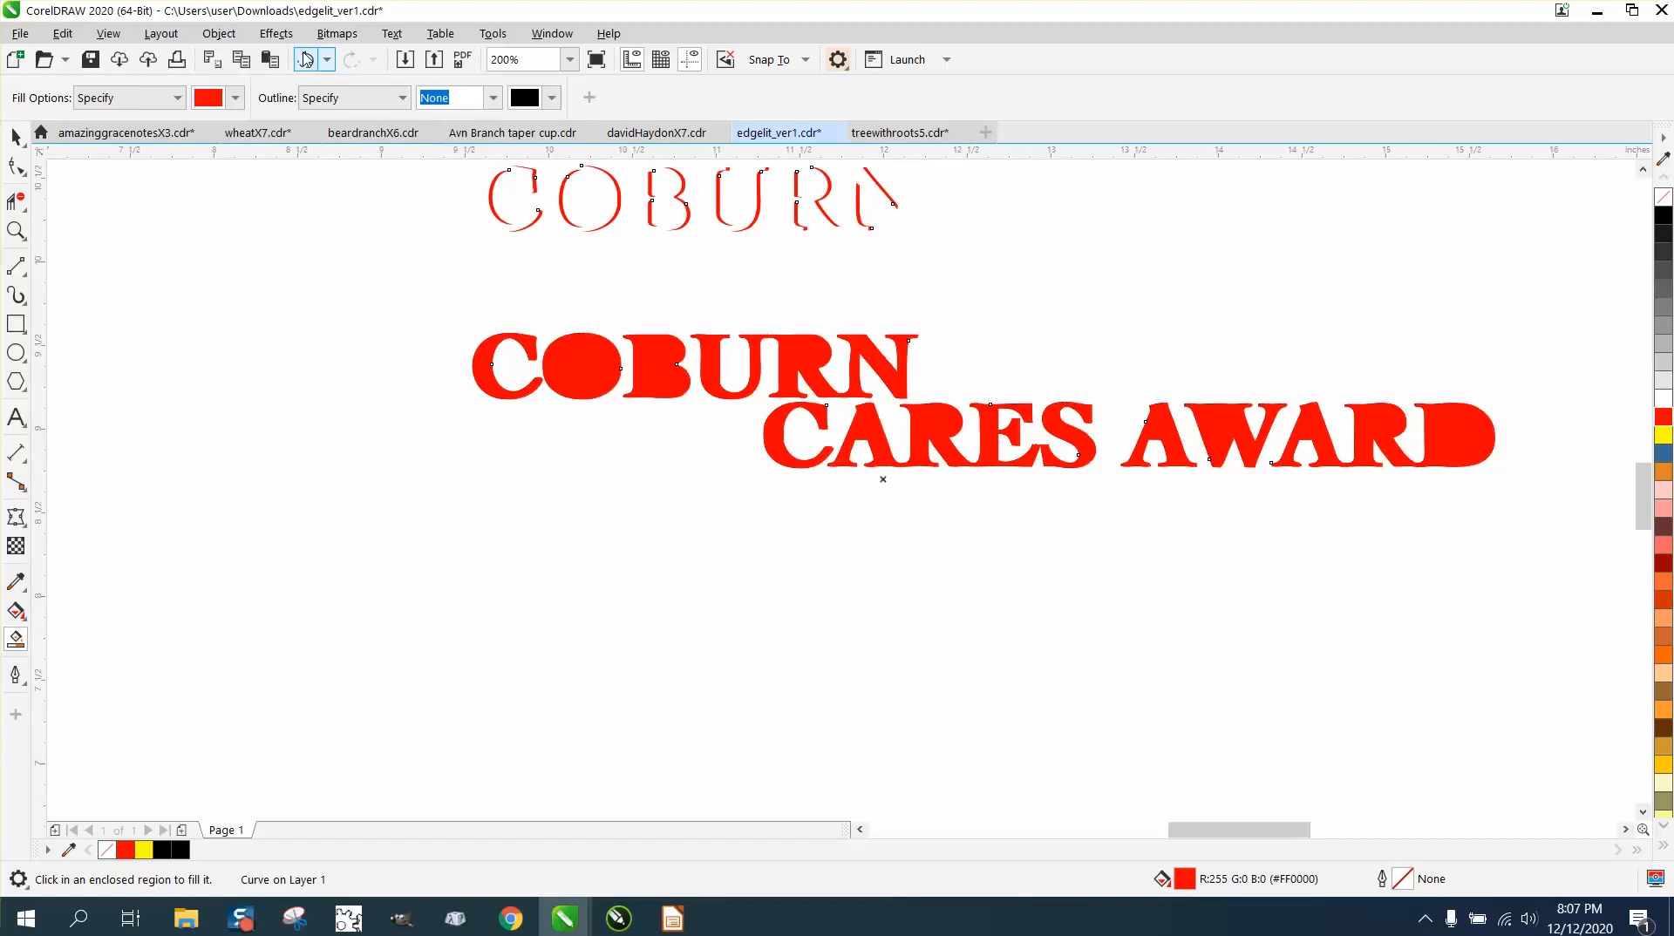
{"action": "left_click", "coordinate": [305, 59]}
{"action": "left_click", "coordinate": [907, 357]}
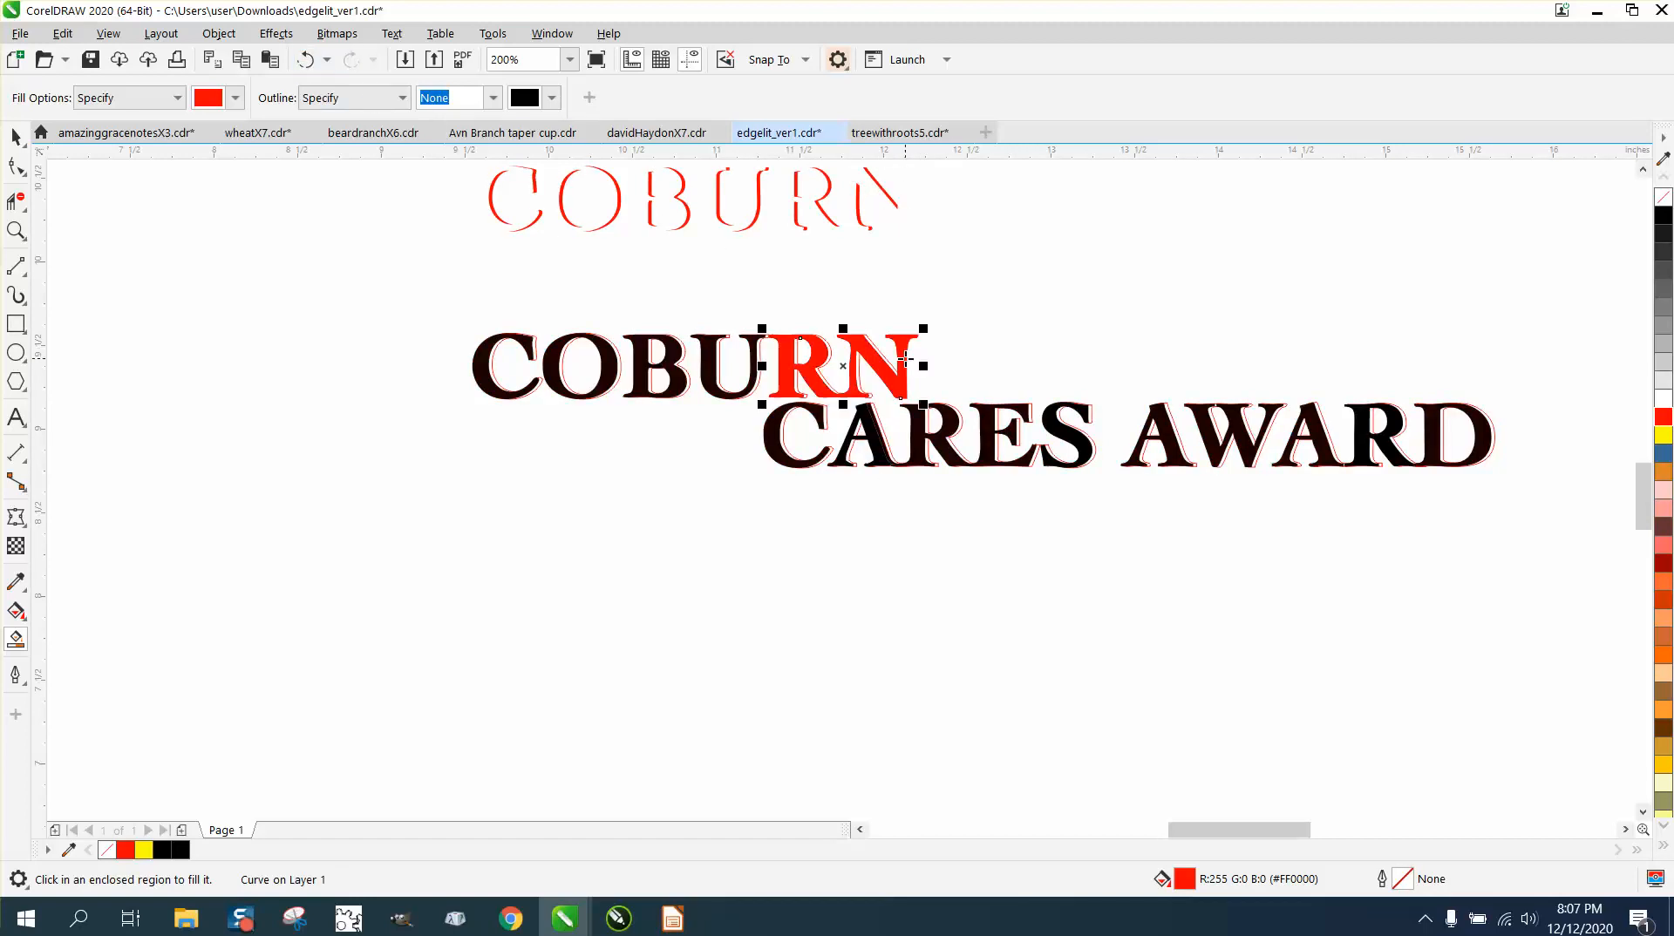
{"action": "left_click", "coordinate": [297, 61]}
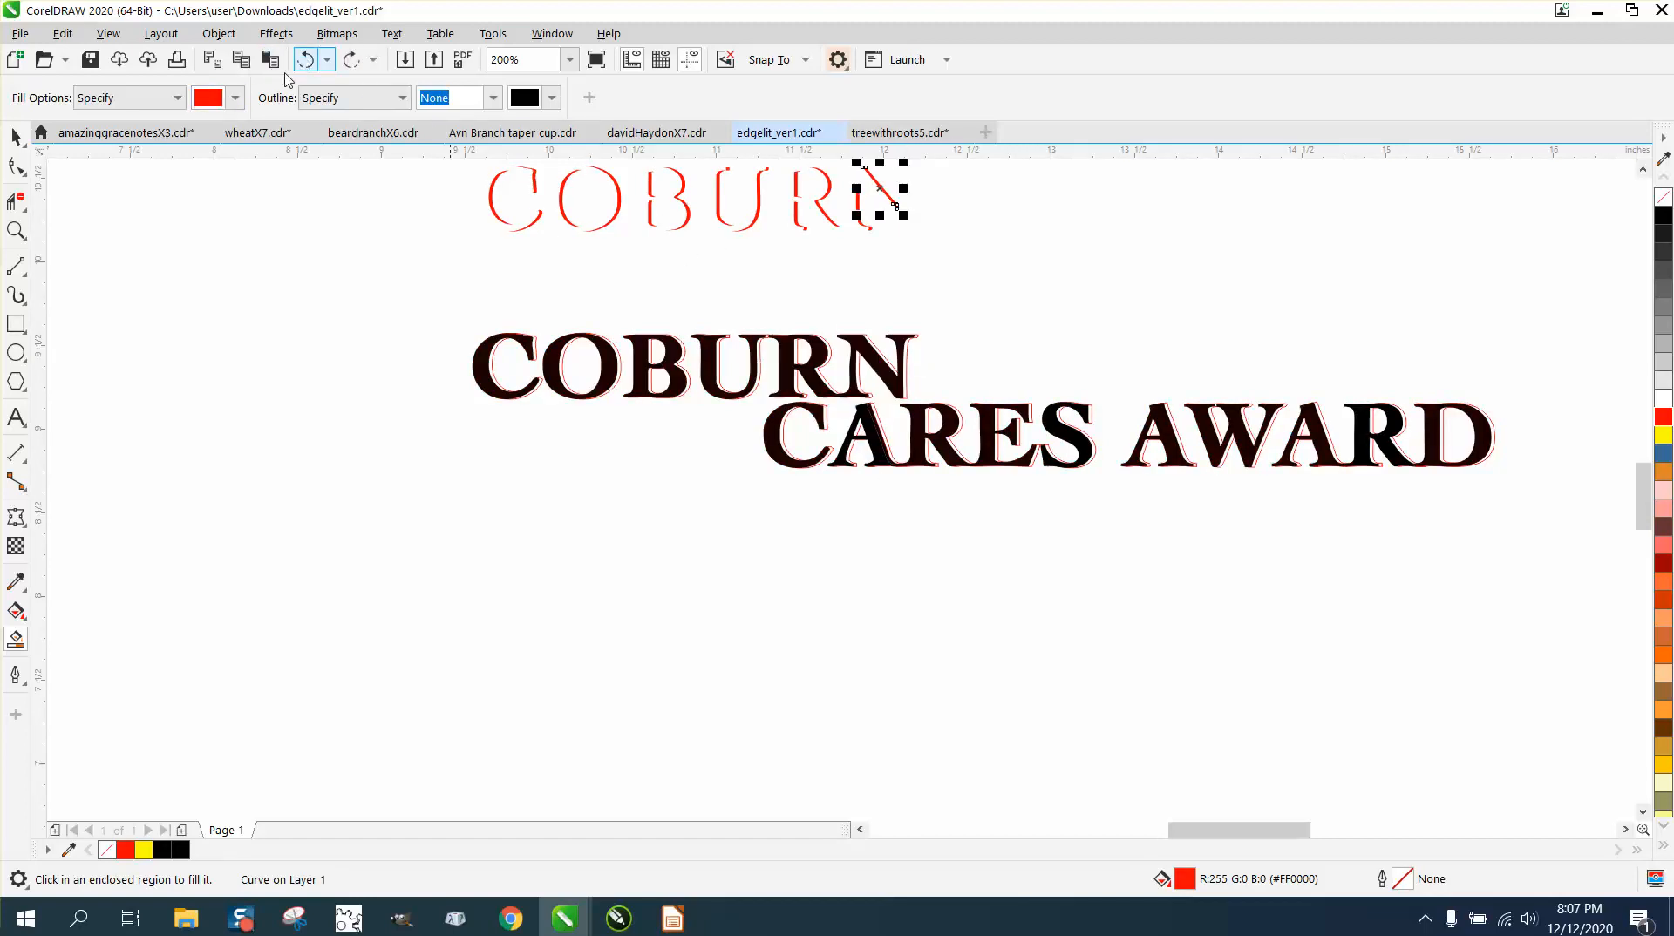
- Retry the Smart Fill between the N's right stem and its red outline, and undo it
{"action": "left_click", "coordinate": [16, 232]}
{"action": "left_click_drag", "start_coordinate": [855, 296], "coordinate": [1052, 452]}
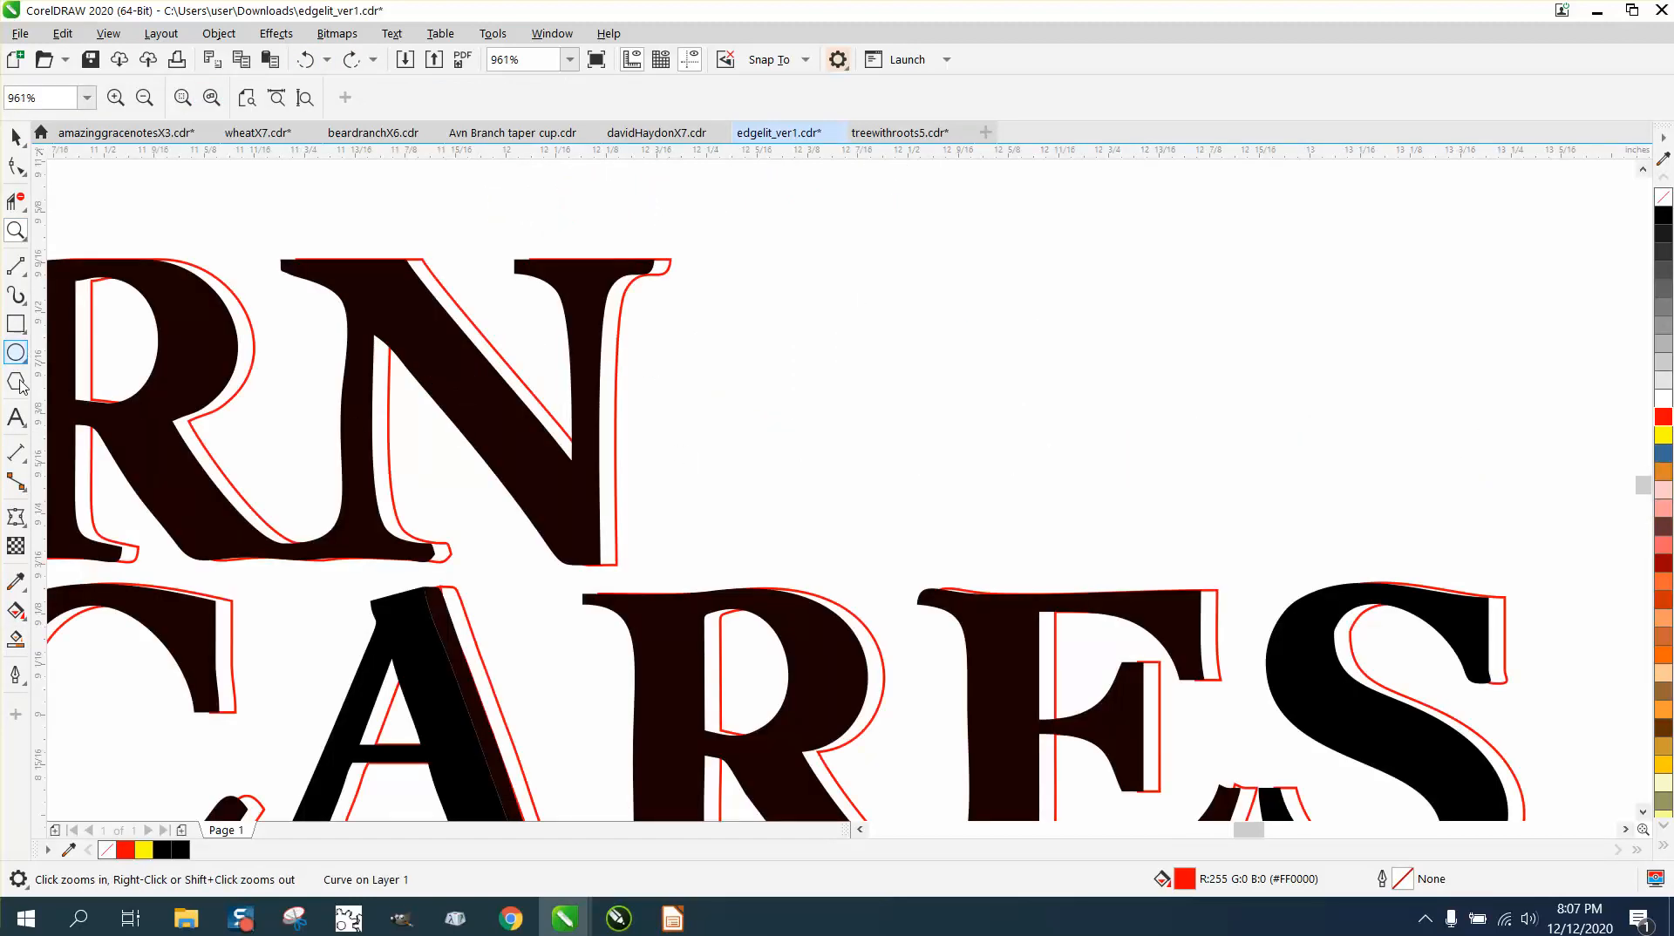
{"action": "left_click", "coordinate": [14, 642]}
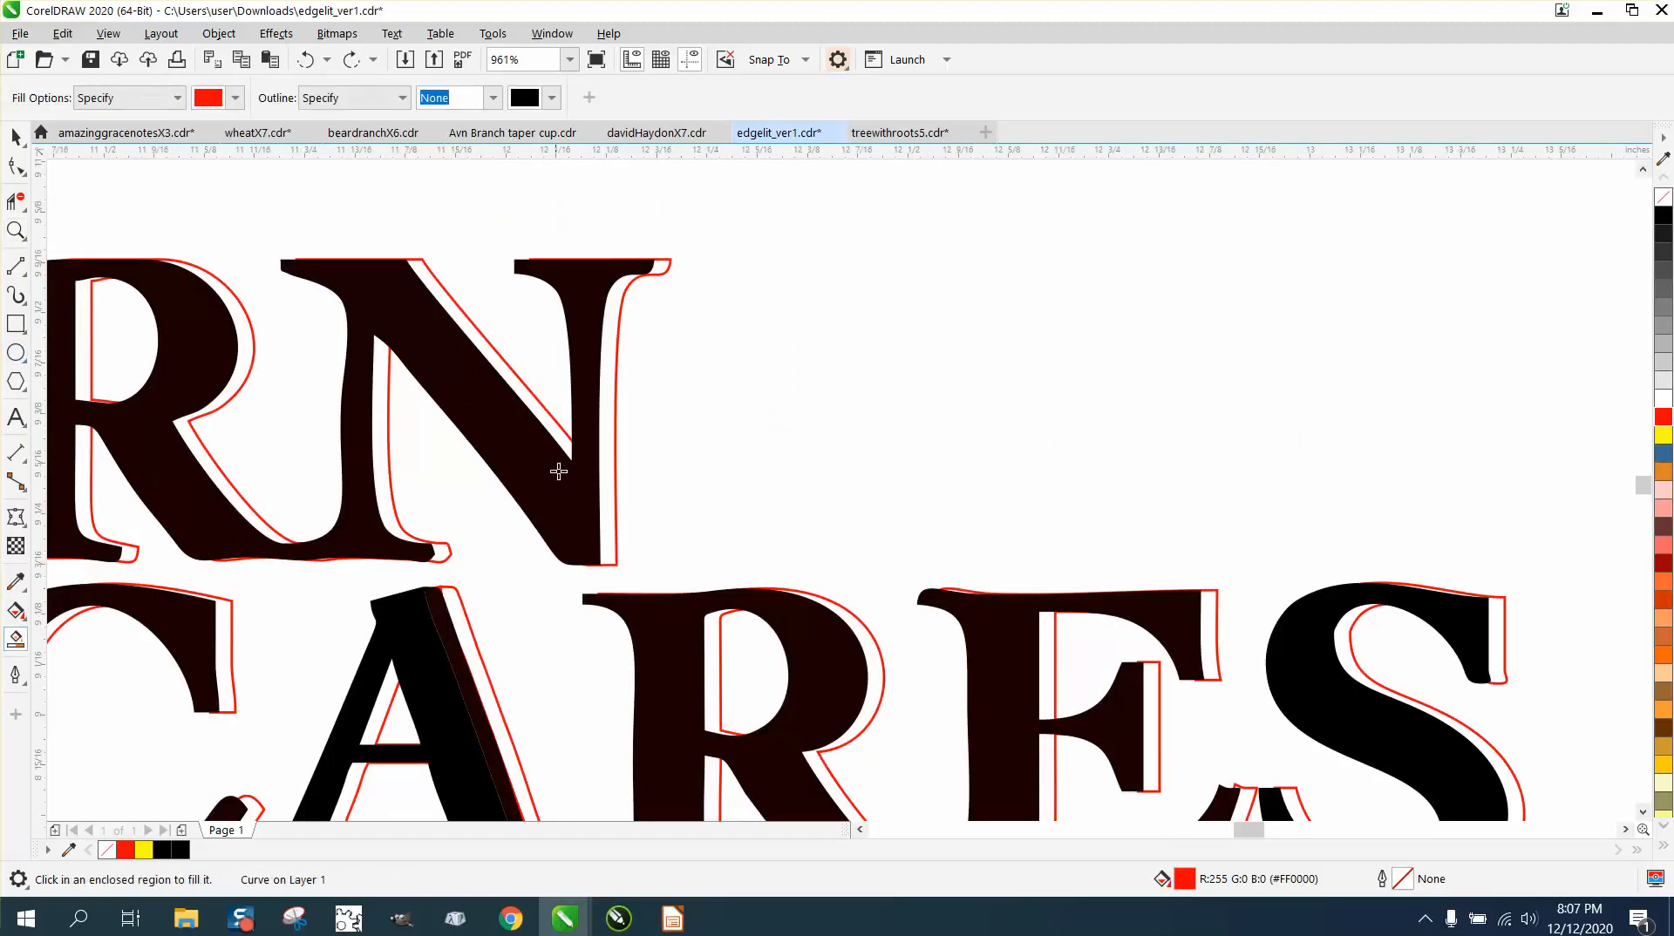
{"action": "left_click", "coordinate": [611, 445]}
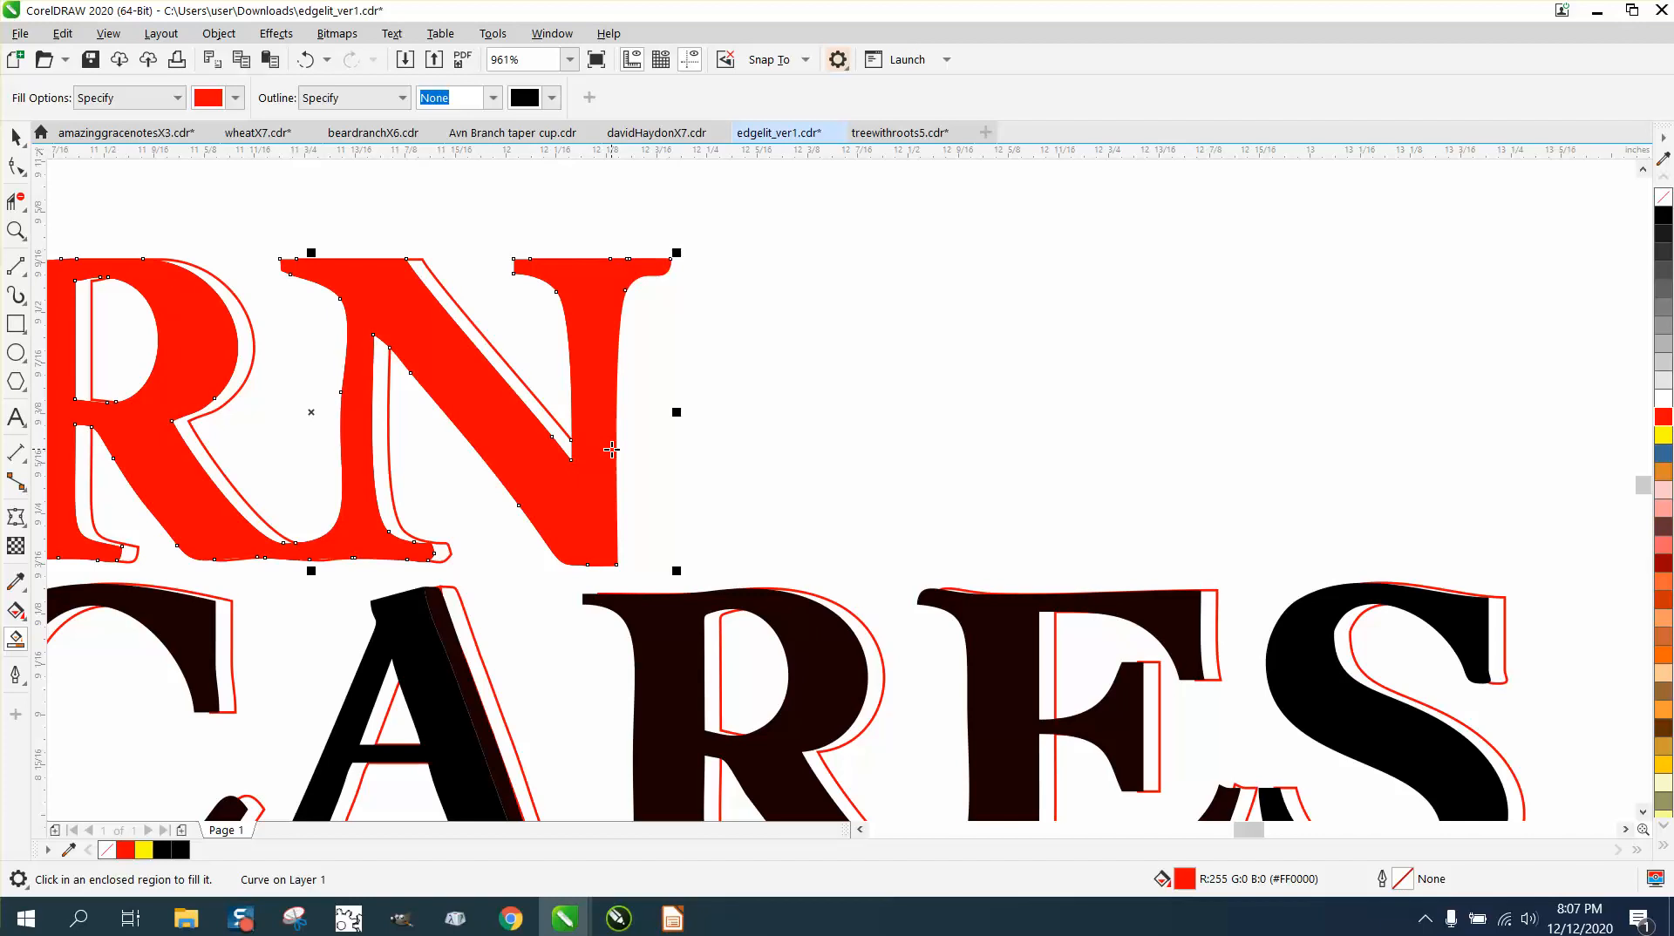
{"action": "left_click", "coordinate": [306, 59]}
- Smart Fill the exposed shadow slivers of the C and A of CARES in red, moving the pieces up above the lettering
{"action": "scroll", "coordinate": [658, 228], "scroll_direction": "down", "scroll_amount": 2}
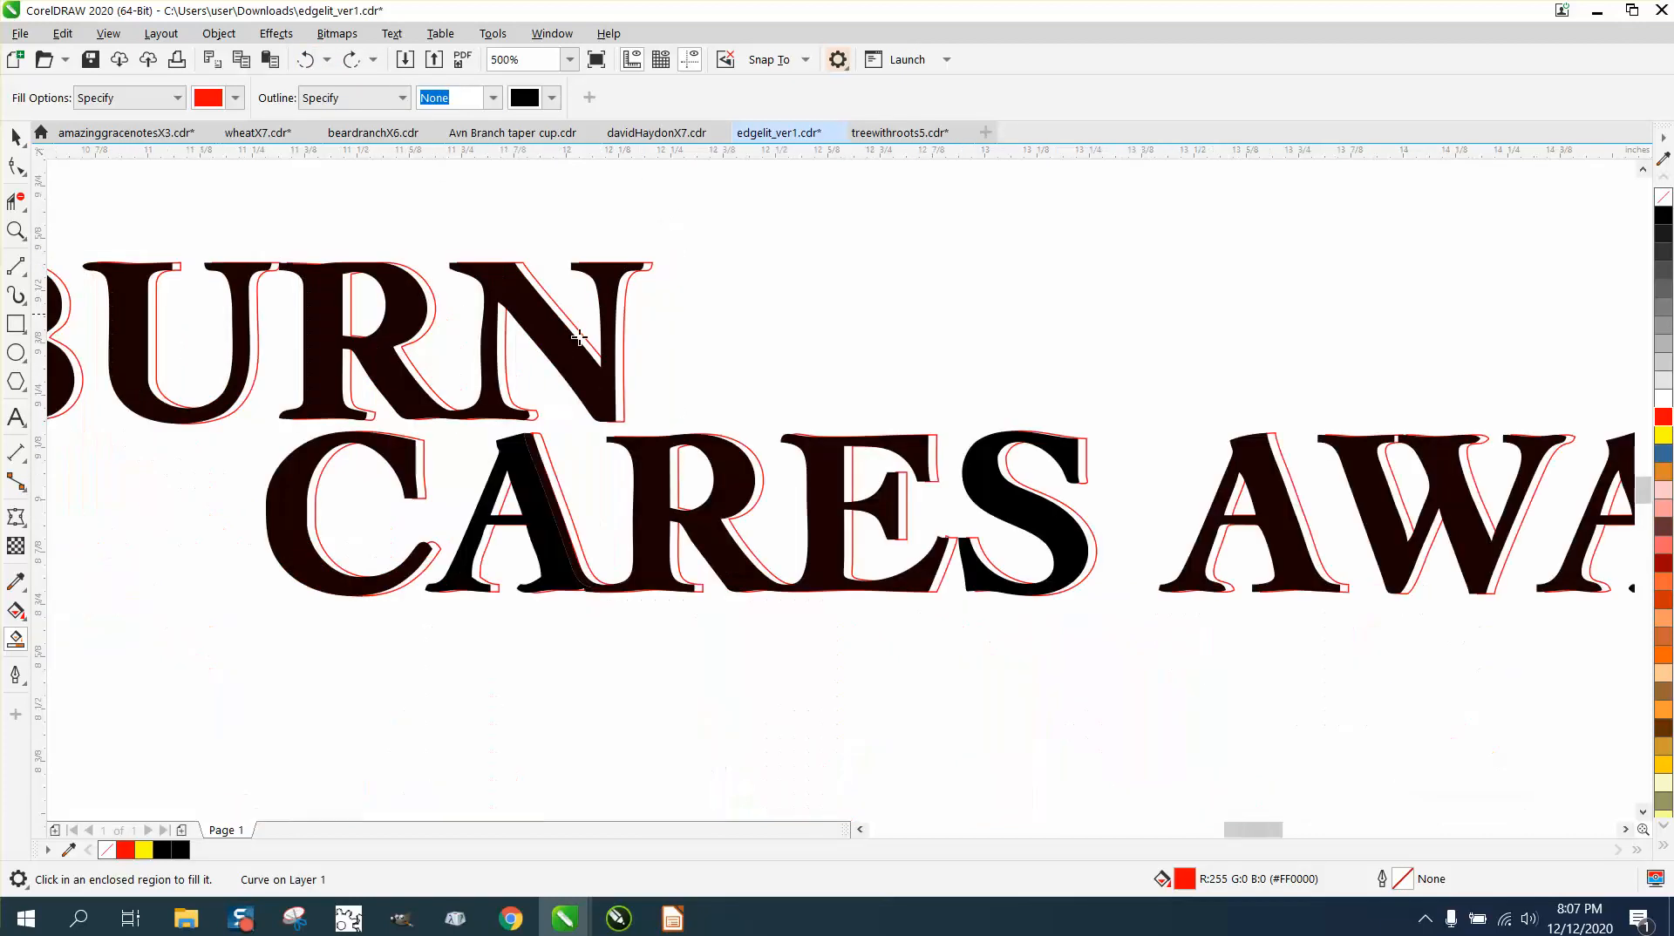
{"action": "left_click", "coordinate": [422, 467]}
{"action": "left_click", "coordinate": [315, 476]}
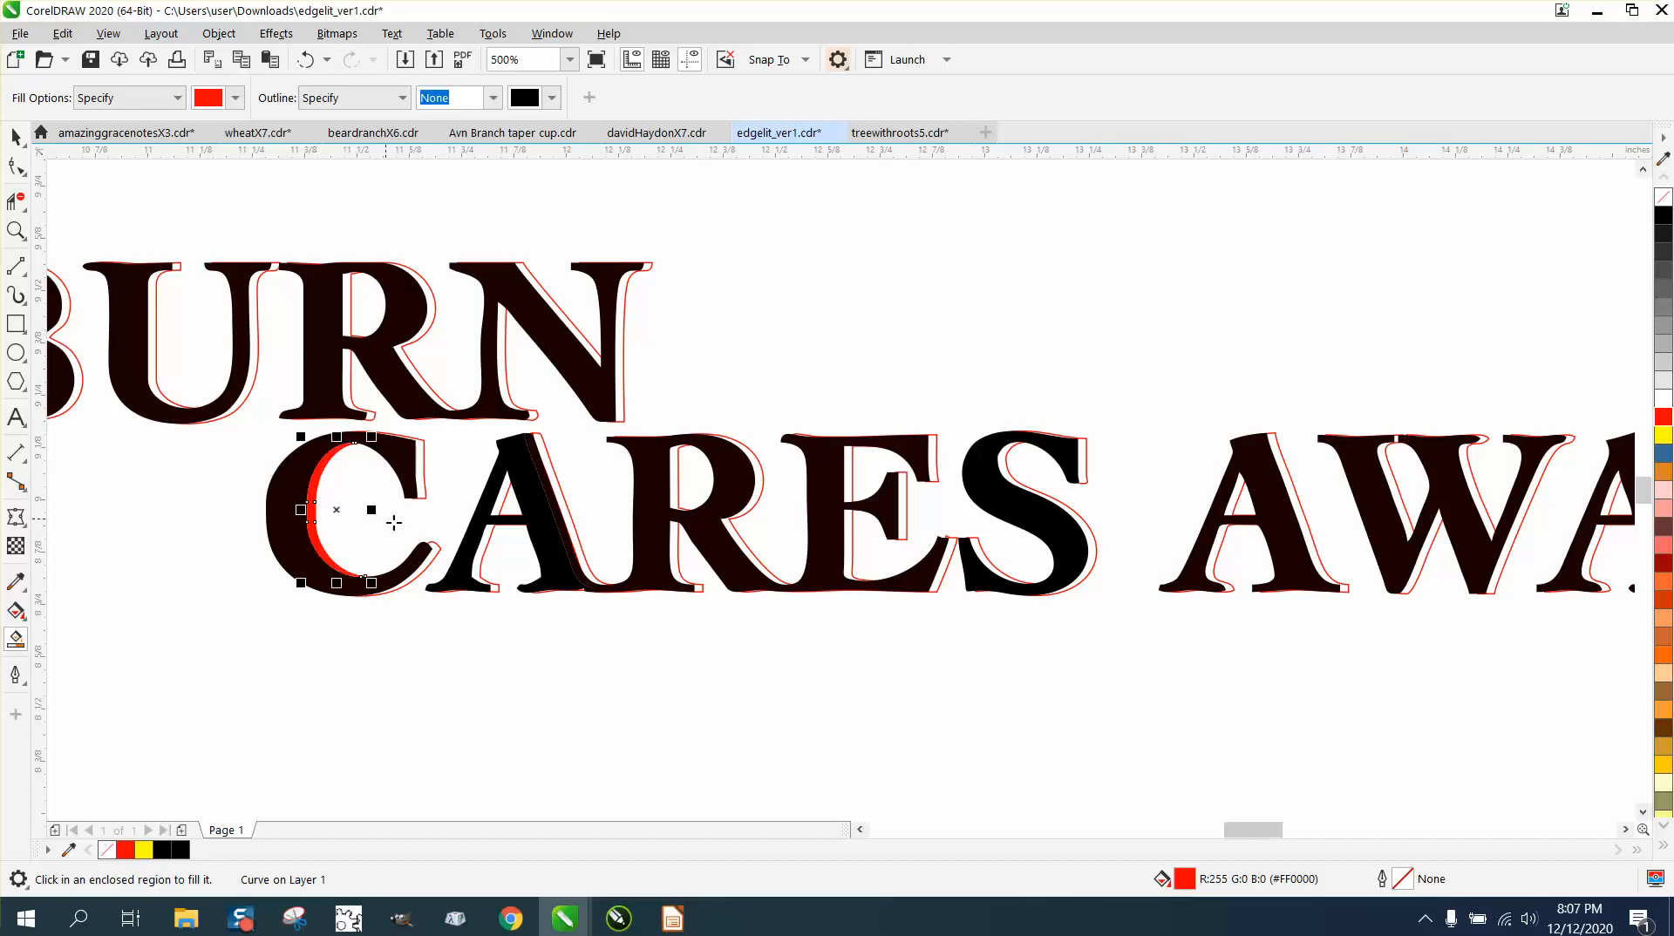
{"action": "left_click", "coordinate": [432, 546]}
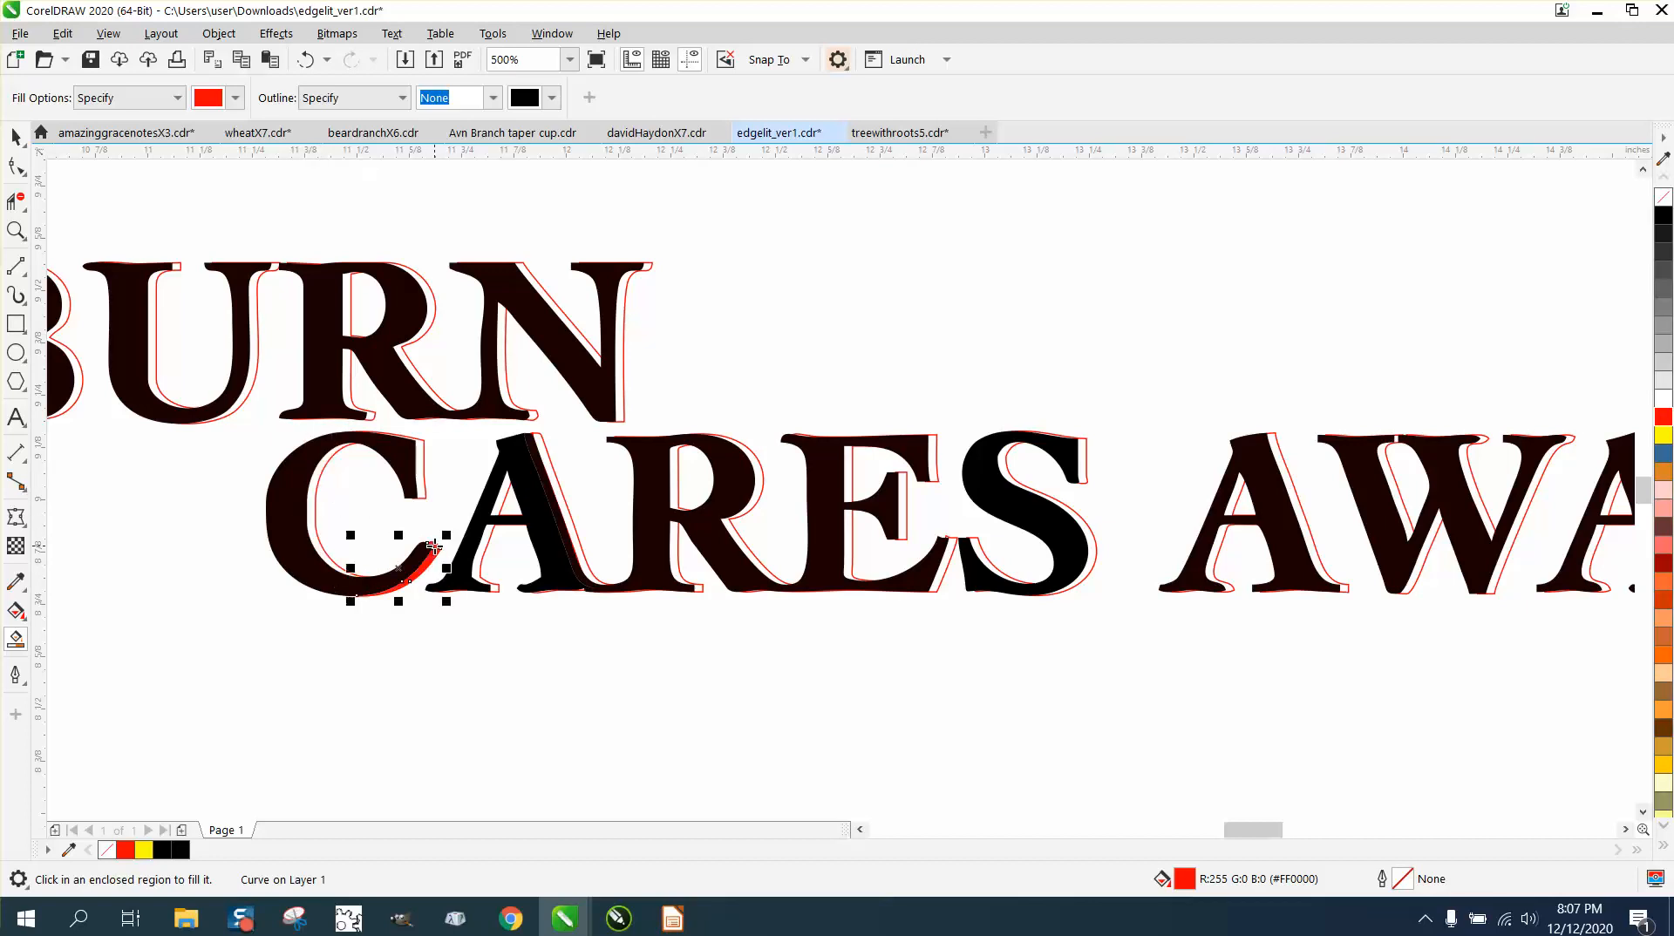
{"action": "left_click", "coordinate": [491, 530]}
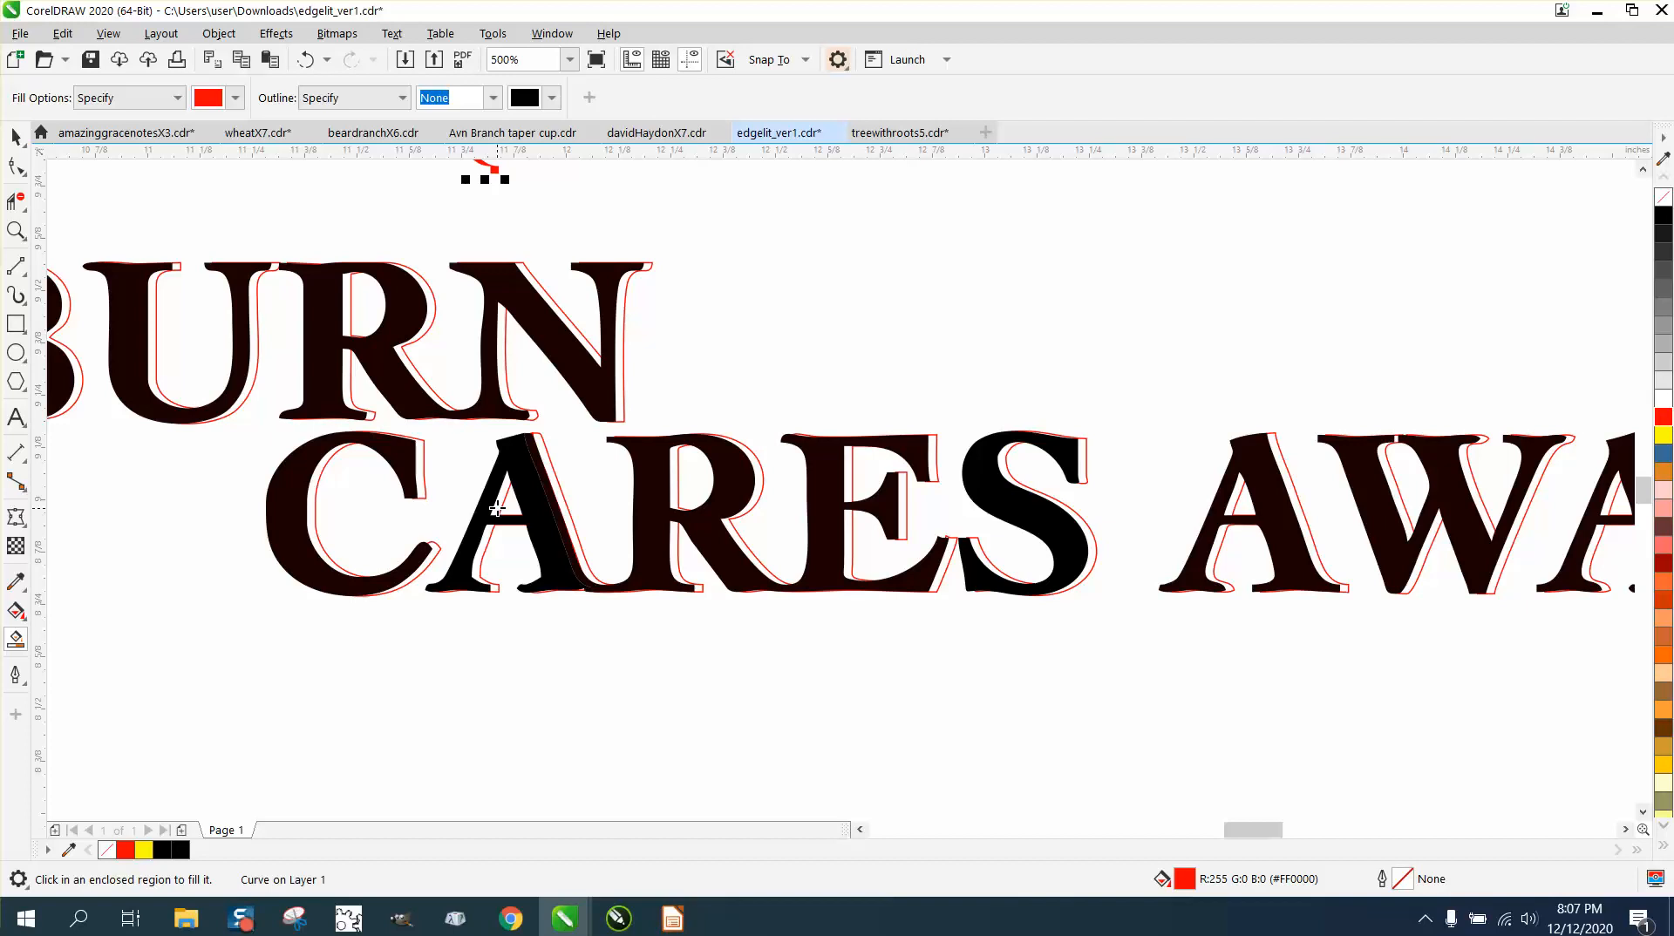
{"action": "left_click", "coordinate": [514, 478]}
{"action": "left_click", "coordinate": [557, 492]}
- Smart Fill the exposed shadow slivers of the R, E and S of CARES in red and move each piece 1 inch up
{"action": "left_click", "coordinate": [678, 484]}
{"action": "left_click", "coordinate": [674, 547]}
{"action": "left_click", "coordinate": [762, 485]}
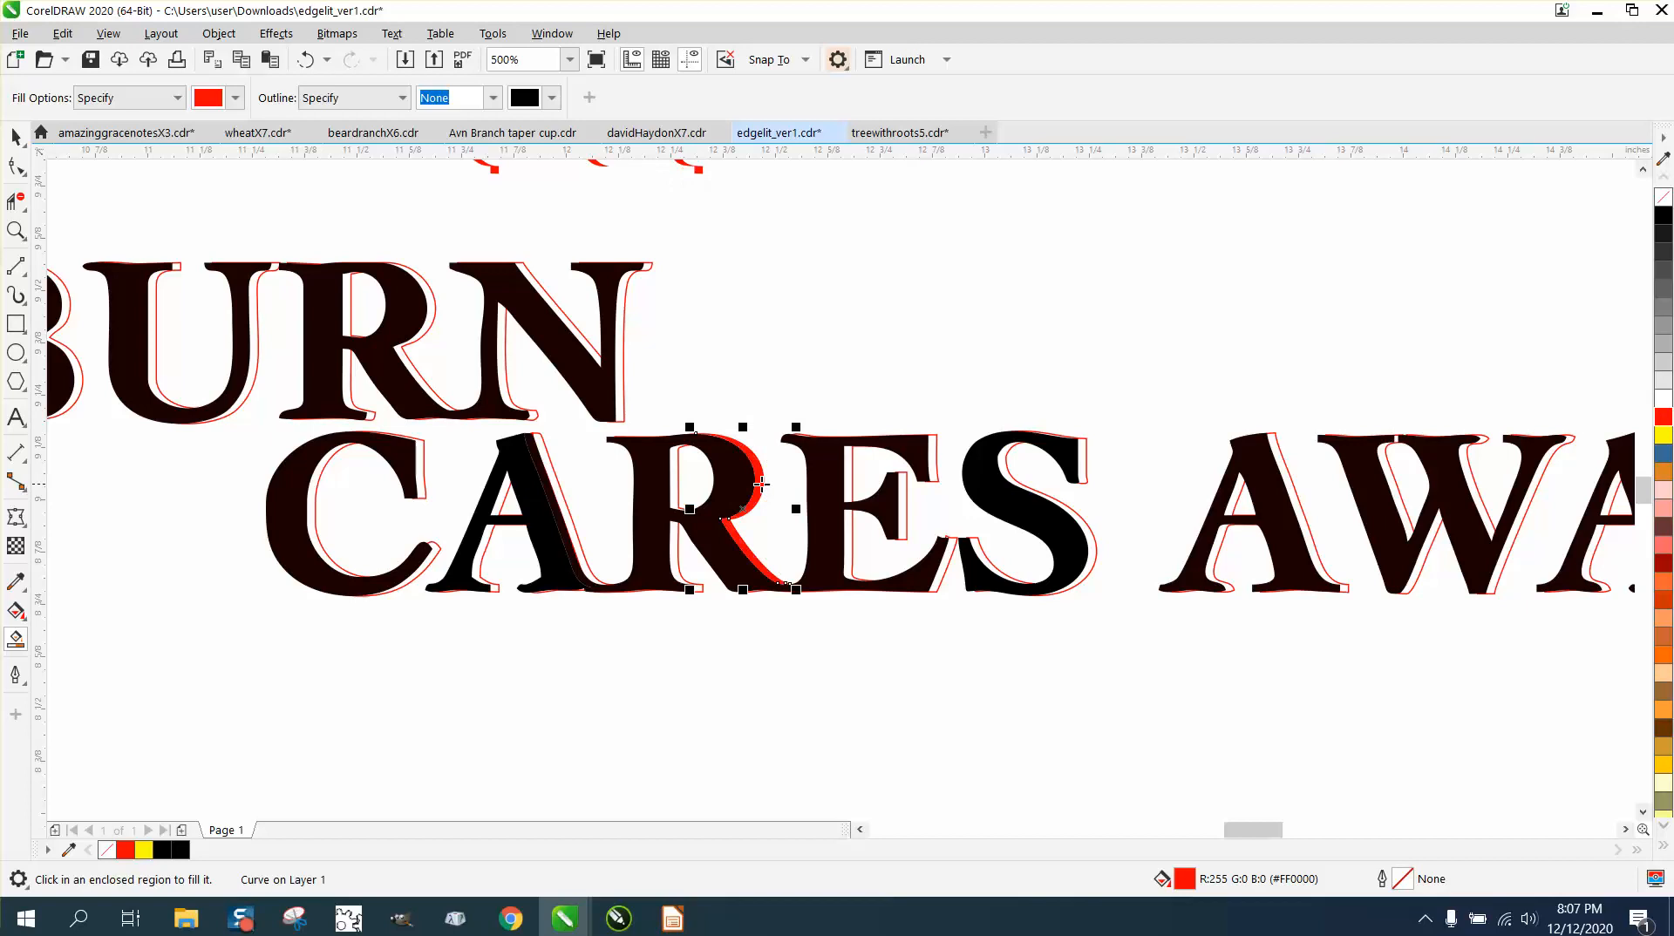
{"action": "left_click", "coordinate": [848, 531]}
{"action": "left_click", "coordinate": [936, 470]}
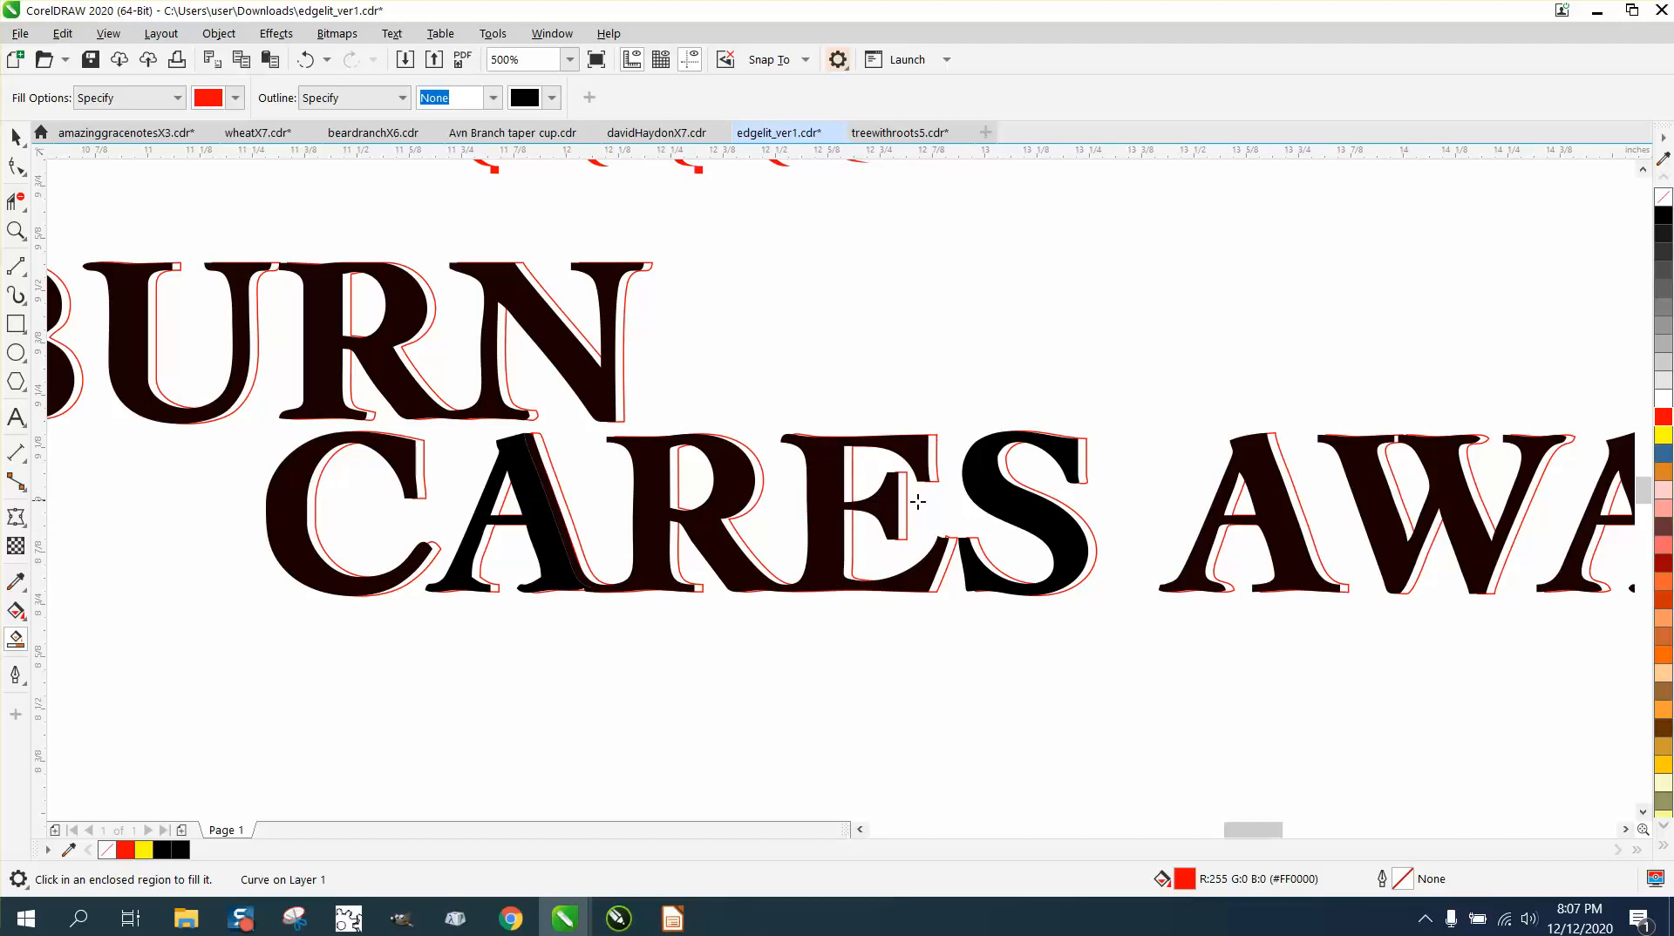
{"action": "left_click", "coordinate": [902, 503]}
{"action": "left_click", "coordinate": [947, 556]}
{"action": "left_click", "coordinate": [980, 556]}
{"action": "left_click", "coordinate": [1091, 555]}
- Smart Fill the remaining shadow slivers of the first A and the W of AWARD in red, moving each piece 1 inch up
{"action": "left_click", "coordinate": [1307, 538]}
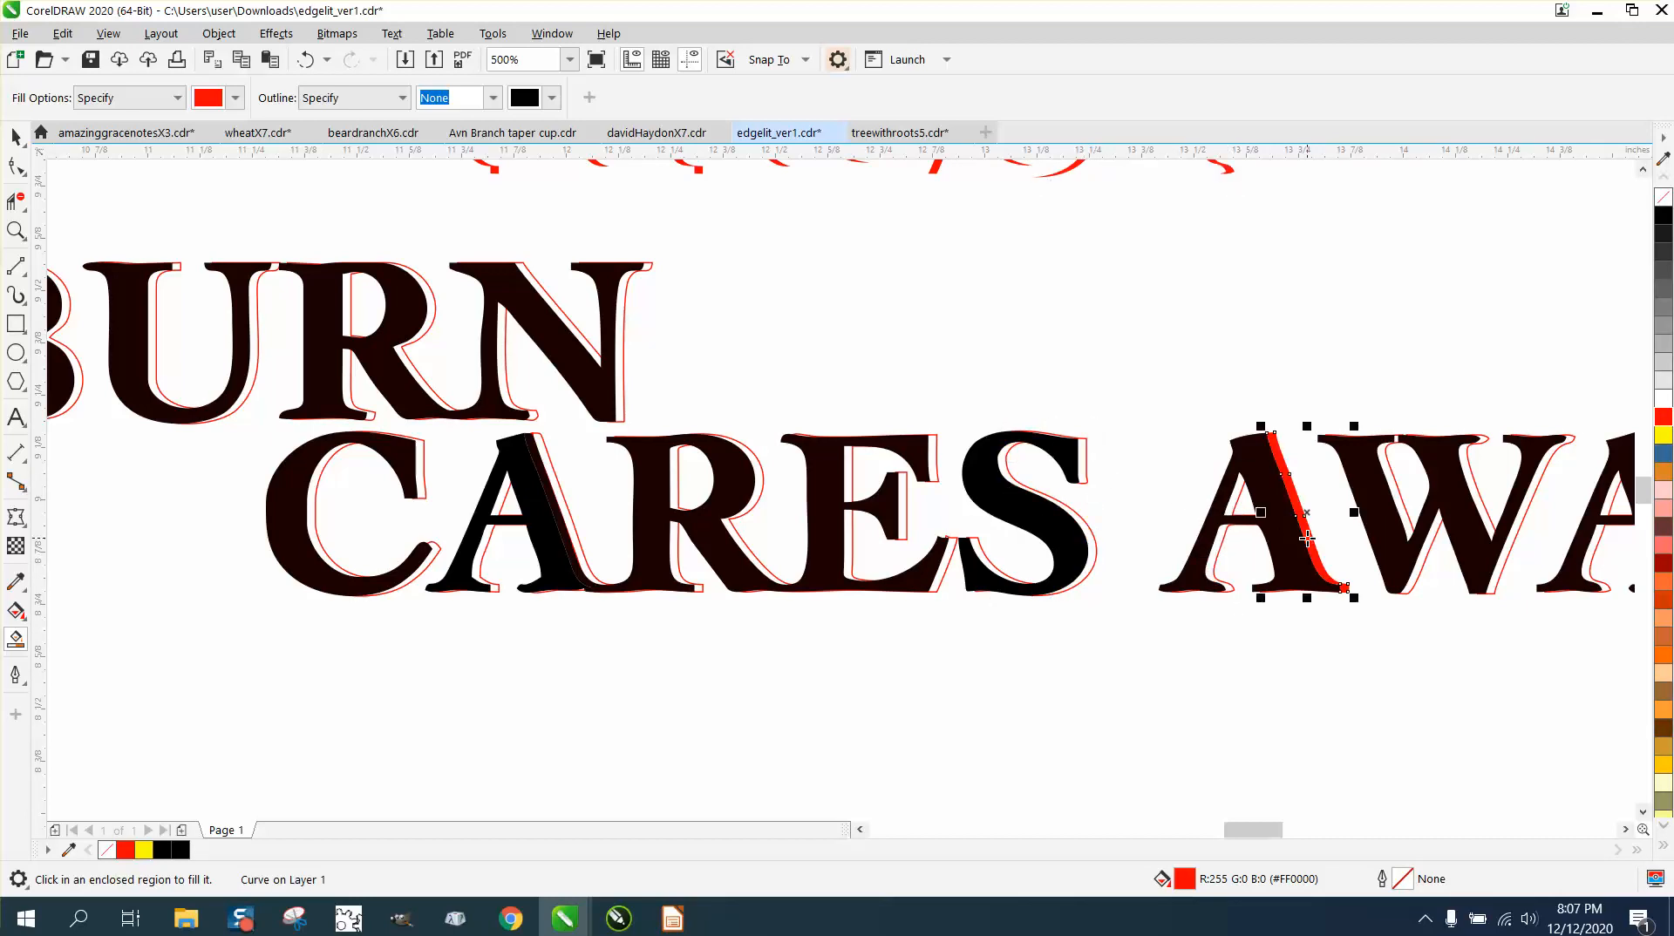
{"action": "left_click", "coordinate": [1423, 560]}
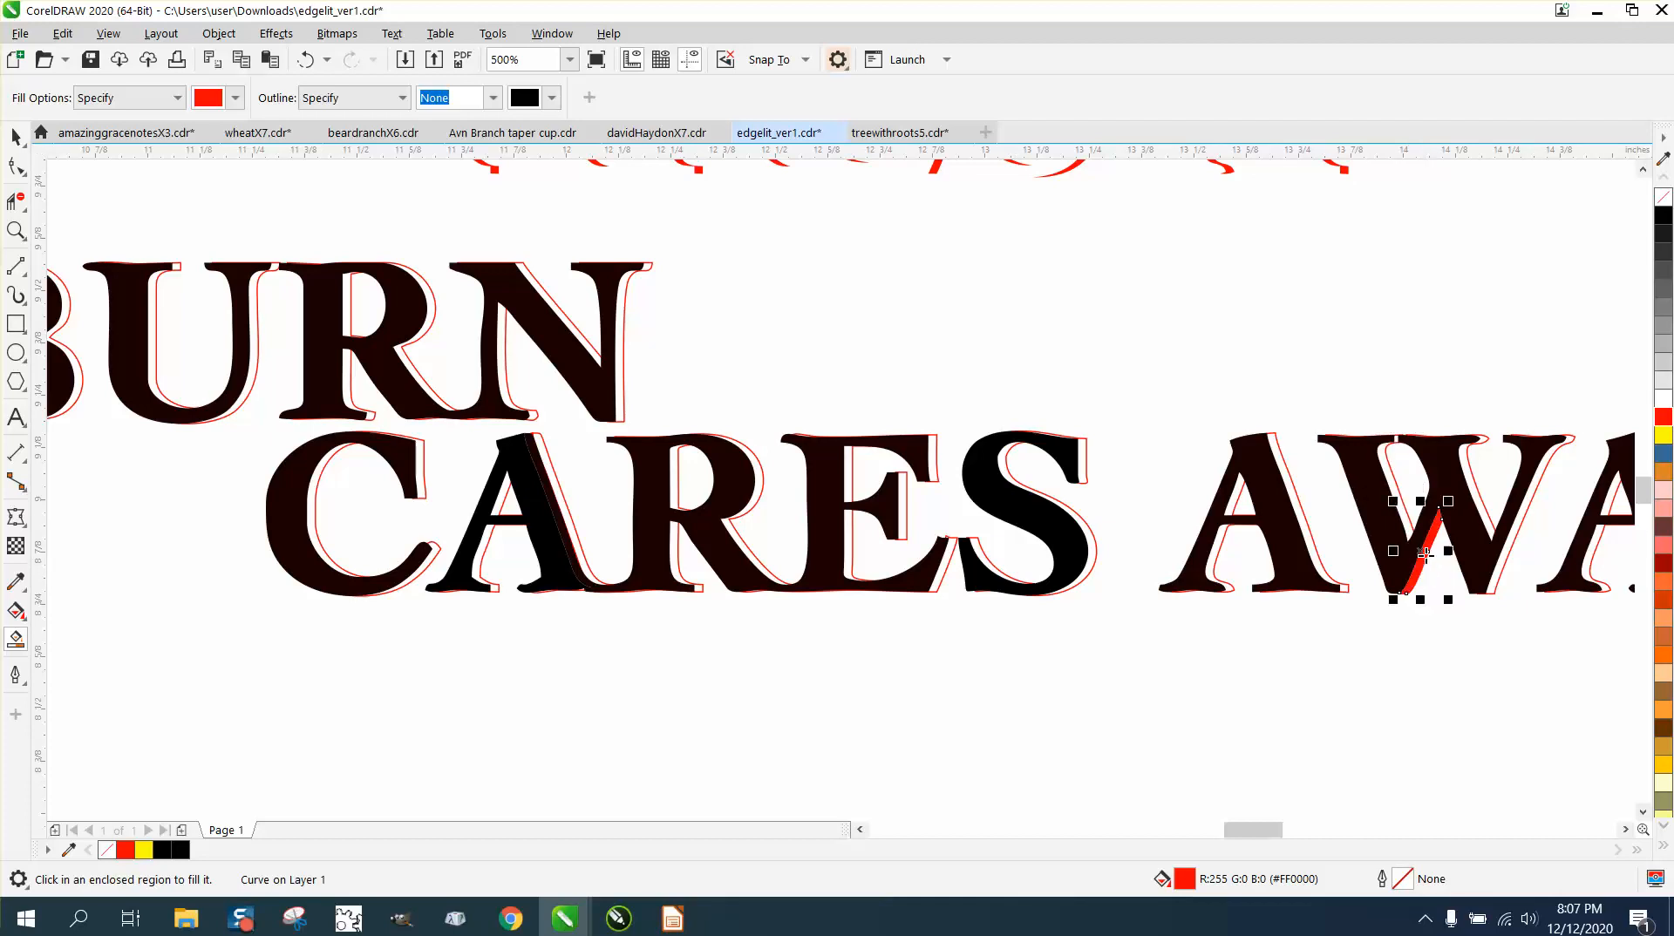
{"action": "left_click", "coordinate": [1486, 515]}
{"action": "key", "text": "Up"}
{"action": "left_click", "coordinate": [1519, 518]}
{"action": "scroll", "coordinate": [1082, 519], "scroll_direction": "down", "scroll_amount": 1}
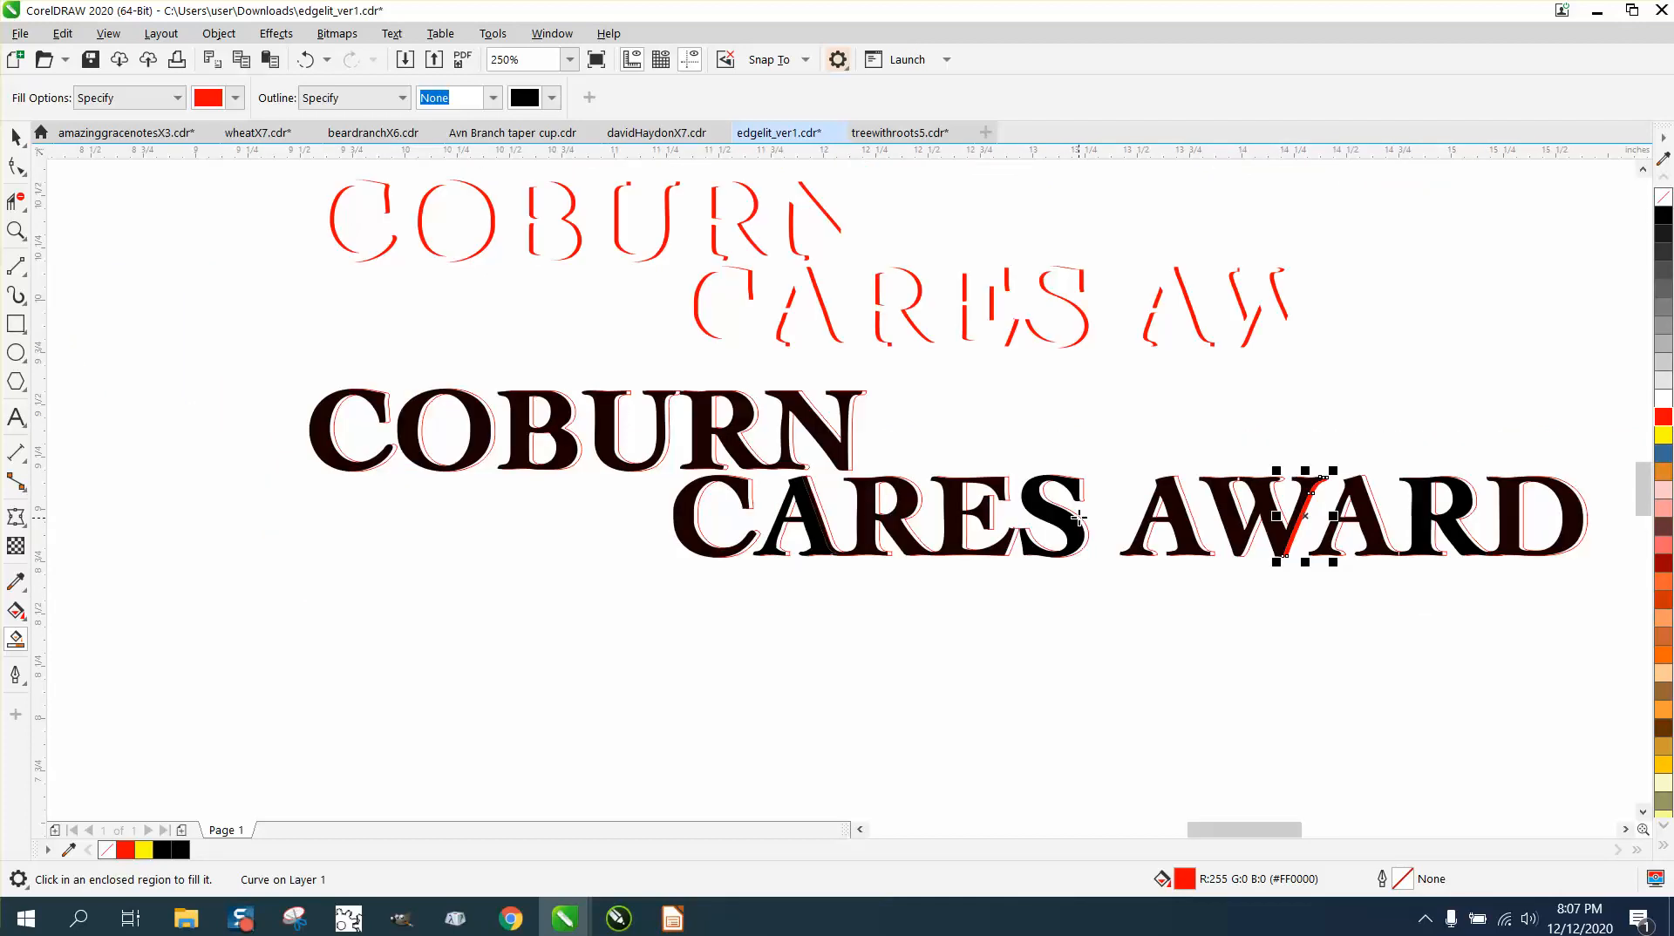
{"action": "key", "text": "Up"}
- Smart Fill the right, inner and lower-left areas of the second A of AWARD in red and move them 1 inch up
{"action": "left_click", "coordinate": [1382, 527]}
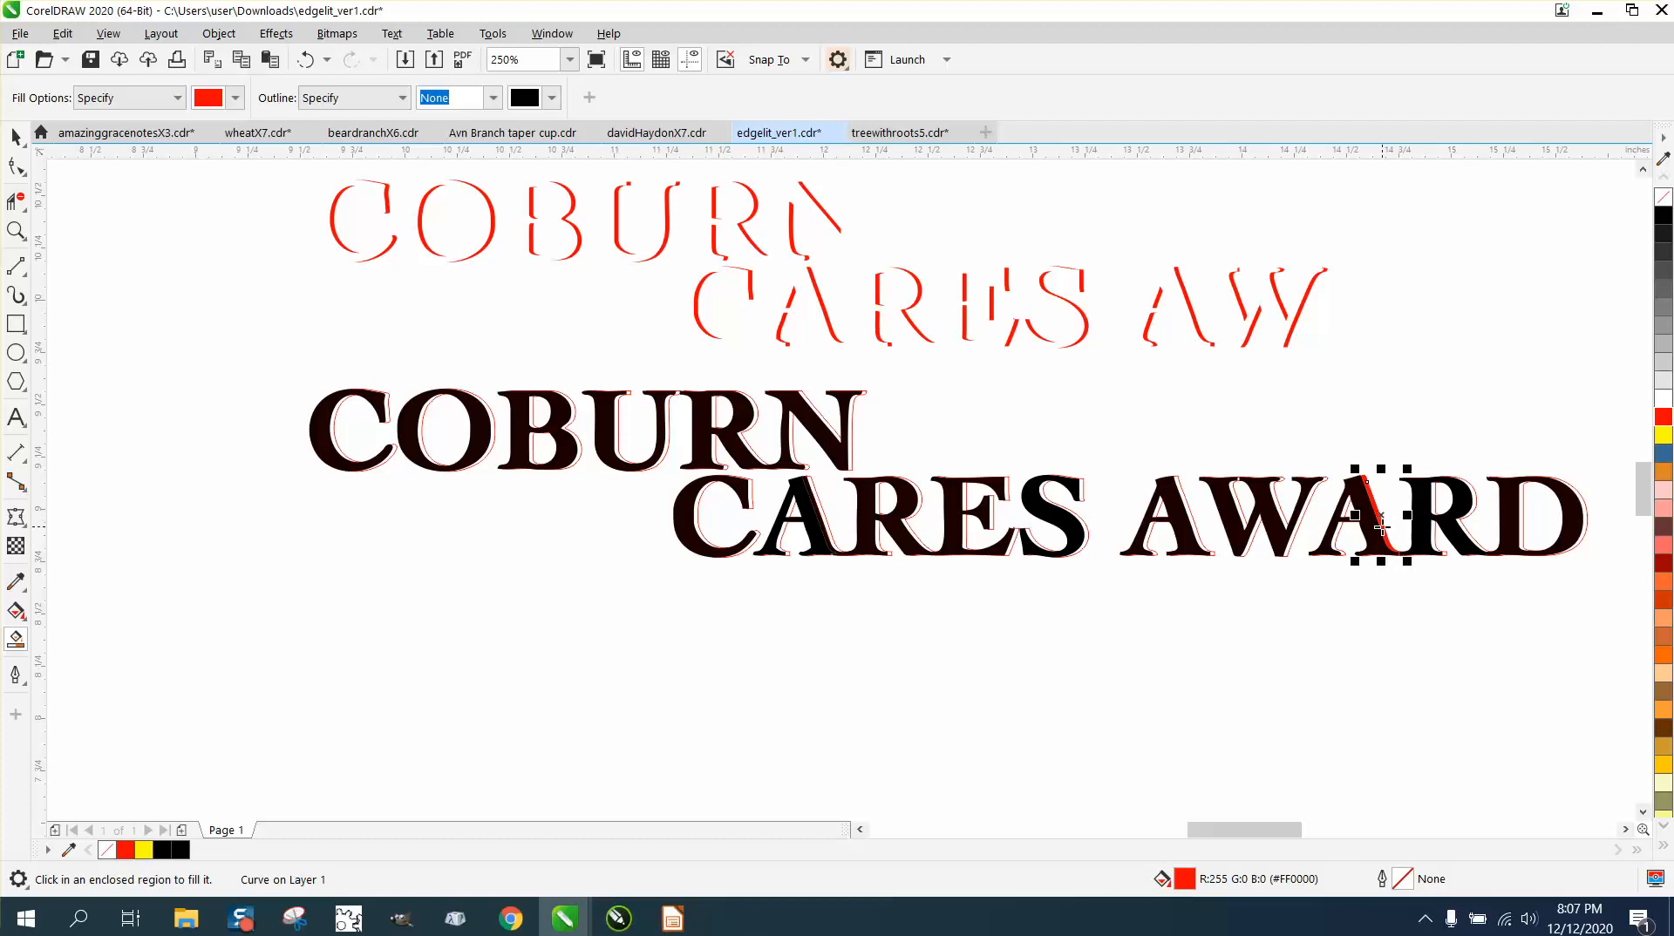
{"action": "key", "text": "Up"}
{"action": "left_click", "coordinate": [1347, 512]}
{"action": "key", "text": "Up"}
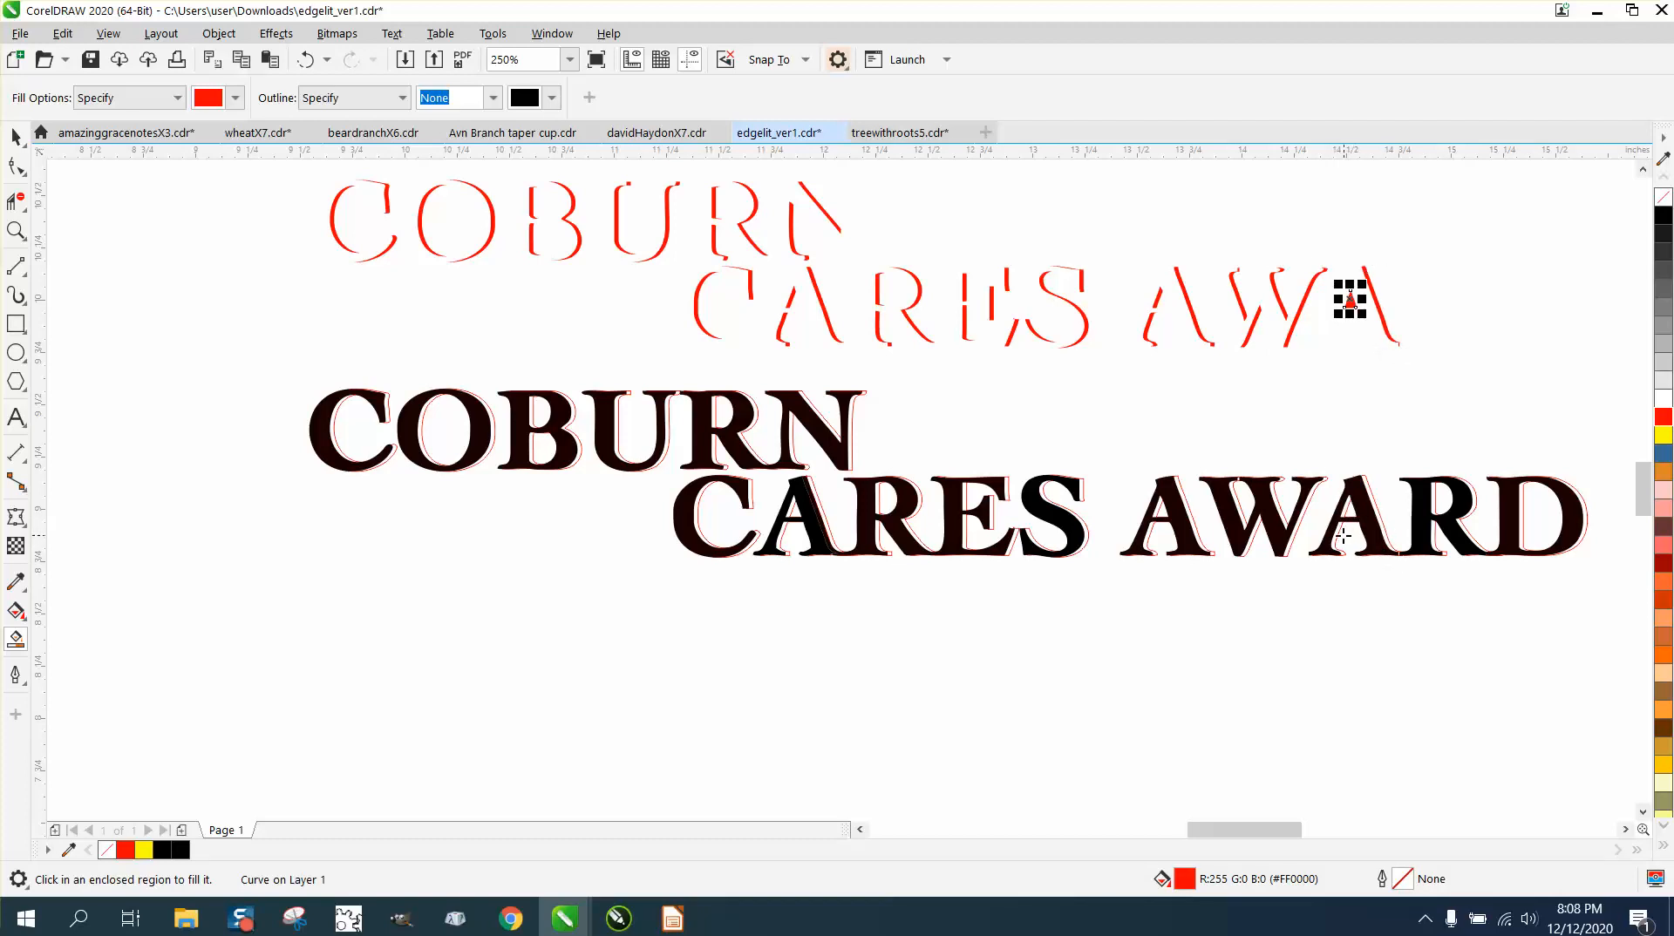
{"action": "left_click", "coordinate": [1335, 533]}
{"action": "key", "text": "Up"}
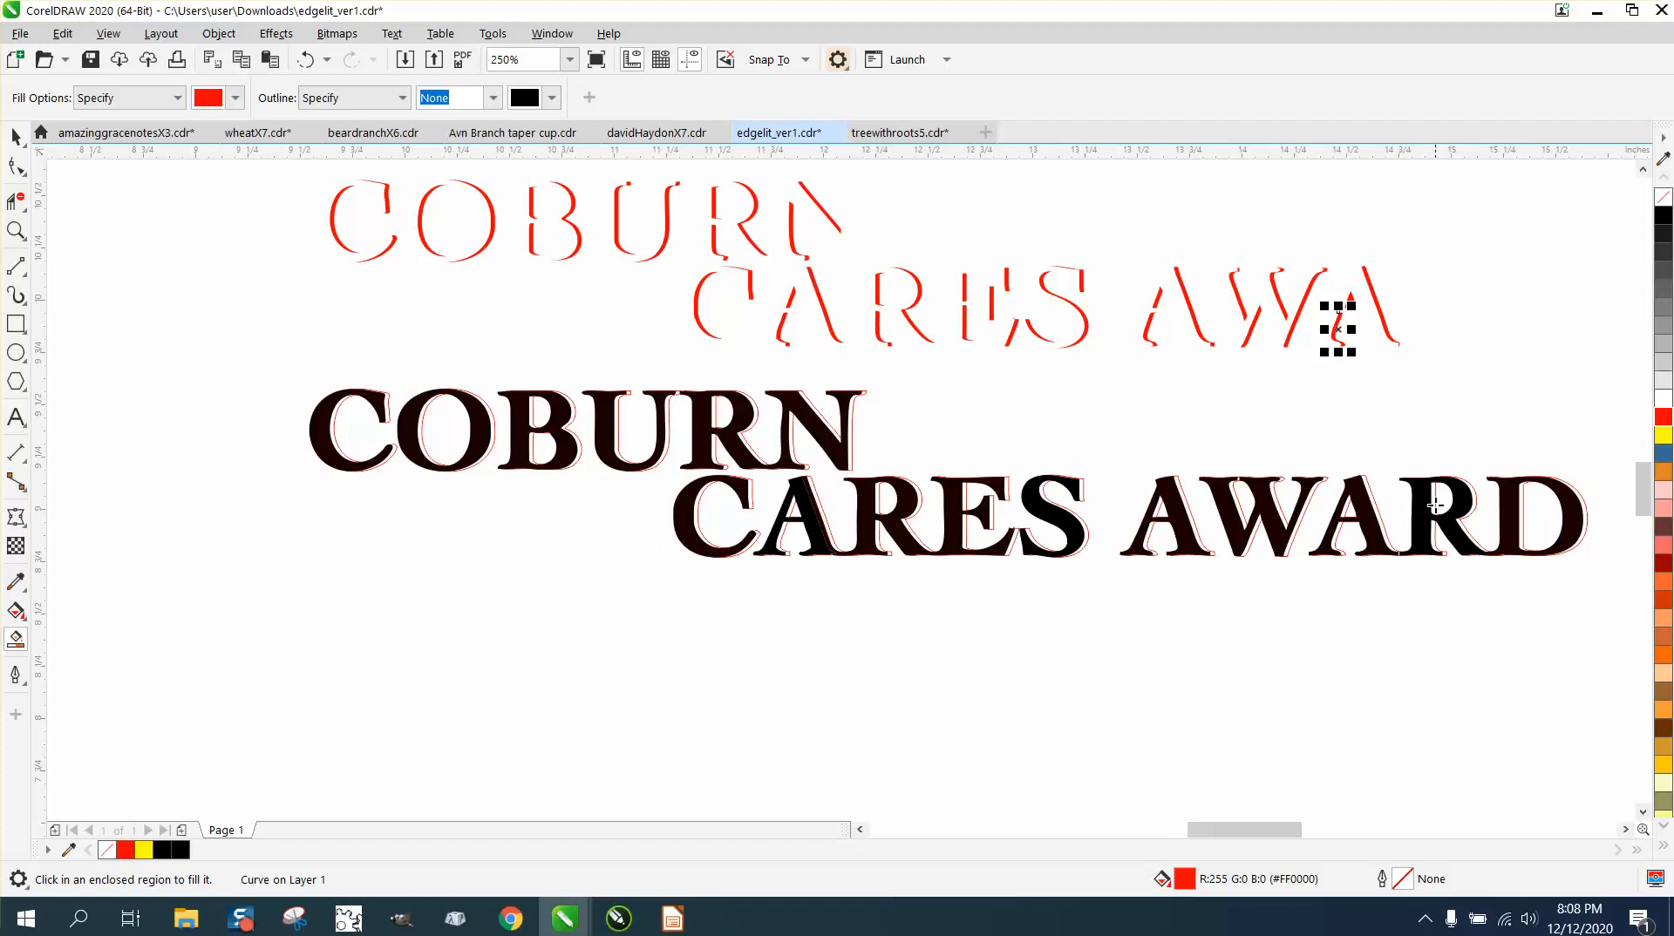
- Smart Fill the inner, lower and outer shadow slivers of the R of AWARD in red, moving each 1 inch up
{"action": "left_click", "coordinate": [1435, 511]}
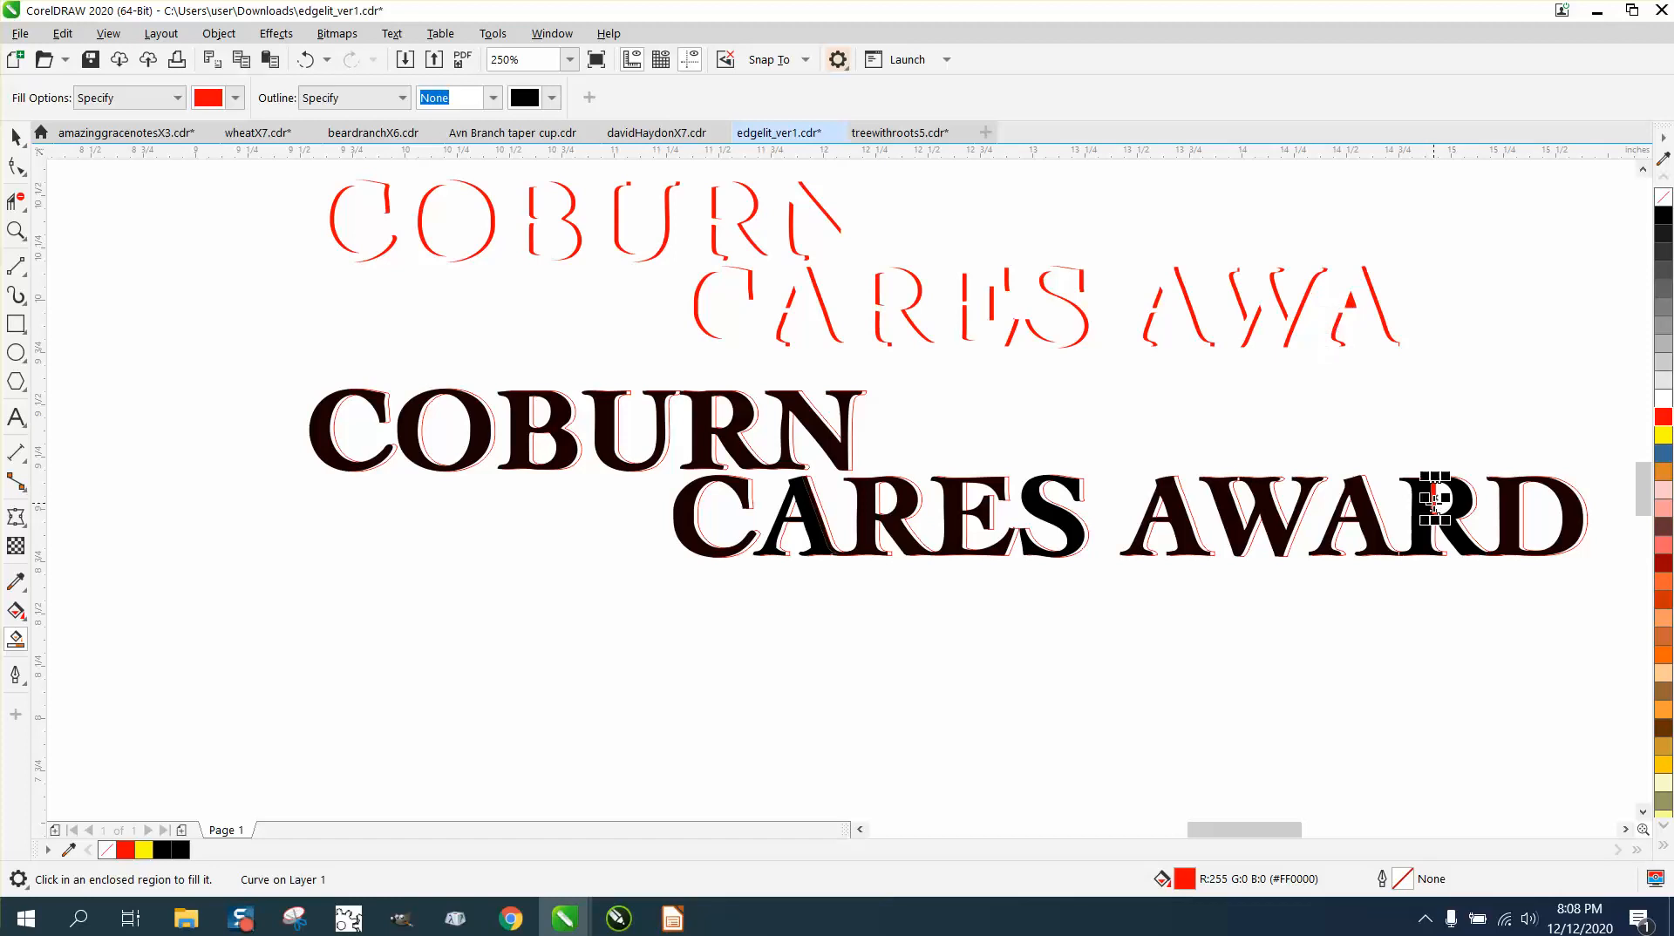
{"action": "key", "text": "Up"}
{"action": "left_click", "coordinate": [1434, 533]}
{"action": "key", "text": "Up"}
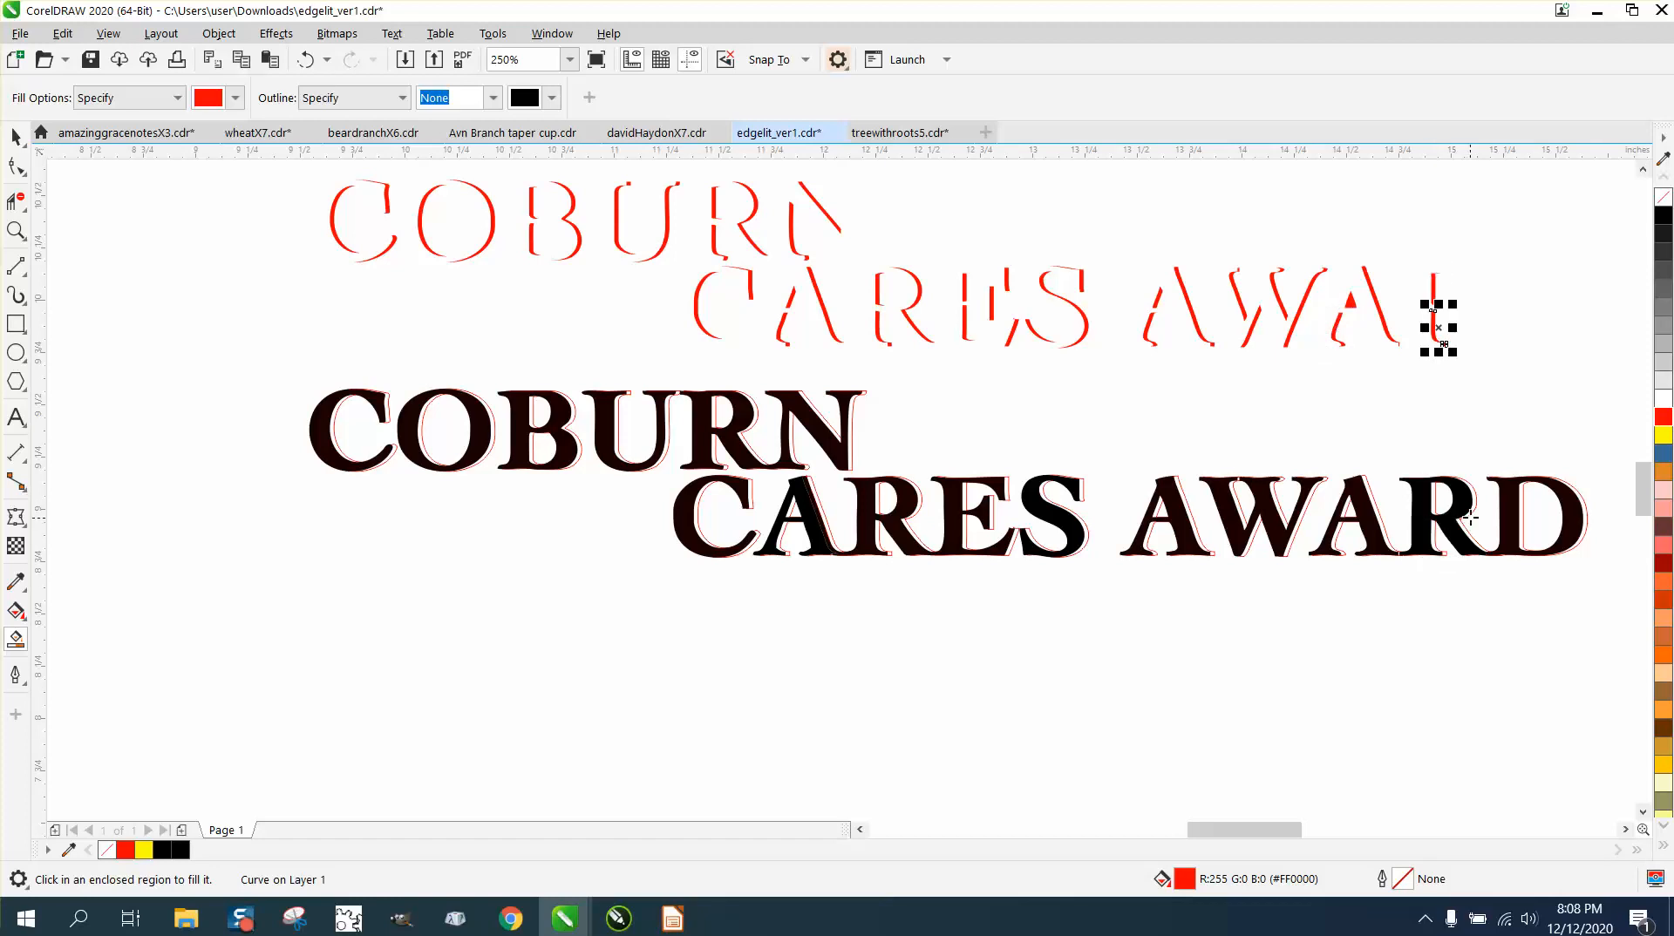
{"action": "left_click", "coordinate": [1473, 504]}
{"action": "key", "text": "Up"}
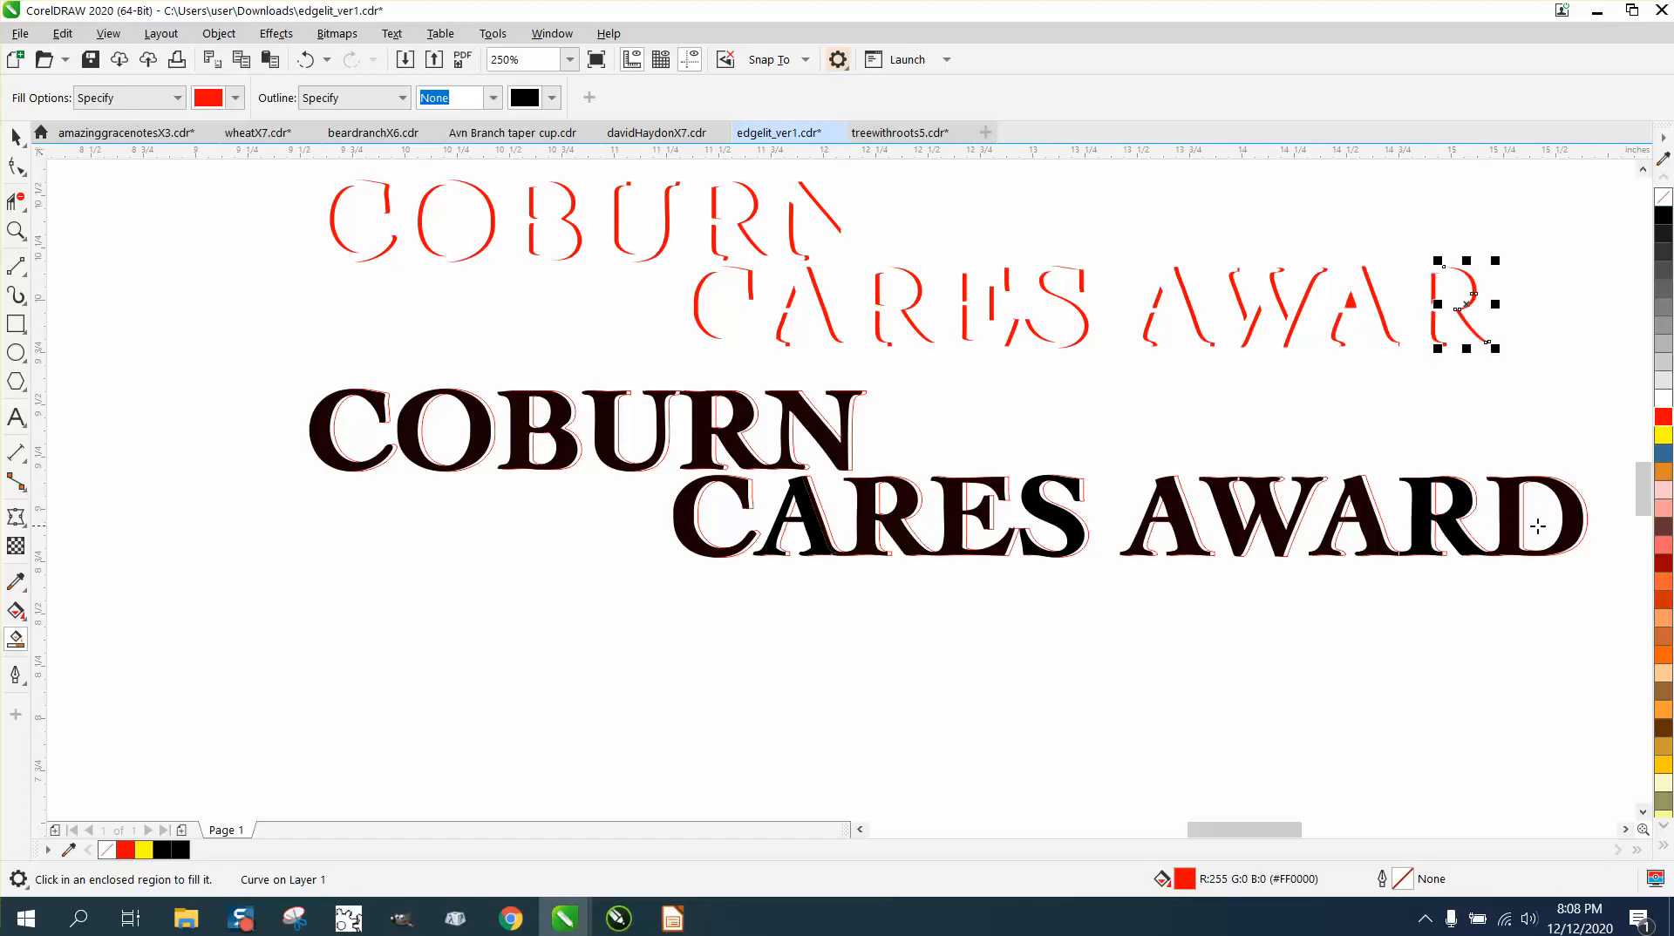
- Smart Fill the inner and outer shadow slivers of the D of AWARD in red and move both 1 inch up
{"action": "left_click", "coordinate": [1522, 519]}
{"action": "key", "text": "Up"}
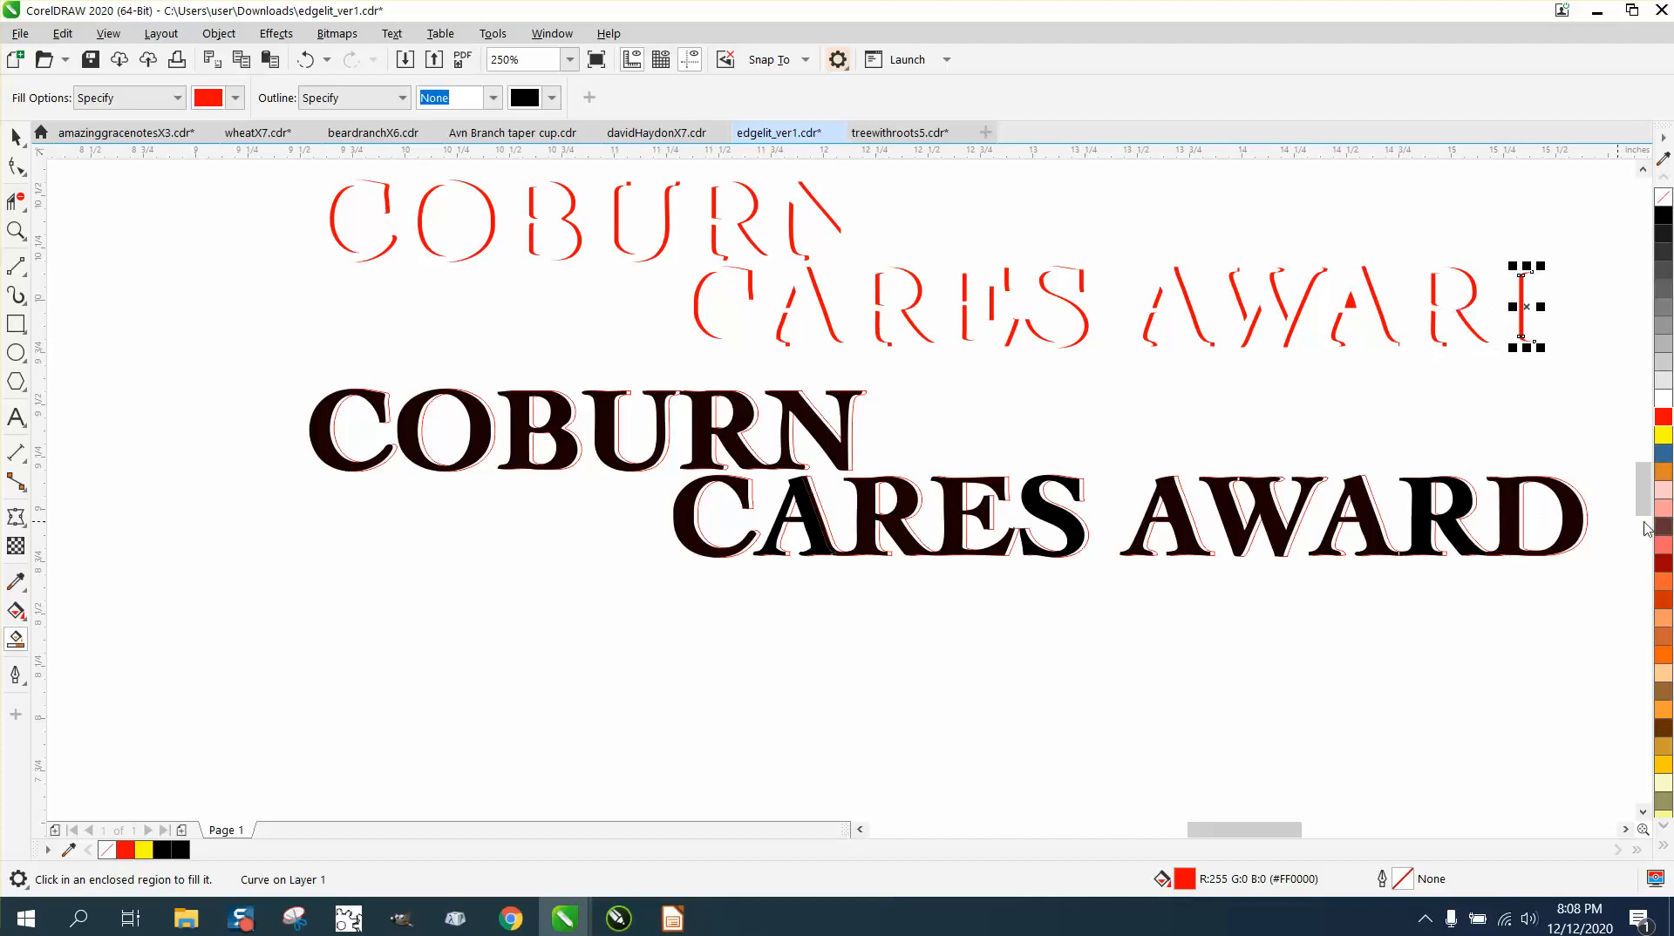
{"action": "left_click", "coordinate": [1586, 518]}
{"action": "key", "text": "Up"}
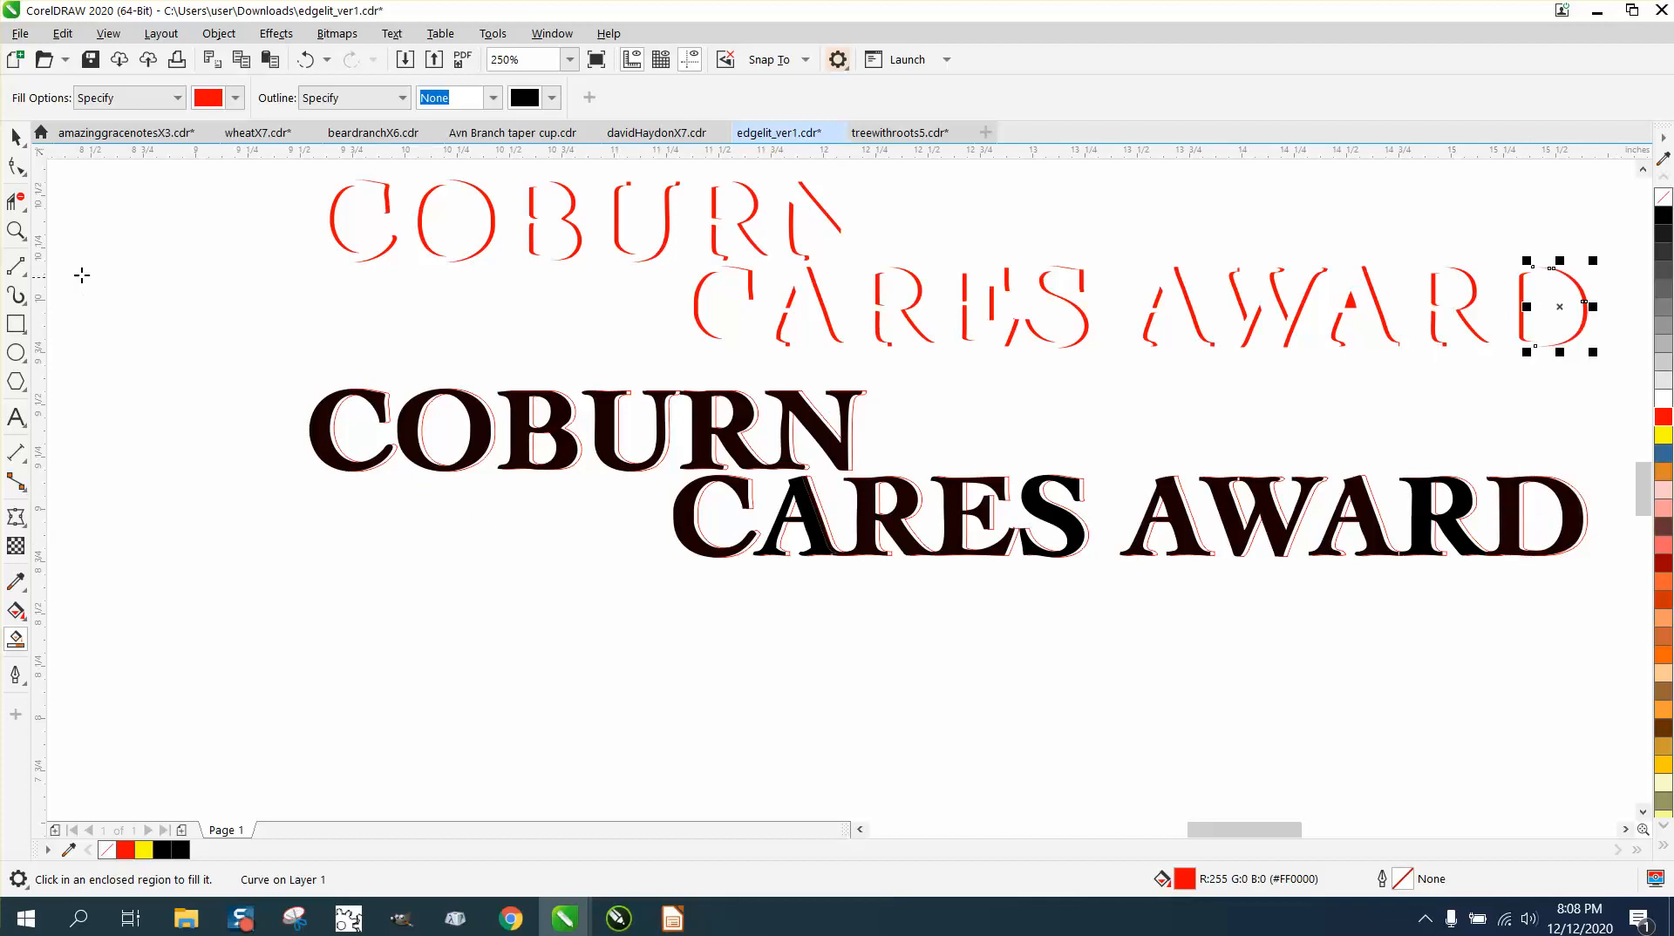
- Select the whole black COBURN CARES AWARD lettering together with its red outlined copy and remove the outlines
{"action": "left_click", "coordinate": [16, 137]}
{"action": "left_click_drag", "start_coordinate": [262, 346], "coordinate": [549, 513]}
{"action": "left_click_drag", "start_coordinate": [1465, 640], "coordinate": [1603, 678]}
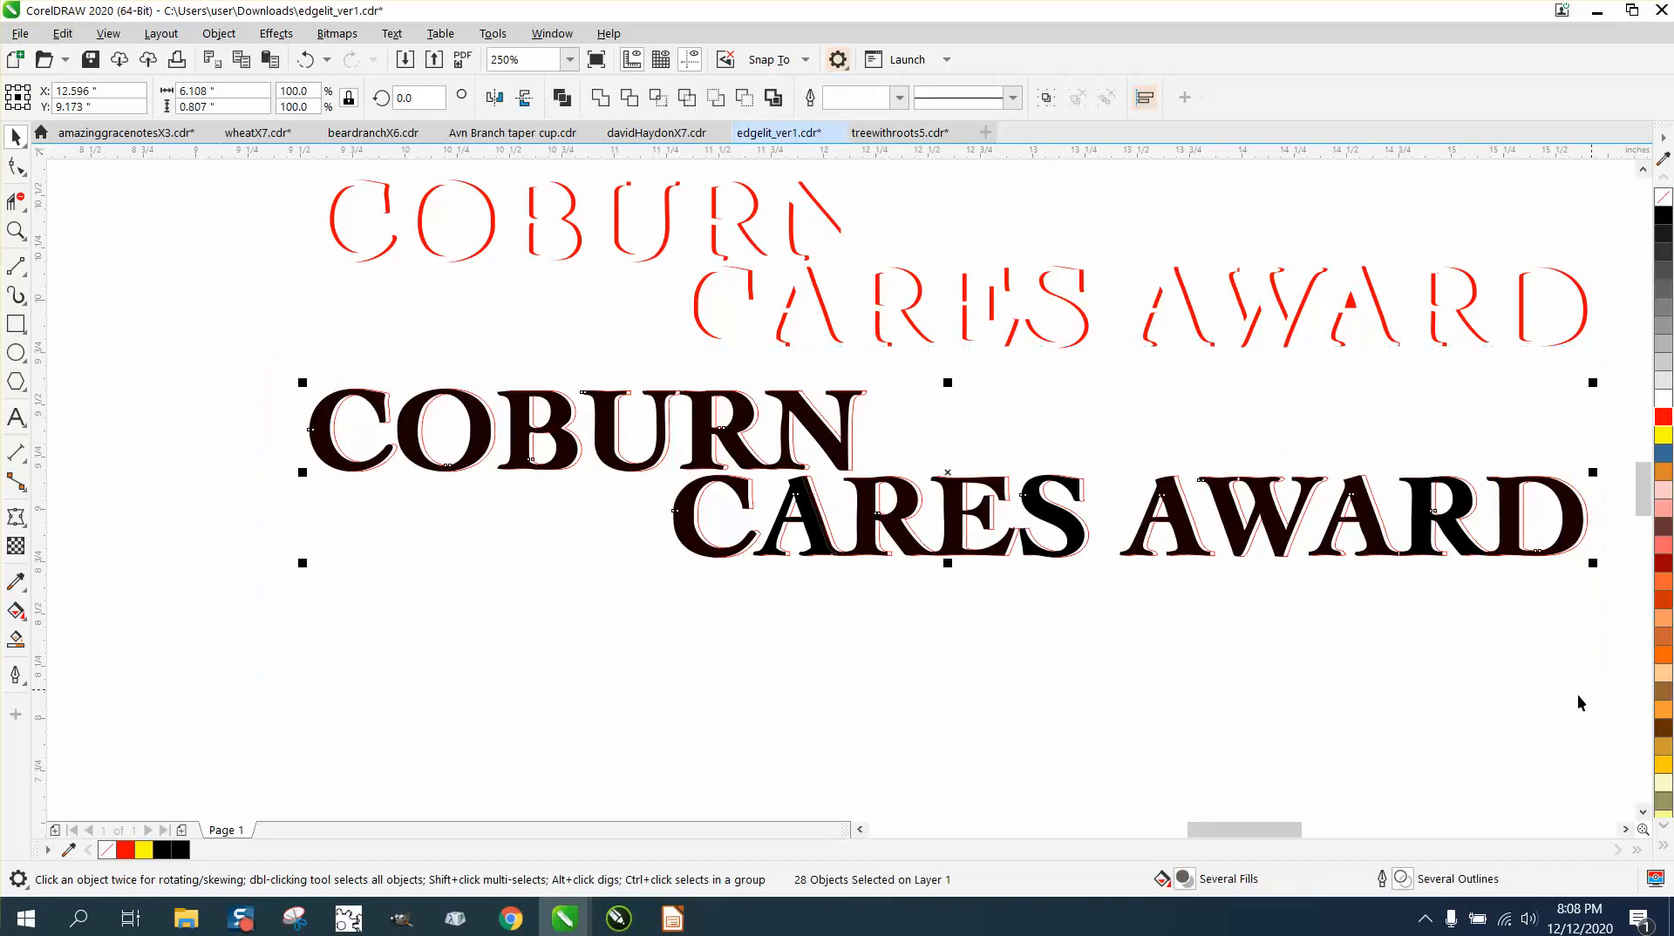
{"action": "right_click", "coordinate": [1663, 197]}
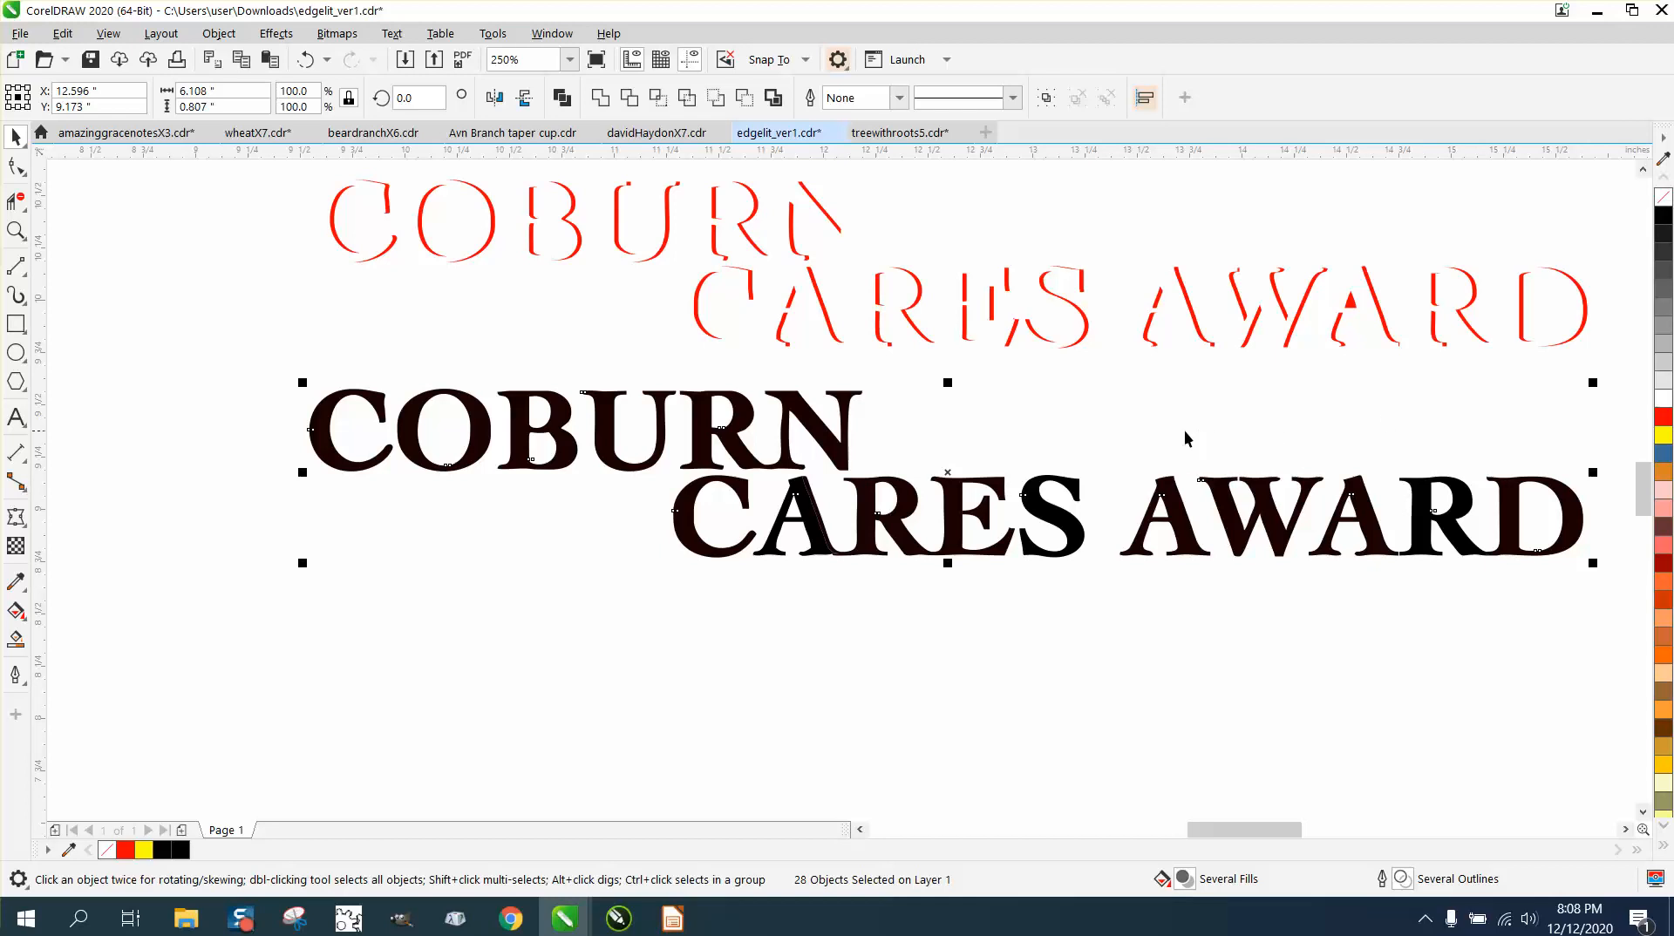
- Move the stray red sliver above the lettering 1 inch down to the C of CARES
{"action": "scroll", "coordinate": [925, 286], "scroll_direction": "down", "scroll_amount": 2}
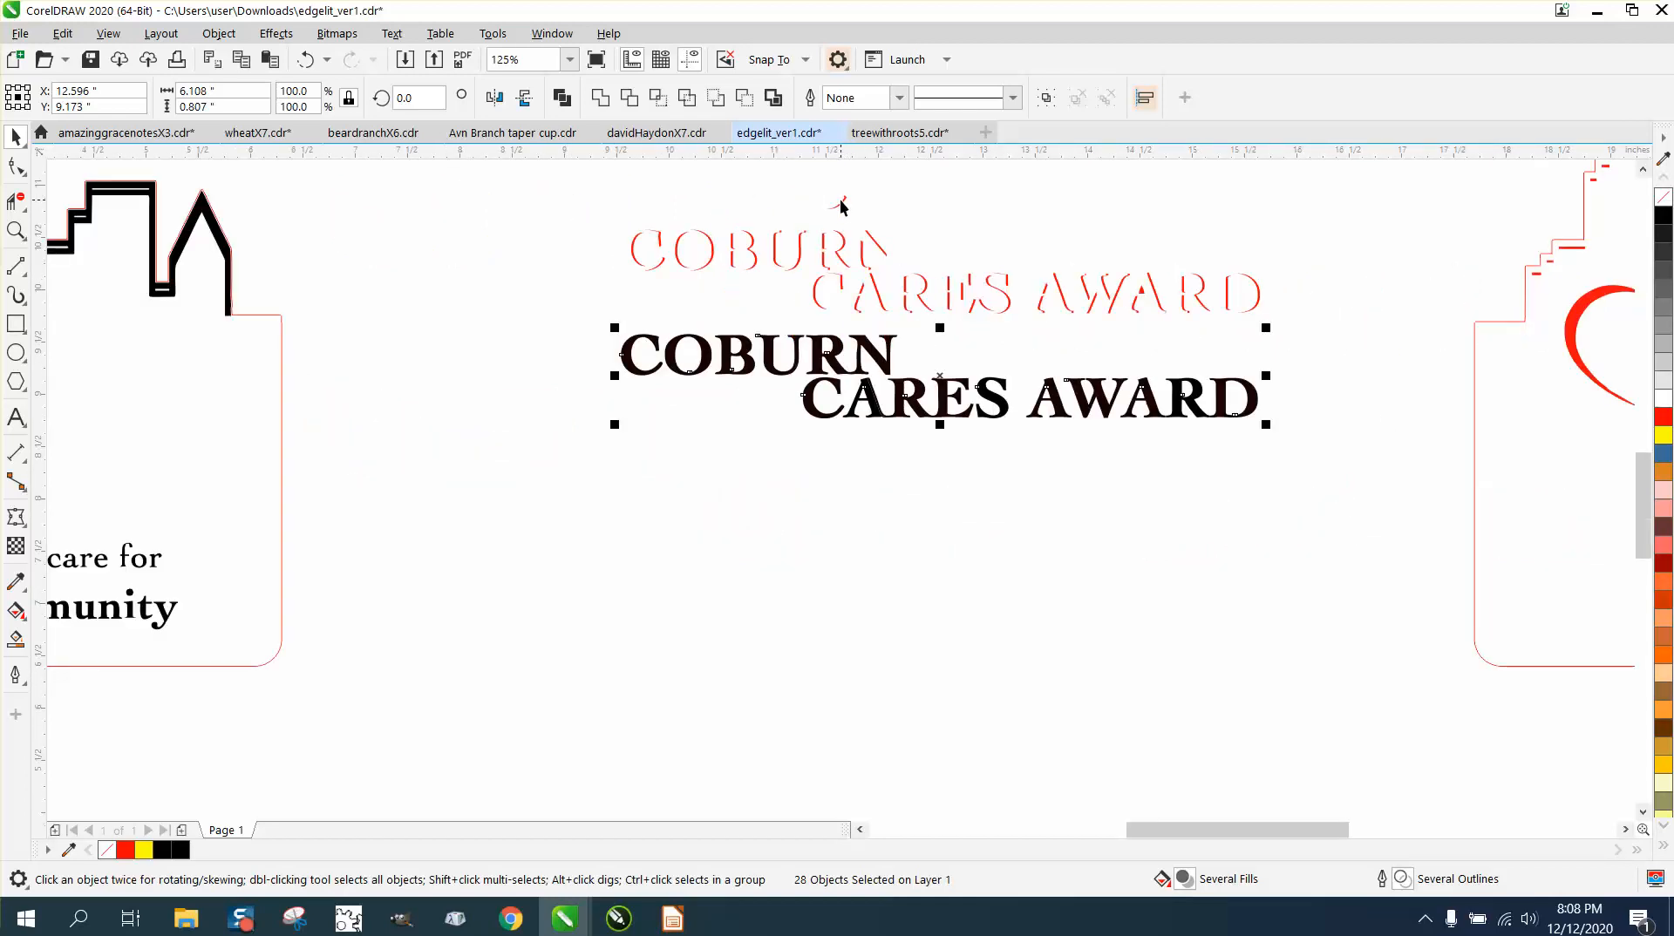
{"action": "left_click", "coordinate": [841, 204]}
{"action": "key", "text": "Down"}
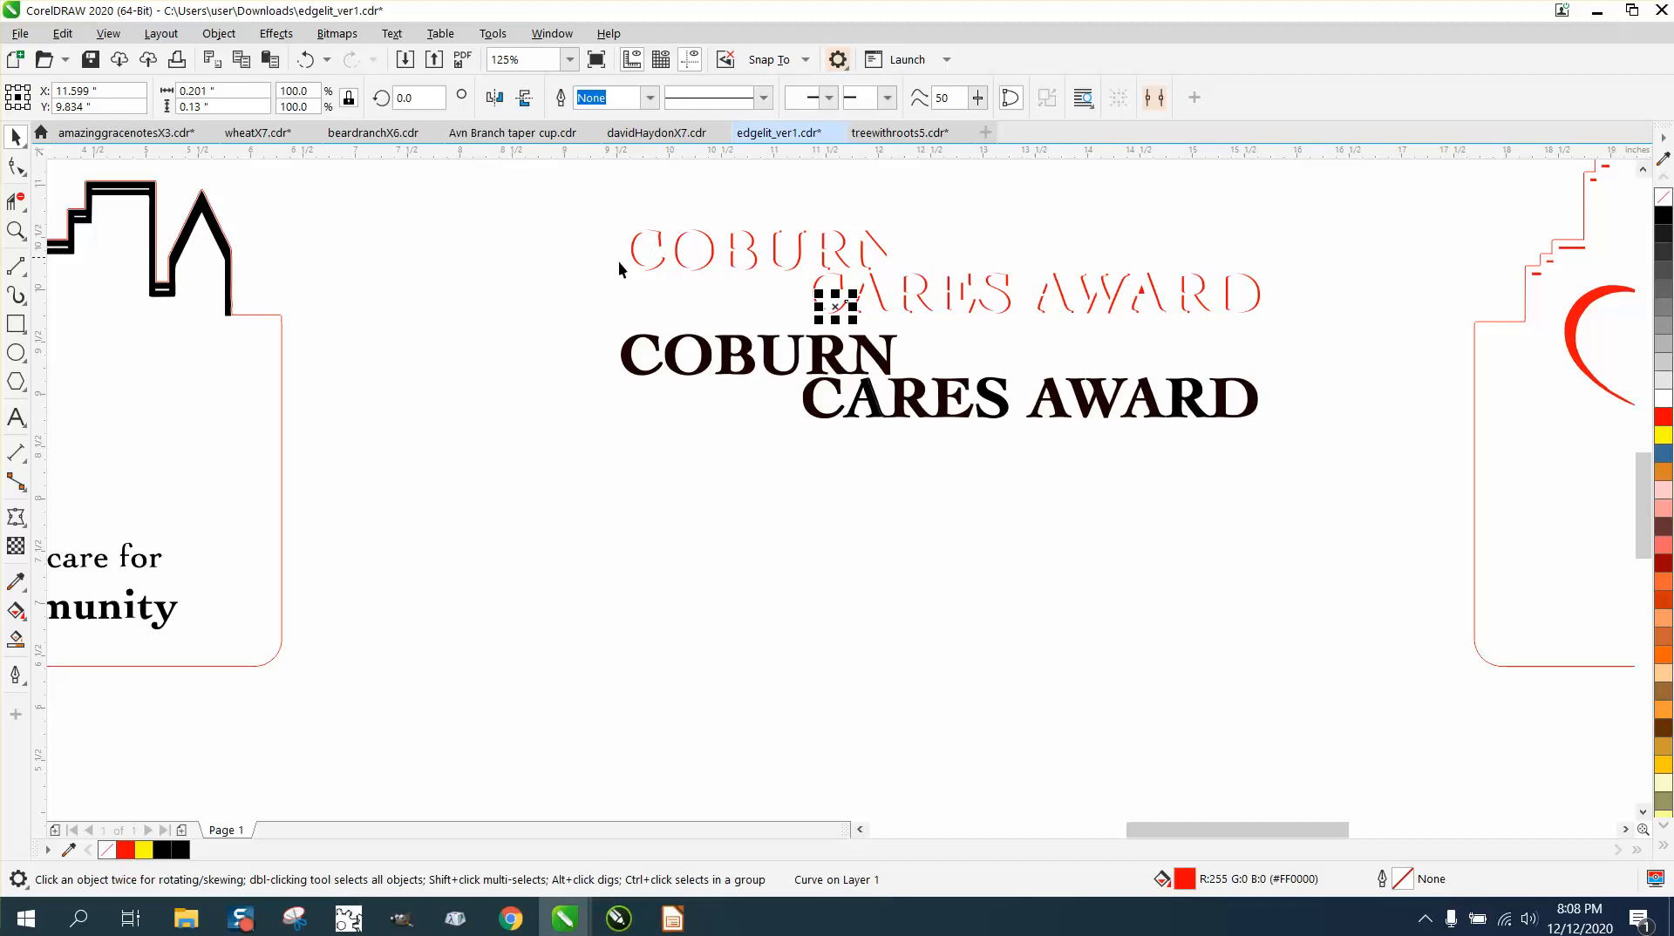
{"action": "key", "text": "Delete"}
- Select all the red shadow slivers and move them 1 inch down onto the black lettering
{"action": "left_click_drag", "start_coordinate": [590, 216], "coordinate": [1287, 342]}
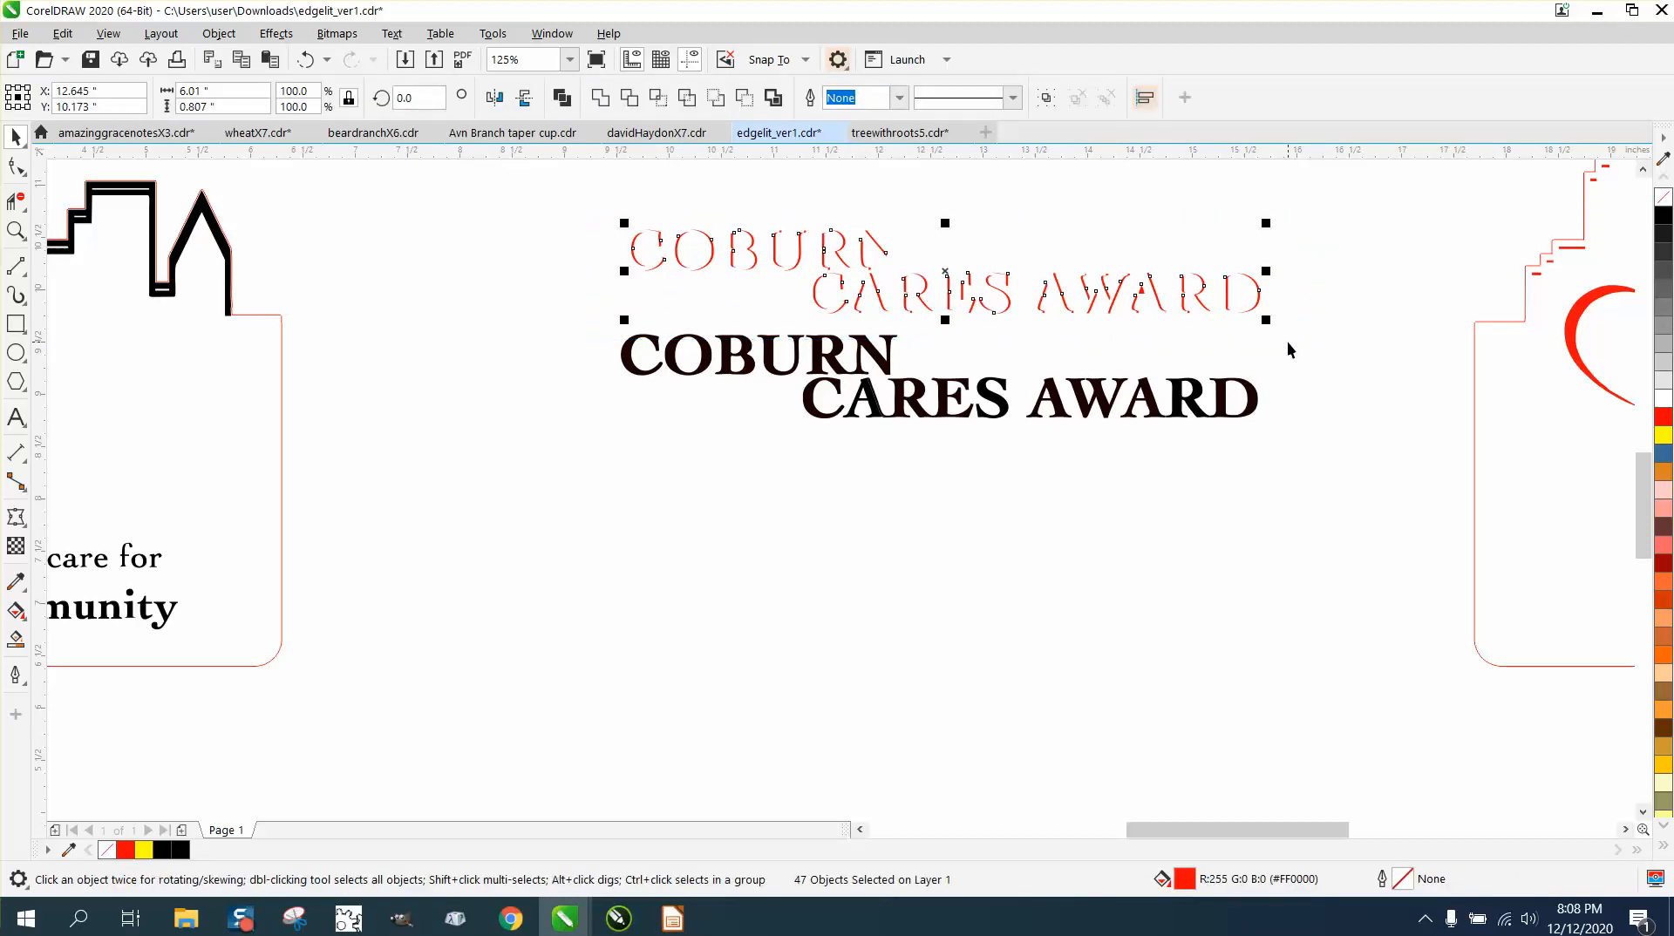
{"action": "key", "text": "Down"}
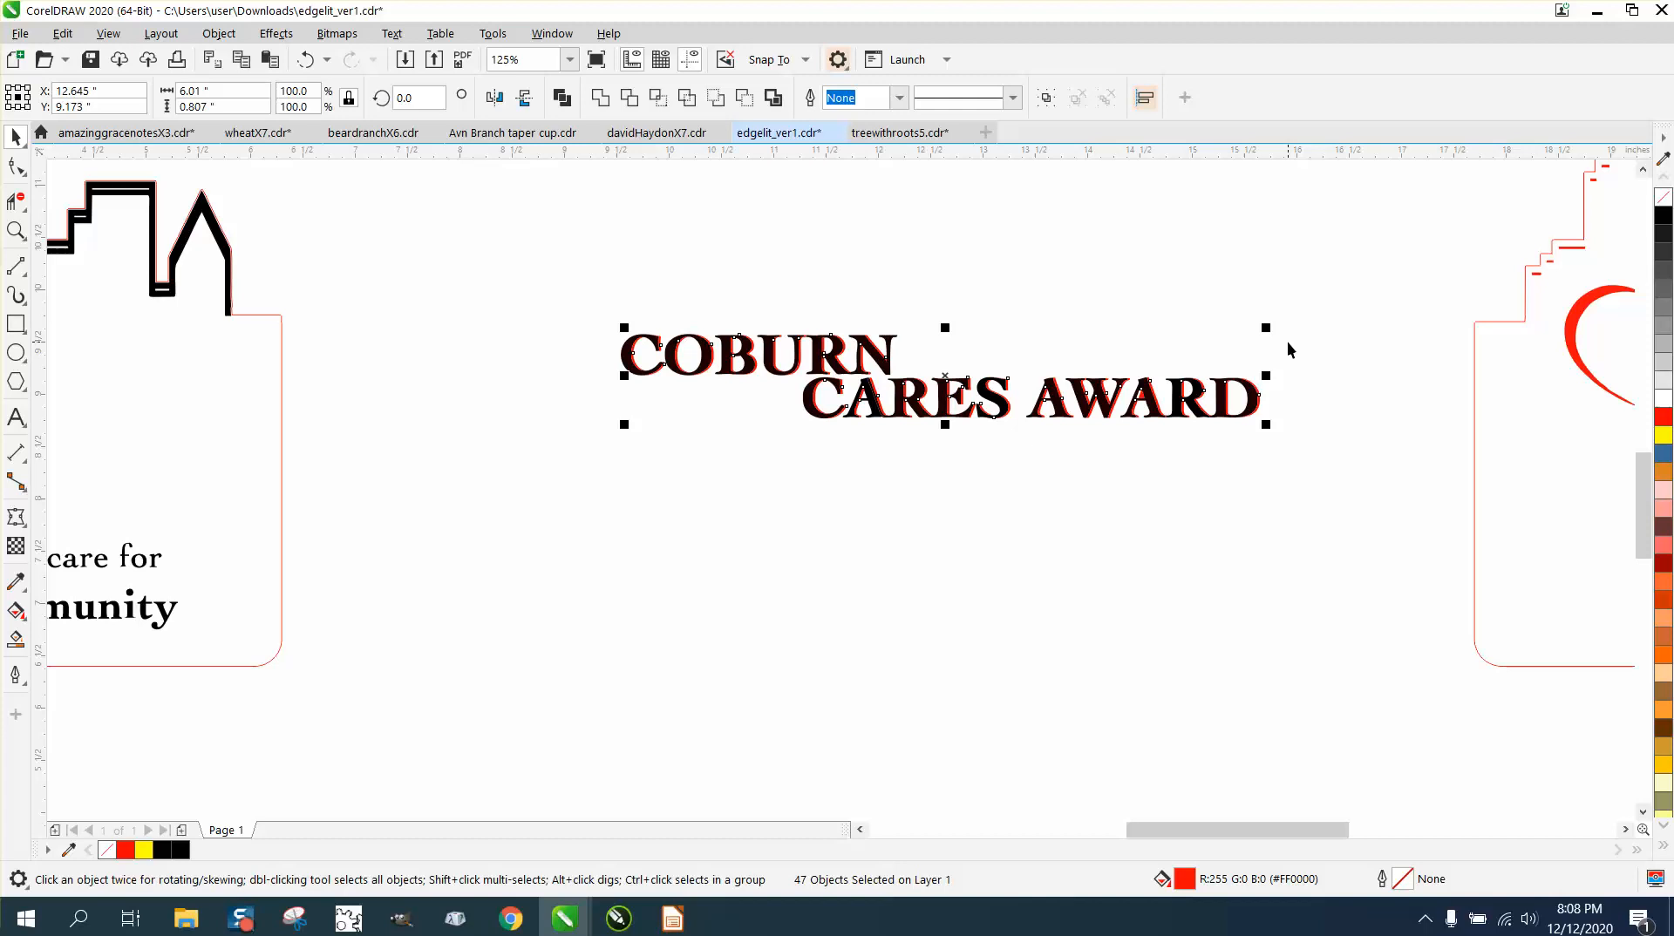
{"action": "left_click", "coordinate": [15, 231]}
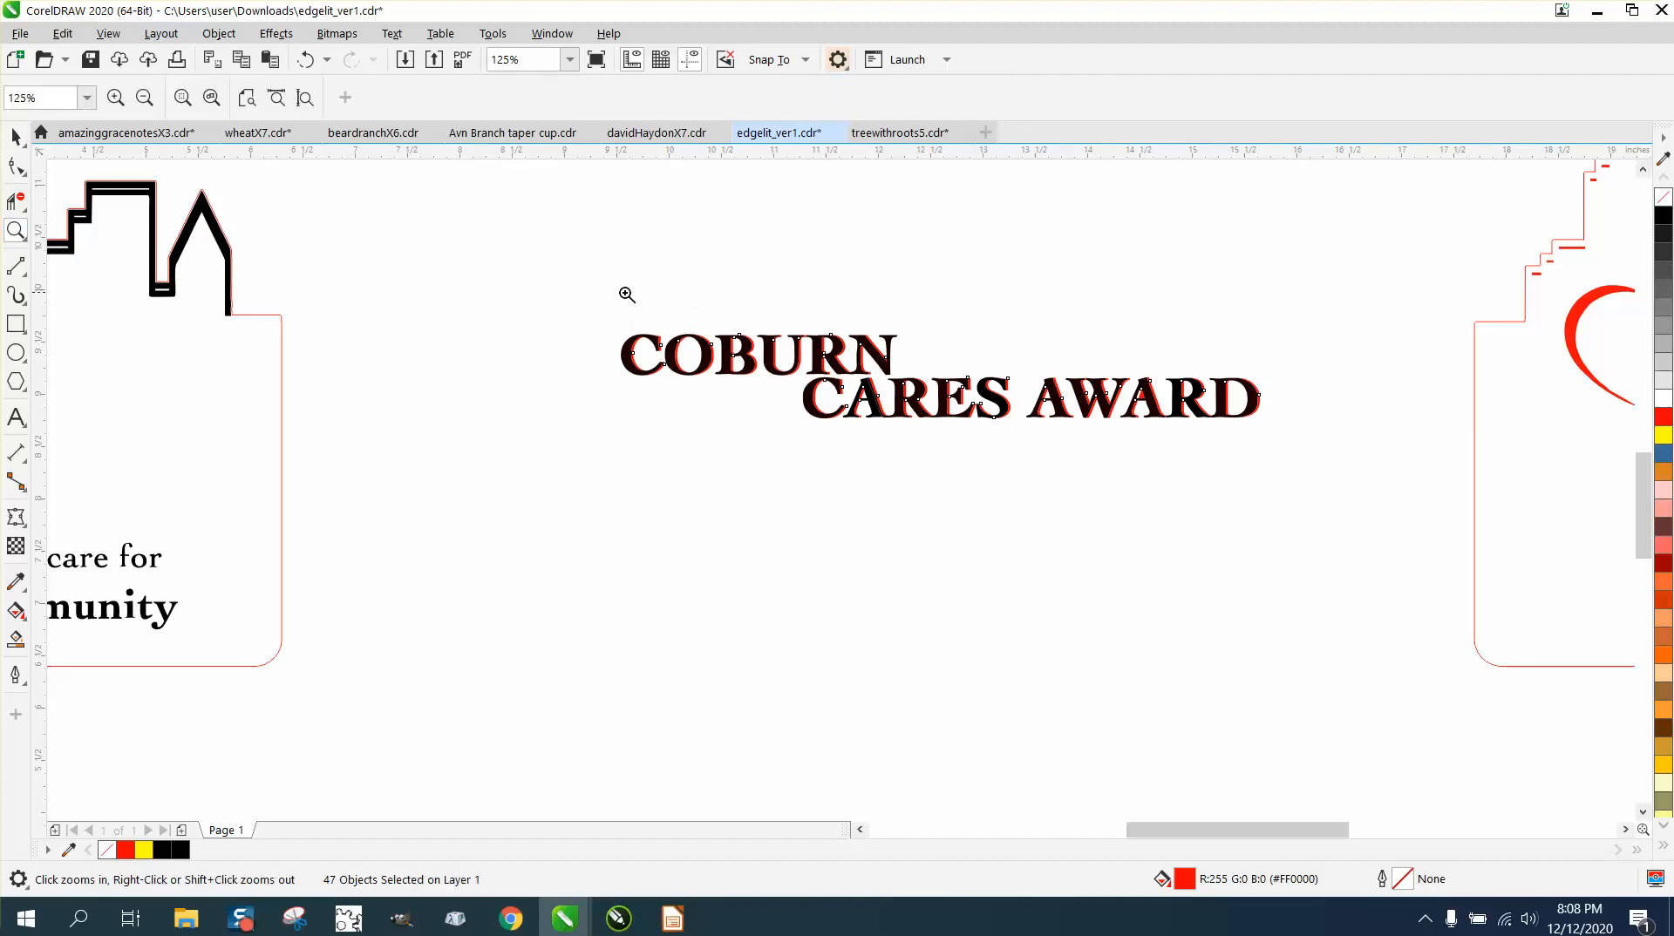
- Check the red slivers overlaid on the black COBURN CARES AWARD lettering and undo their last 1-inch move
{"action": "left_click_drag", "start_coordinate": [597, 299], "coordinate": [1404, 497]}
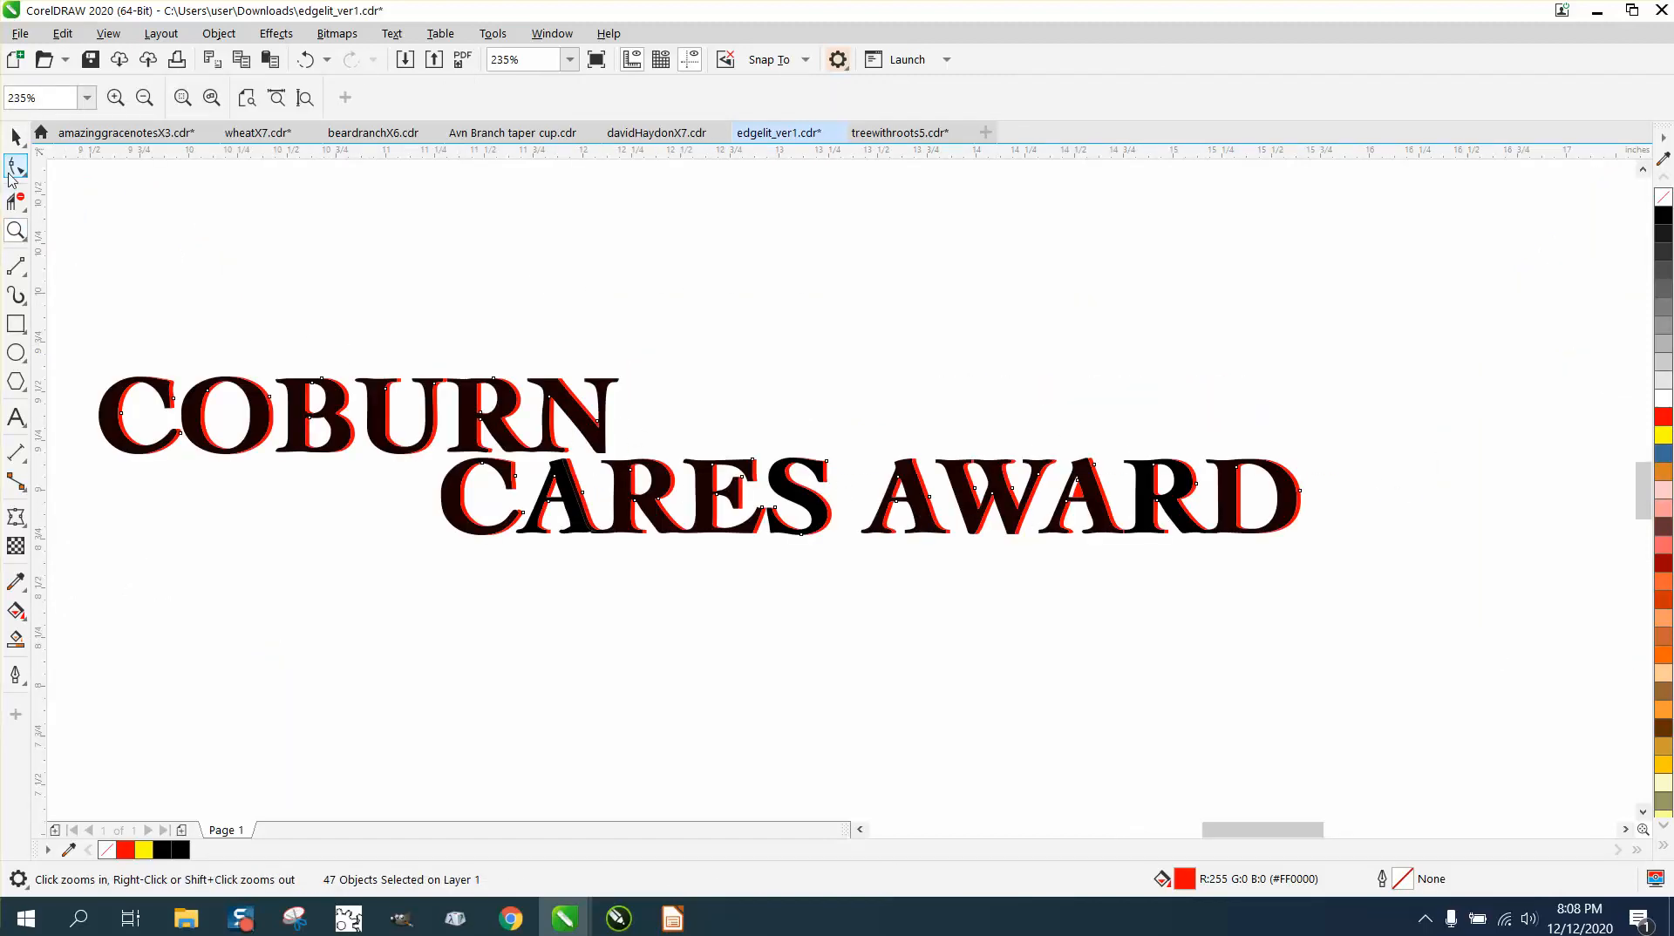
{"action": "left_click", "coordinate": [16, 137]}
{"action": "key", "text": "Escape"}
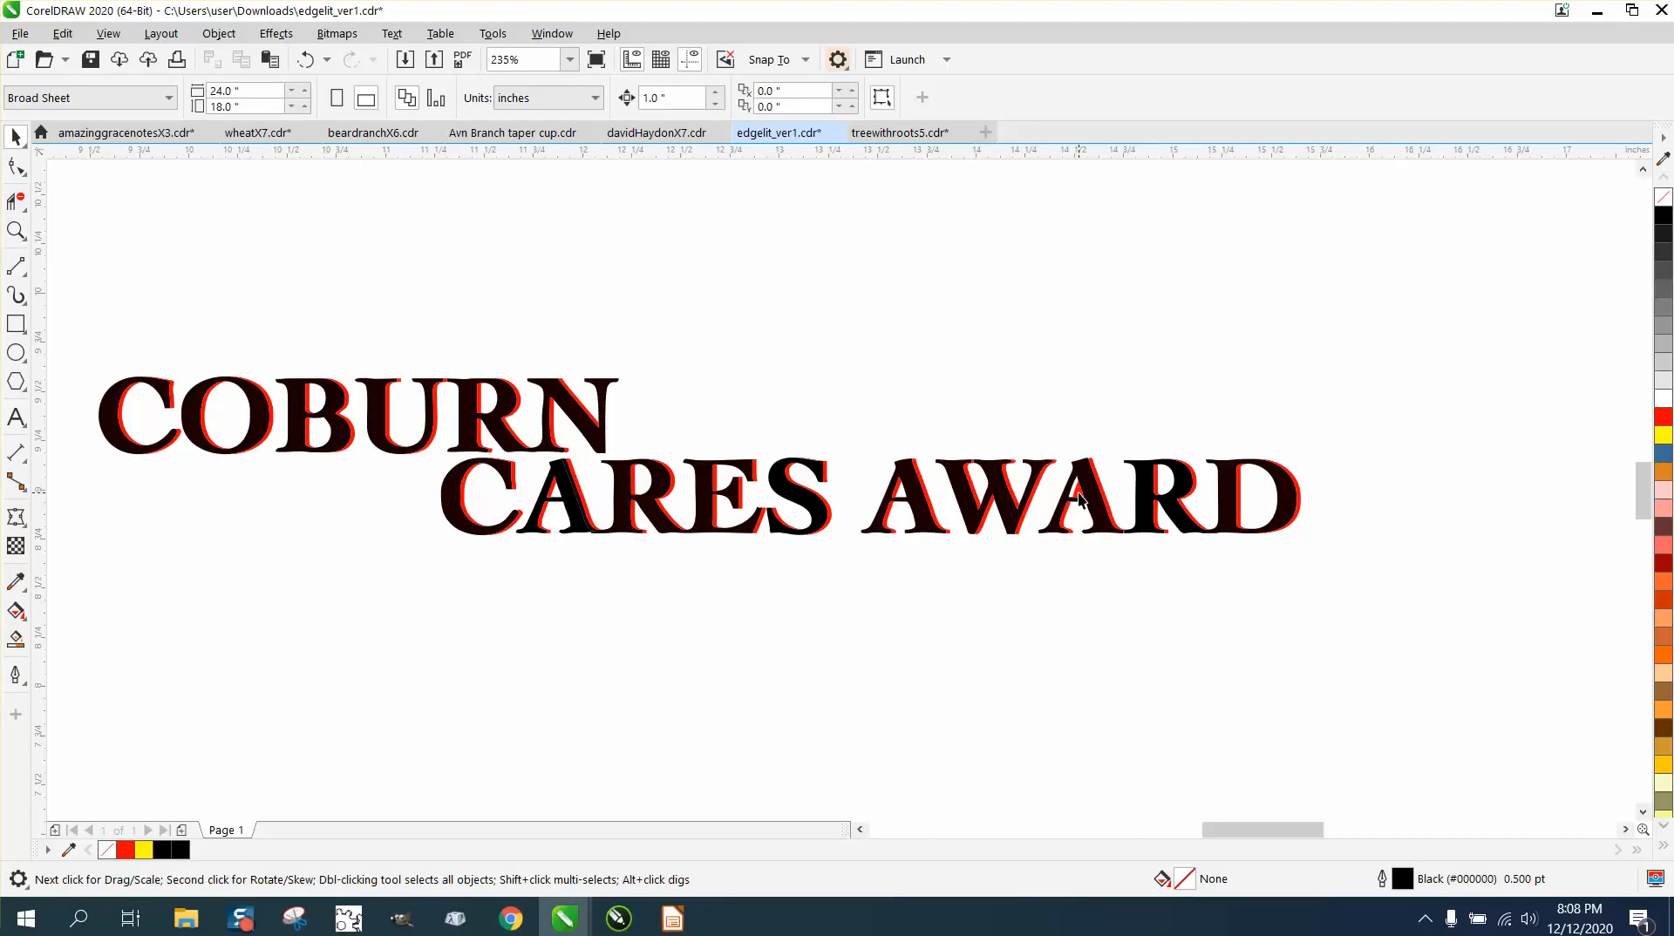
{"action": "left_click", "coordinate": [1079, 498]}
{"action": "scroll", "coordinate": [510, 486], "scroll_direction": "down", "scroll_amount": 3}
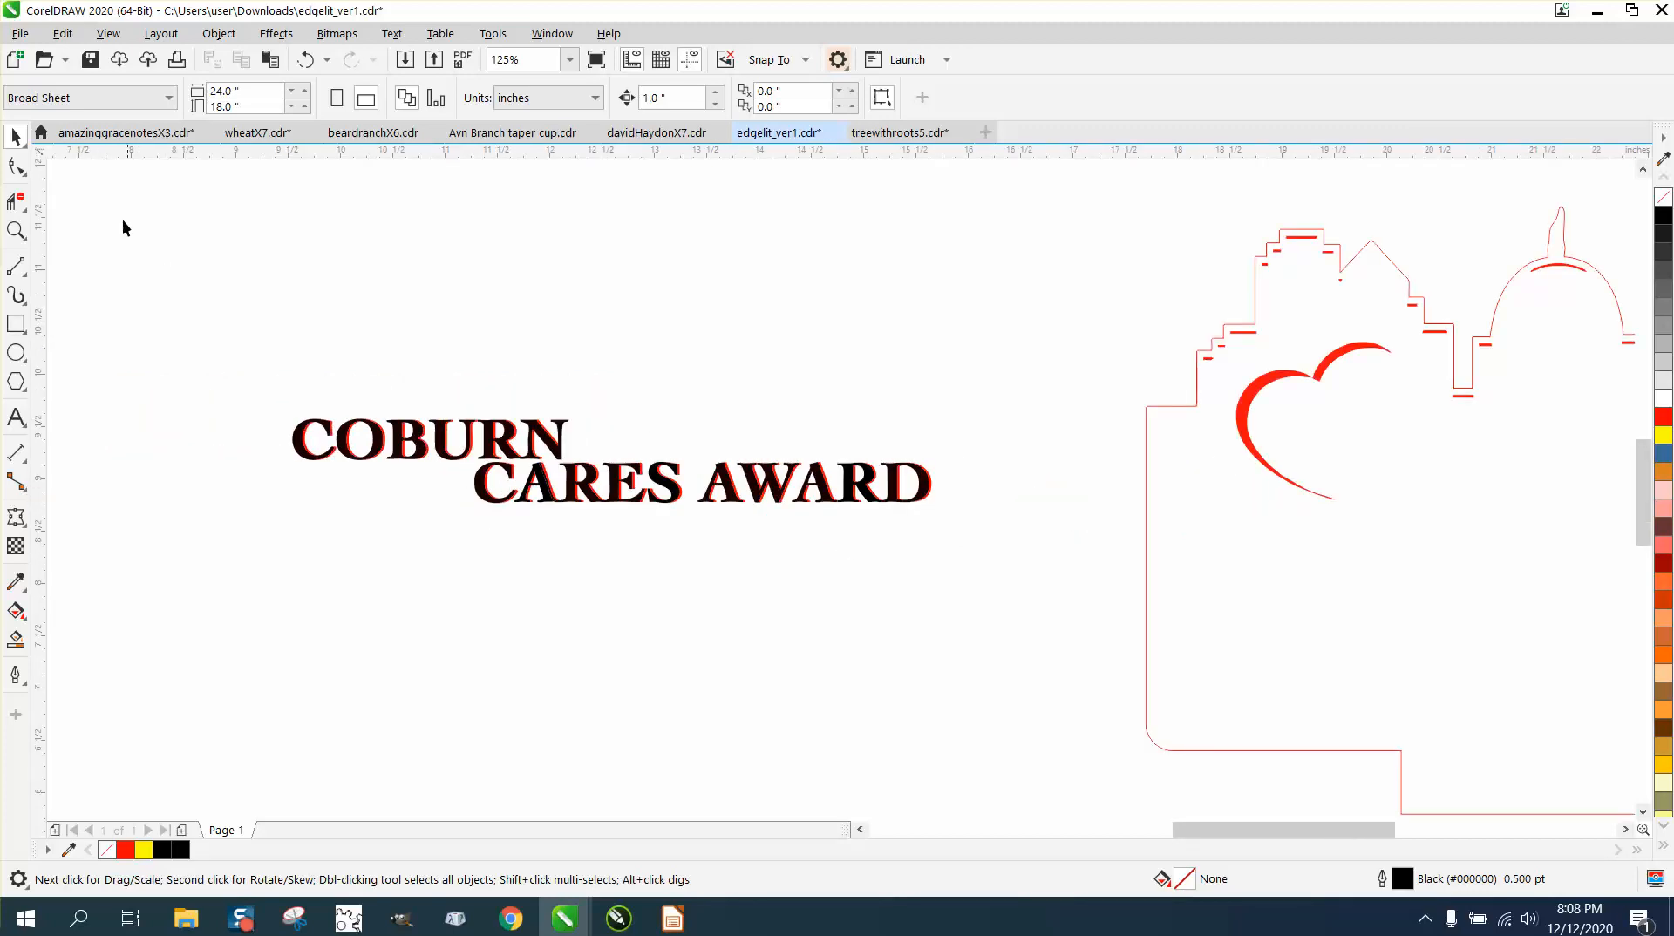
{"action": "left_click", "coordinate": [309, 59]}
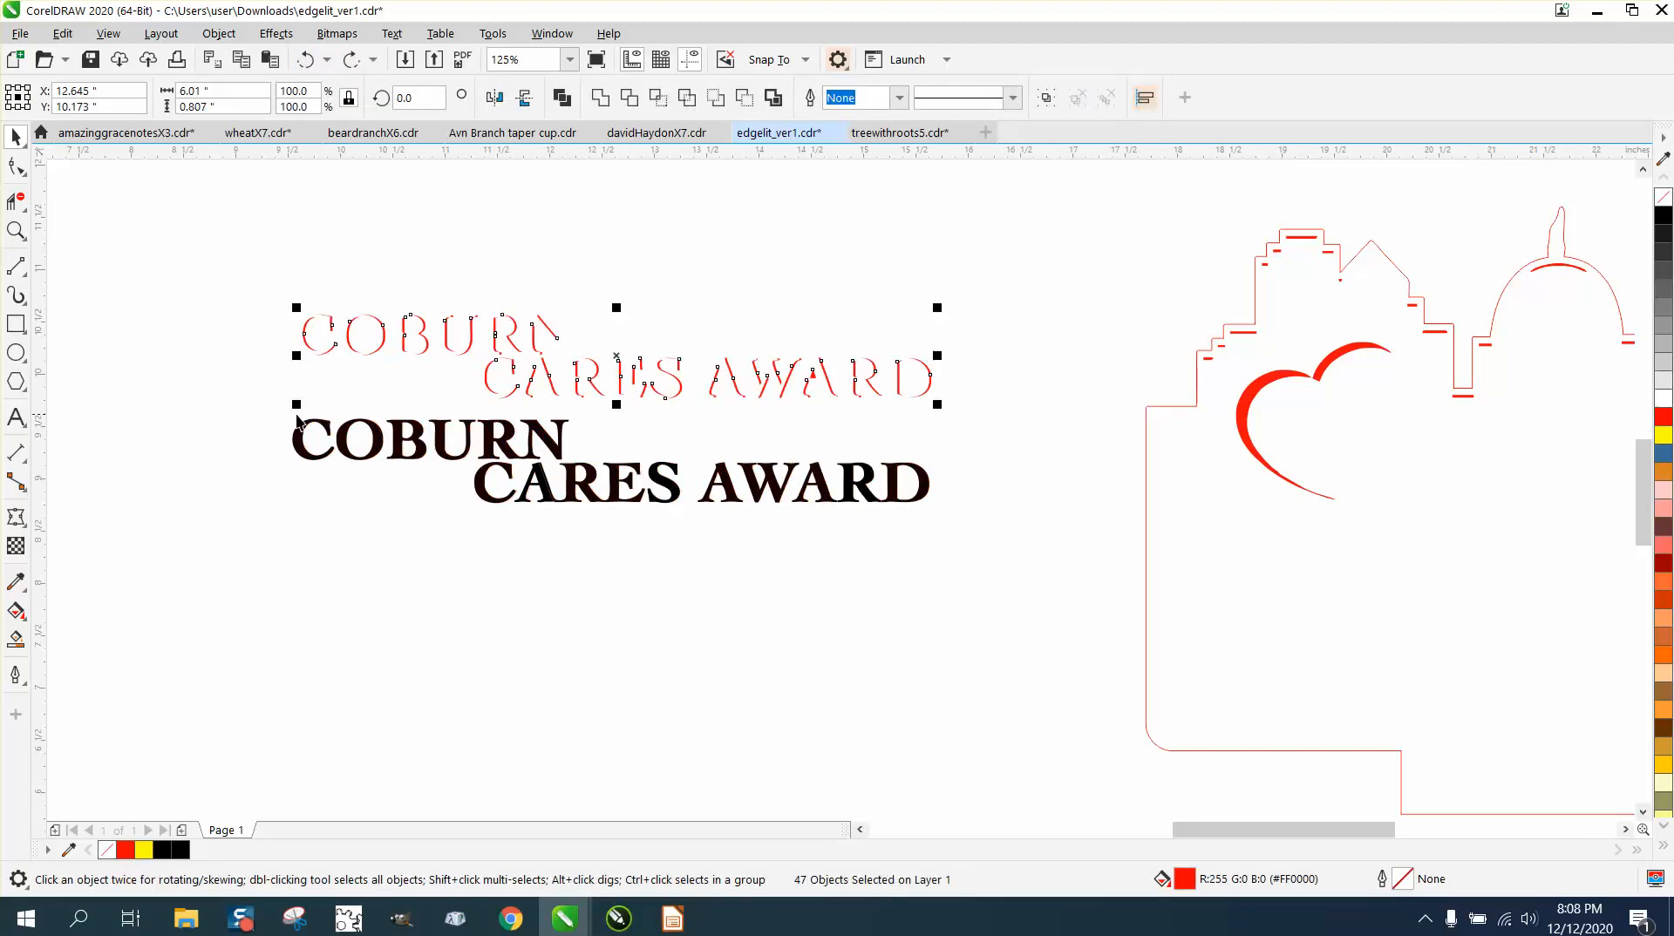
{"action": "left_click_drag", "start_coordinate": [262, 403], "coordinate": [311, 435]}
{"action": "left_click_drag", "start_coordinate": [978, 561], "coordinate": [951, 561]}
{"action": "key", "text": "Left"}
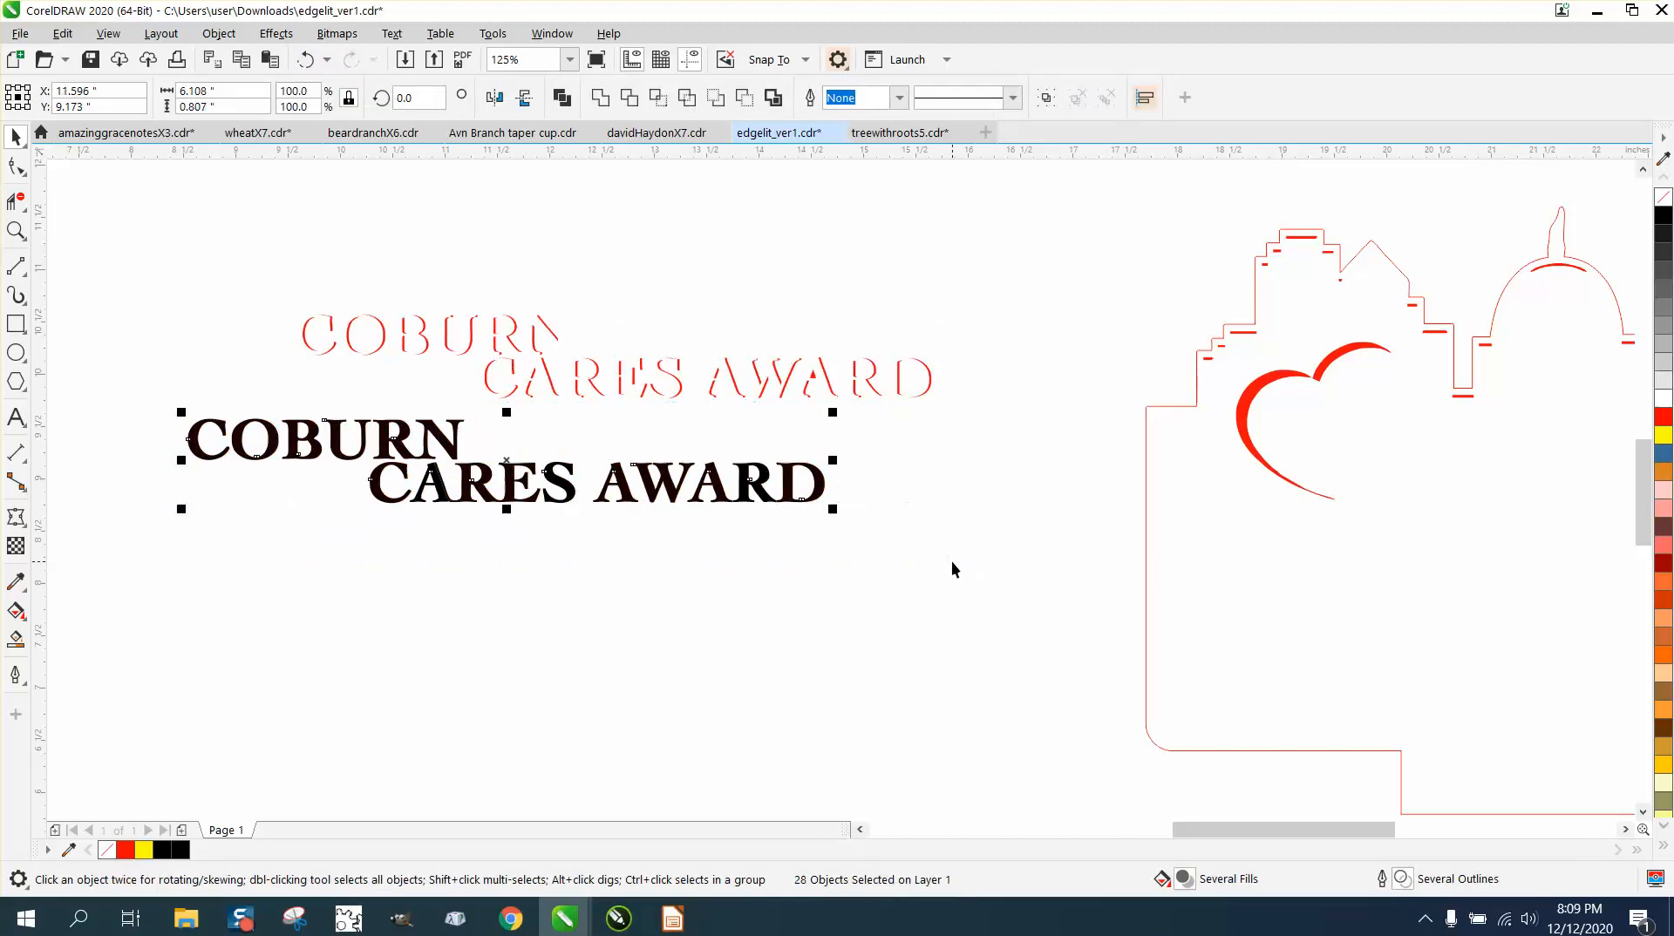
{"action": "key", "text": "Right"}
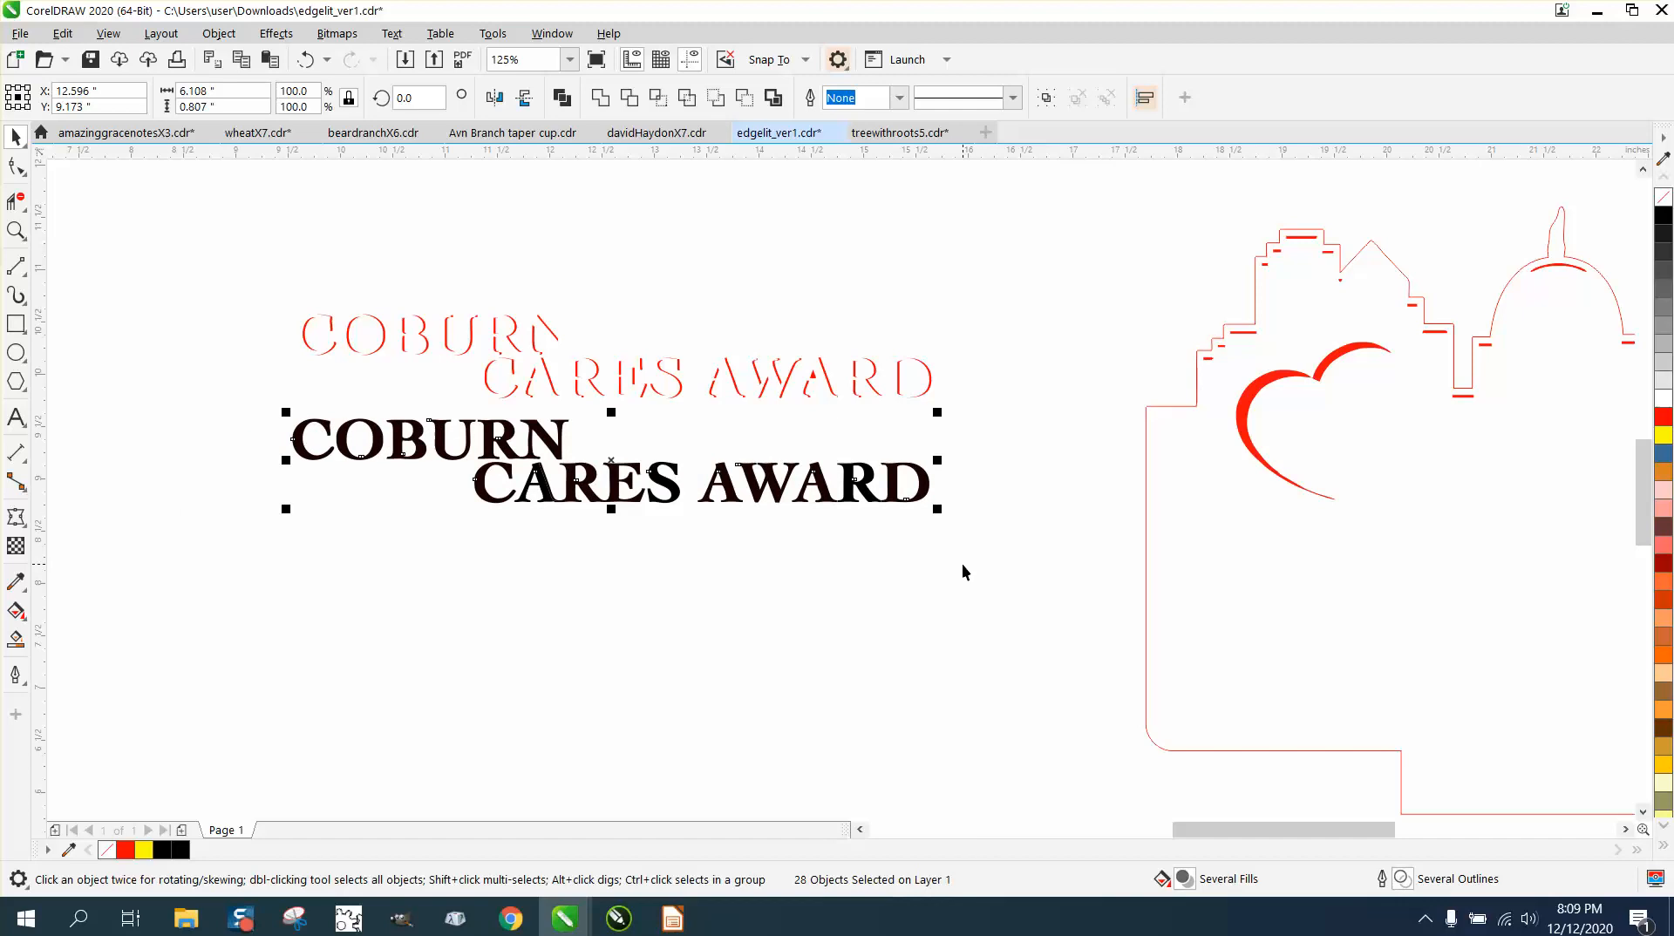
- Set the nudge distance to 10 inches and move the black COBURN CARES AWARD lettering 10 inches left into the black award artwork
{"action": "left_click", "coordinate": [828, 285]}
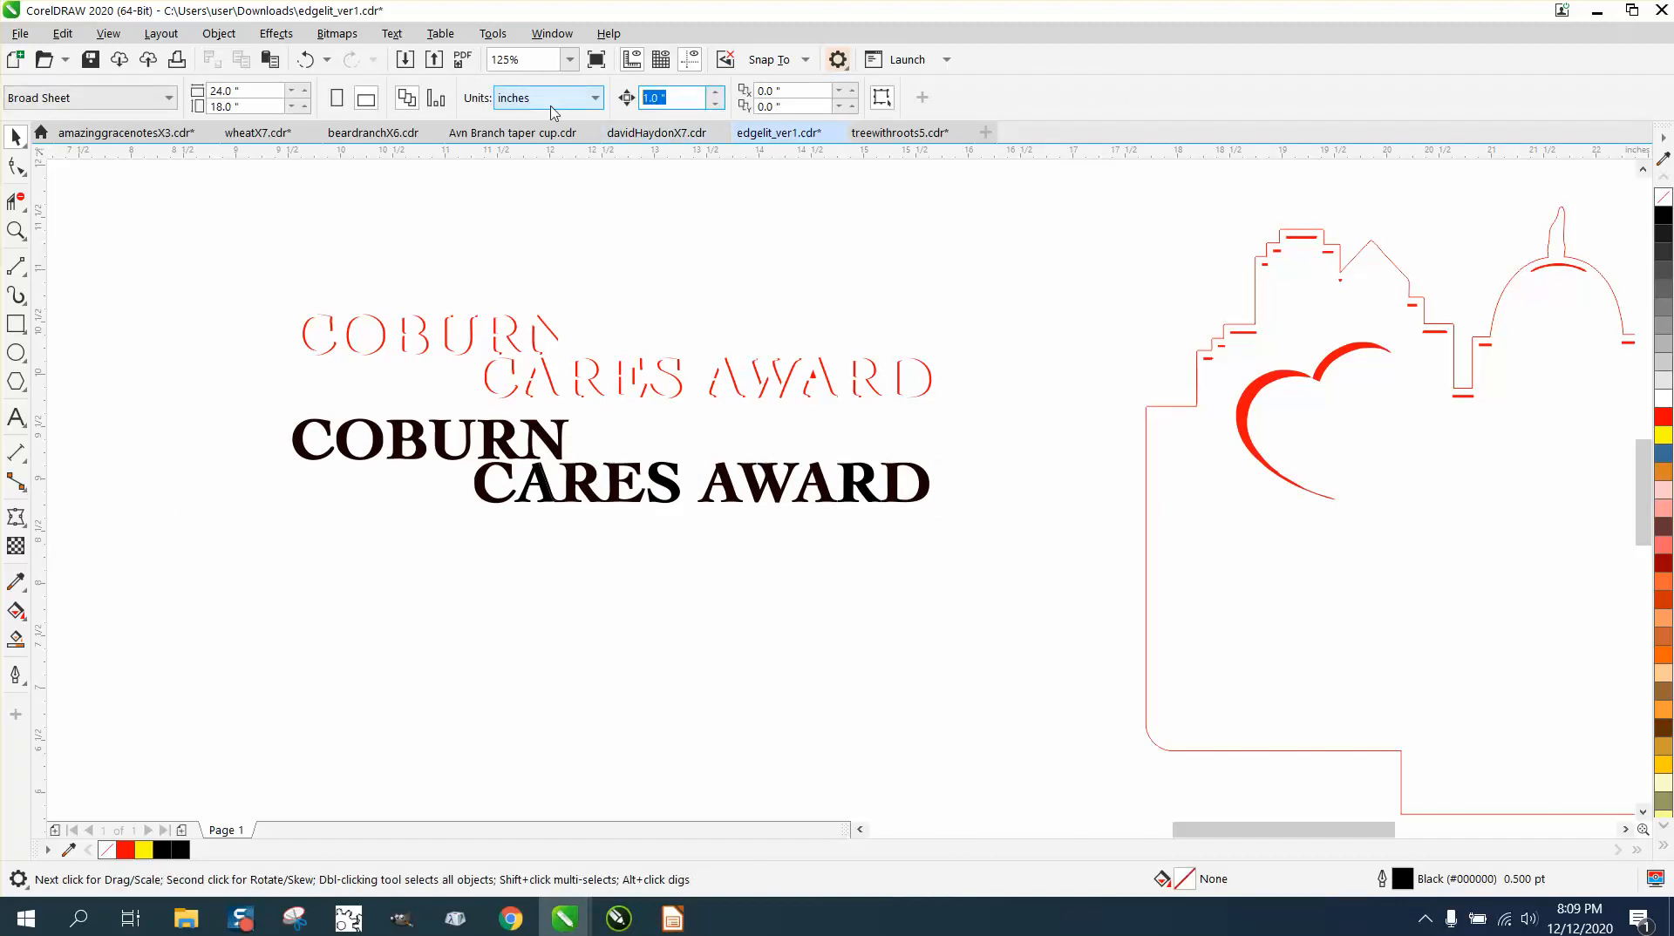
{"action": "type", "text": "10"}
{"action": "scroll", "coordinate": [549, 340], "scroll_direction": "down", "scroll_amount": 1}
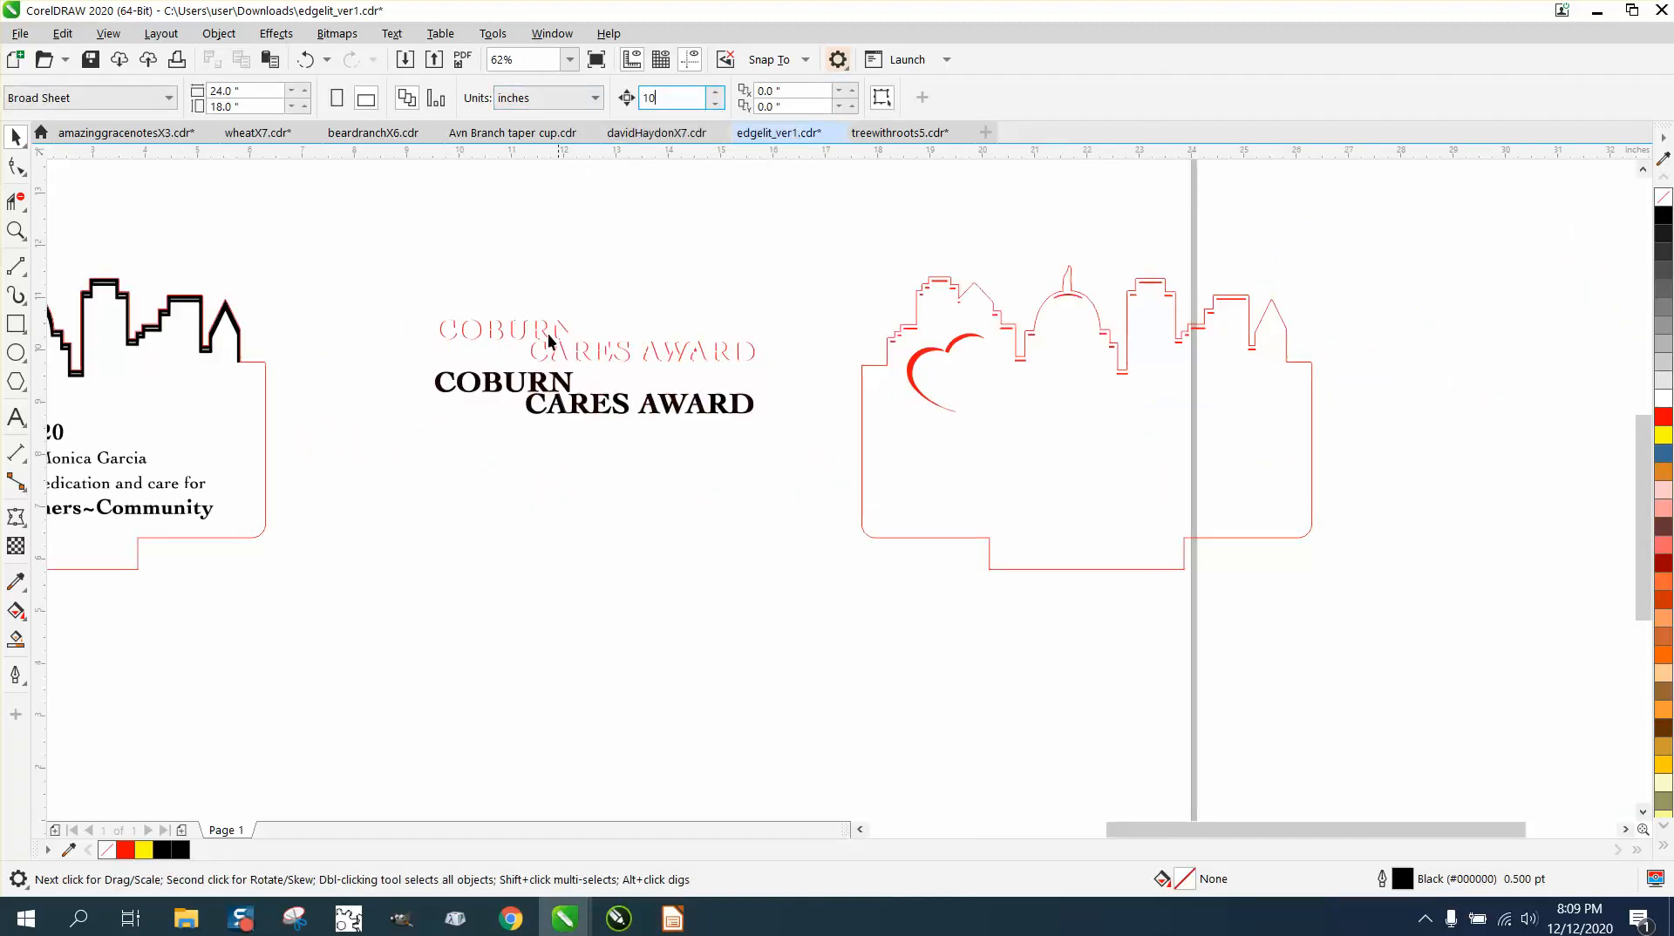
{"action": "left_click_drag", "start_coordinate": [424, 364], "coordinate": [706, 433]}
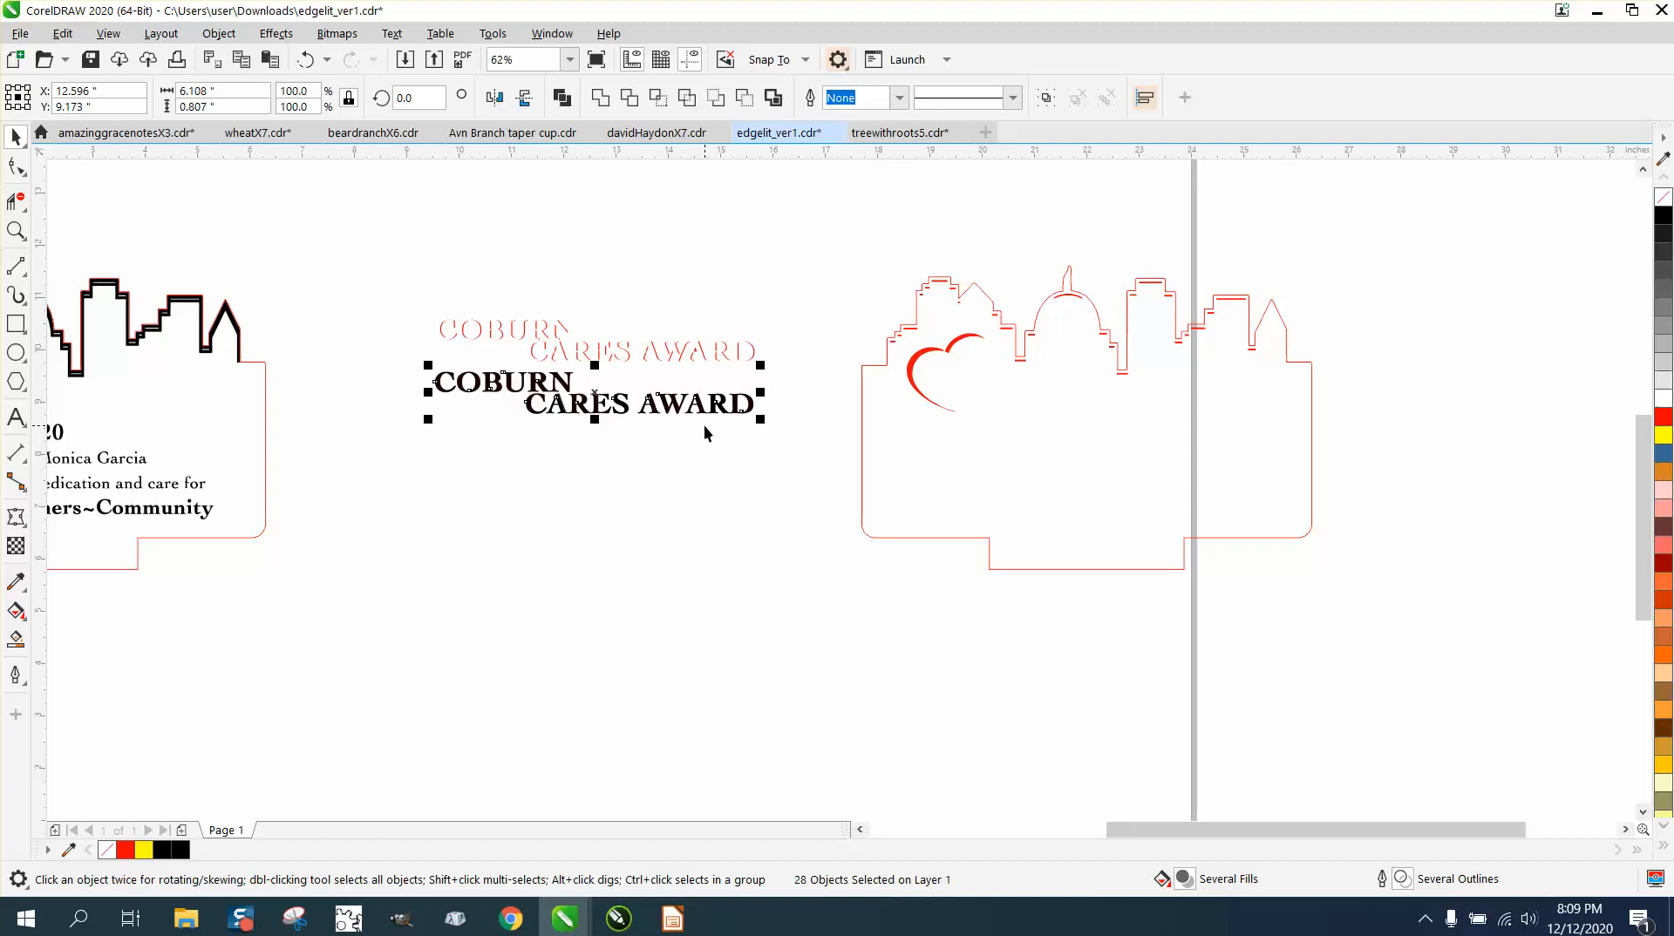
{"action": "key", "text": "Left"}
{"action": "scroll", "coordinate": [802, 488], "scroll_direction": "down", "scroll_amount": 1}
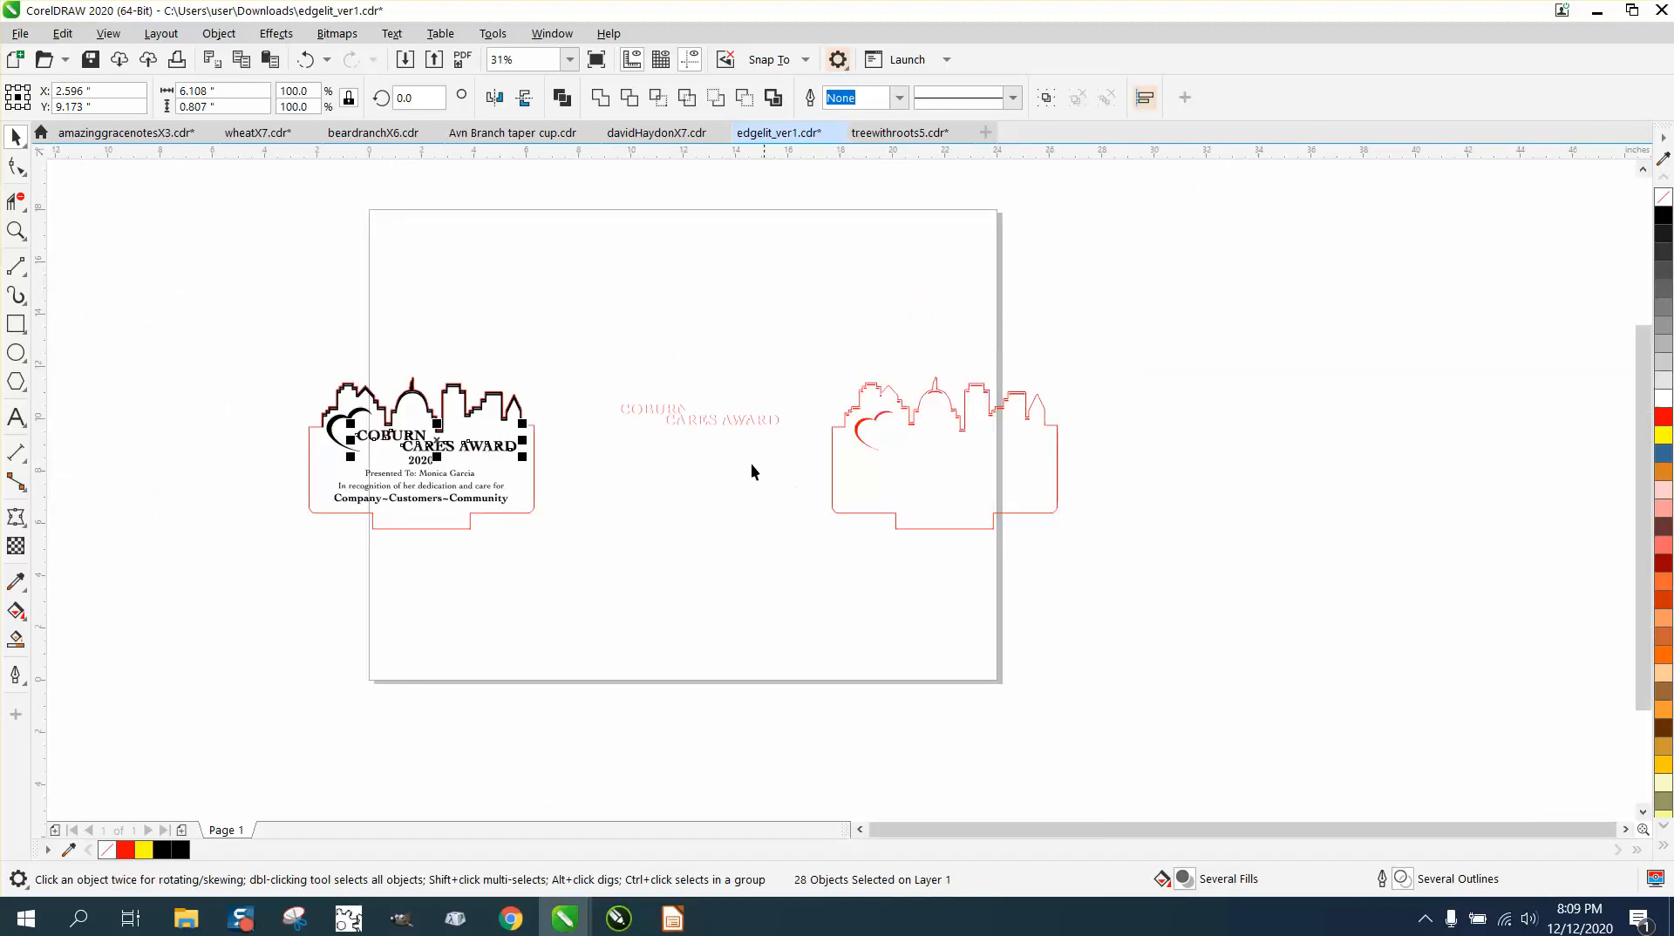
- Set the nudge distance to 1 inch and move all the red shadow slivers of the lettering 1 inch down
{"action": "left_click_drag", "start_coordinate": [594, 375], "coordinate": [816, 458]}
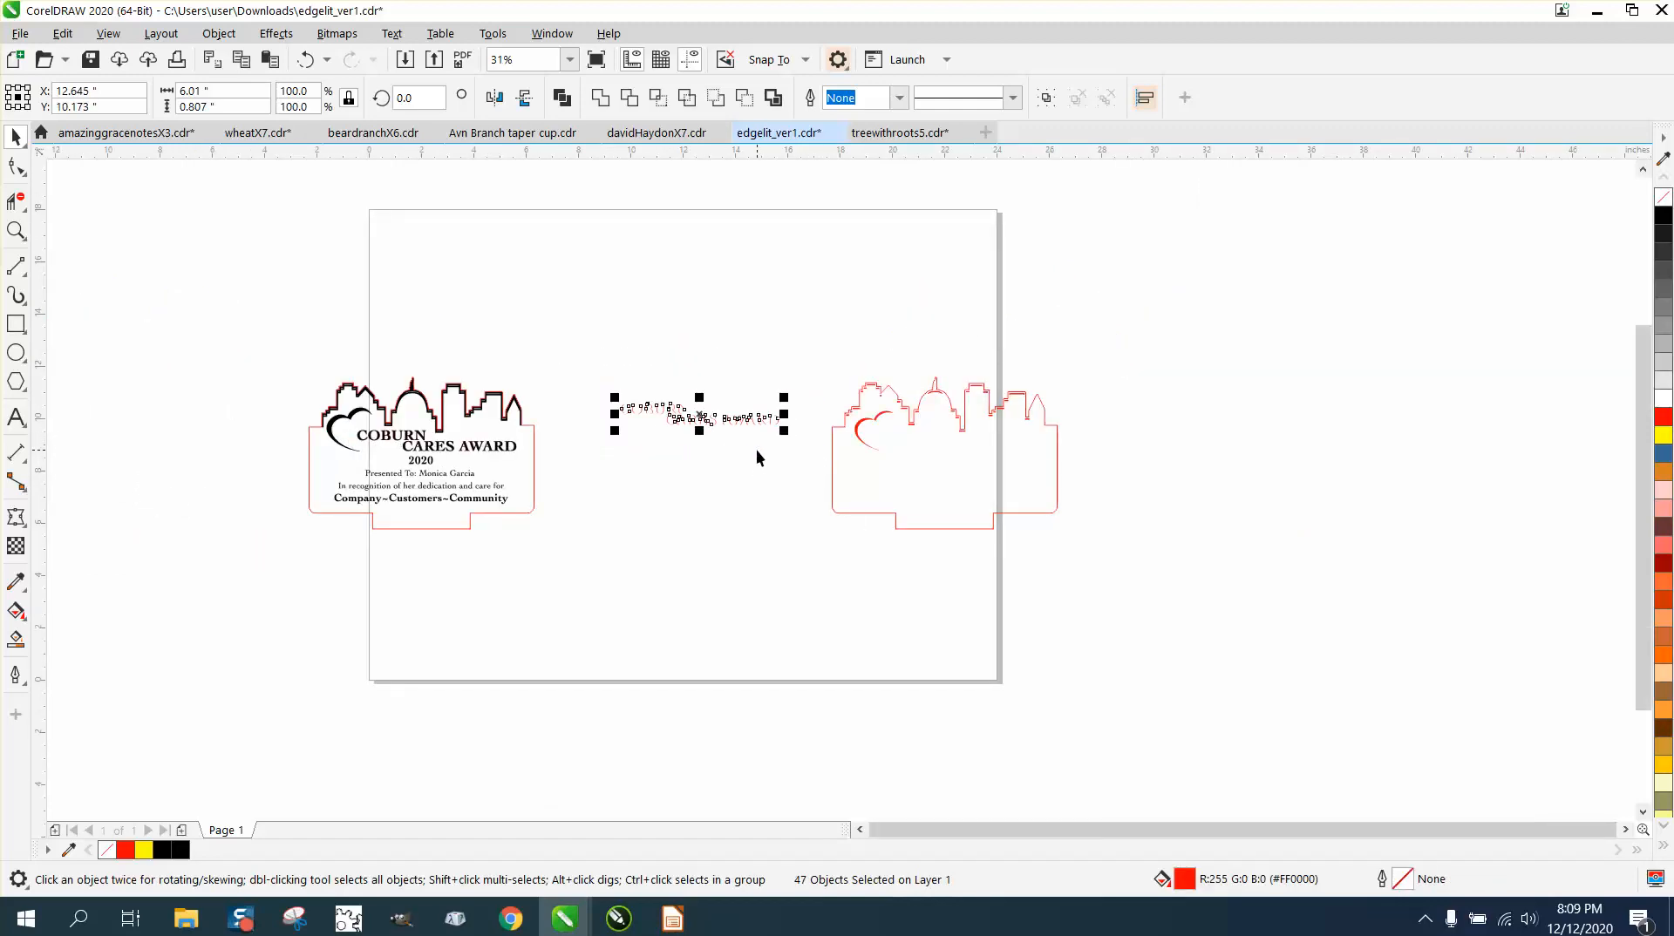
{"action": "left_click", "coordinate": [764, 218]}
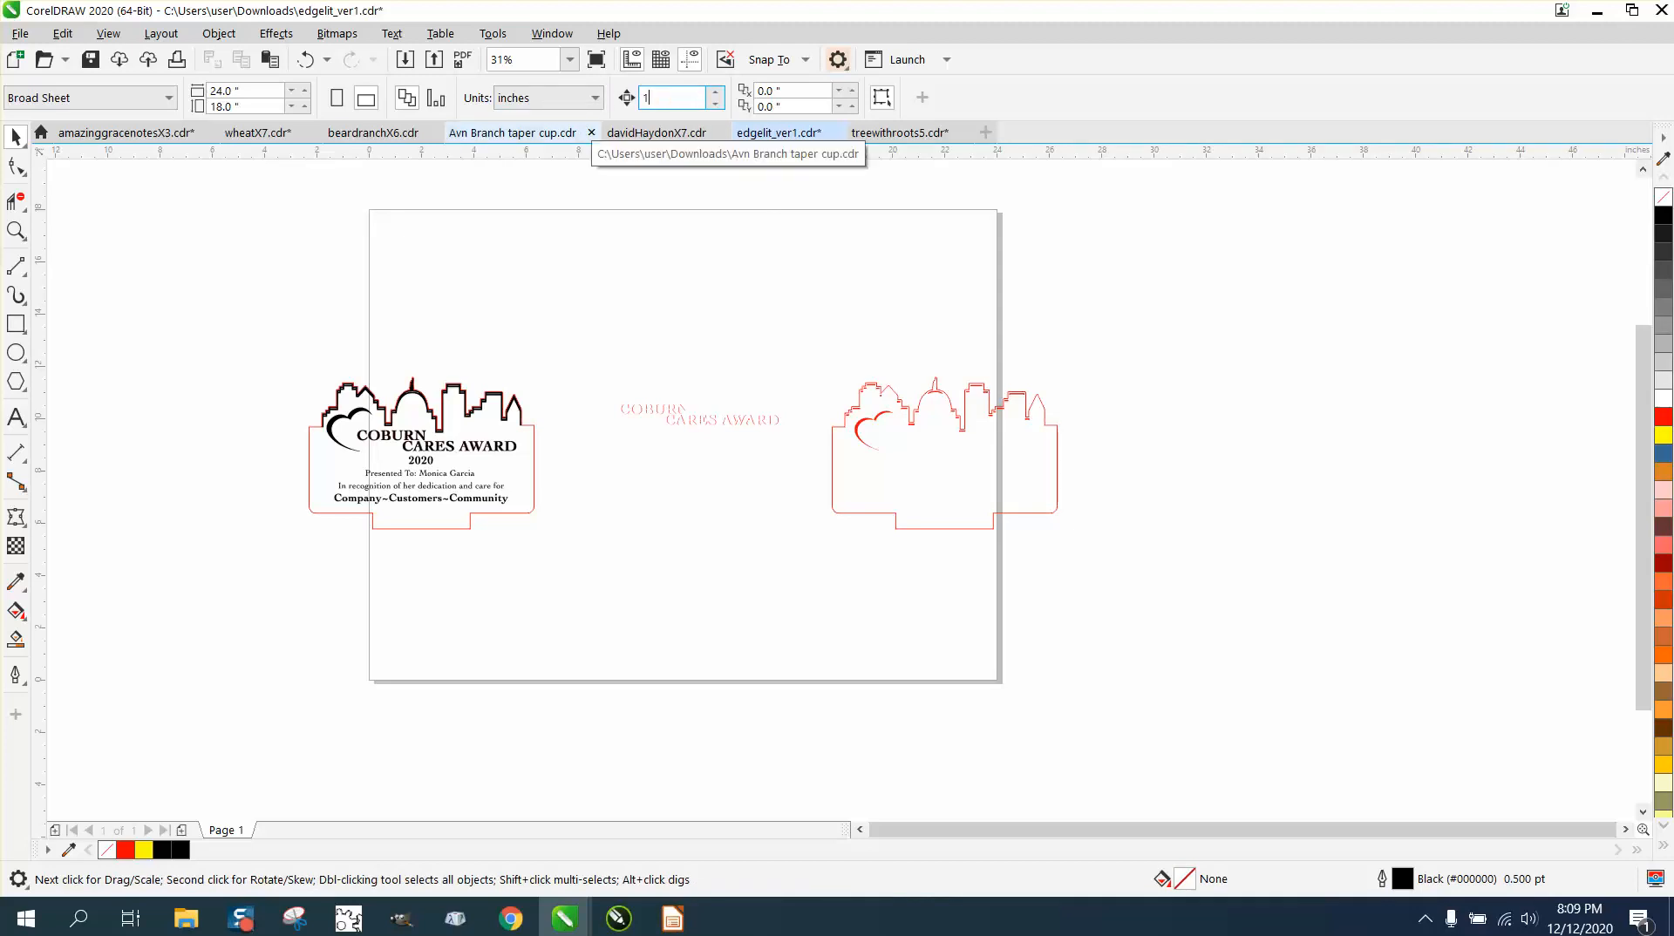
{"action": "left_click_drag", "start_coordinate": [599, 399], "coordinate": [774, 458]}
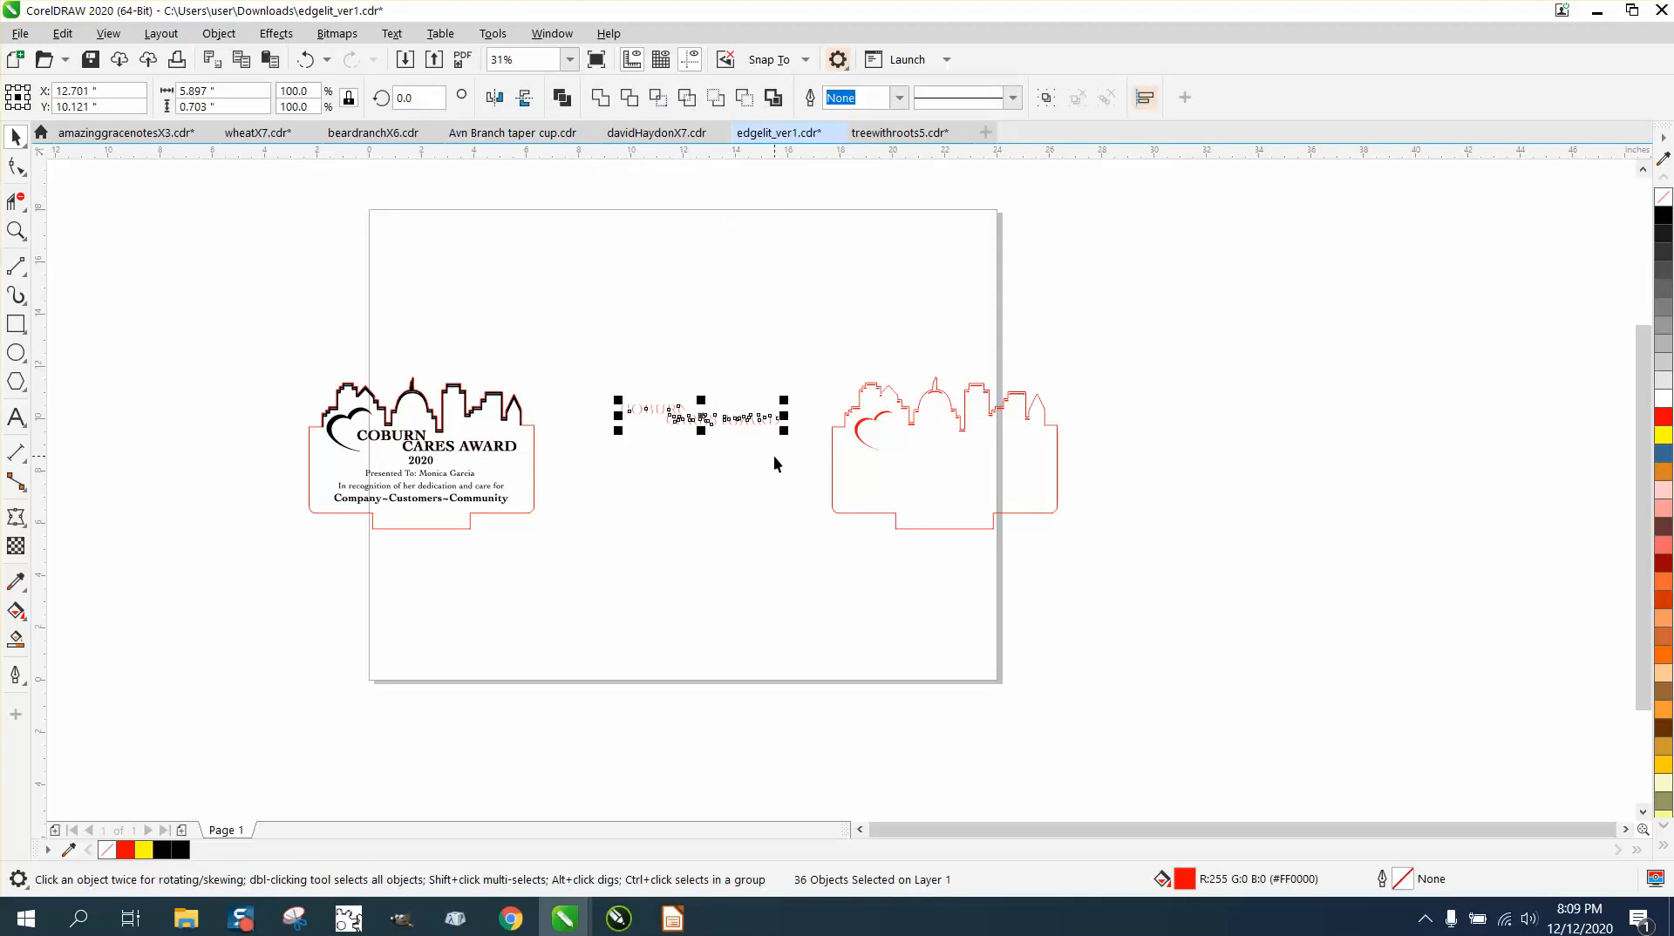
{"action": "key", "text": "Down"}
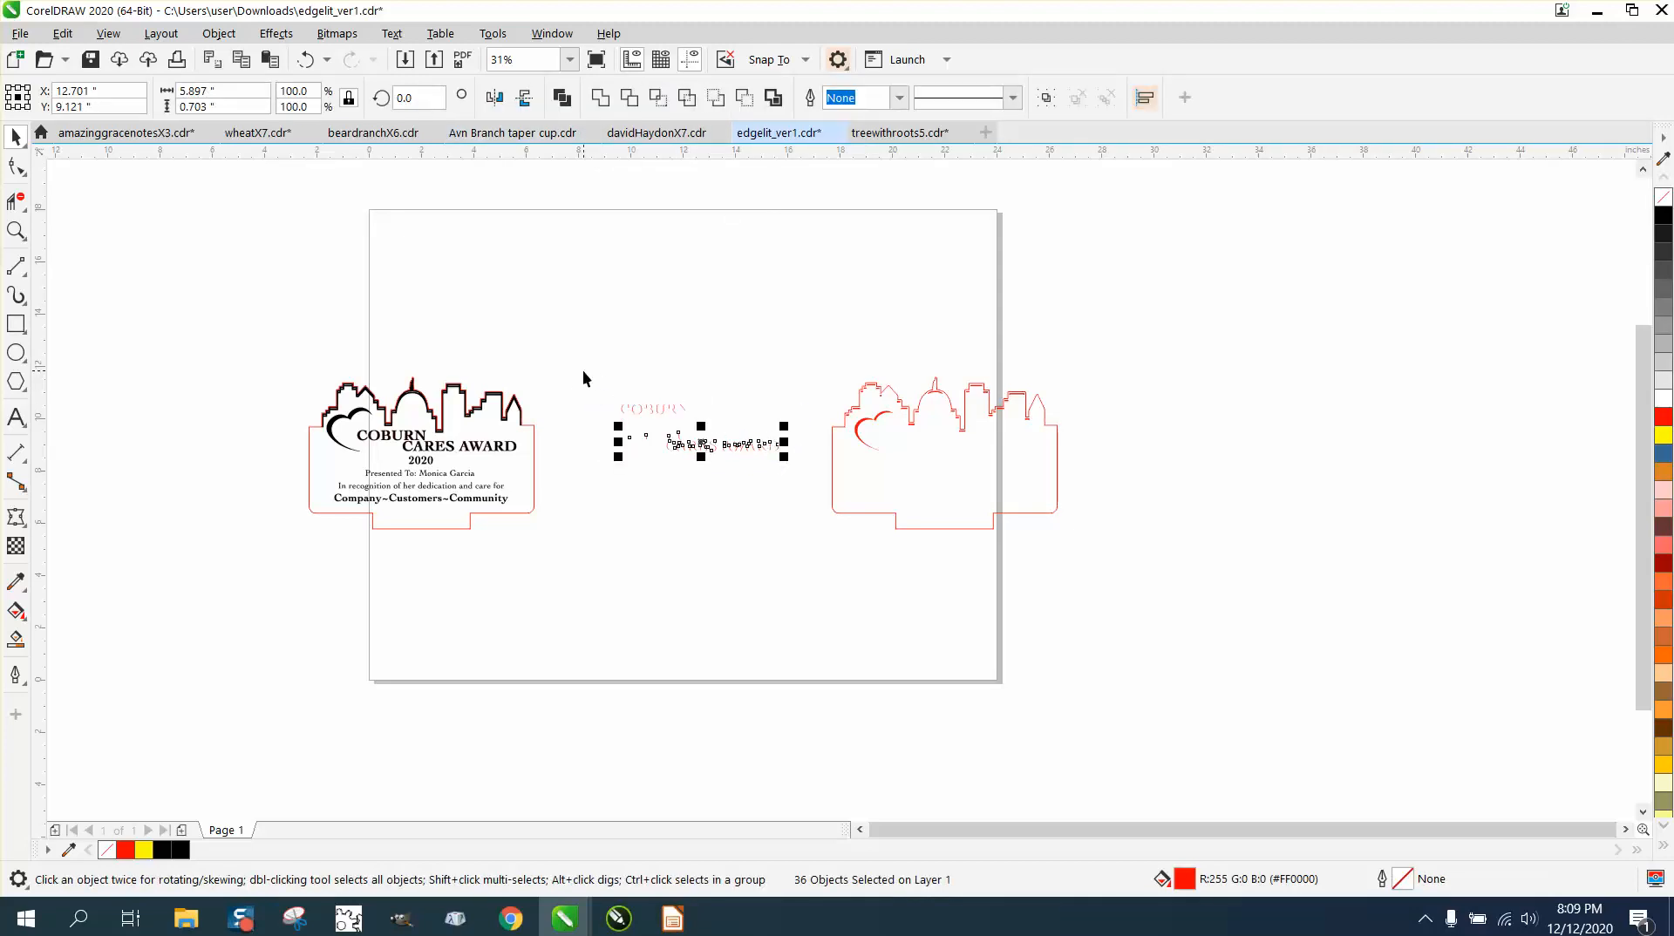
{"action": "left_click", "coordinate": [305, 59]}
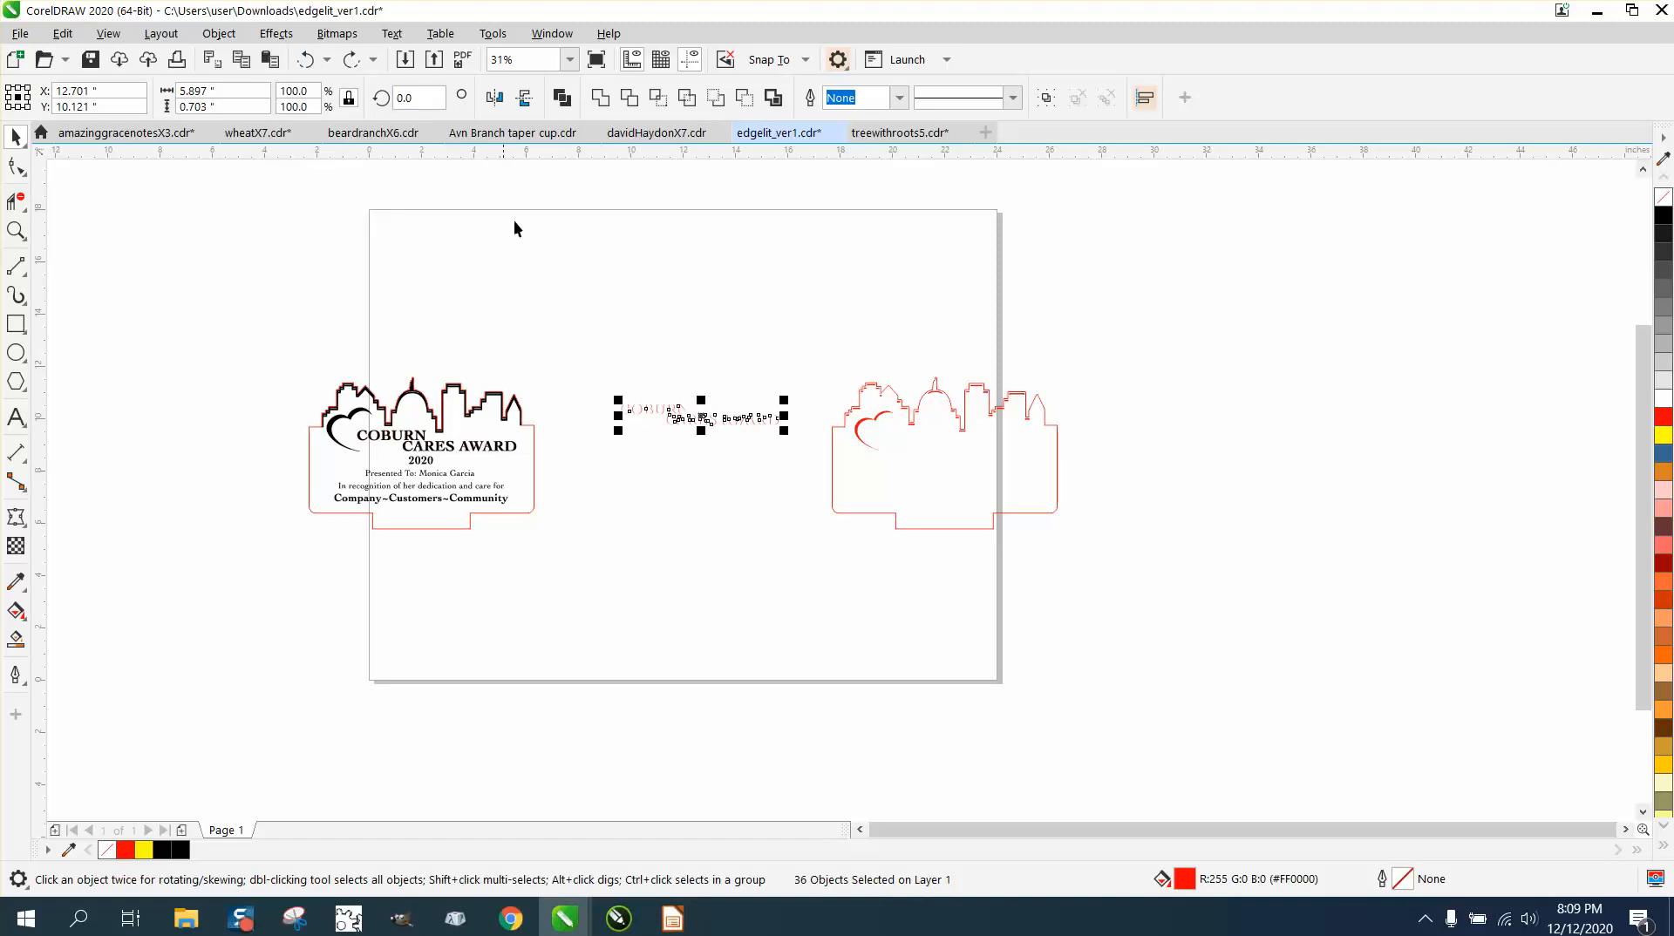
{"action": "left_click_drag", "start_coordinate": [577, 329], "coordinate": [825, 457]}
{"action": "key", "text": "Down"}
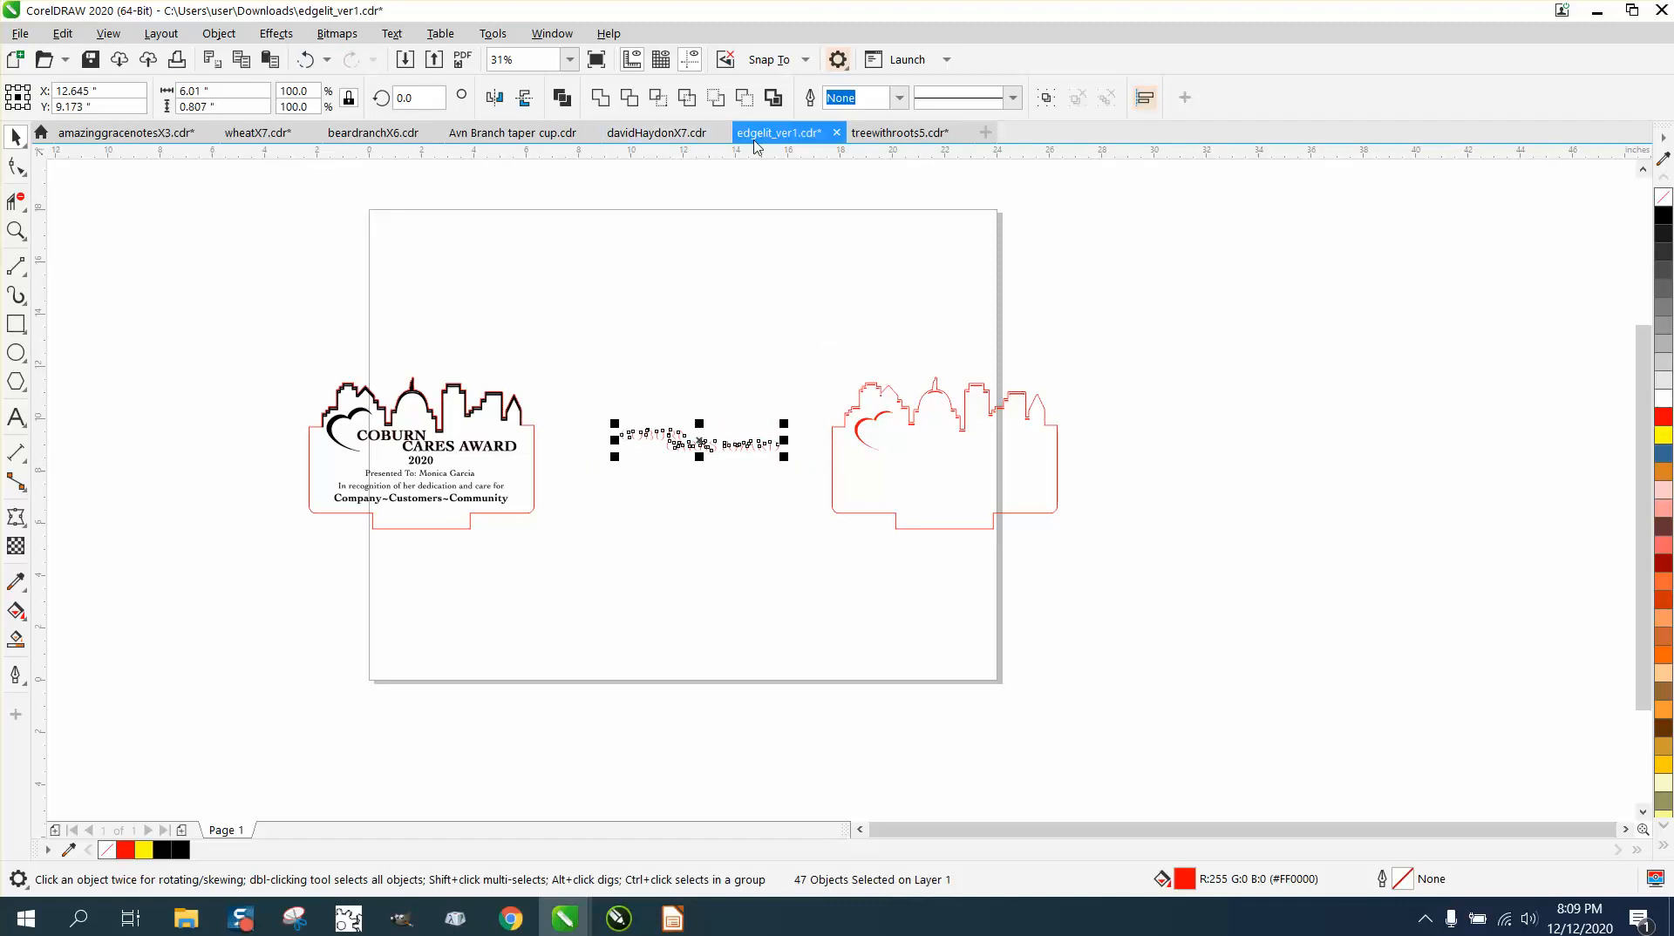
- Set the nudge distance to 10 inches and move the red shadow slivers 10 inches right into the outline with the red heart
{"action": "left_click", "coordinate": [739, 170]}
{"action": "left_click_drag", "start_coordinate": [678, 97], "coordinate": [628, 115]}
{"action": "type", "text": "1"}
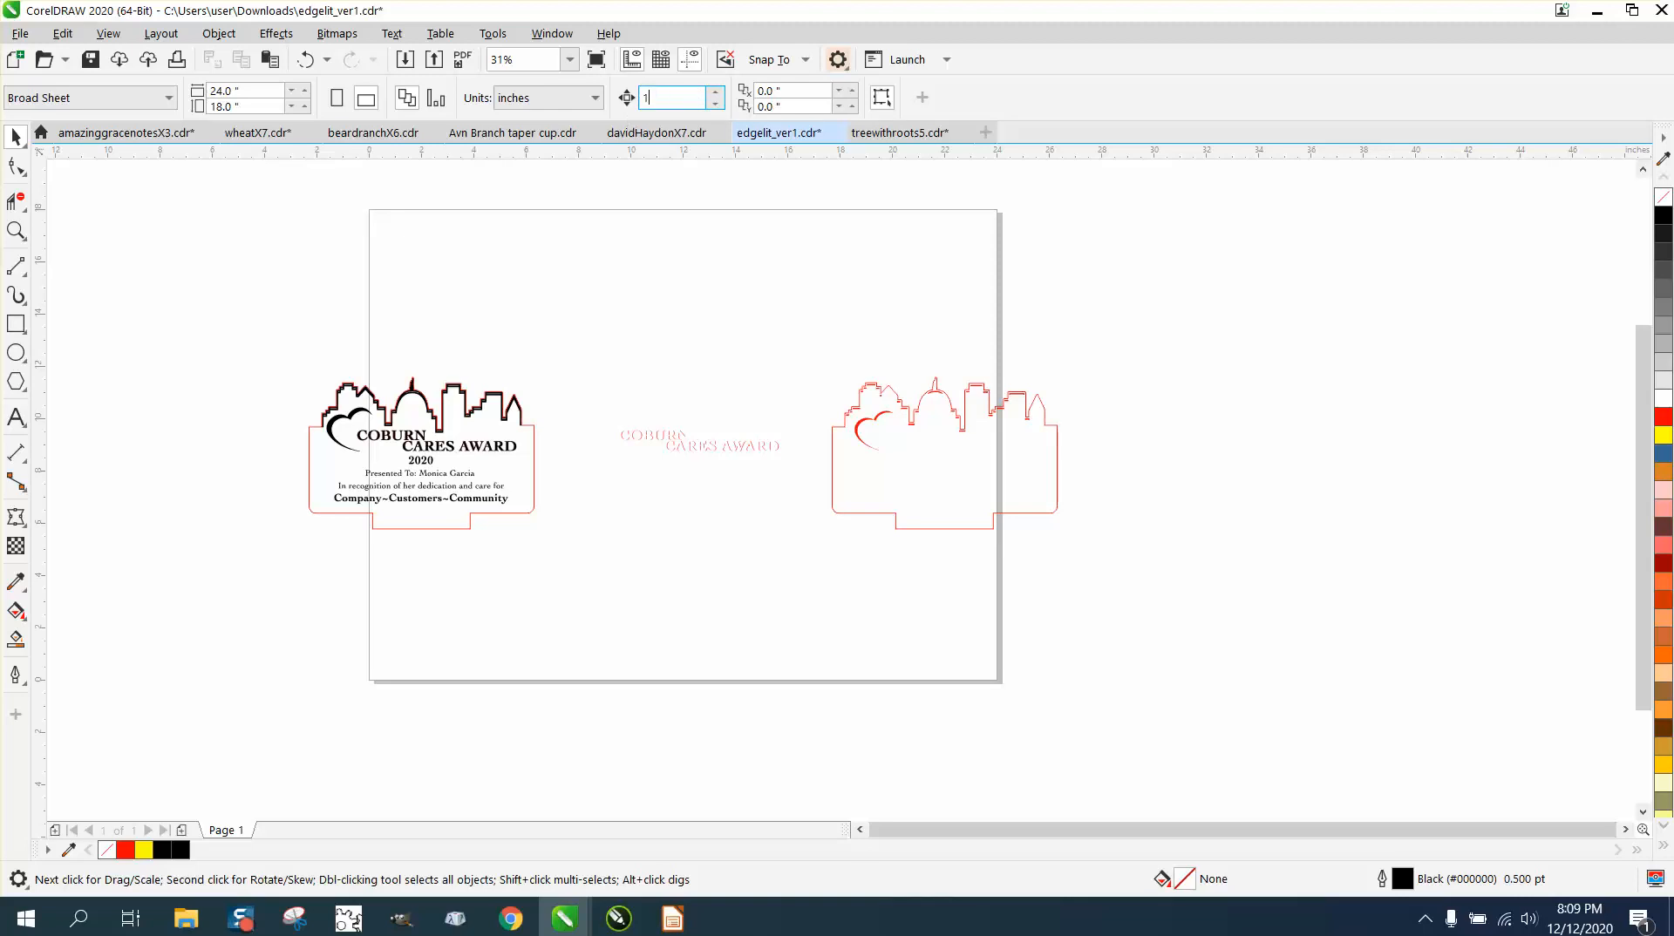
{"action": "type", "text": "0"}
{"action": "key", "text": "Return"}
{"action": "left_click_drag", "start_coordinate": [611, 411], "coordinate": [809, 510]}
{"action": "key", "text": "Right"}
- Examine the placement and shapes of the red lettering slivers inside the red award outline
{"action": "left_click", "coordinate": [16, 230]}
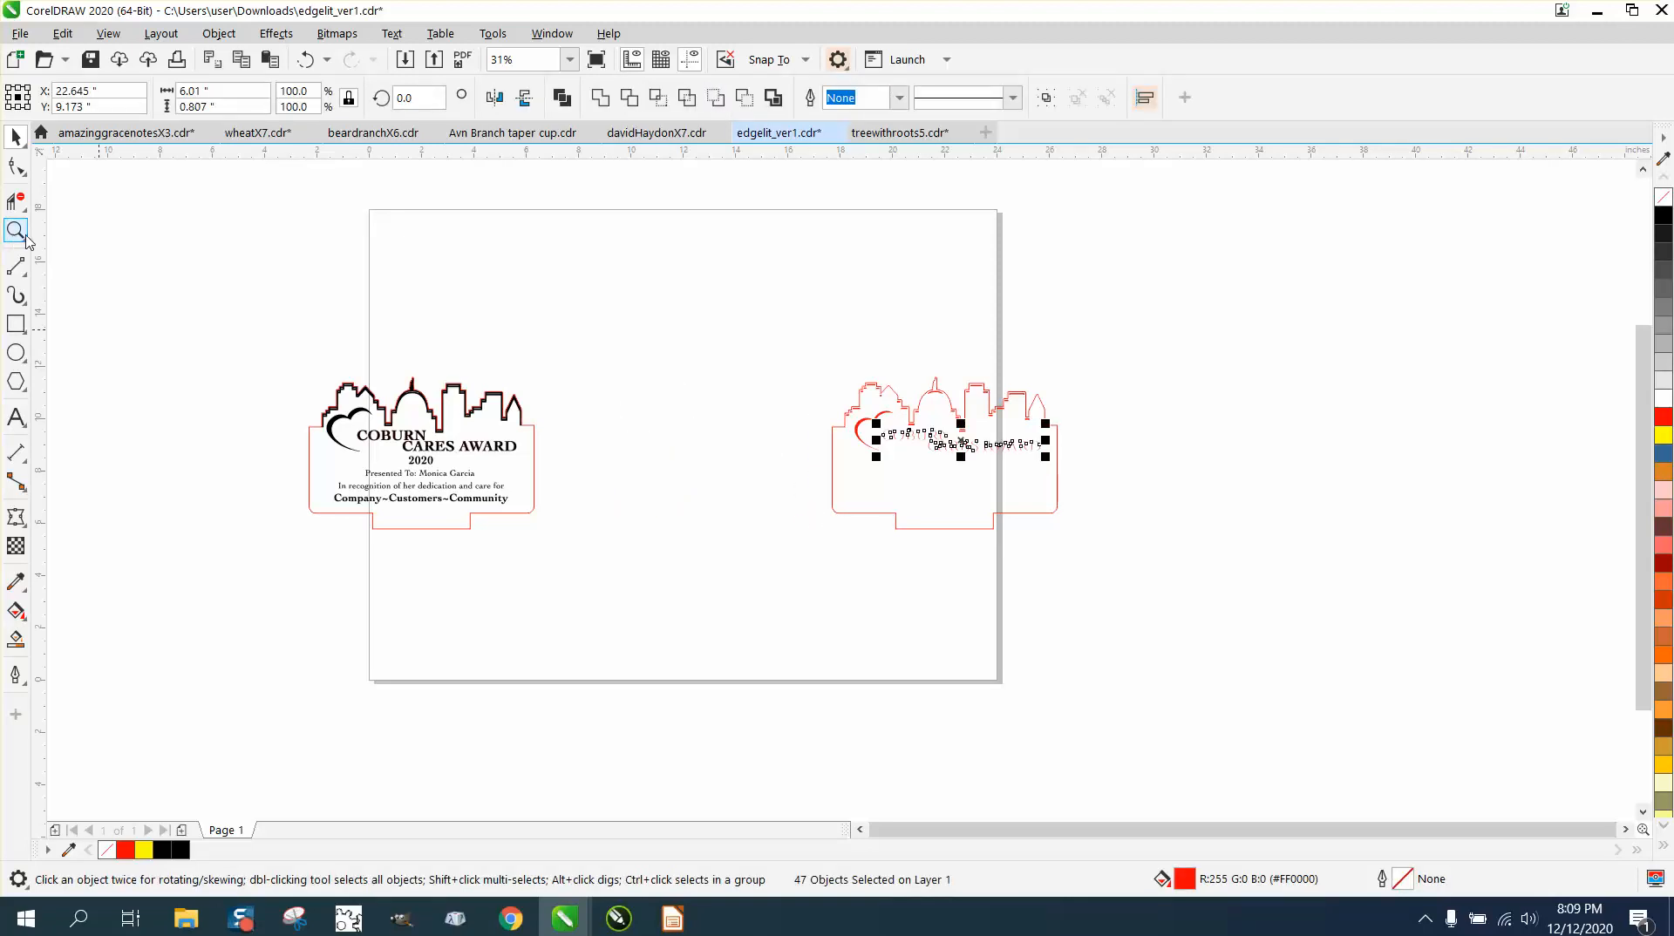
{"action": "left_click_drag", "start_coordinate": [817, 368], "coordinate": [1105, 559]}
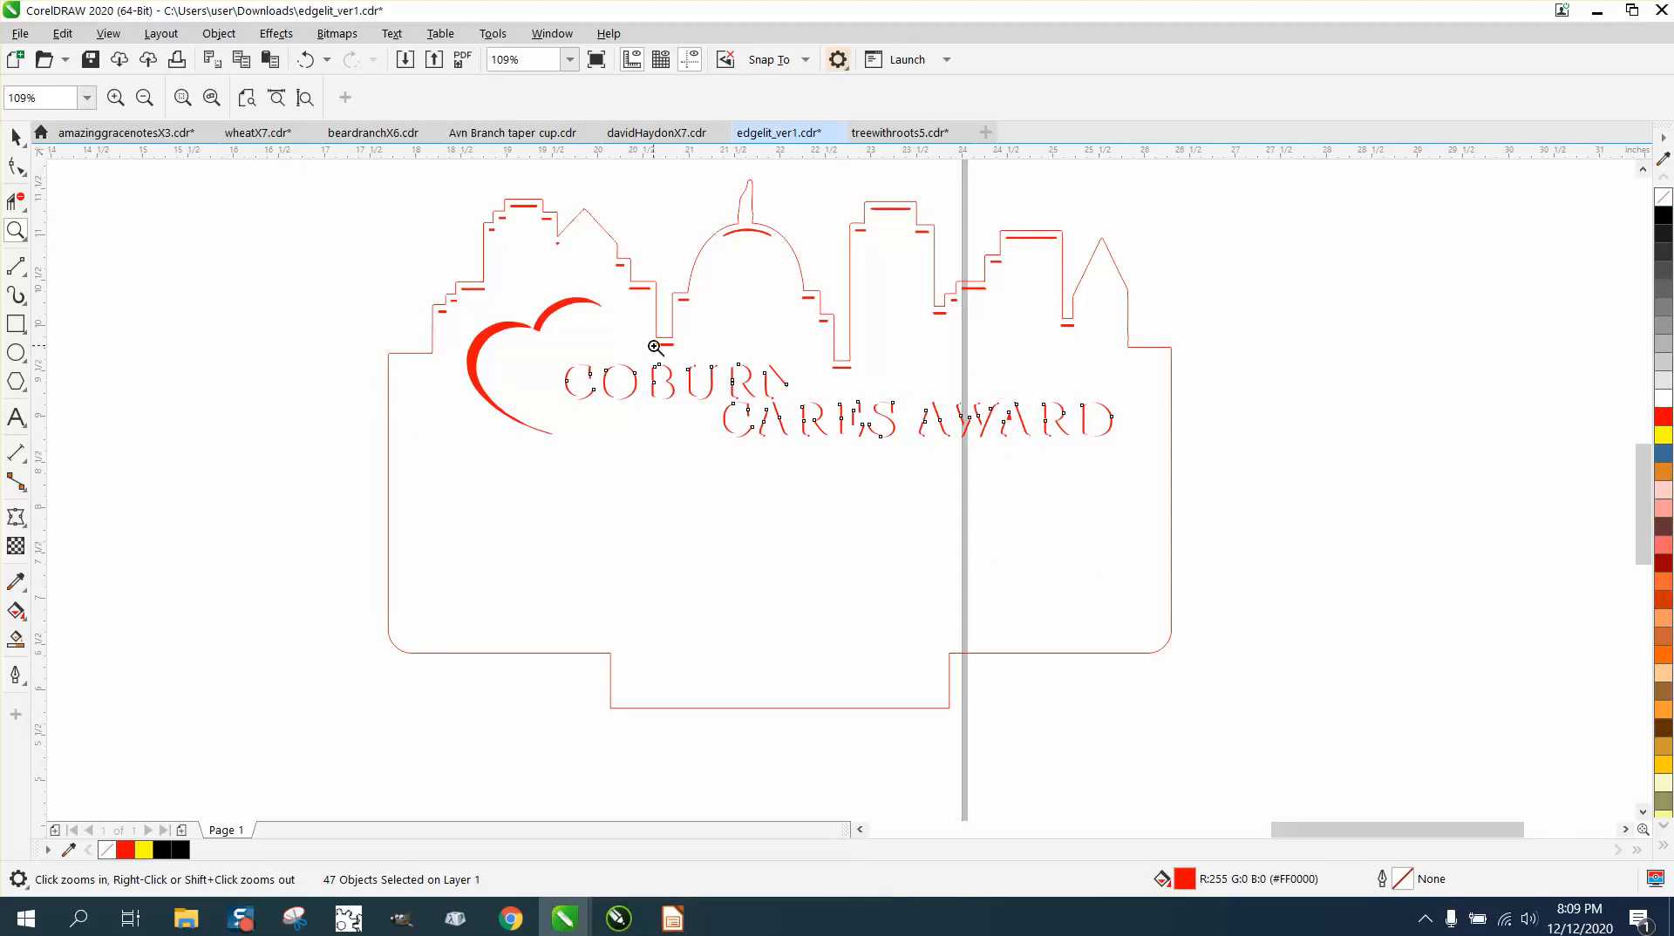
{"action": "left_click_drag", "start_coordinate": [657, 349], "coordinate": [940, 466]}
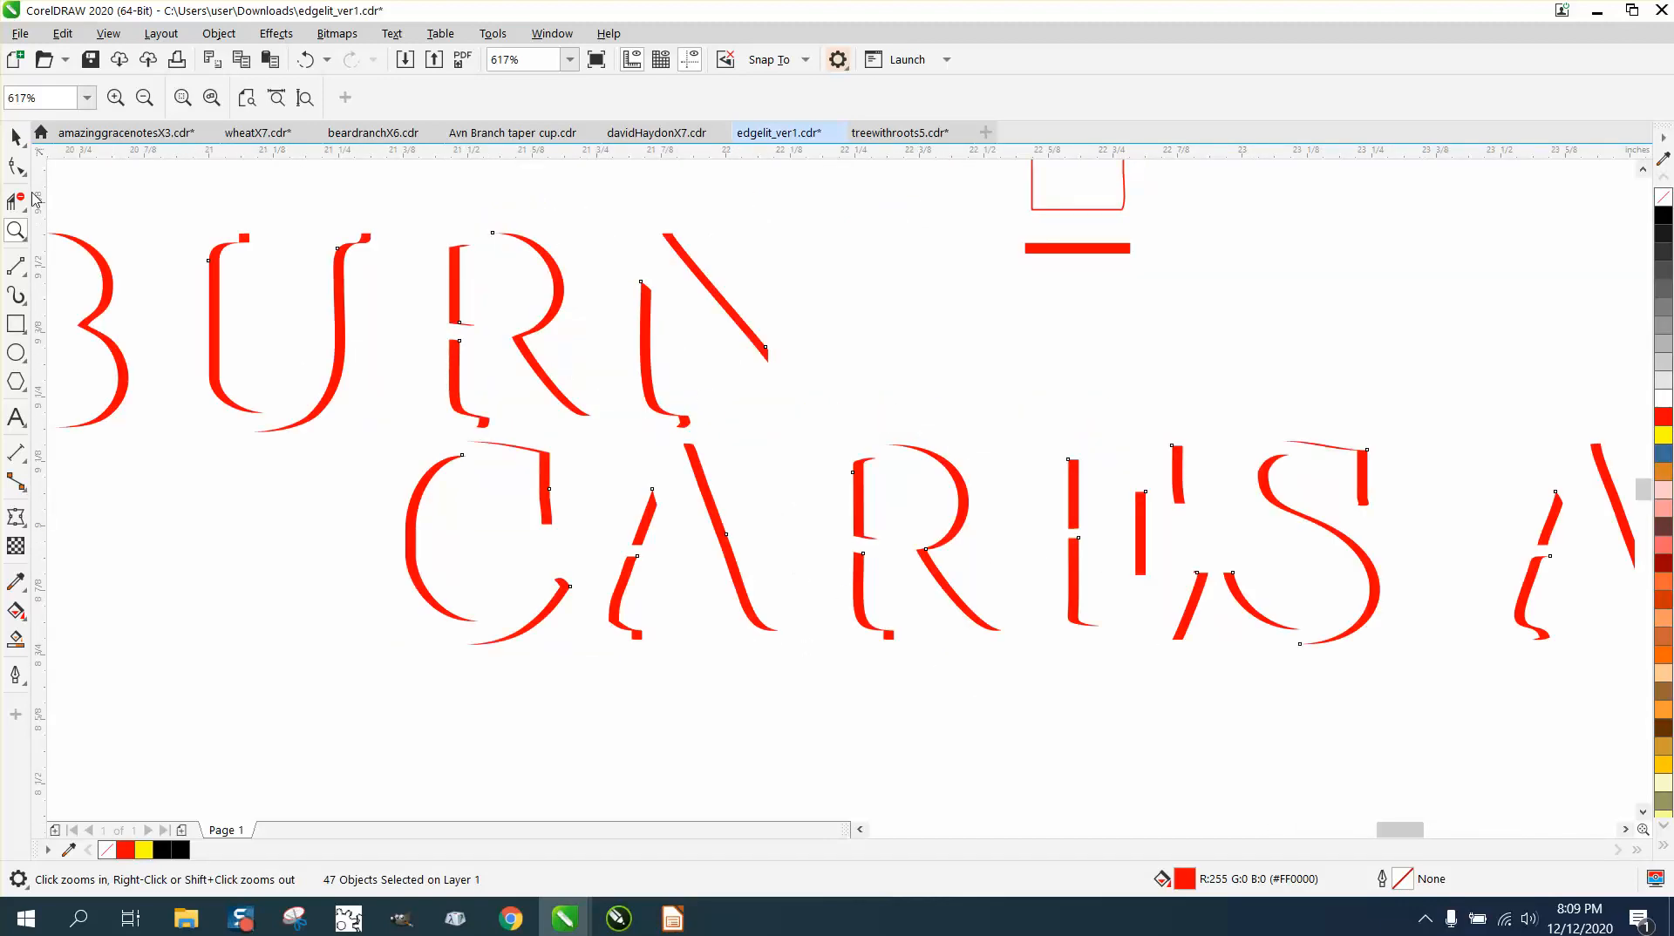
{"action": "left_click", "coordinate": [15, 137]}
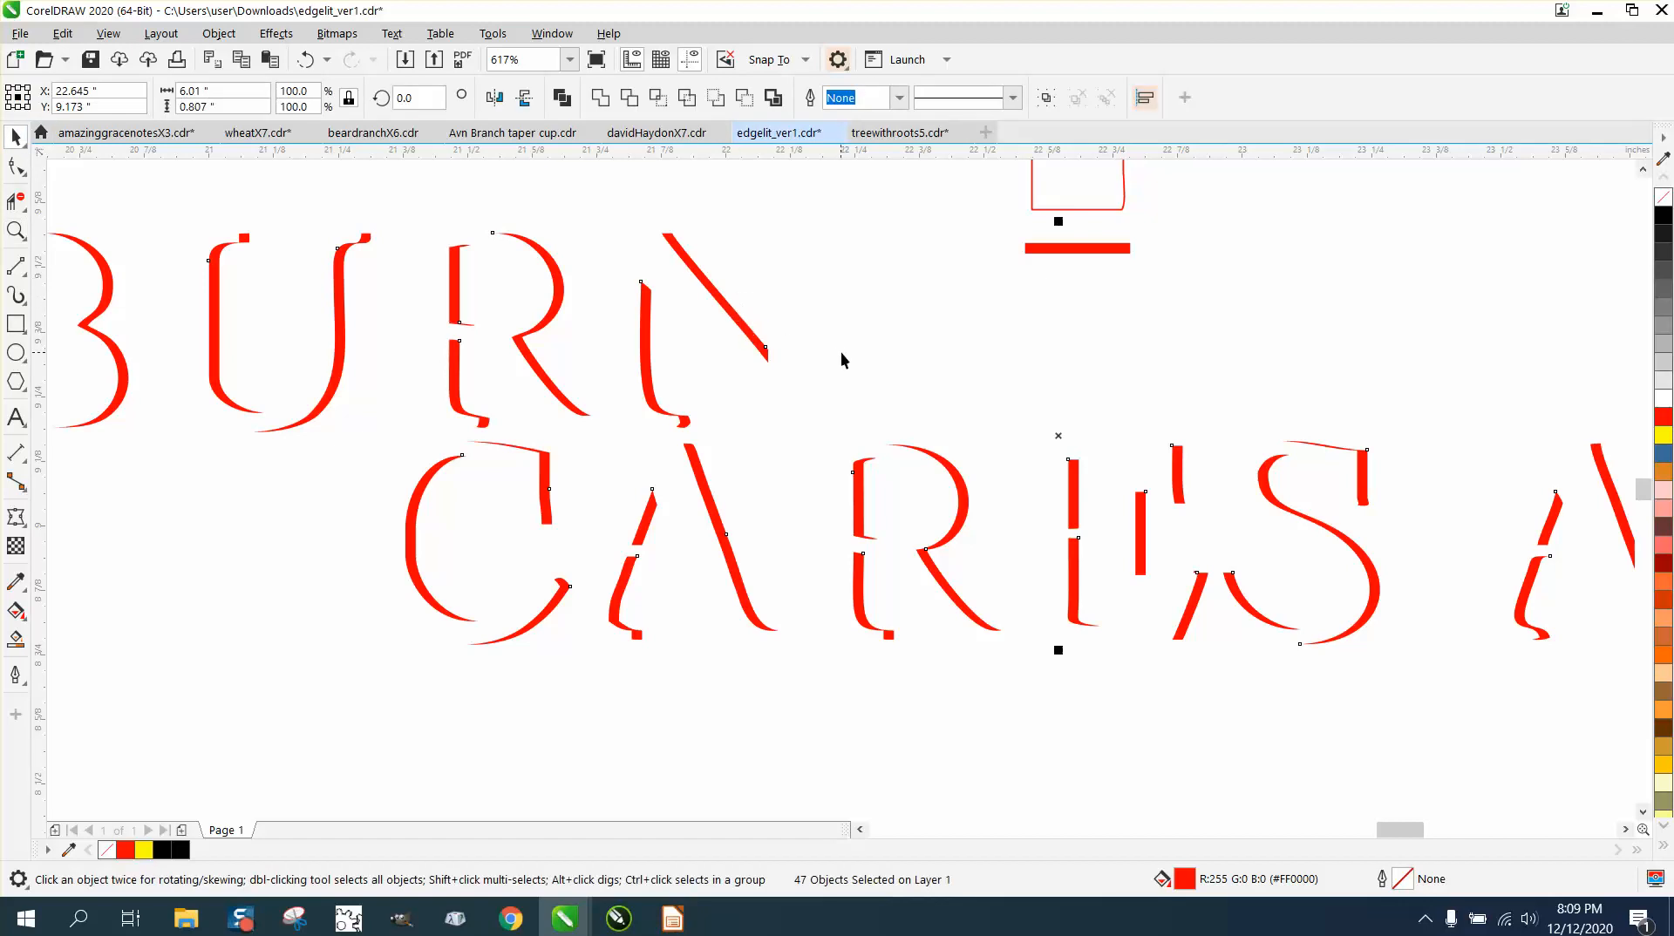
{"action": "scroll", "coordinate": [758, 305], "scroll_direction": "down", "scroll_amount": 2}
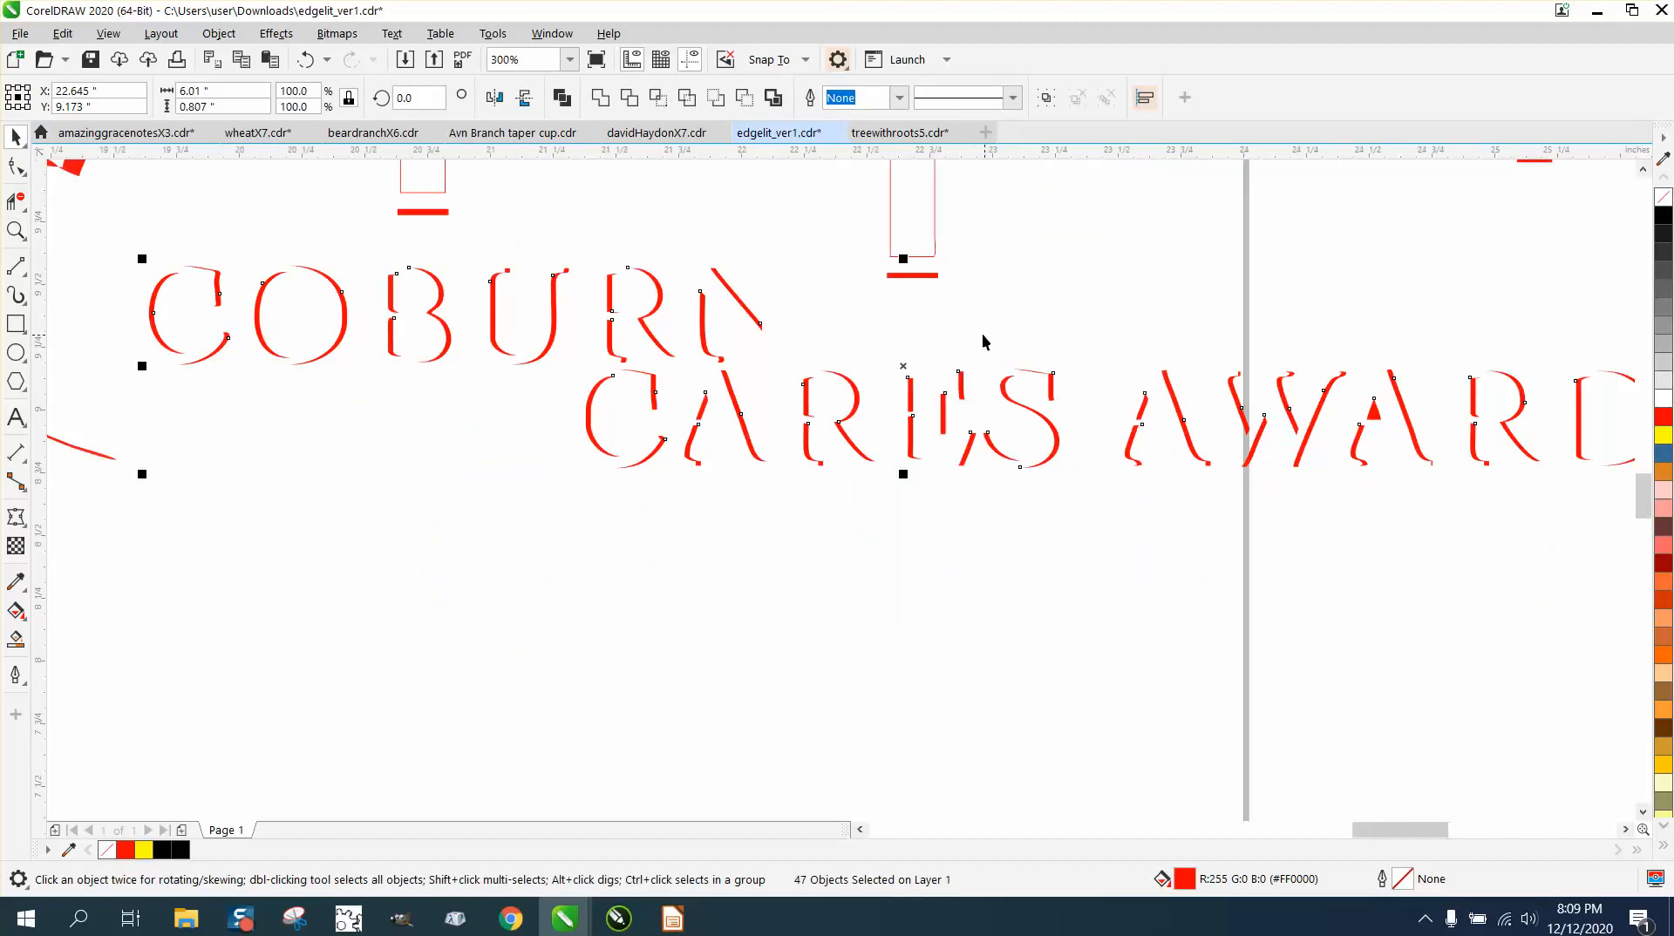
{"action": "scroll", "coordinate": [929, 288], "scroll_direction": "down", "scroll_amount": 4}
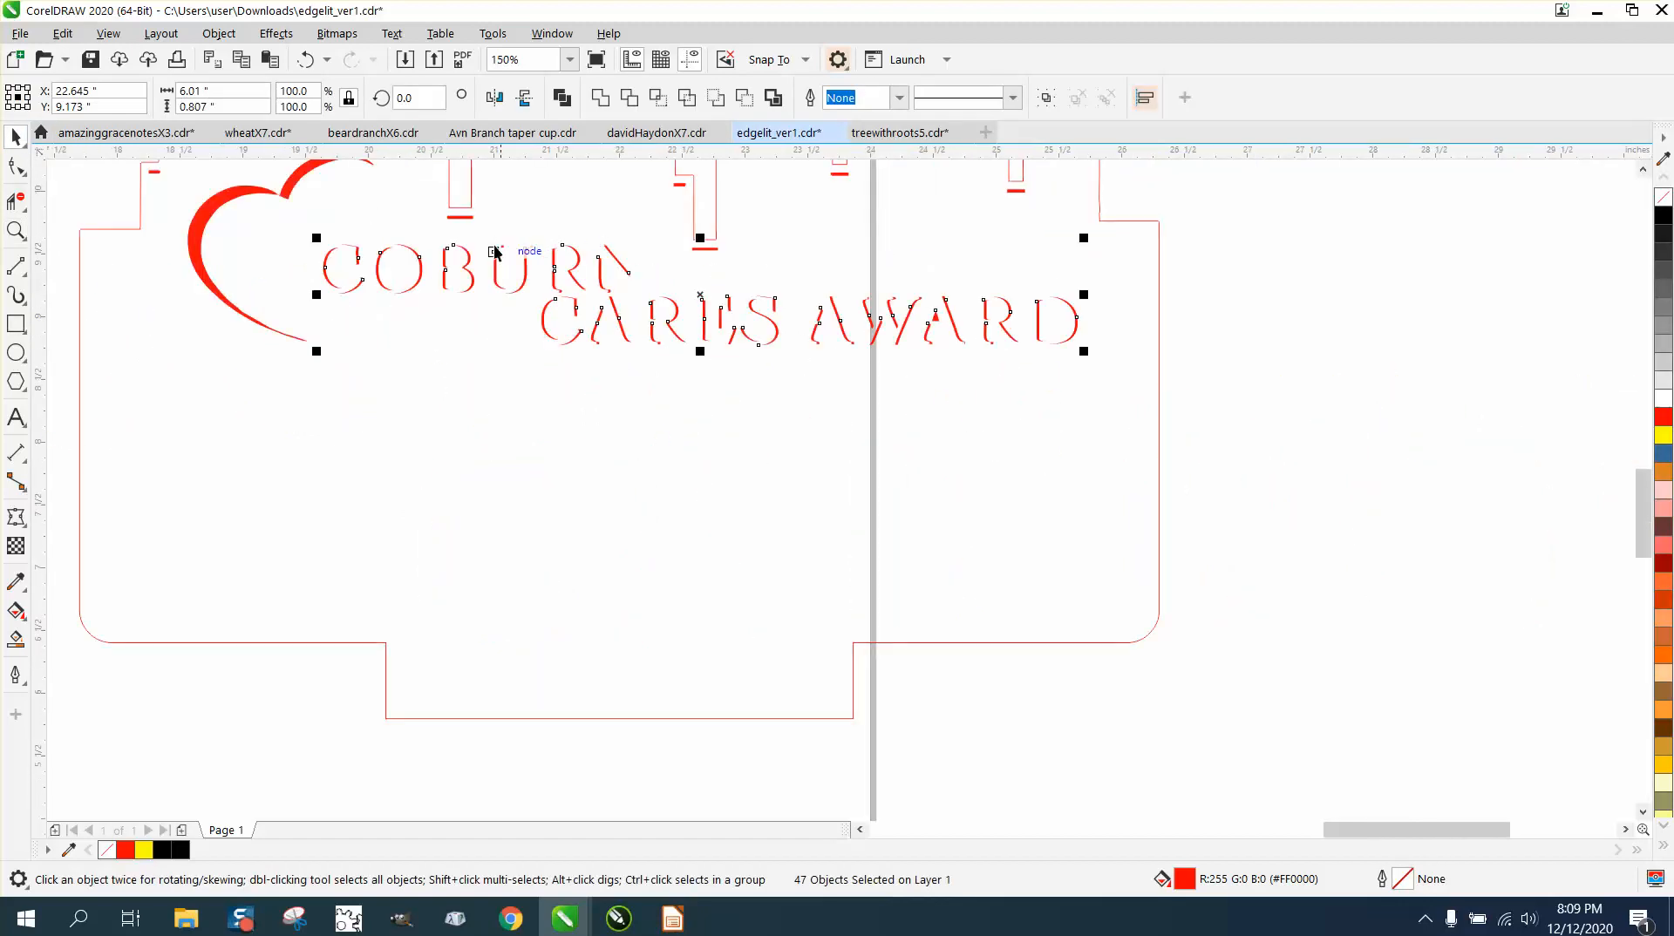
{"action": "scroll", "coordinate": [885, 449], "scroll_direction": "down", "scroll_amount": 1}
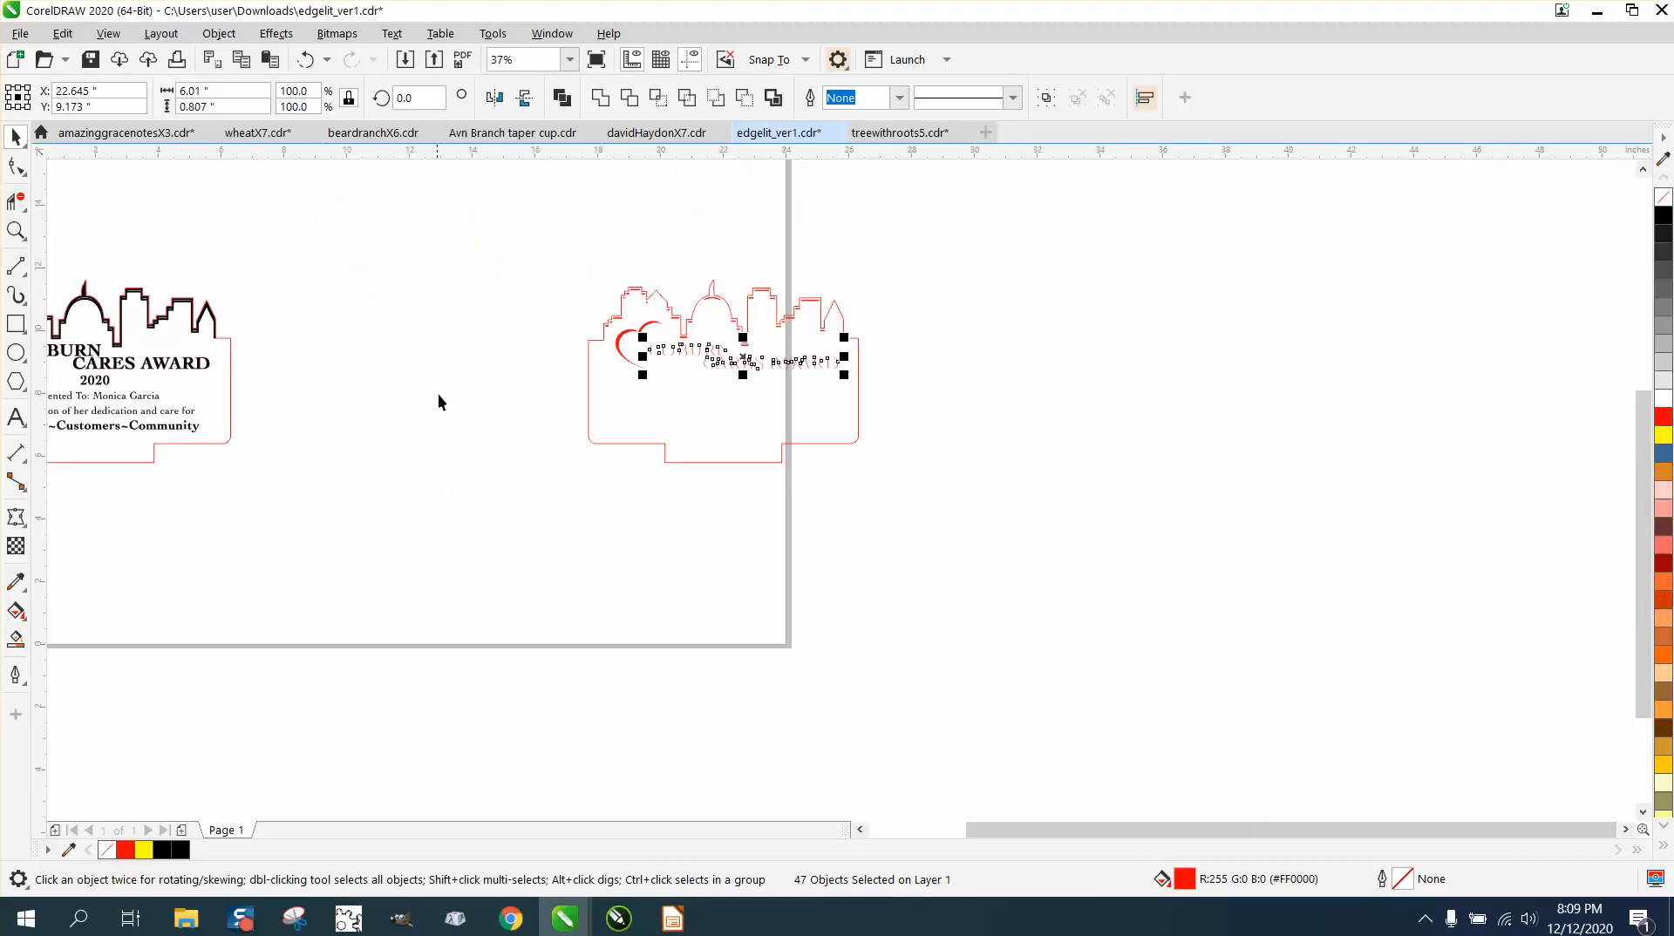
- Move the entire red award artwork with its cut outline 10 inches left and group it
{"action": "left_click_drag", "start_coordinate": [461, 268], "coordinate": [973, 510]}
{"action": "key", "text": "p"}
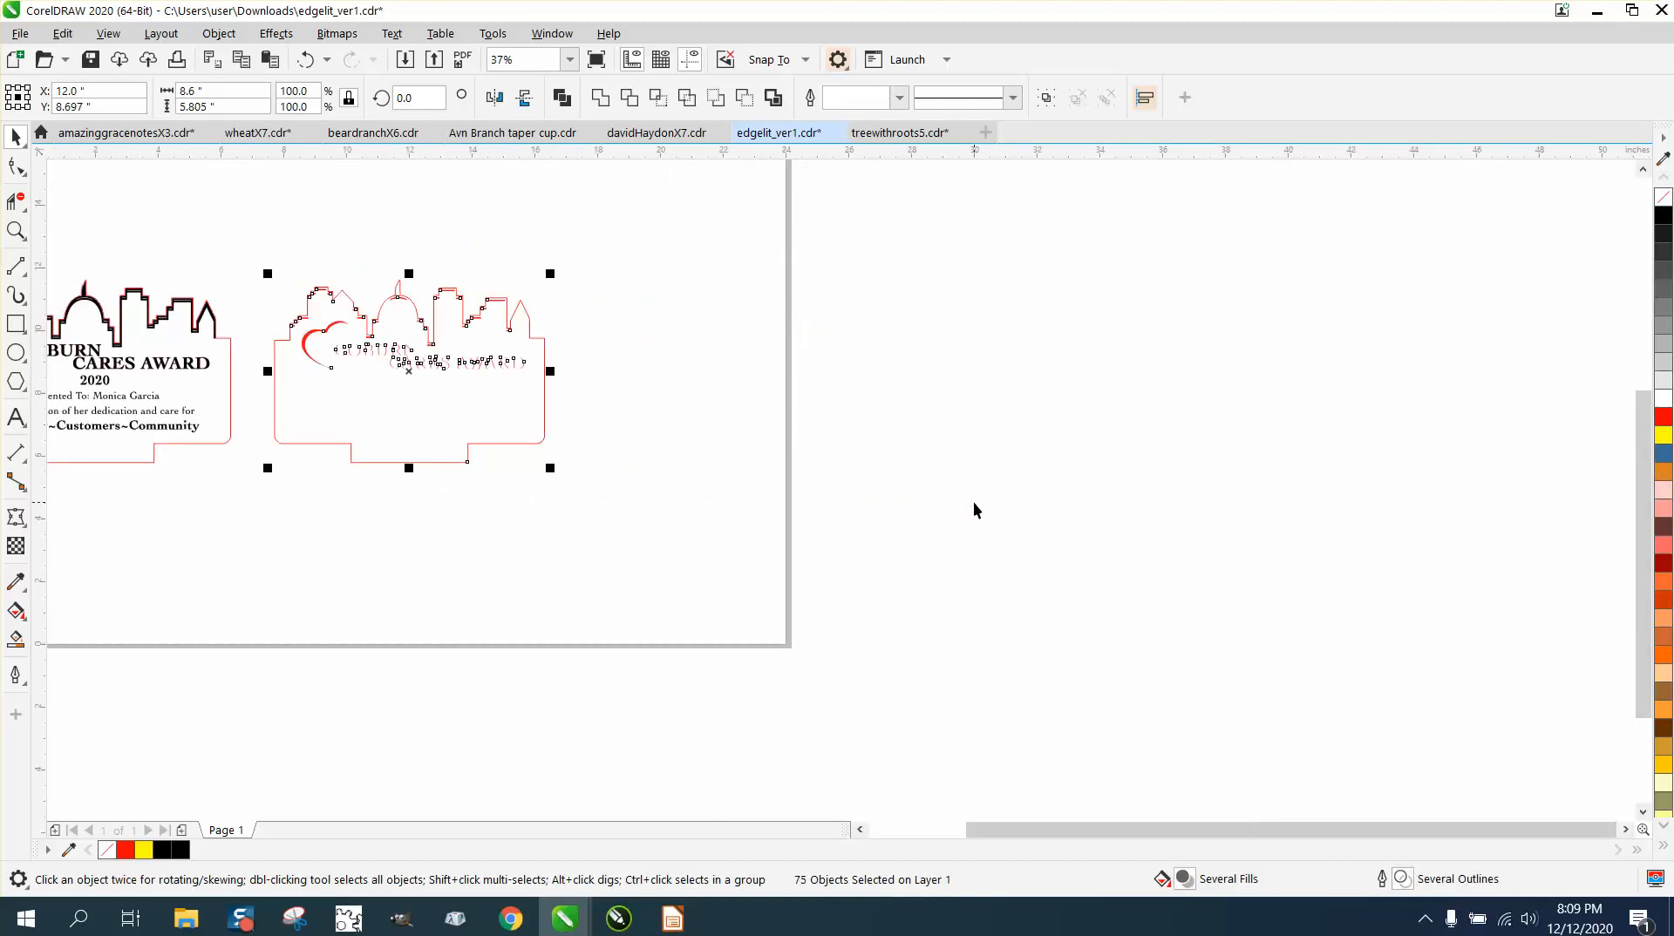
{"action": "left_click", "coordinate": [15, 232]}
{"action": "left_click_drag", "start_coordinate": [260, 271], "coordinate": [554, 478]}
{"action": "right_click", "coordinate": [330, 204]}
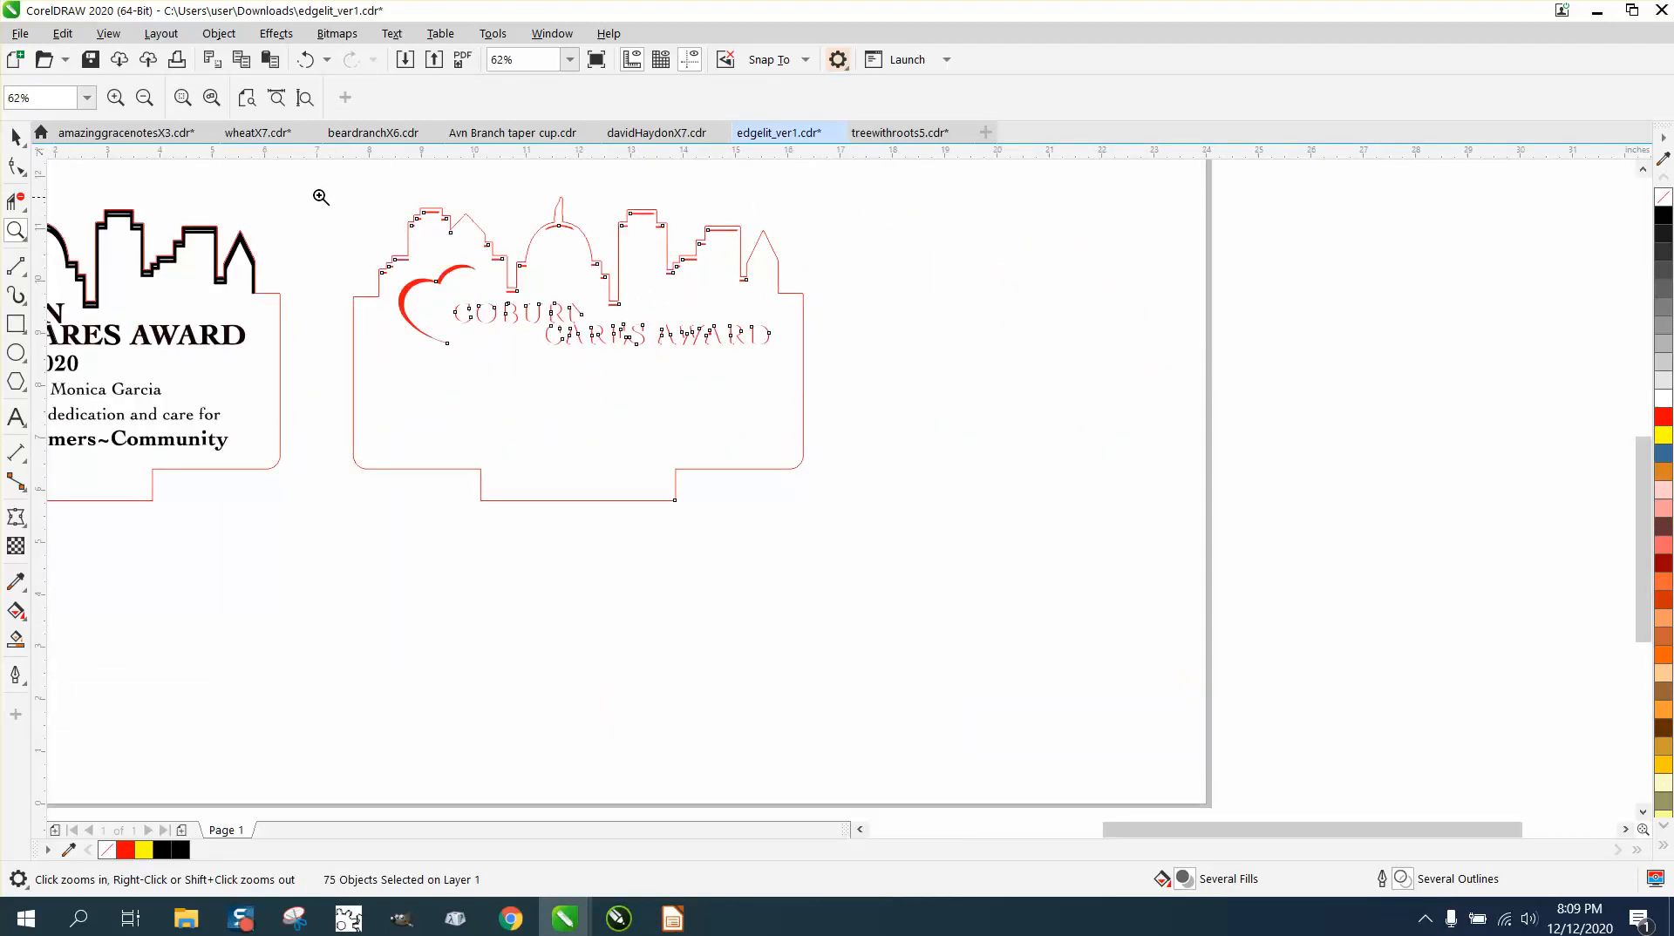
{"action": "key", "text": "space"}
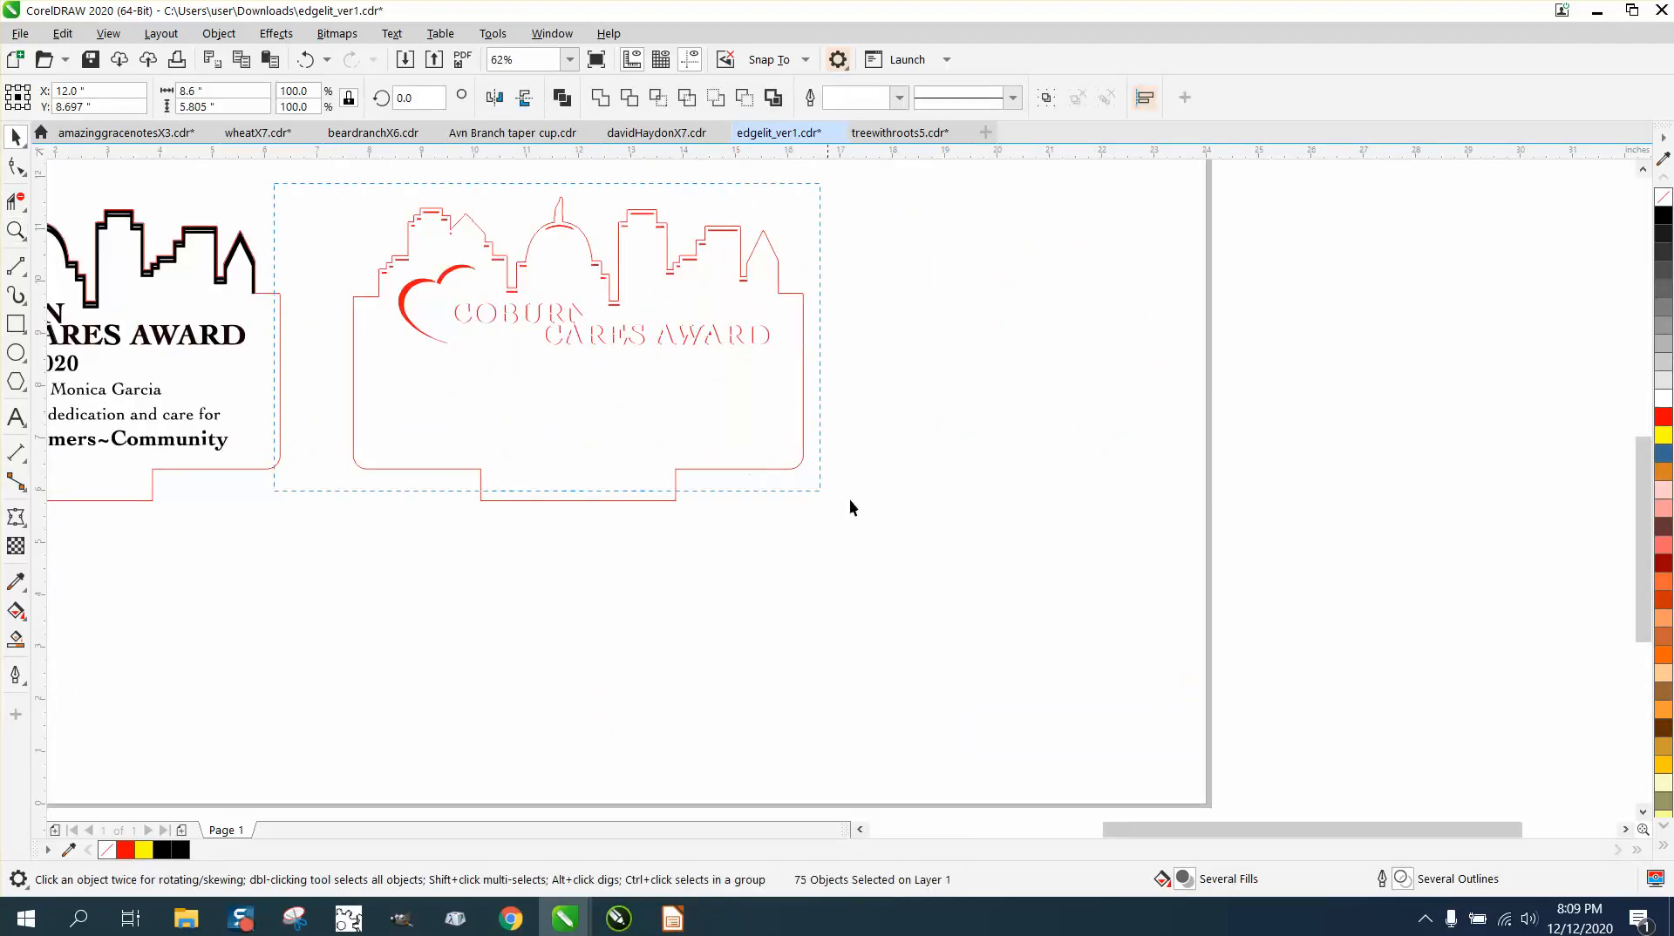
{"action": "key", "text": "ctrl+g"}
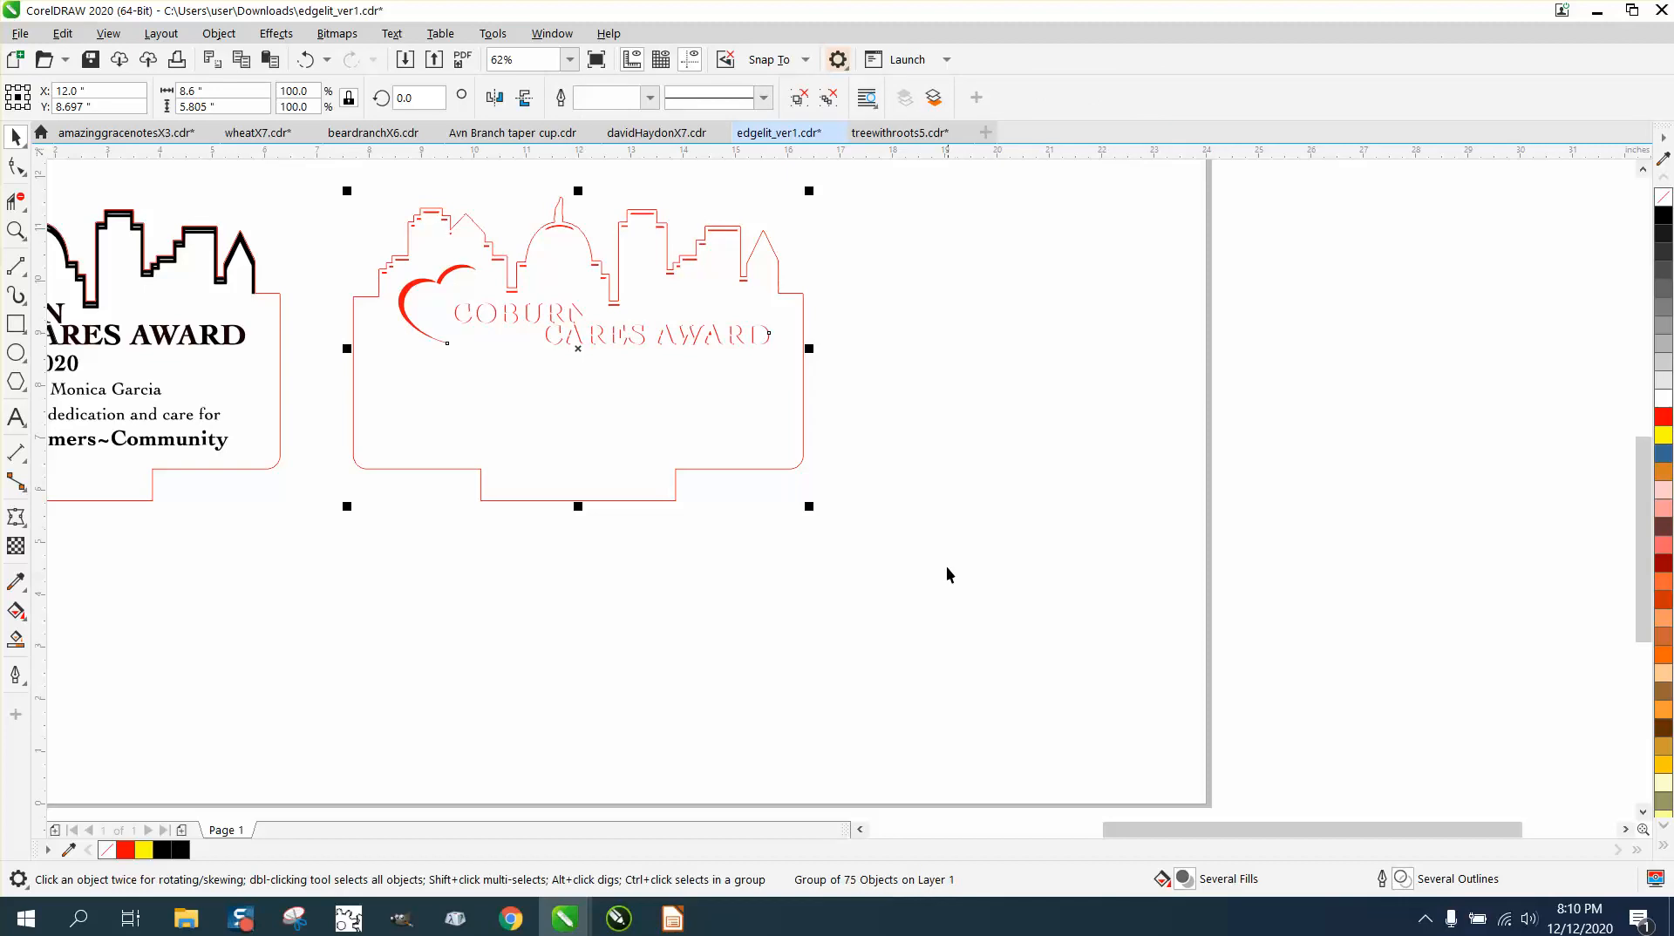
- Group the entire black award artwork with its outline and move it 10 inches right onto the red artwork
{"action": "scroll", "coordinate": [925, 554], "scroll_direction": "down", "scroll_amount": 3}
{"action": "left_click_drag", "start_coordinate": [332, 367], "coordinate": [628, 541]}
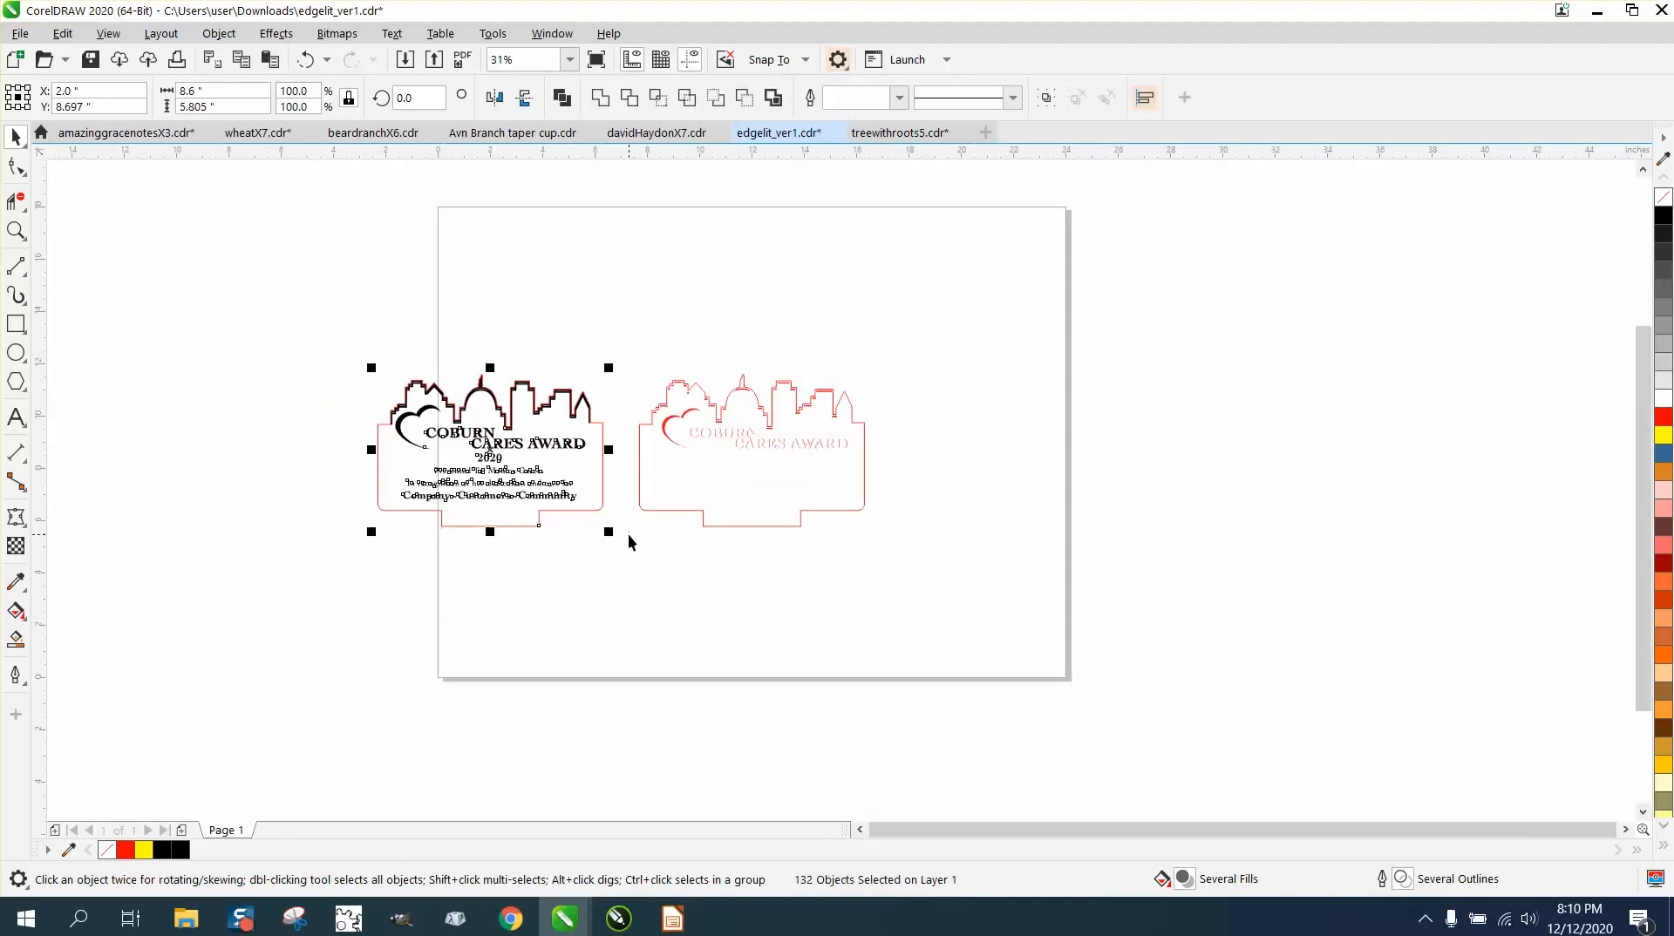
{"action": "key", "text": "Right"}
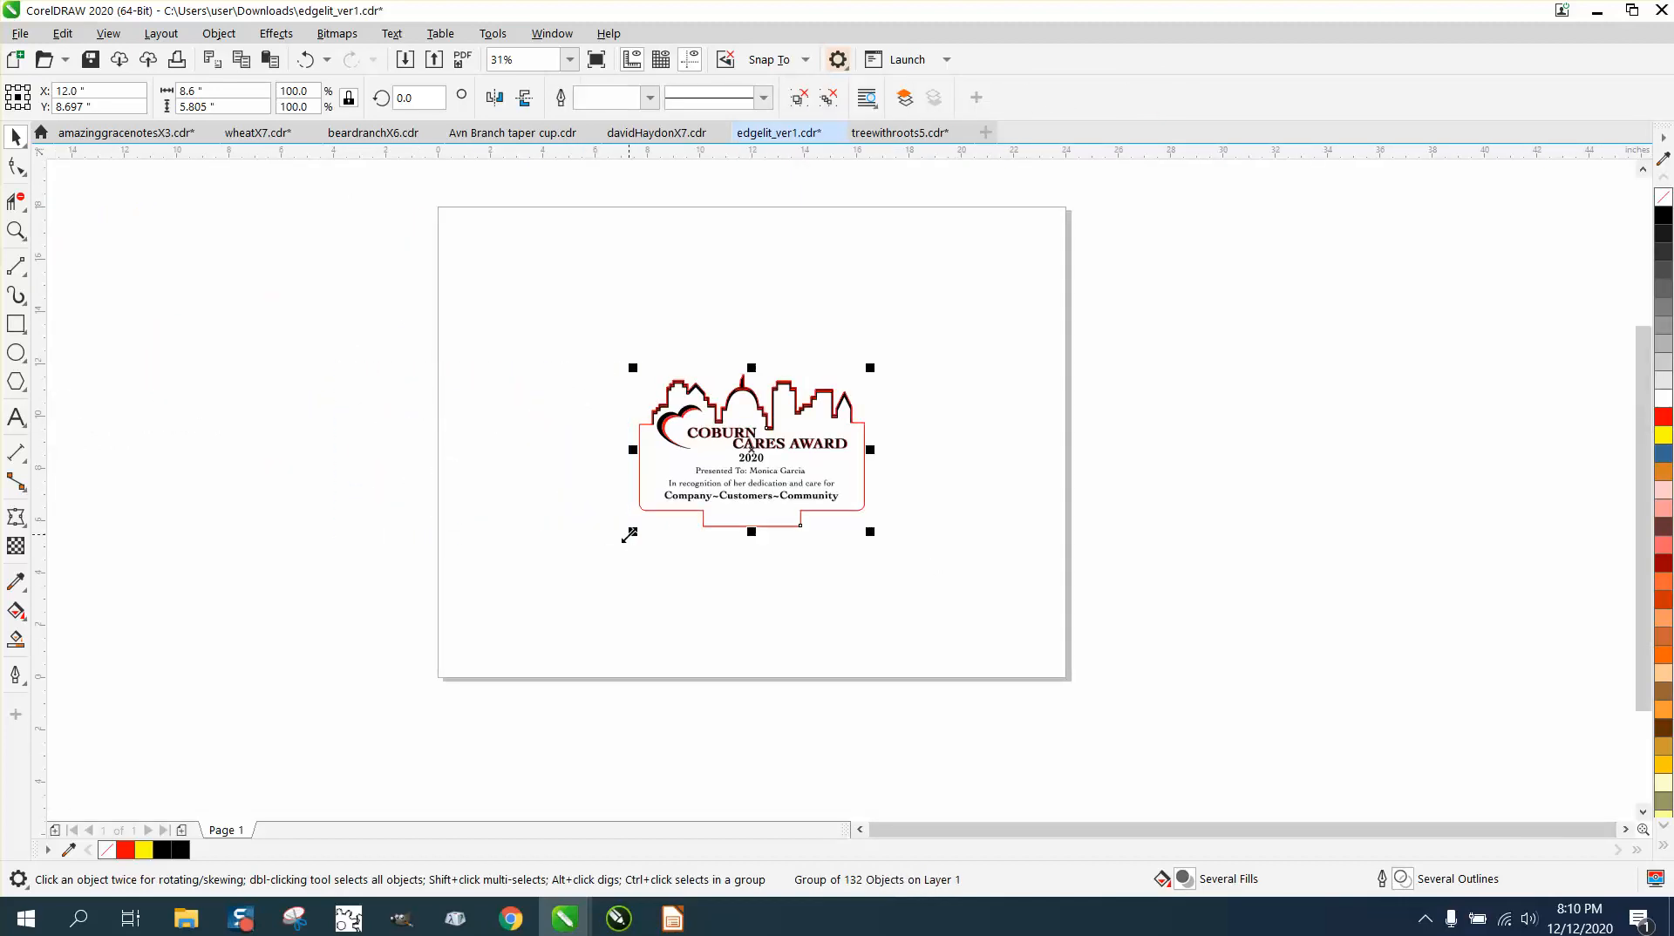
{"action": "key", "text": "z"}
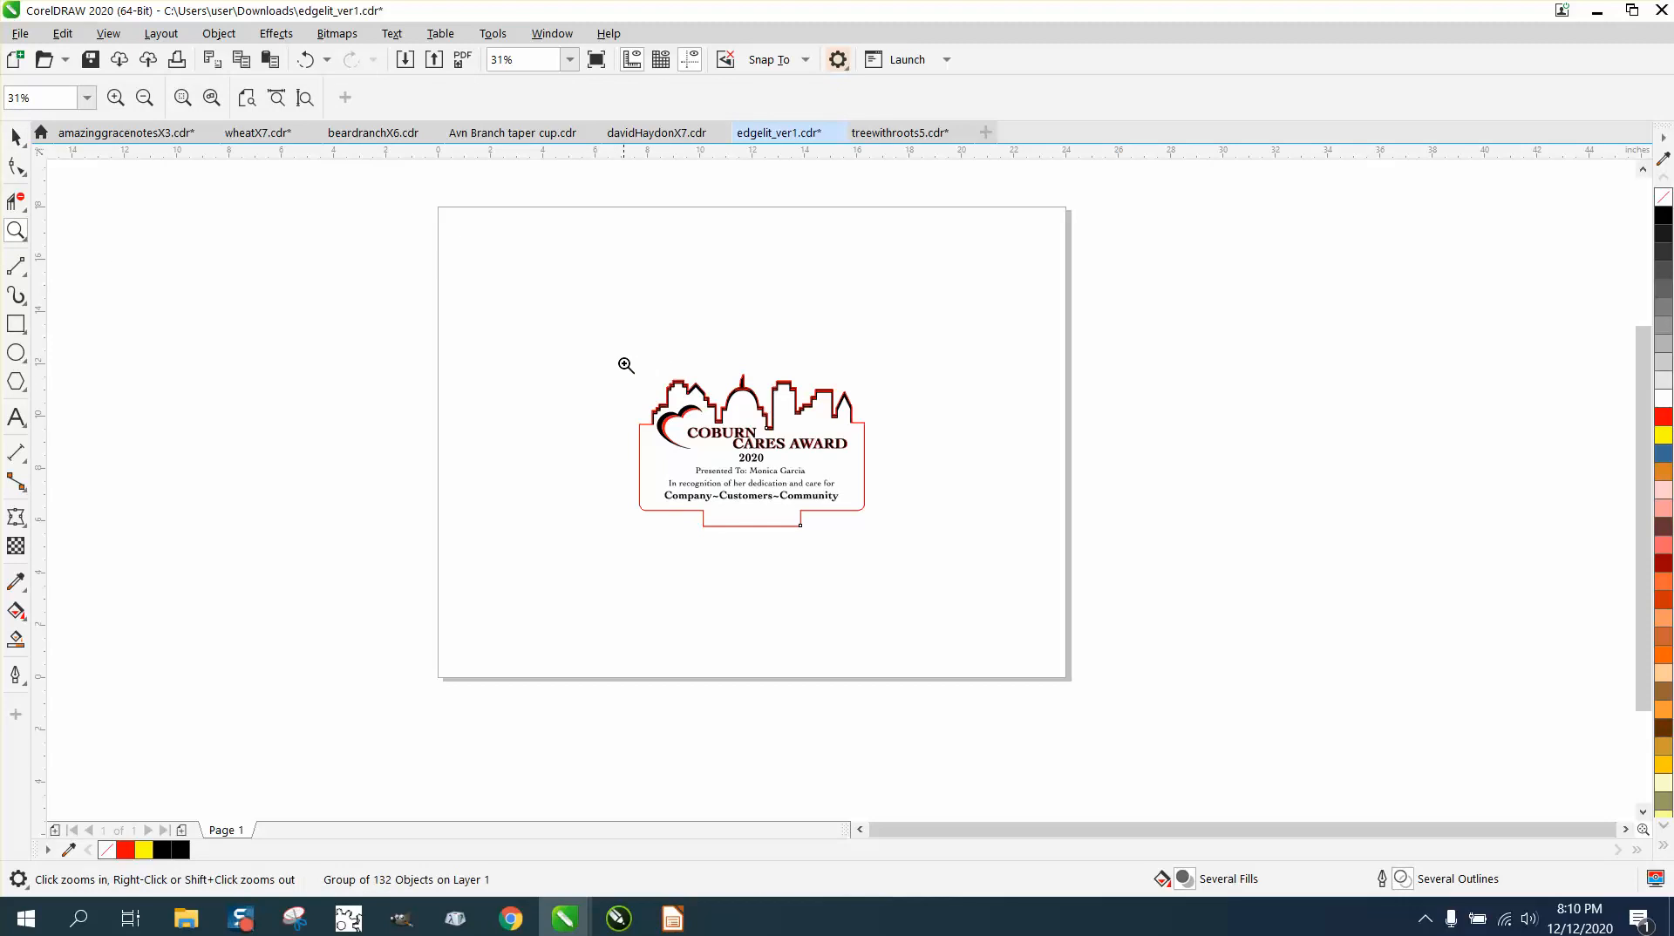
{"action": "left_click_drag", "start_coordinate": [625, 367], "coordinate": [922, 487]}
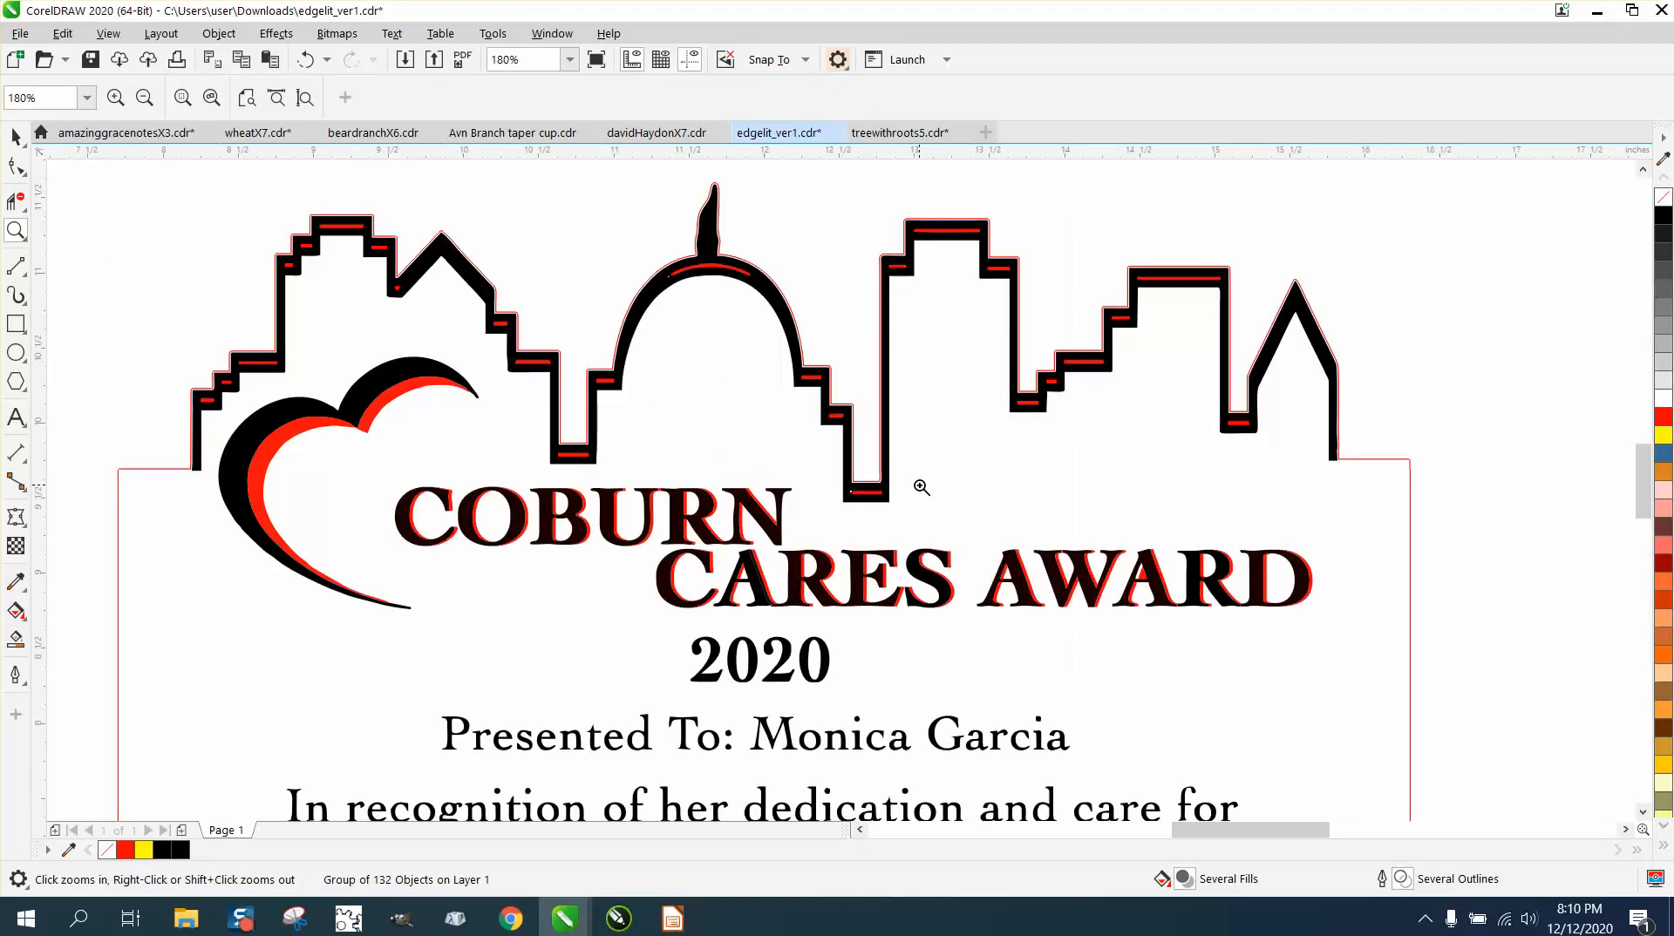